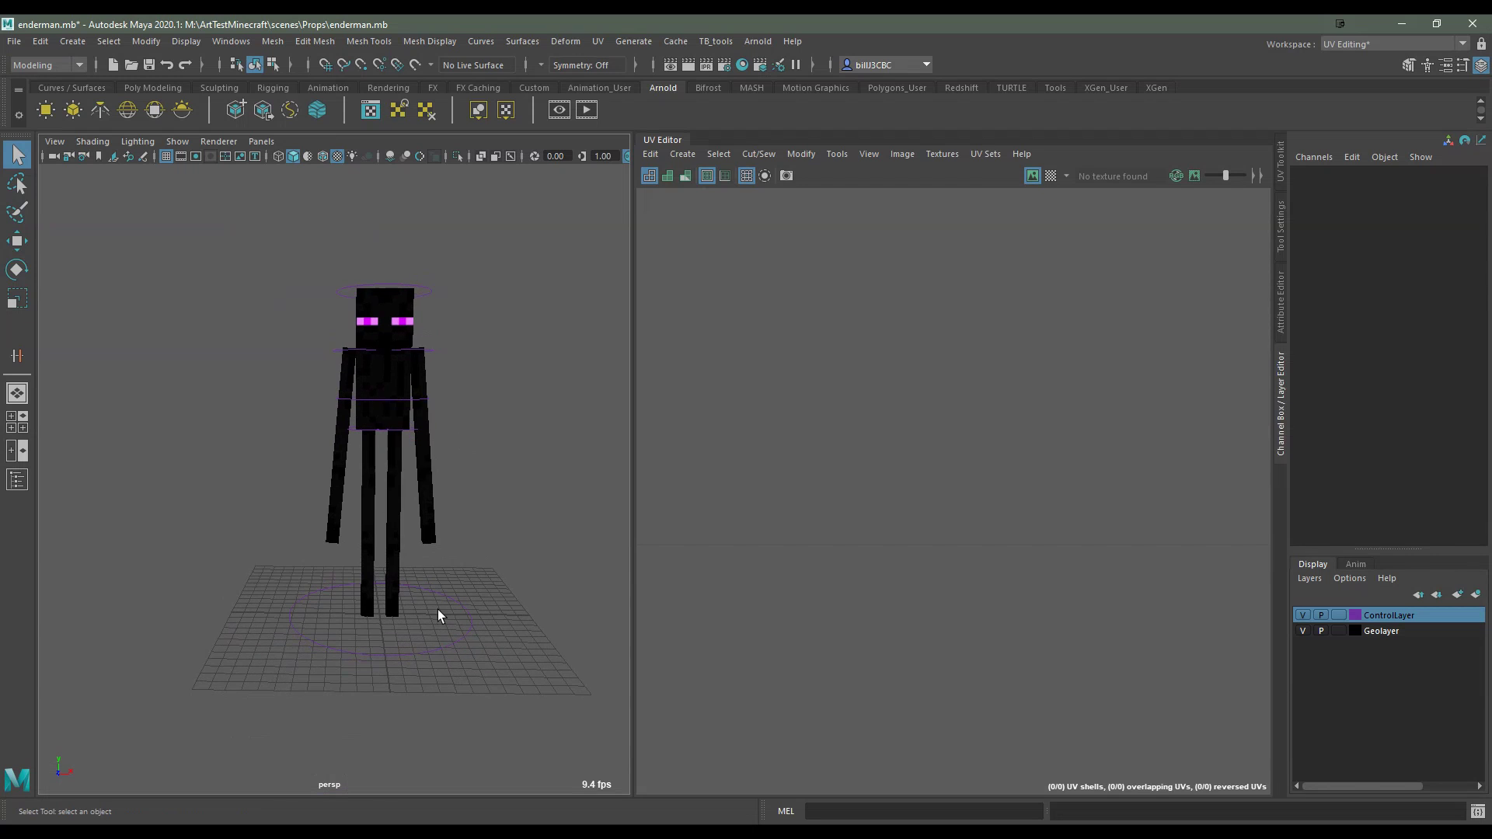
Test-scale the Enderman's MasterCtrl down, then undo the scaling
click(438, 650)
key(r)
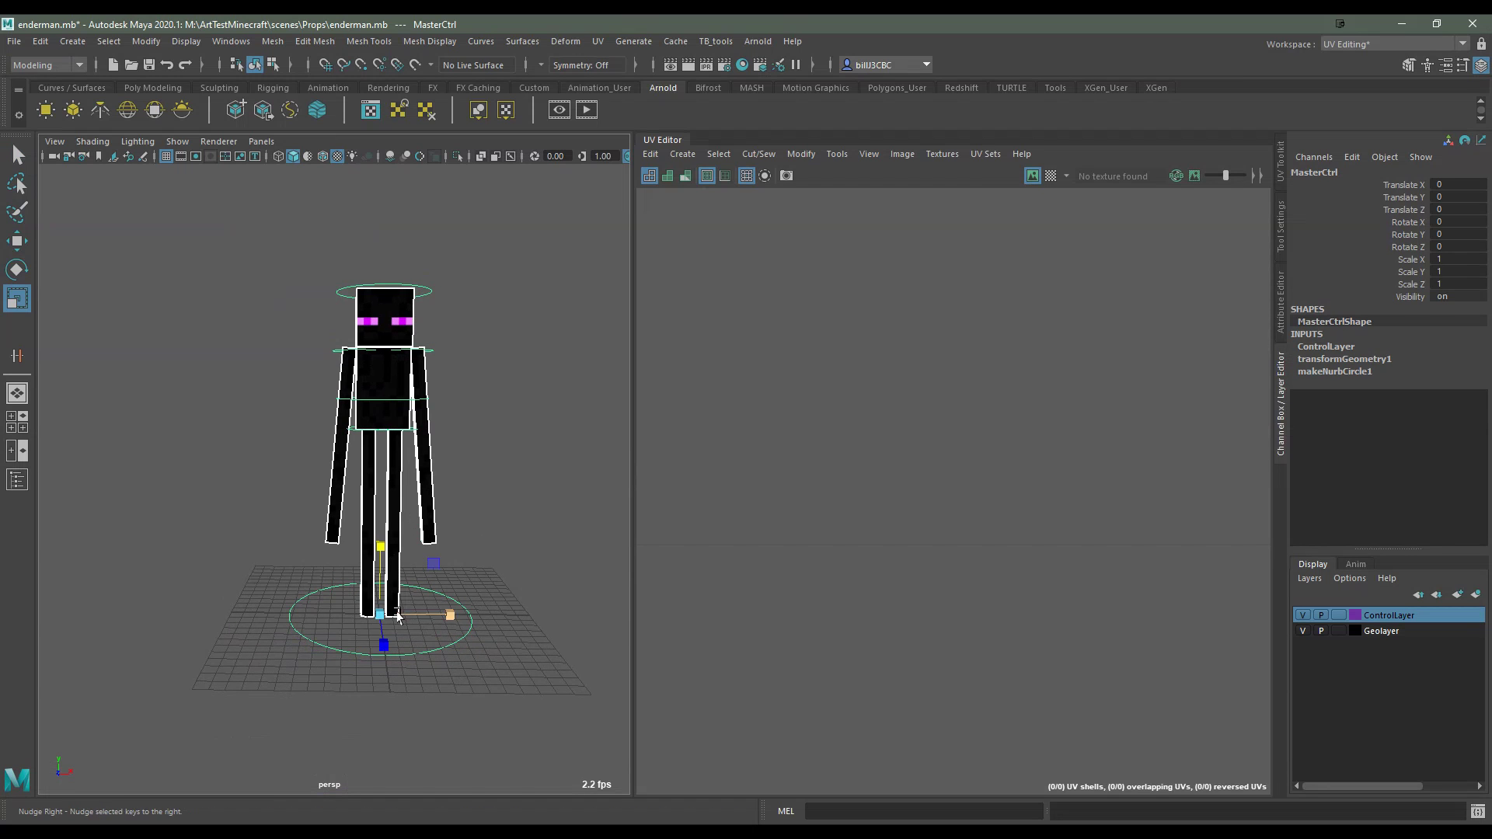
mouse_move(380, 614)
mouse_down()
mouse_move(359, 604)
mouse_move(388, 614)
mouse_up()
key(ctrl+z)
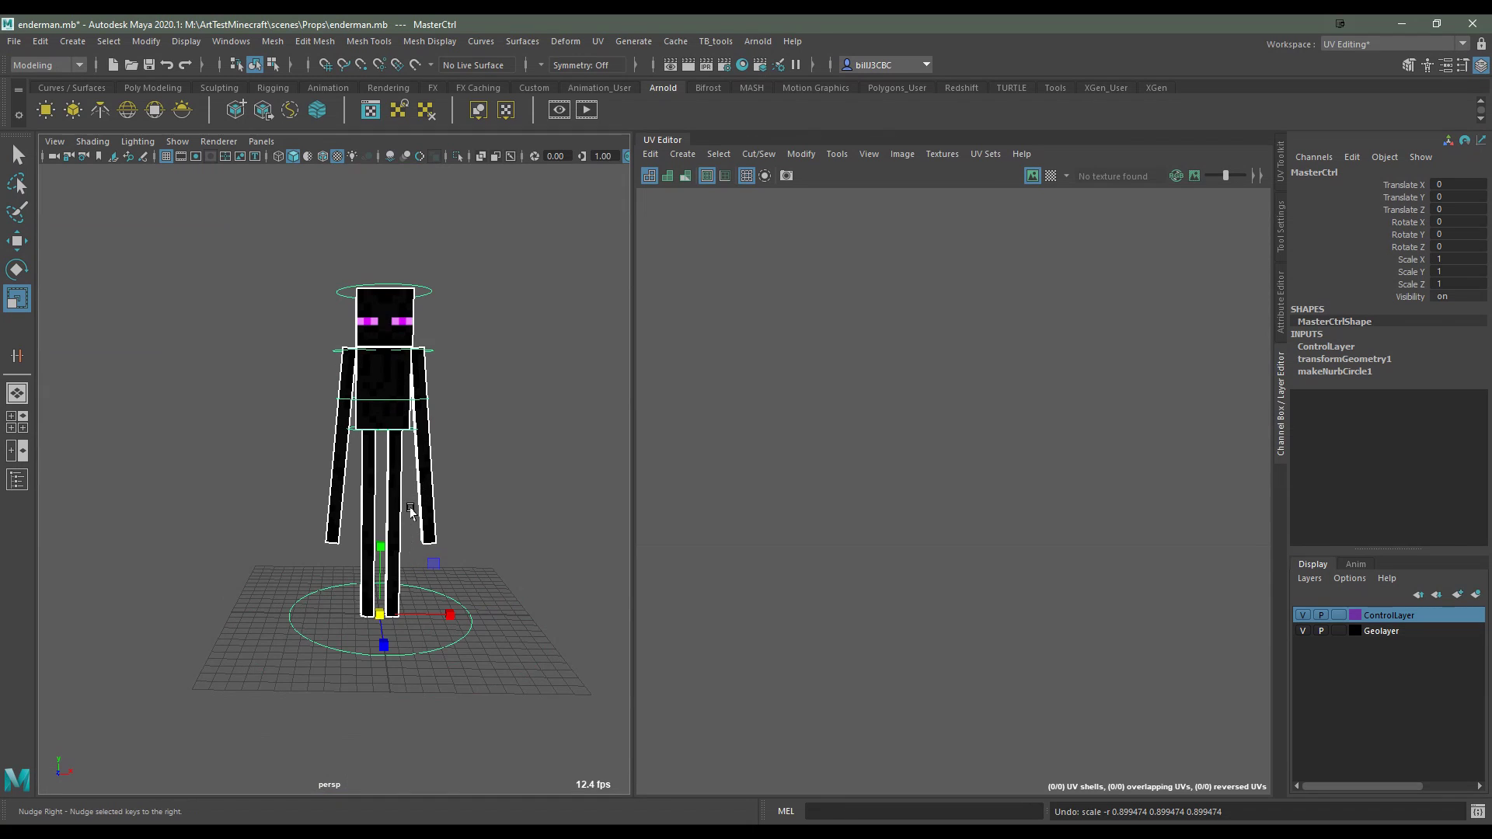
Test-swing the left and right leg controls, undo both, and select bodyCtrl
scroll(402, 459, up, 4)
click(393, 470)
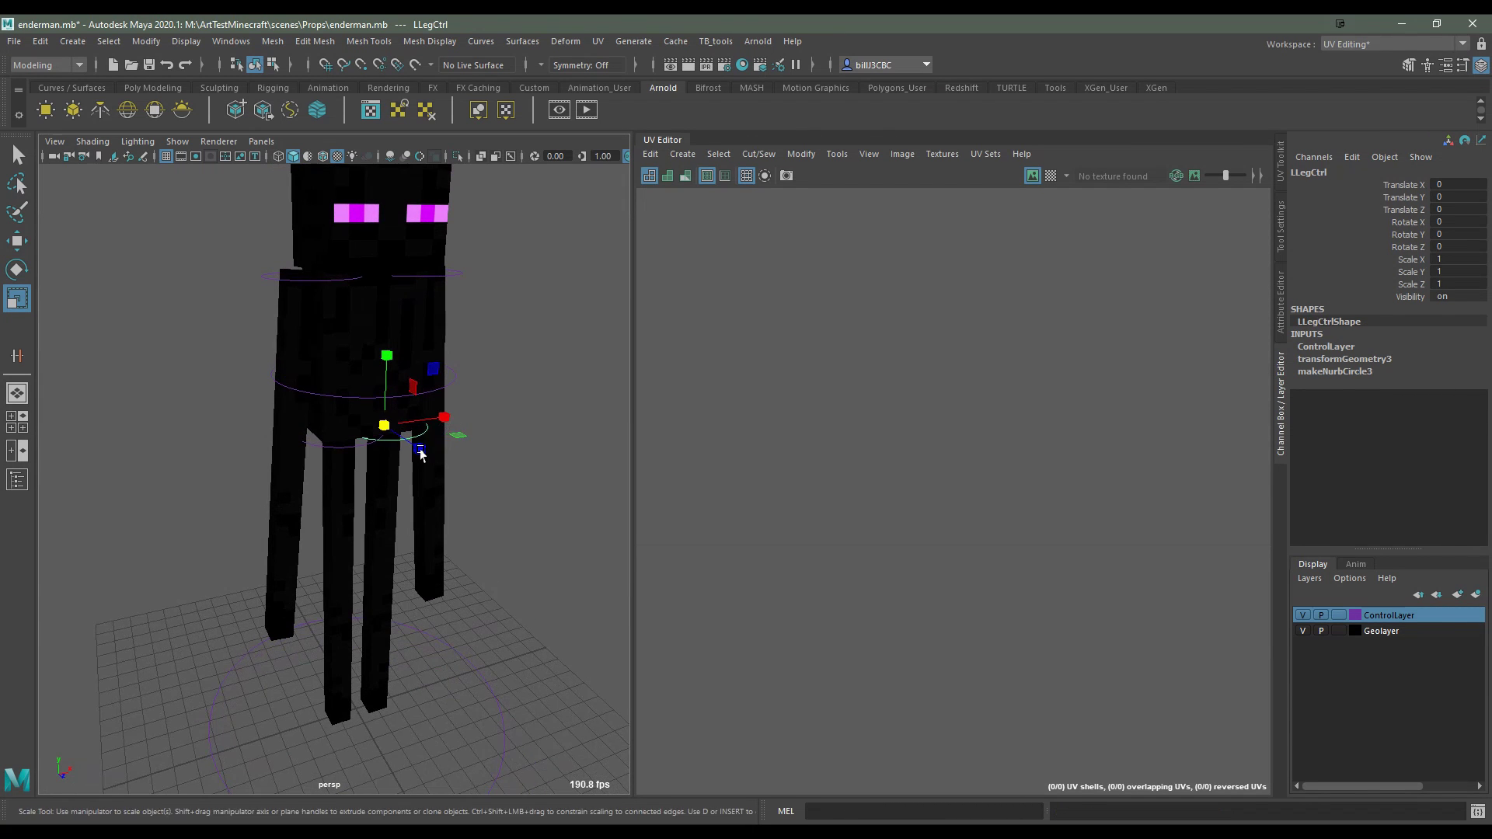
key(e)
drag(424, 467, 443, 486)
key(ctrl+z)
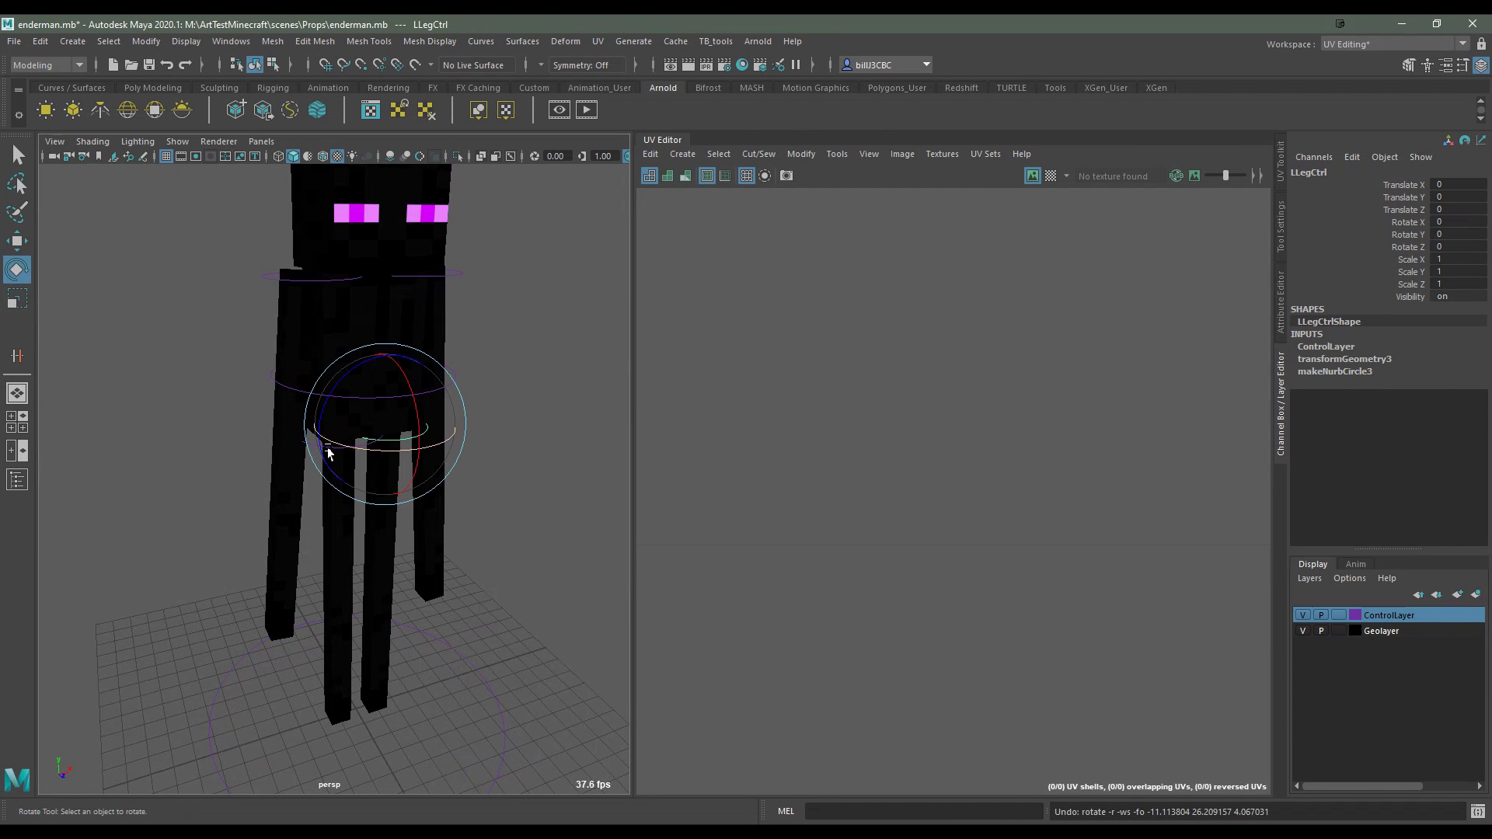
click(328, 454)
drag(349, 449, 392, 426)
key(ctrl+z)
click(390, 399)
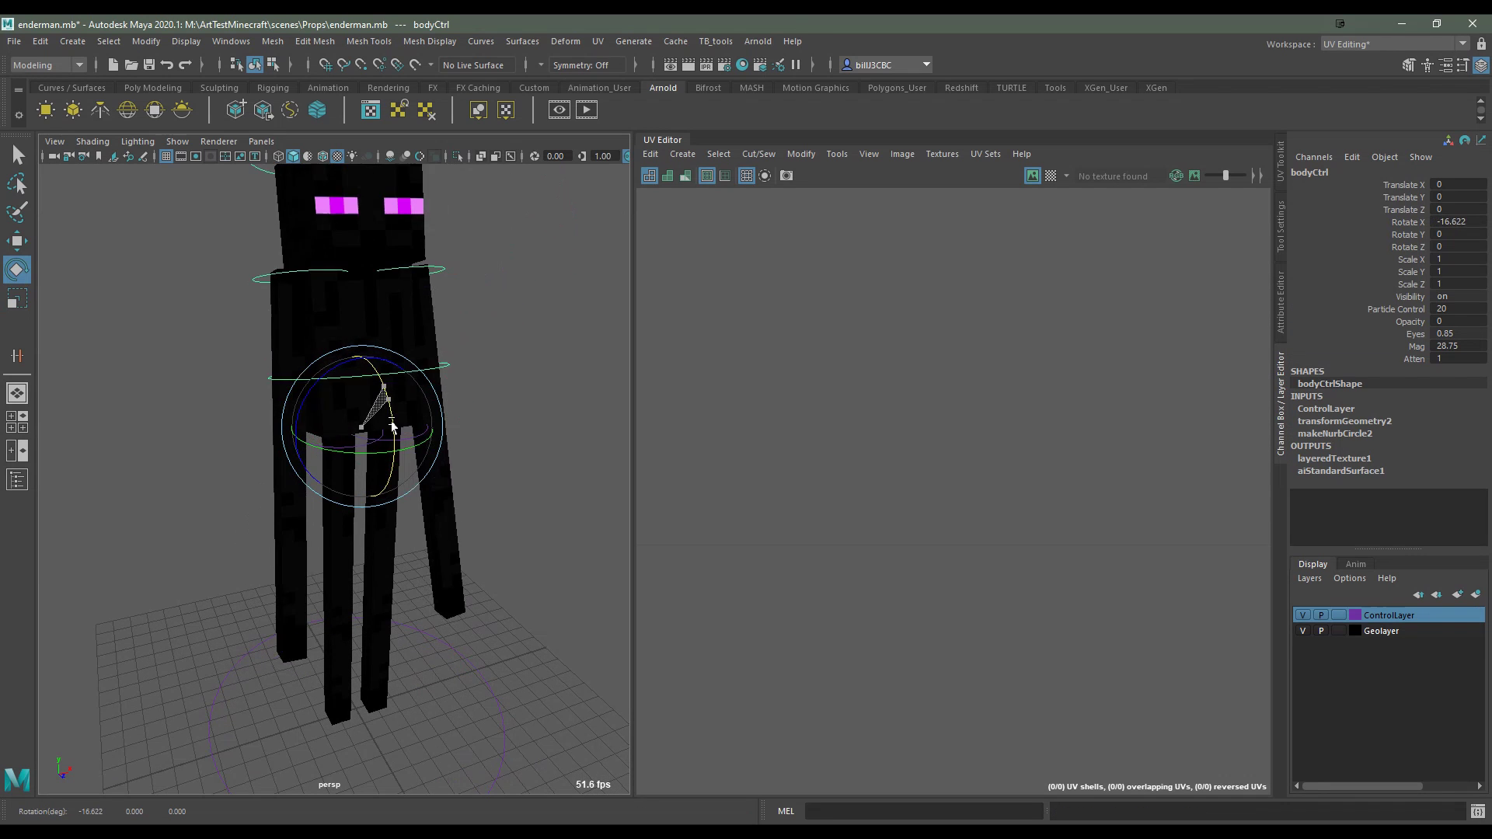
Undo the body tilt, raise Particle Control to 40.3, and play the particle preview
key(ctrl+z)
click(1396, 309)
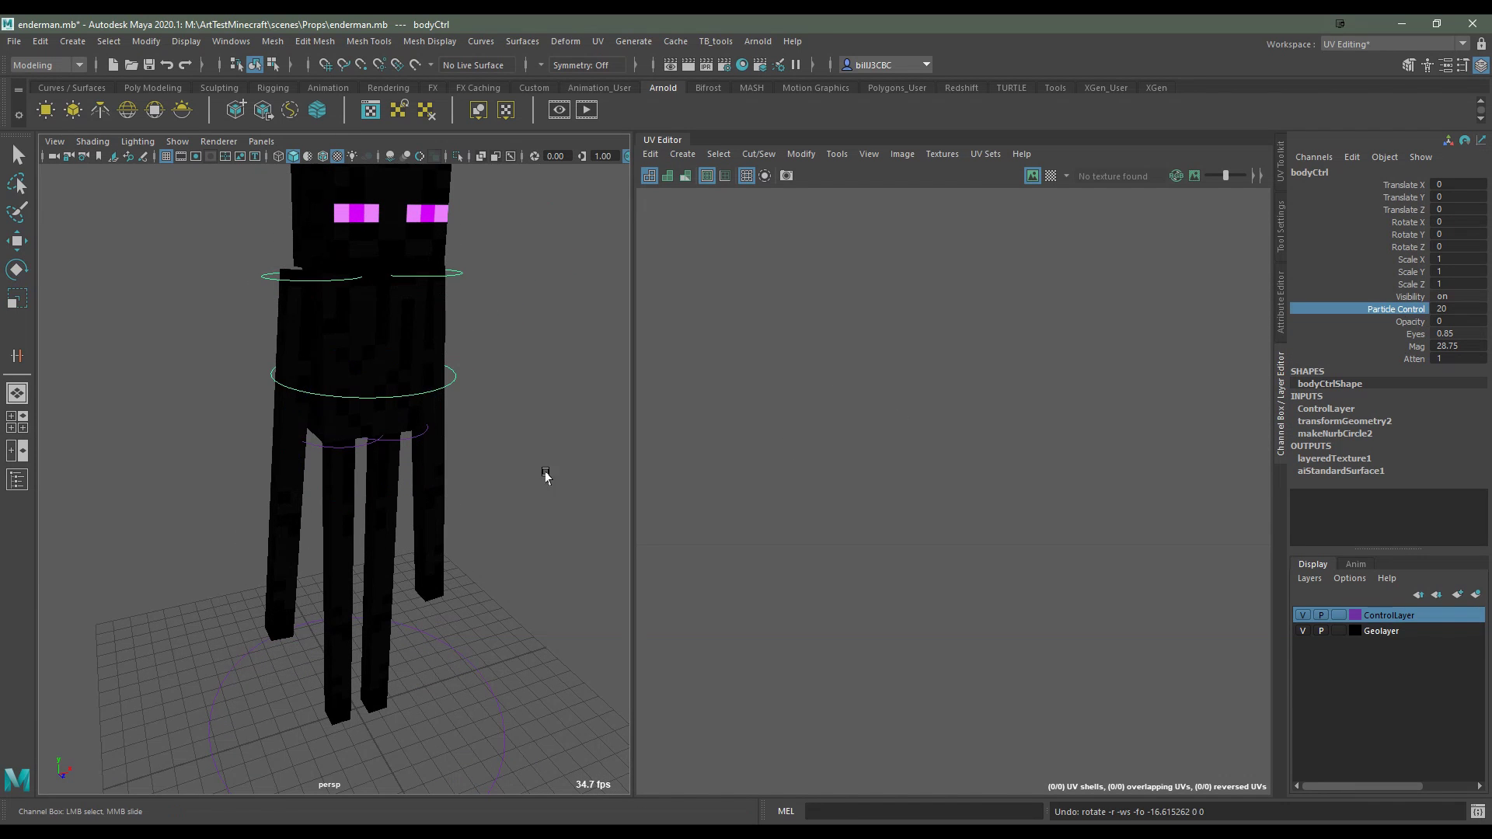
middle_drag(548, 474, 502, 458)
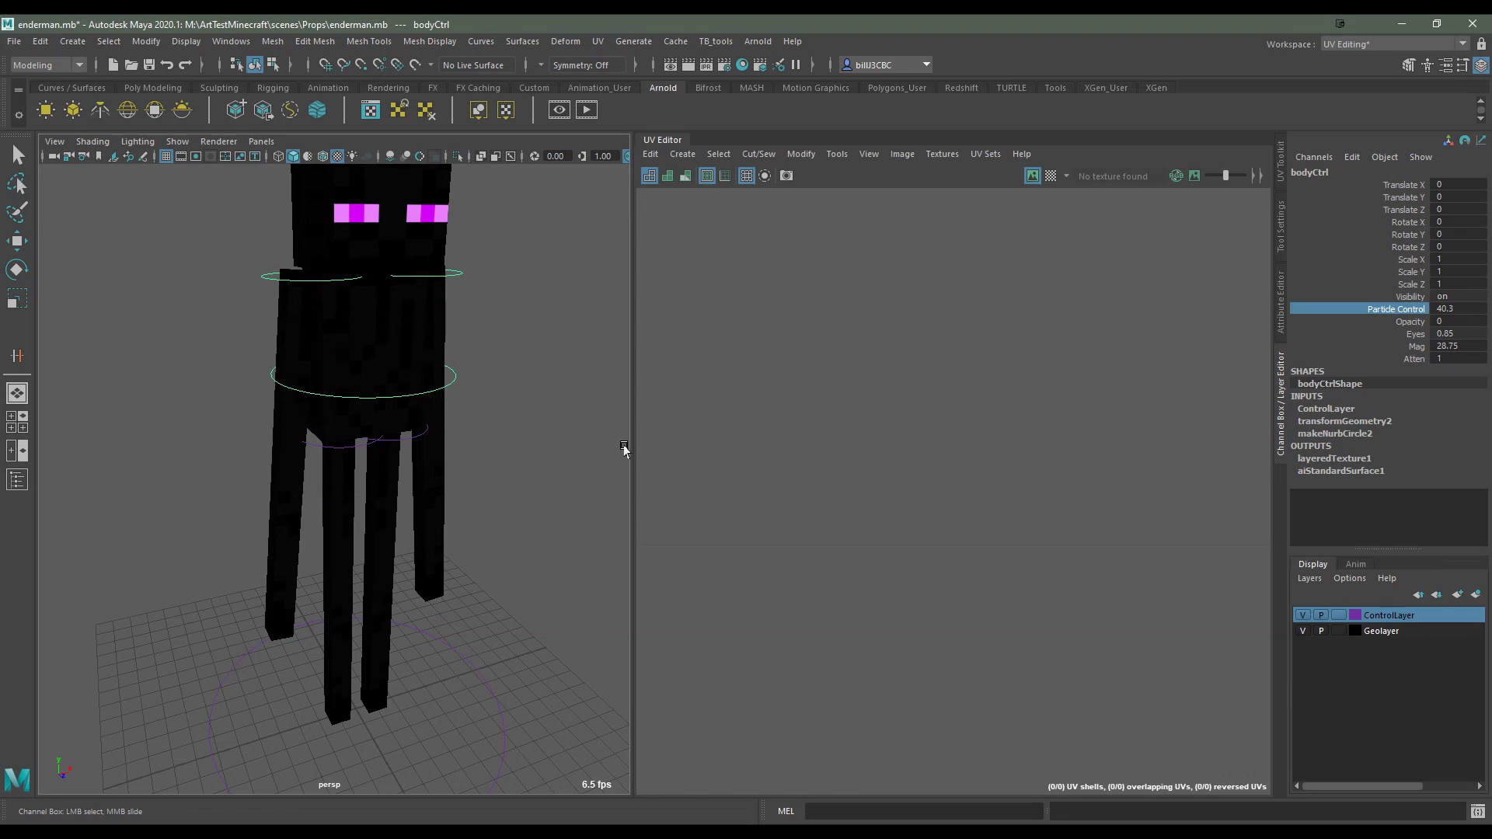
key(alt+v)
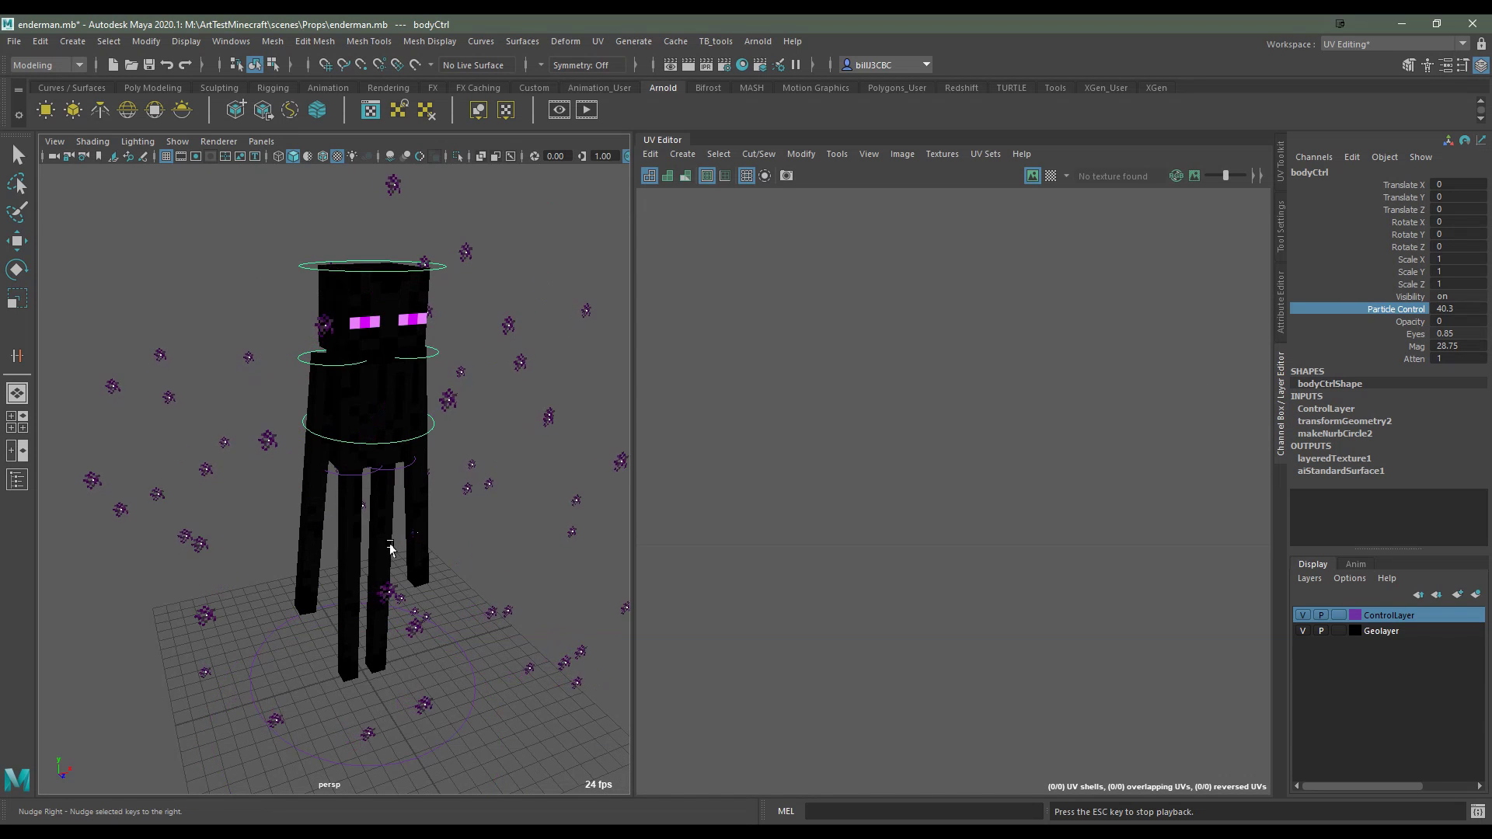
From a more frontal view, raise bodyCtrl's Opacity from 0 to 1
alt+drag(398, 545, 369, 518)
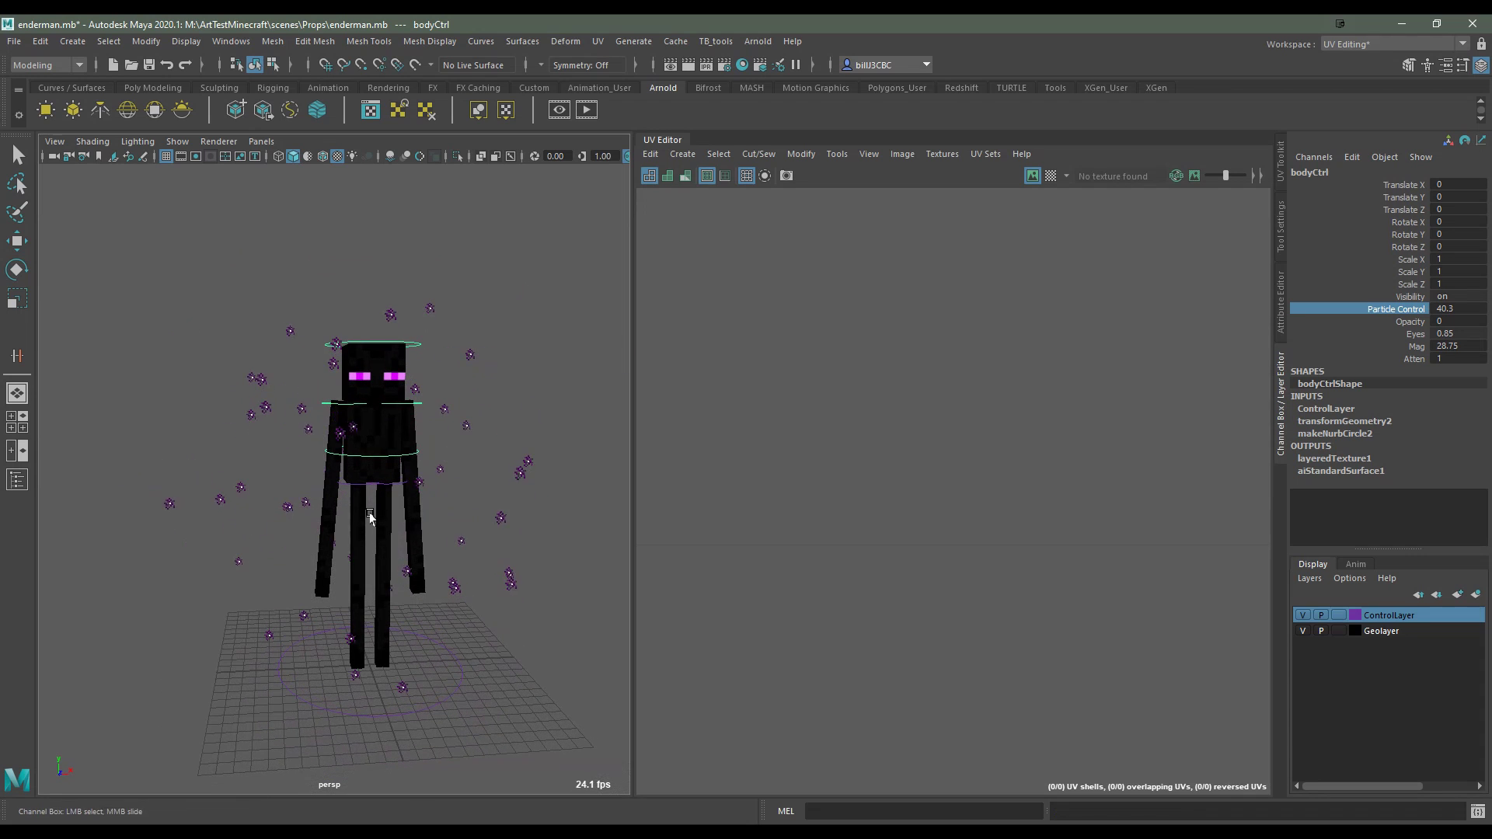
click(1410, 323)
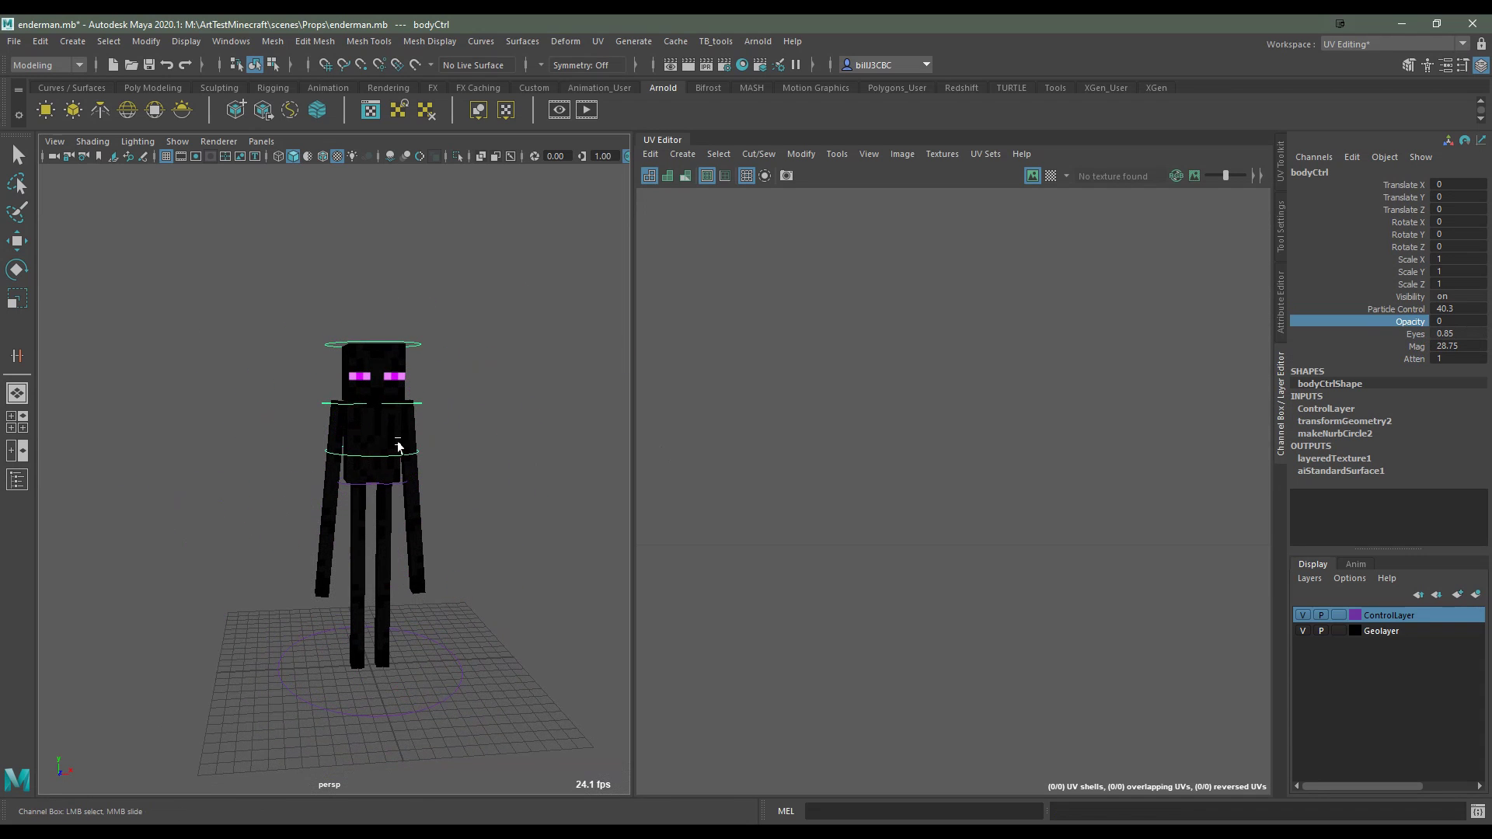
middle_drag(238, 423, 596, 406)
Add an Arnold Physical Sky and render the scene in Arnold
click(757, 42)
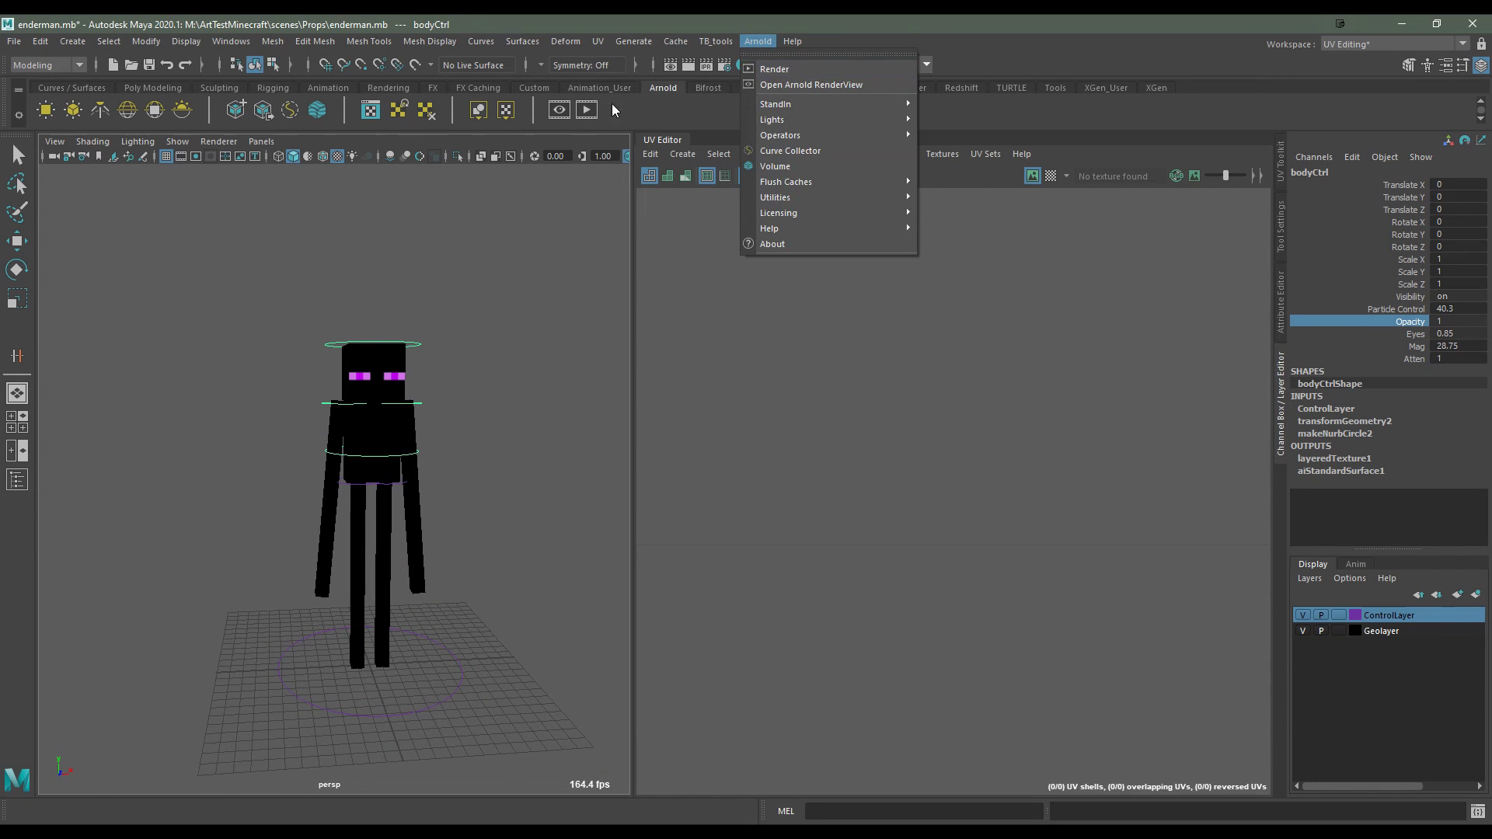
click(179, 118)
click(757, 42)
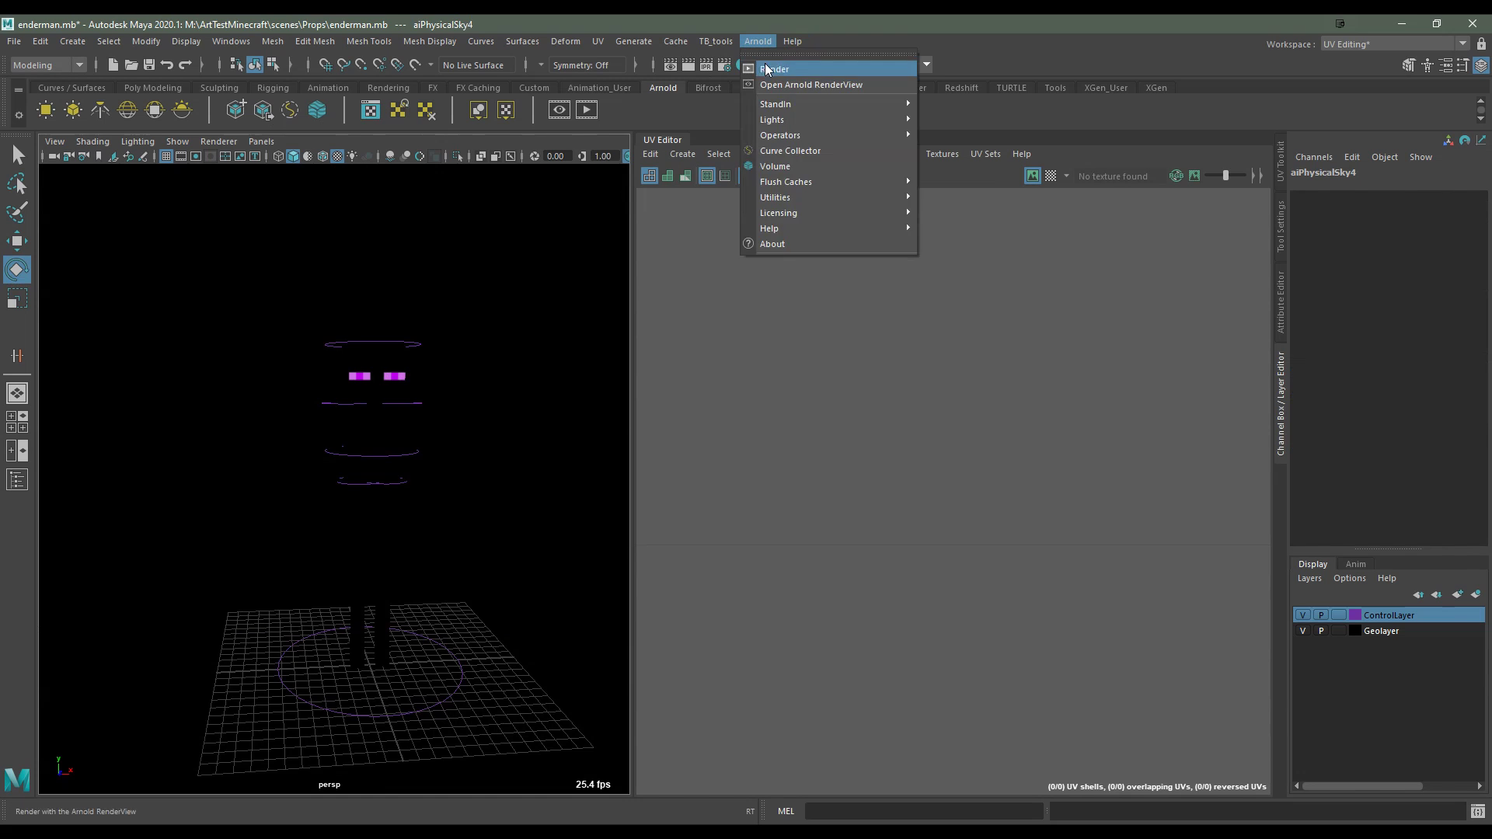
click(788, 68)
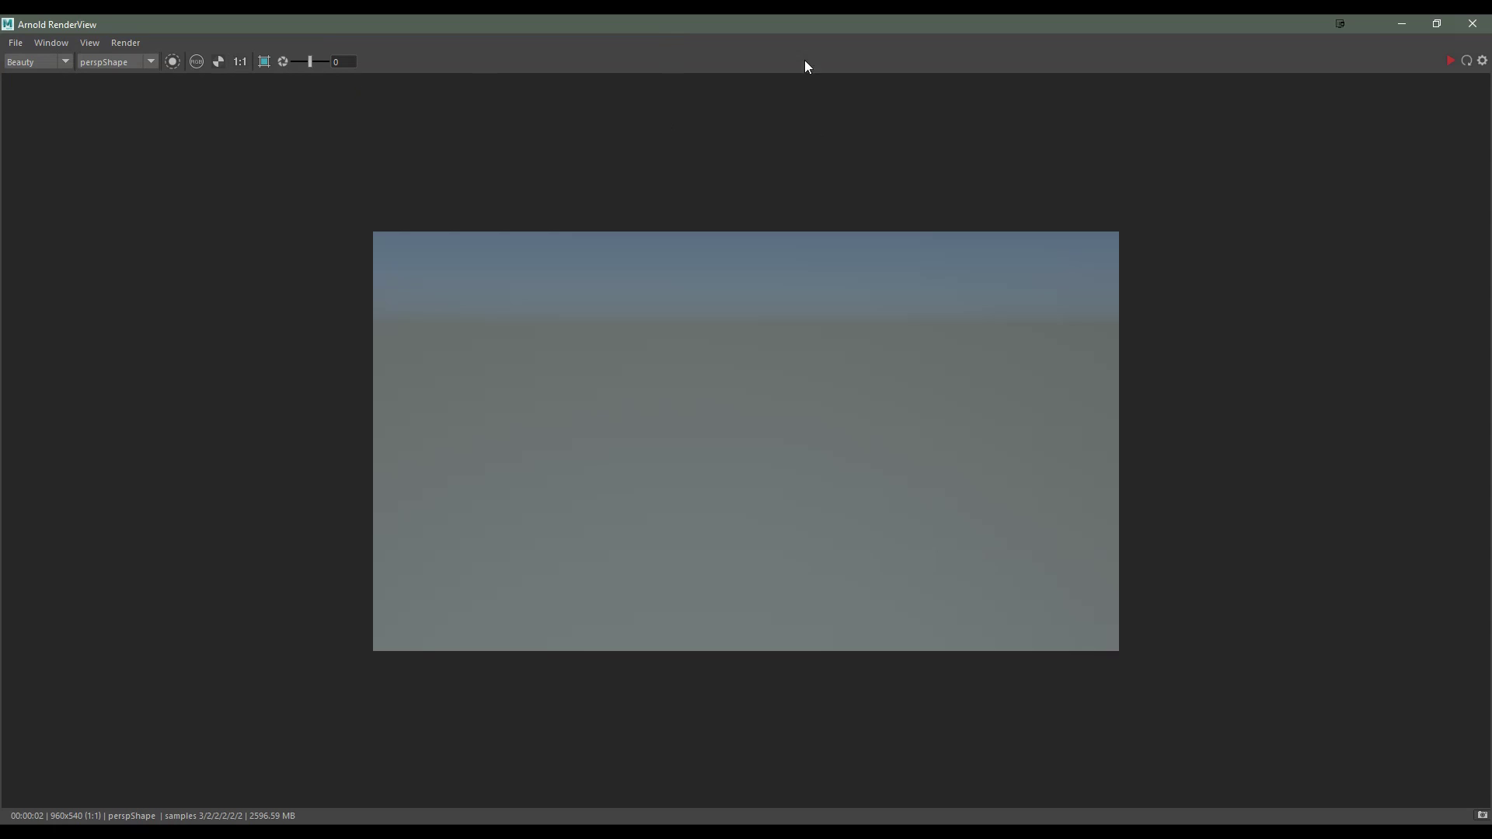
click(1449, 62)
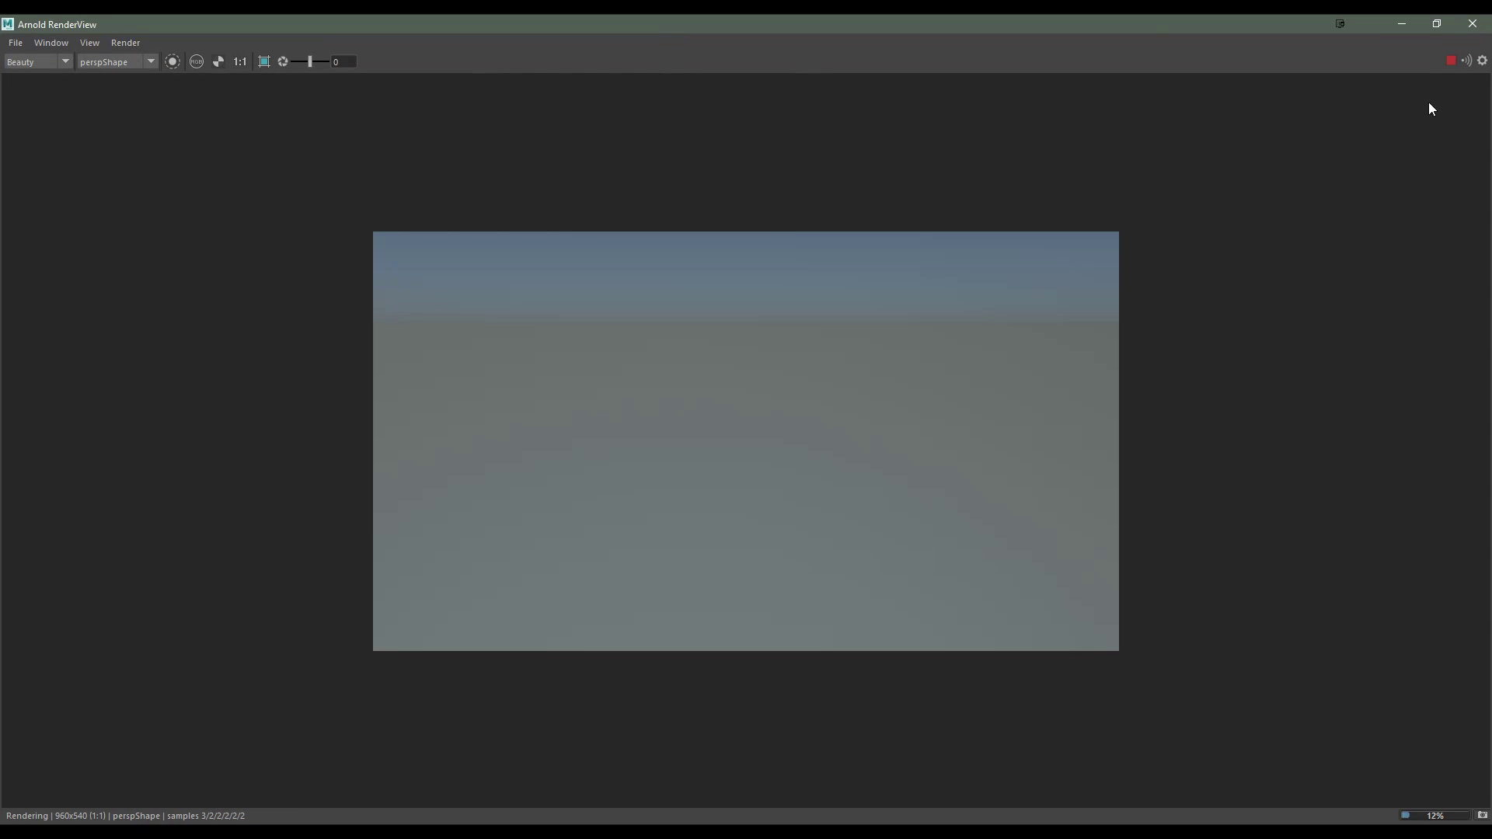
click(1407, 23)
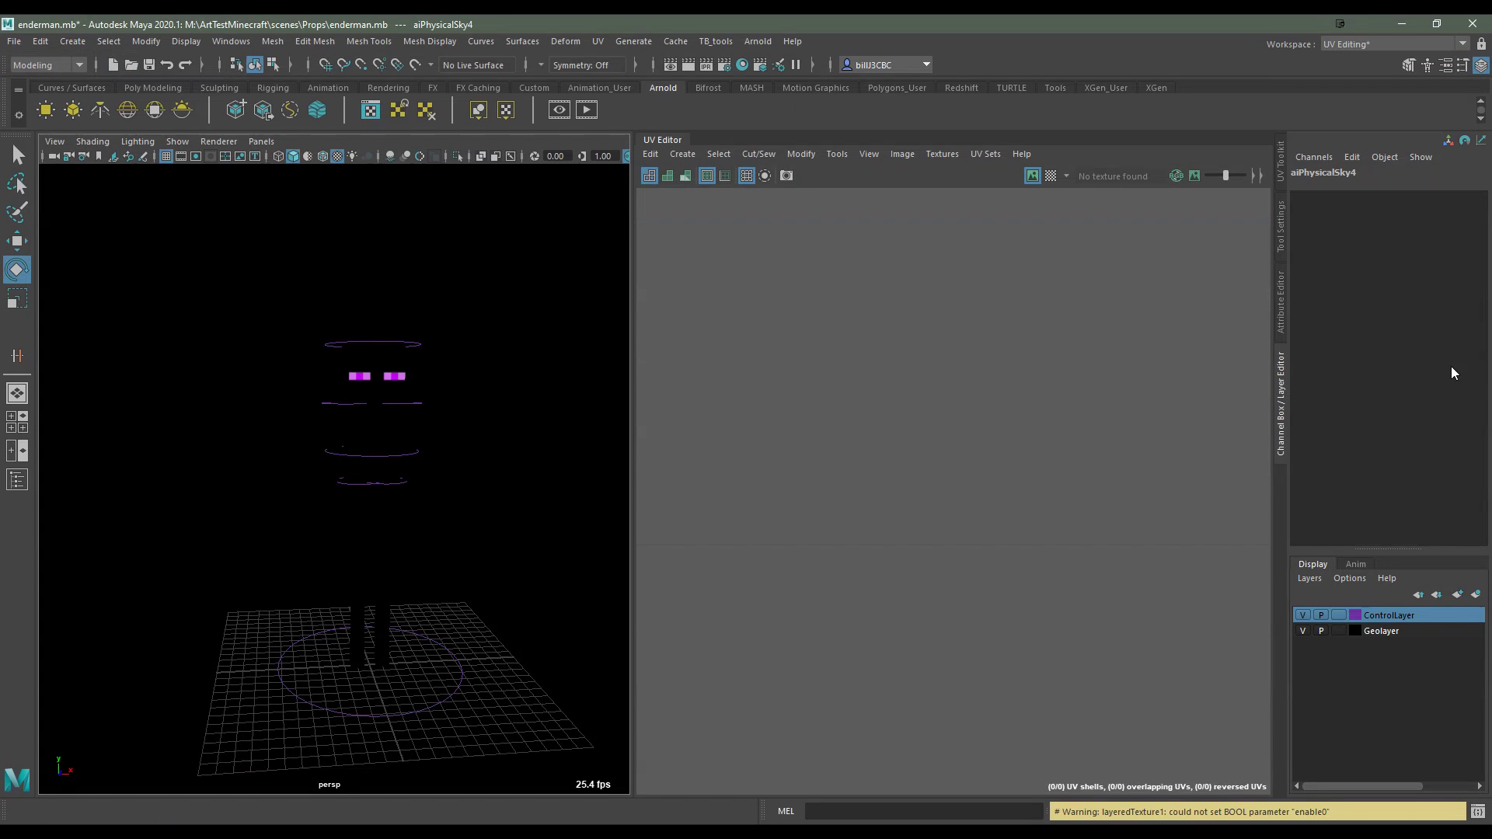
Lower bodyCtrl's Opacity back to 0
click(427, 712)
click(383, 462)
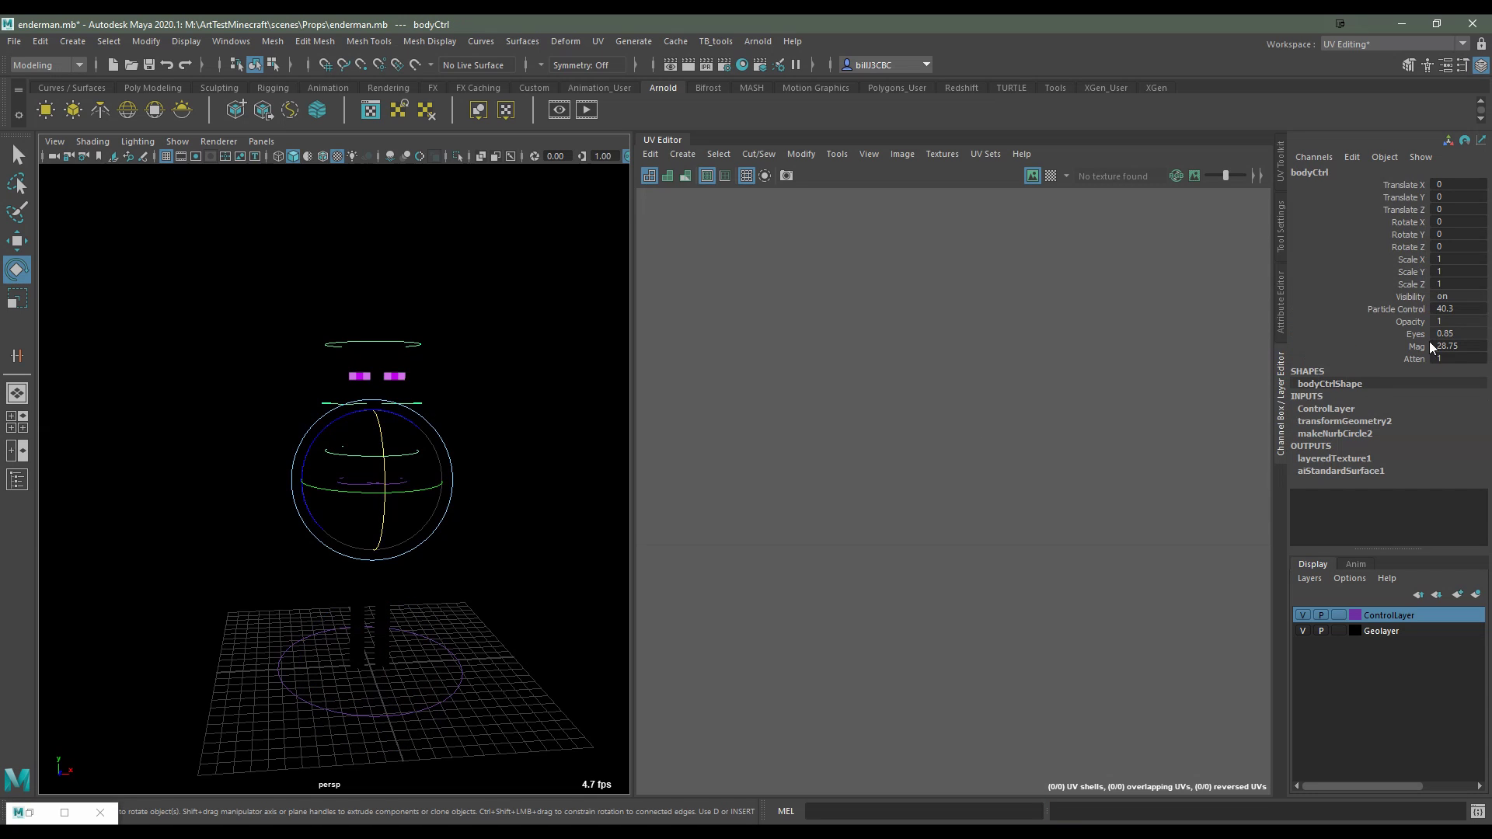
click(1411, 321)
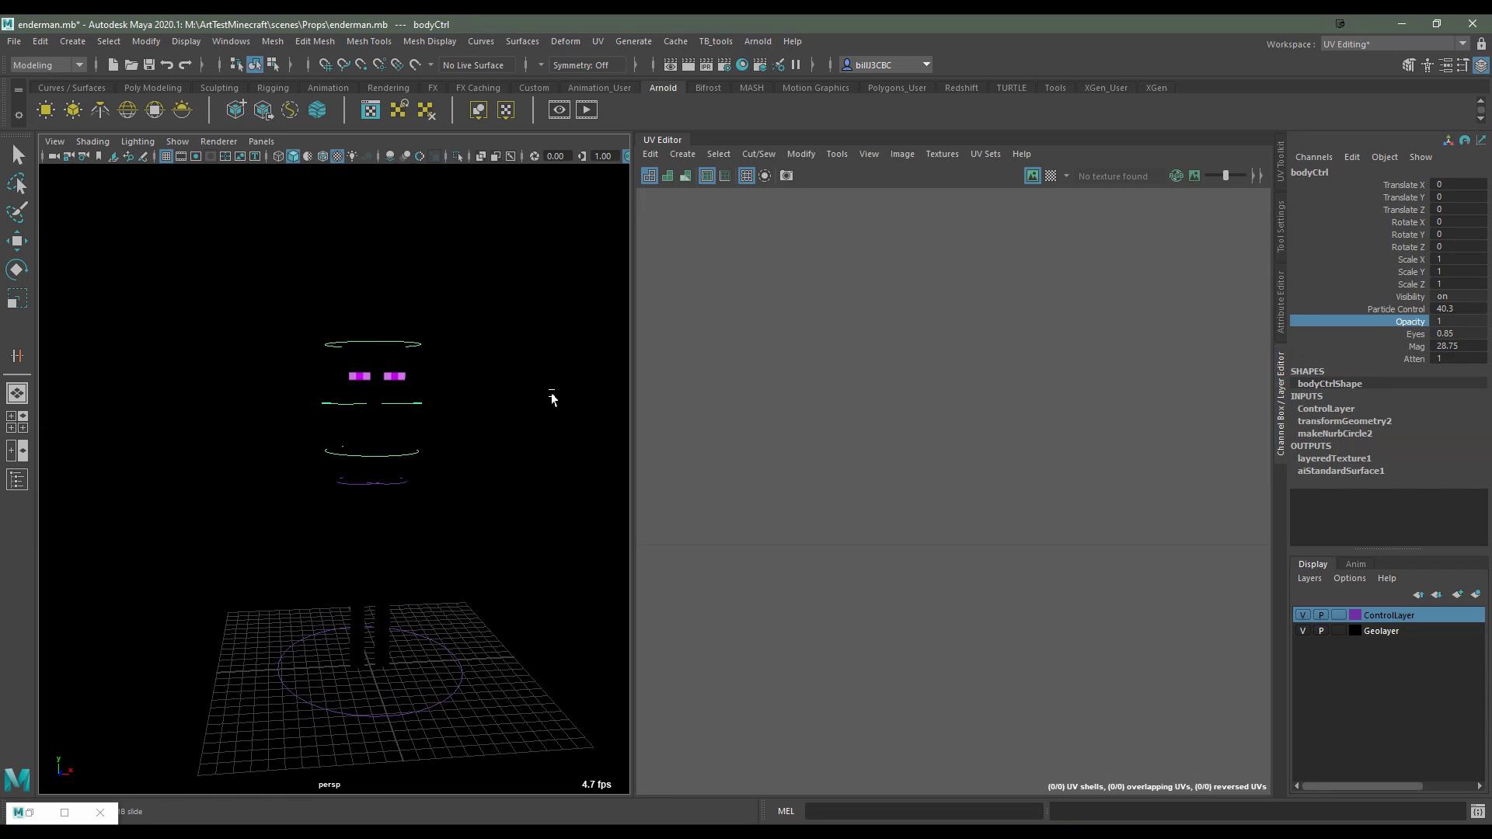
middle_drag(552, 399, 208, 397)
click(735, 489)
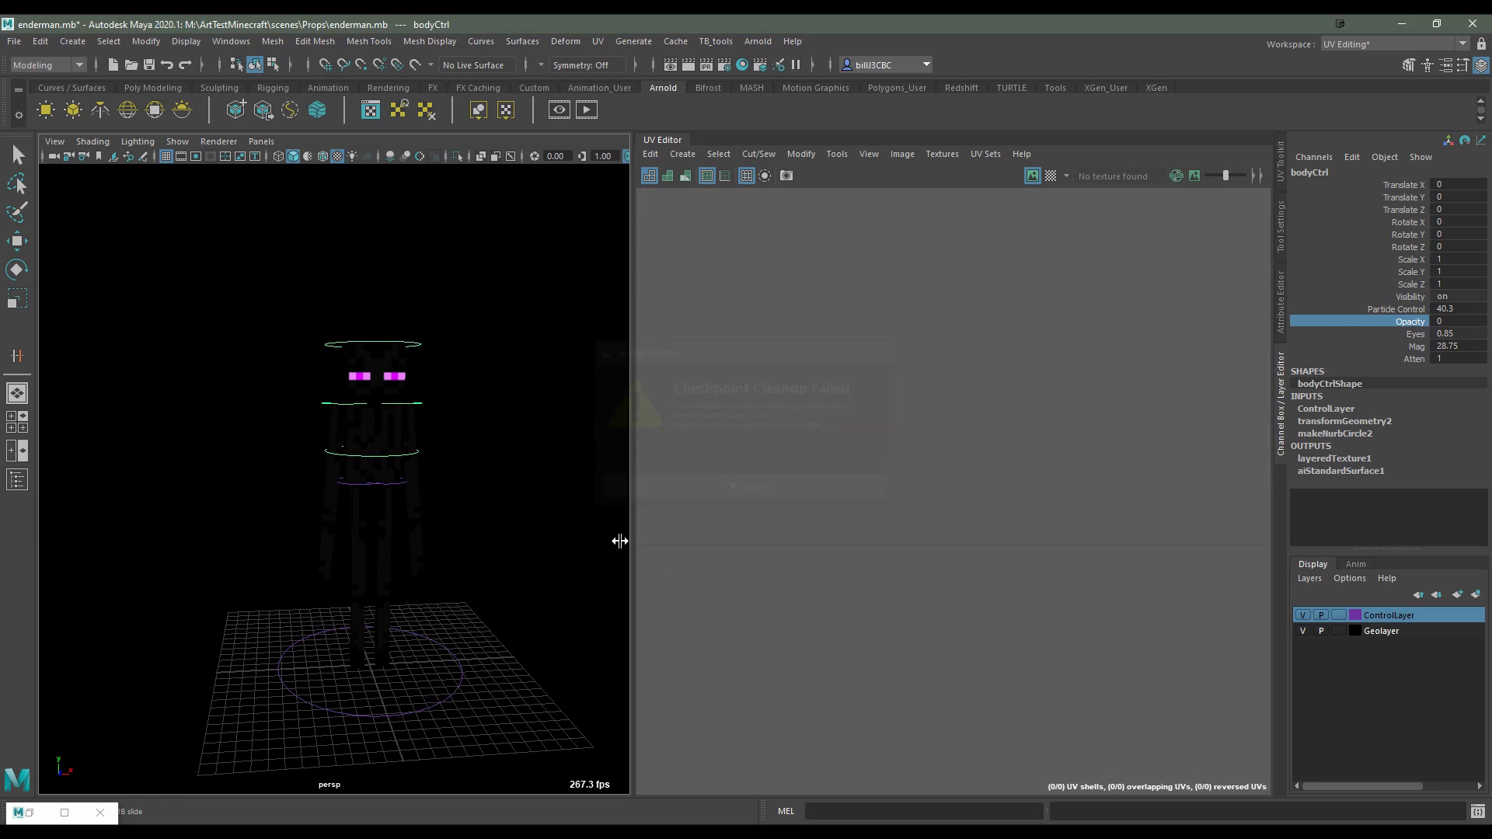
Re-render the Enderman in the RenderView and close the window
double_click(31, 809)
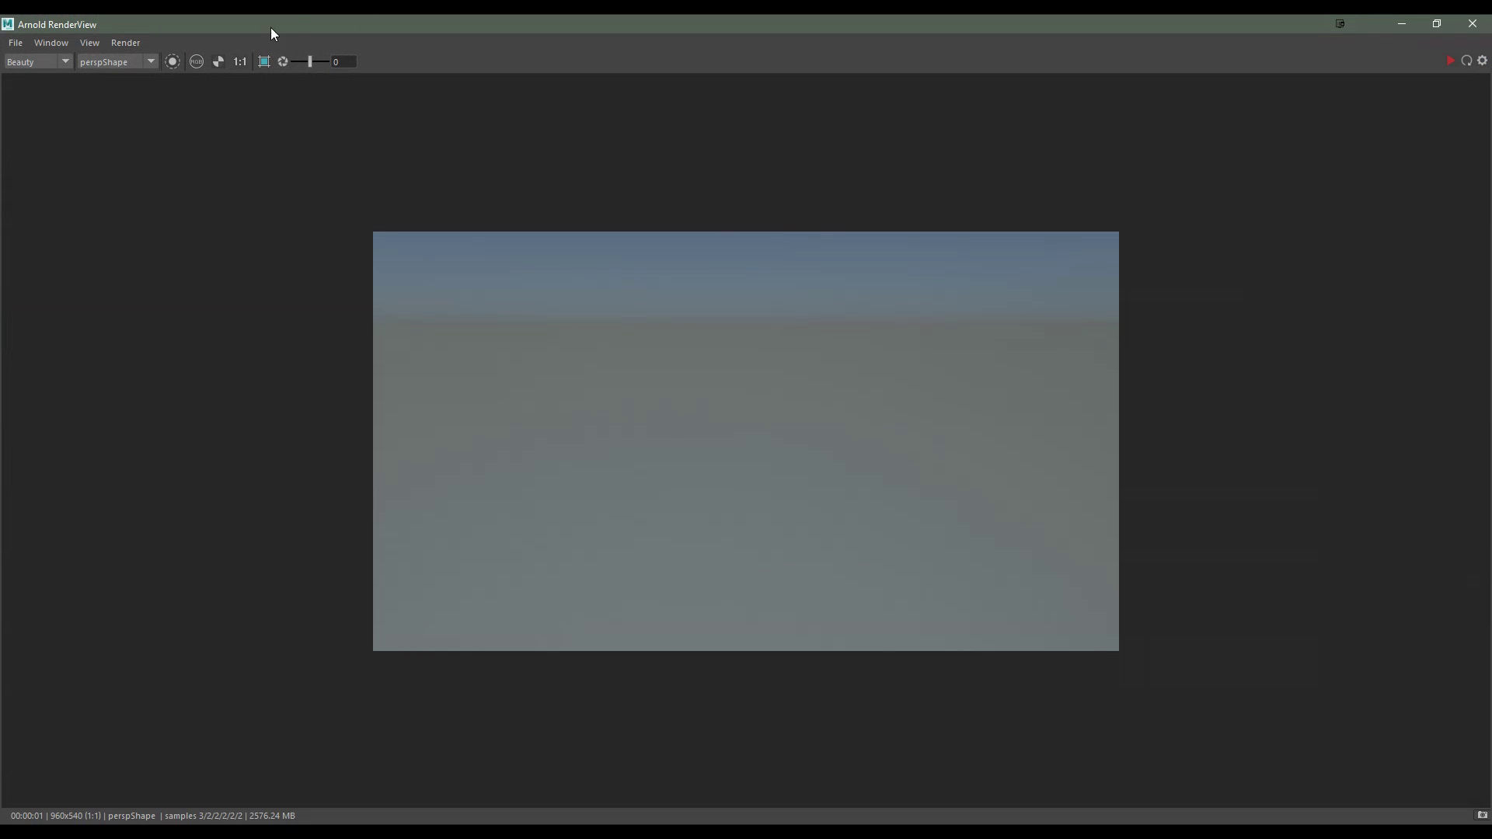
click(1450, 60)
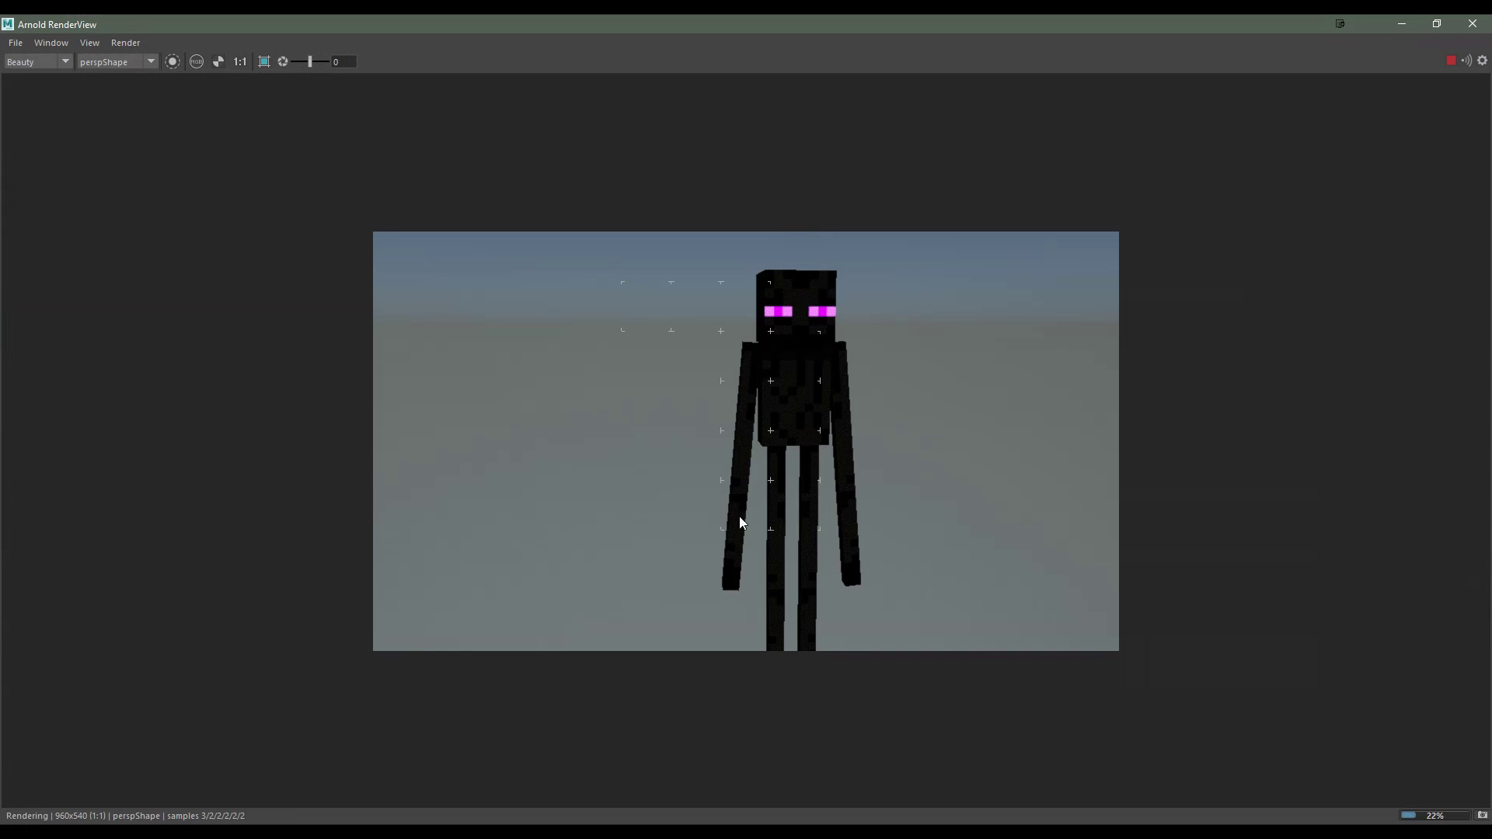
click(1478, 26)
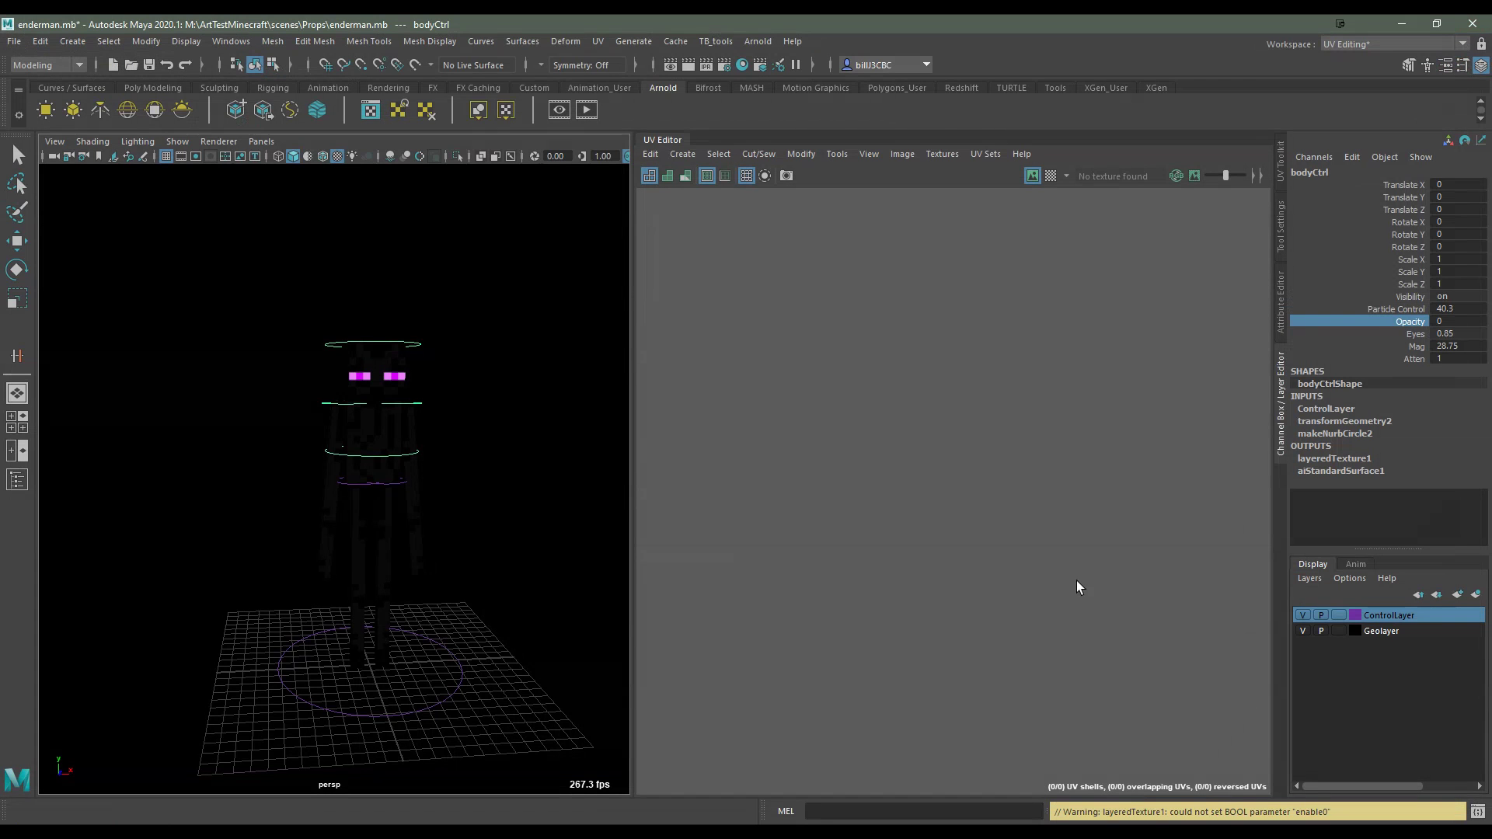
Adjust Mag and raise Atten to 86.7, previewing the particle playback
click(1426, 347)
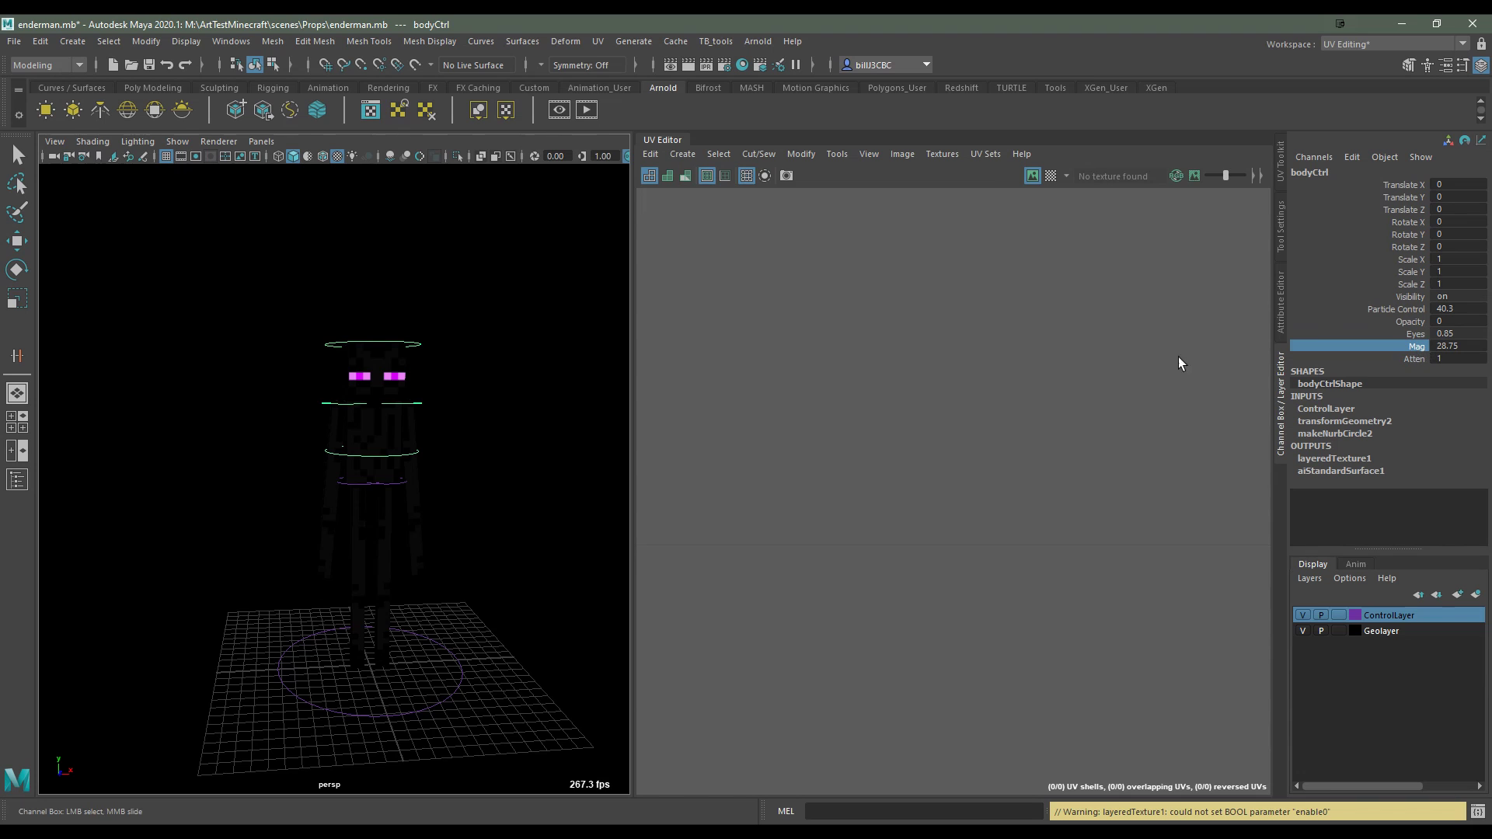
key(alt+v)
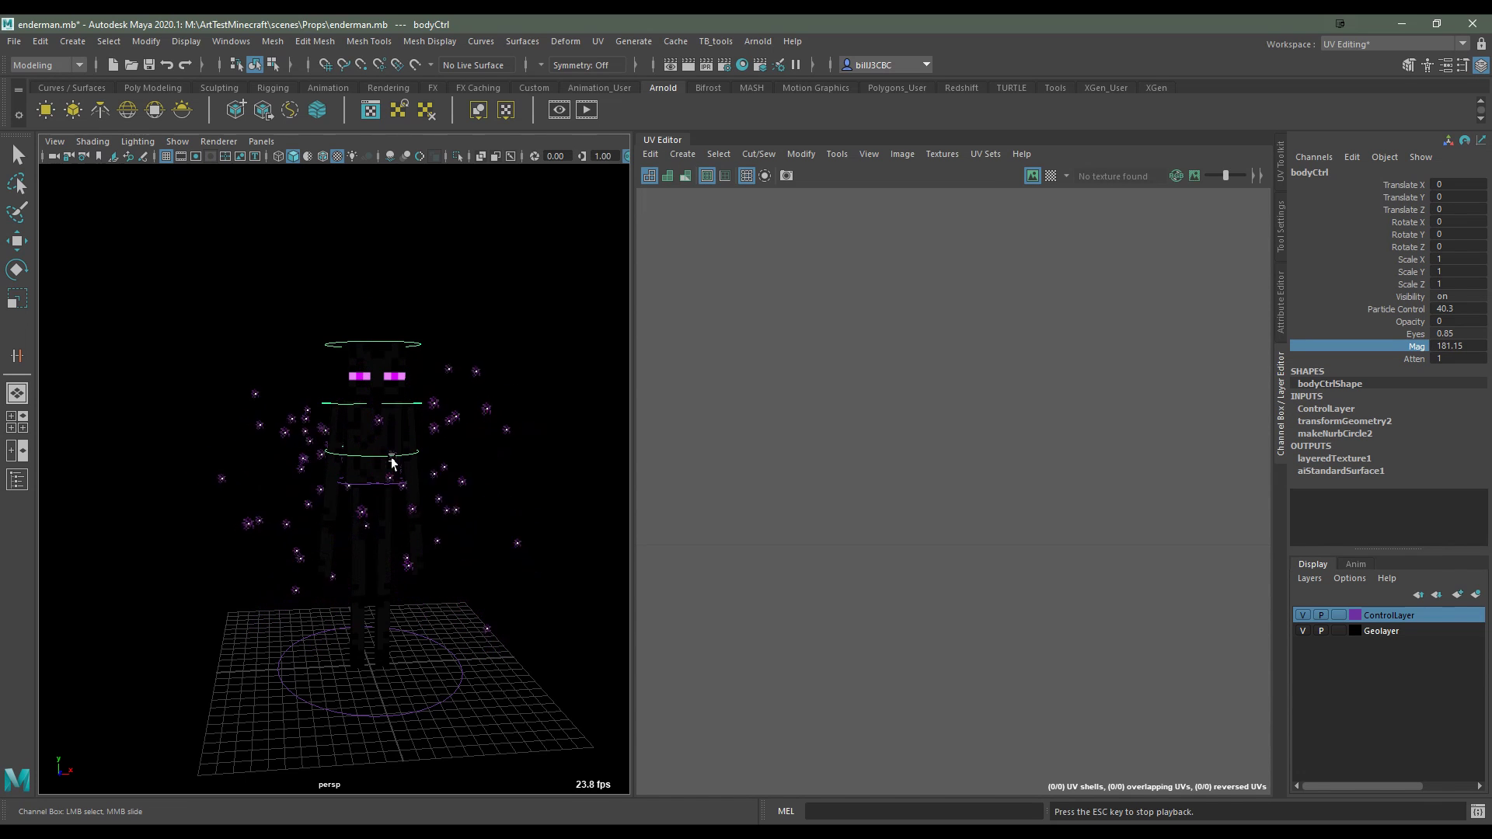
key(Escape)
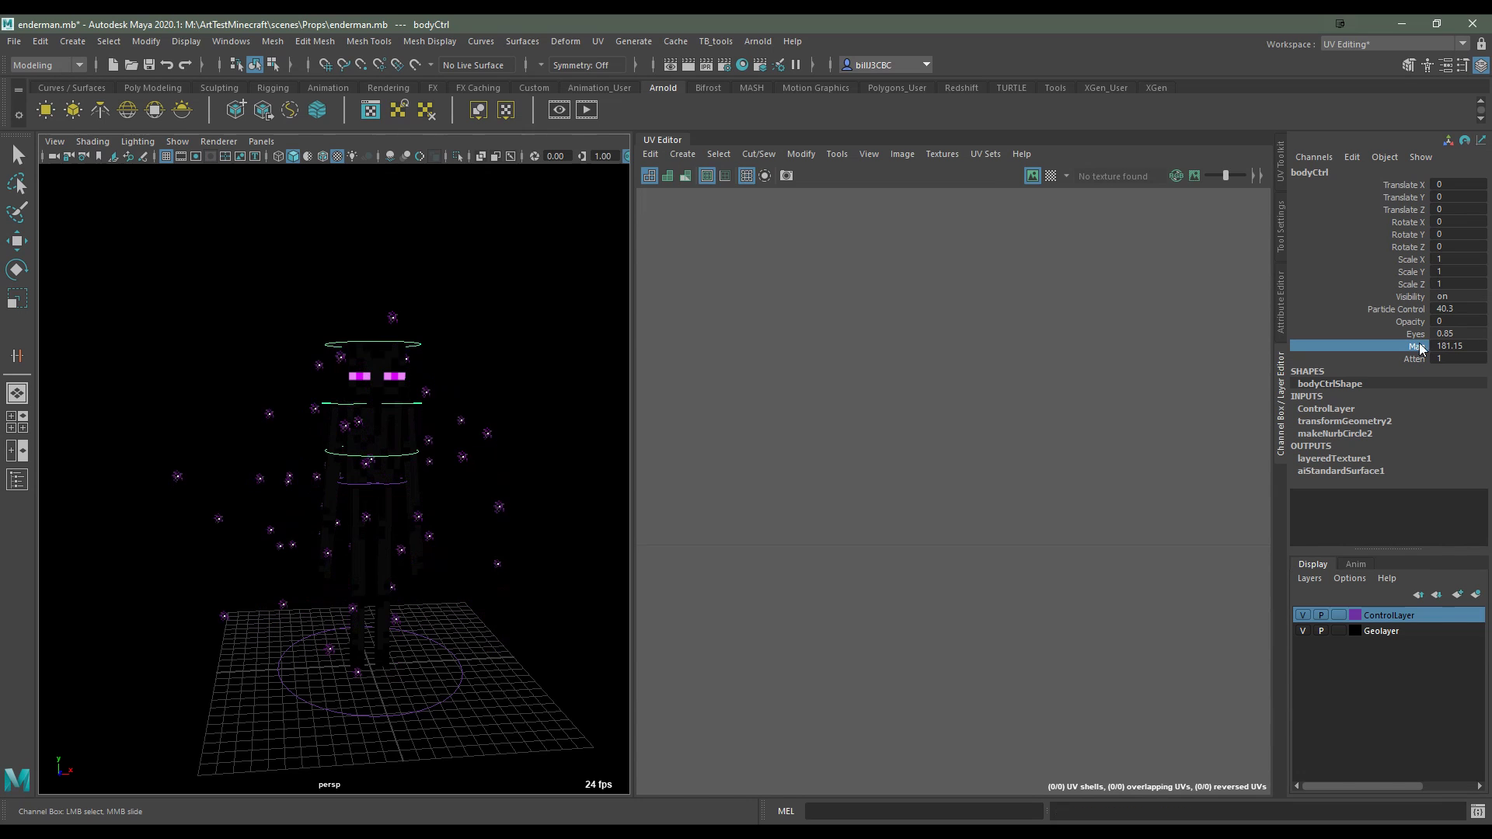
click(1404, 359)
middle_drag(383, 478, 1080, 422)
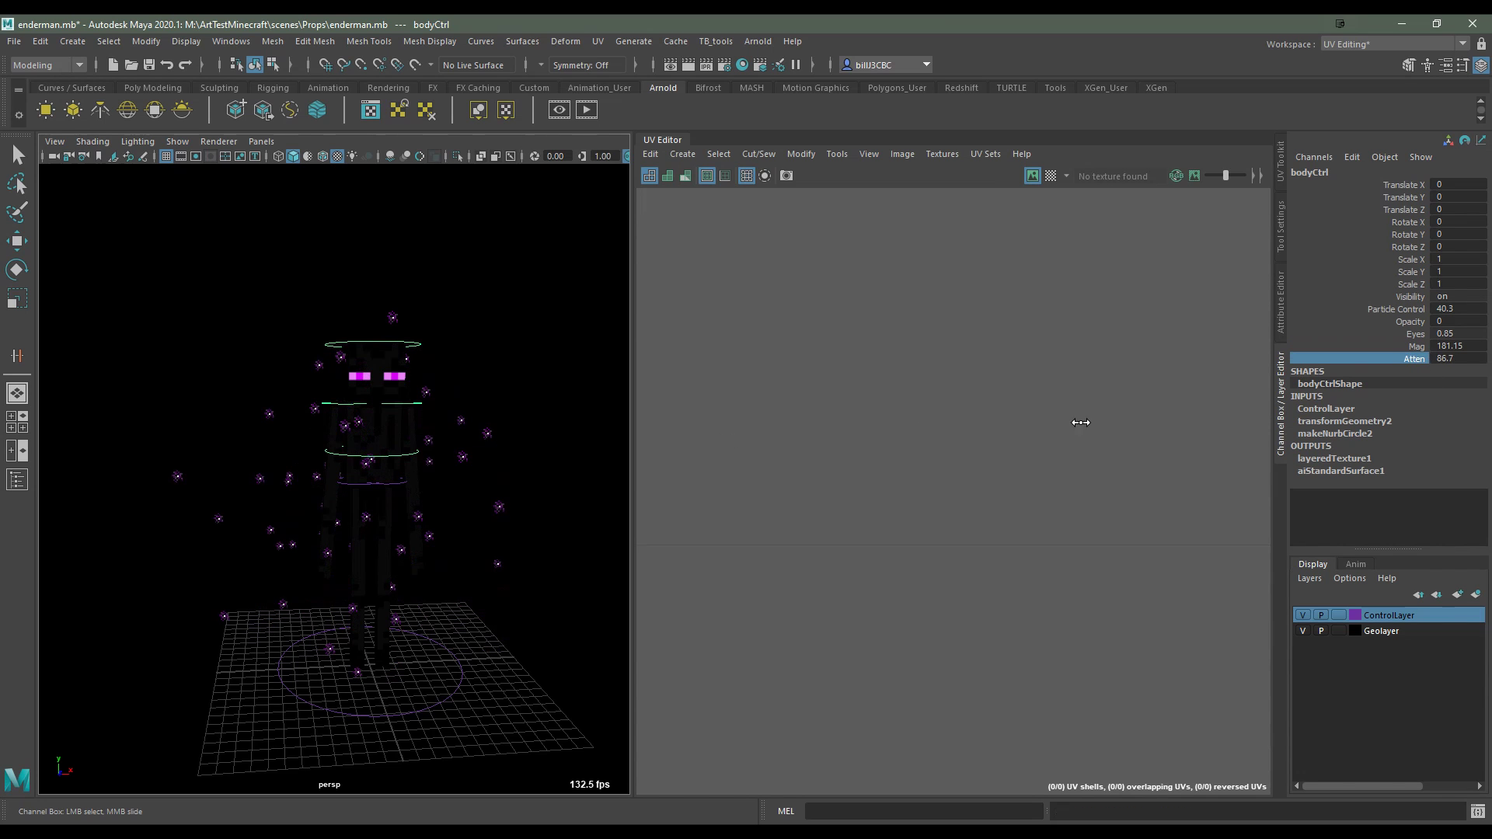
key(alt+v)
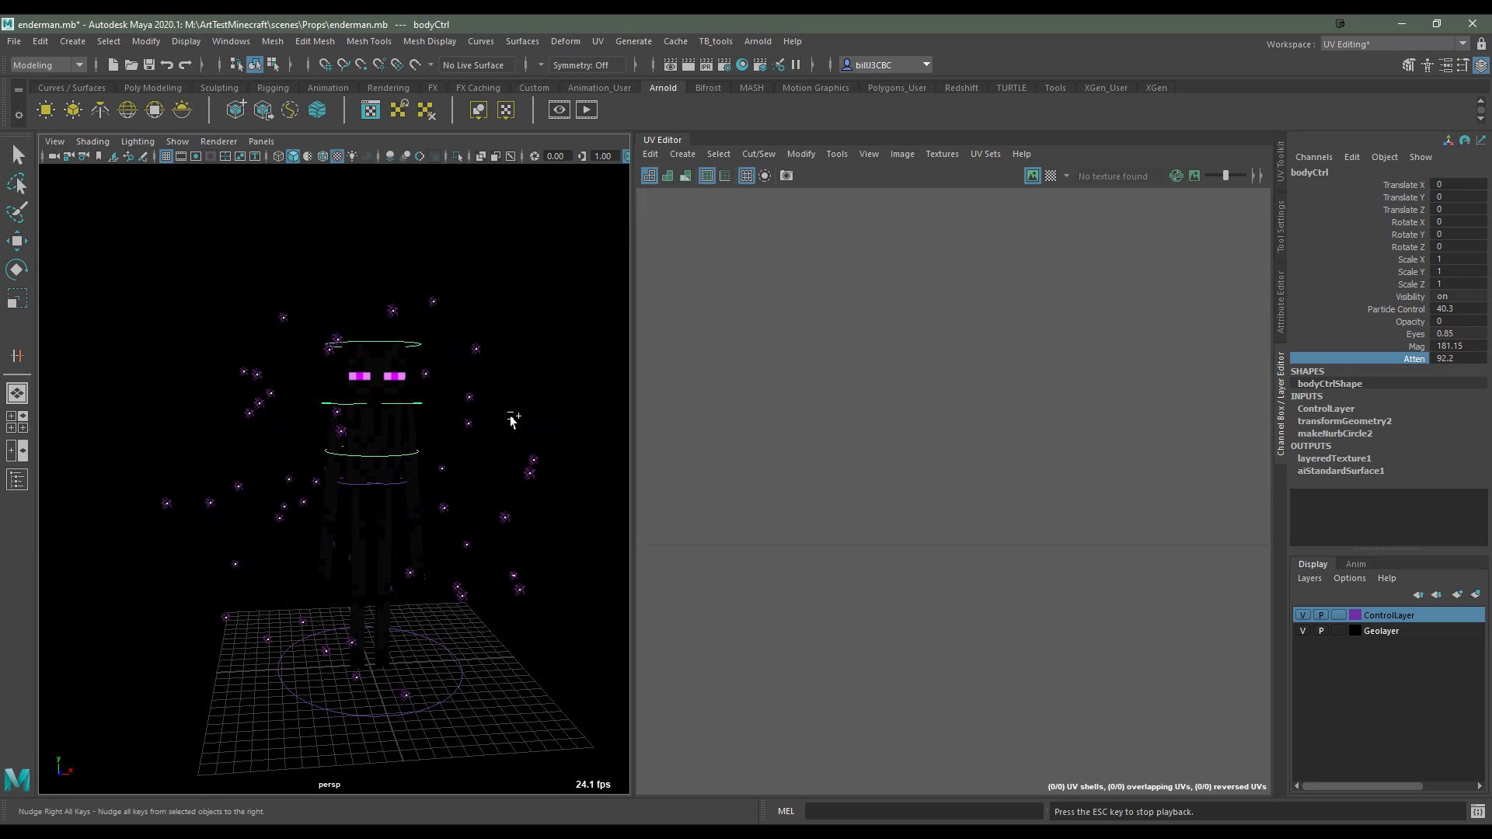
key(Escape)
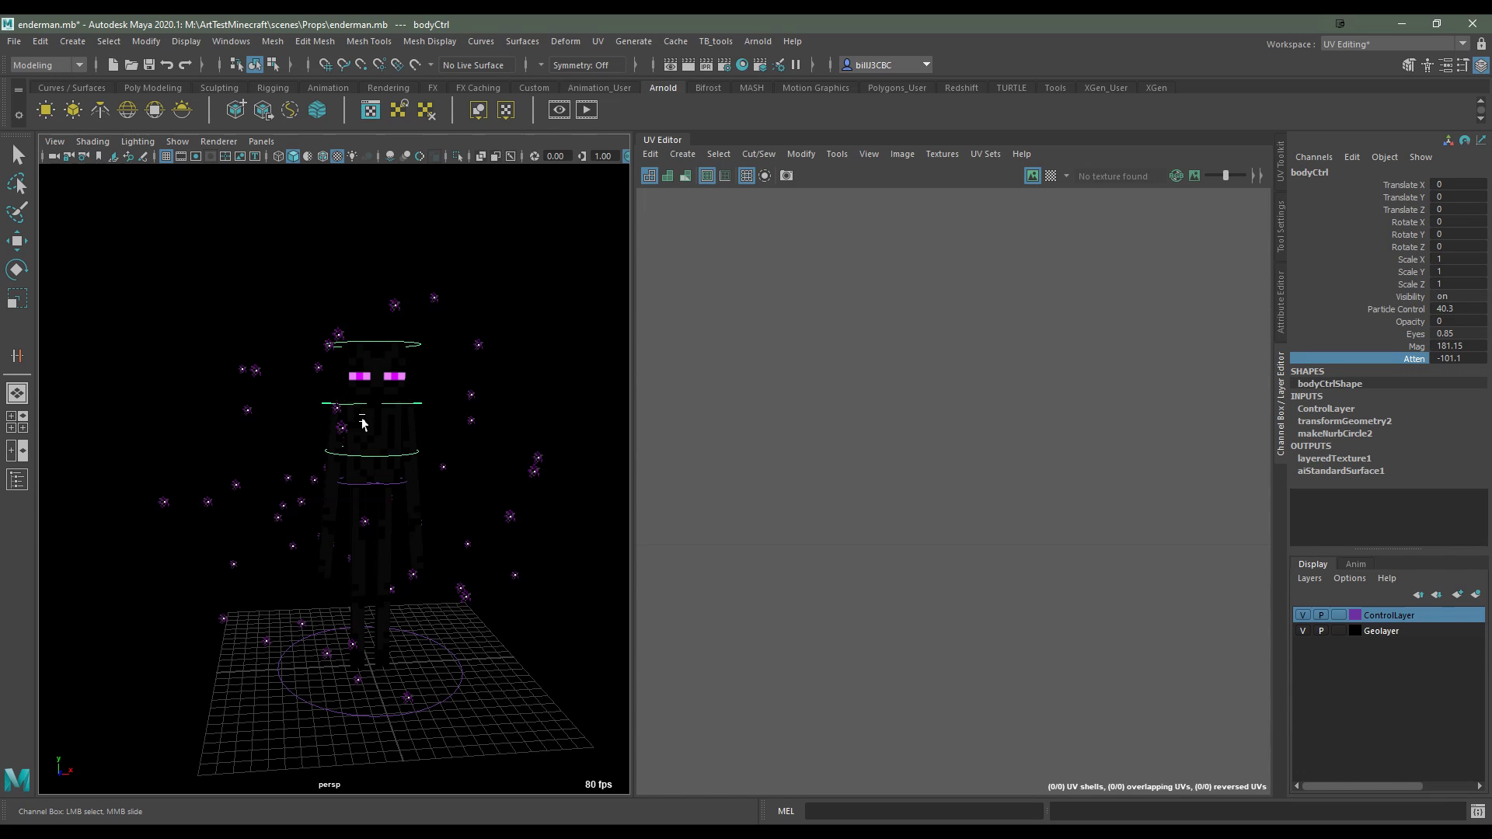
Replay the particles, then set Mag and Atten both to 28
key(alt+v)
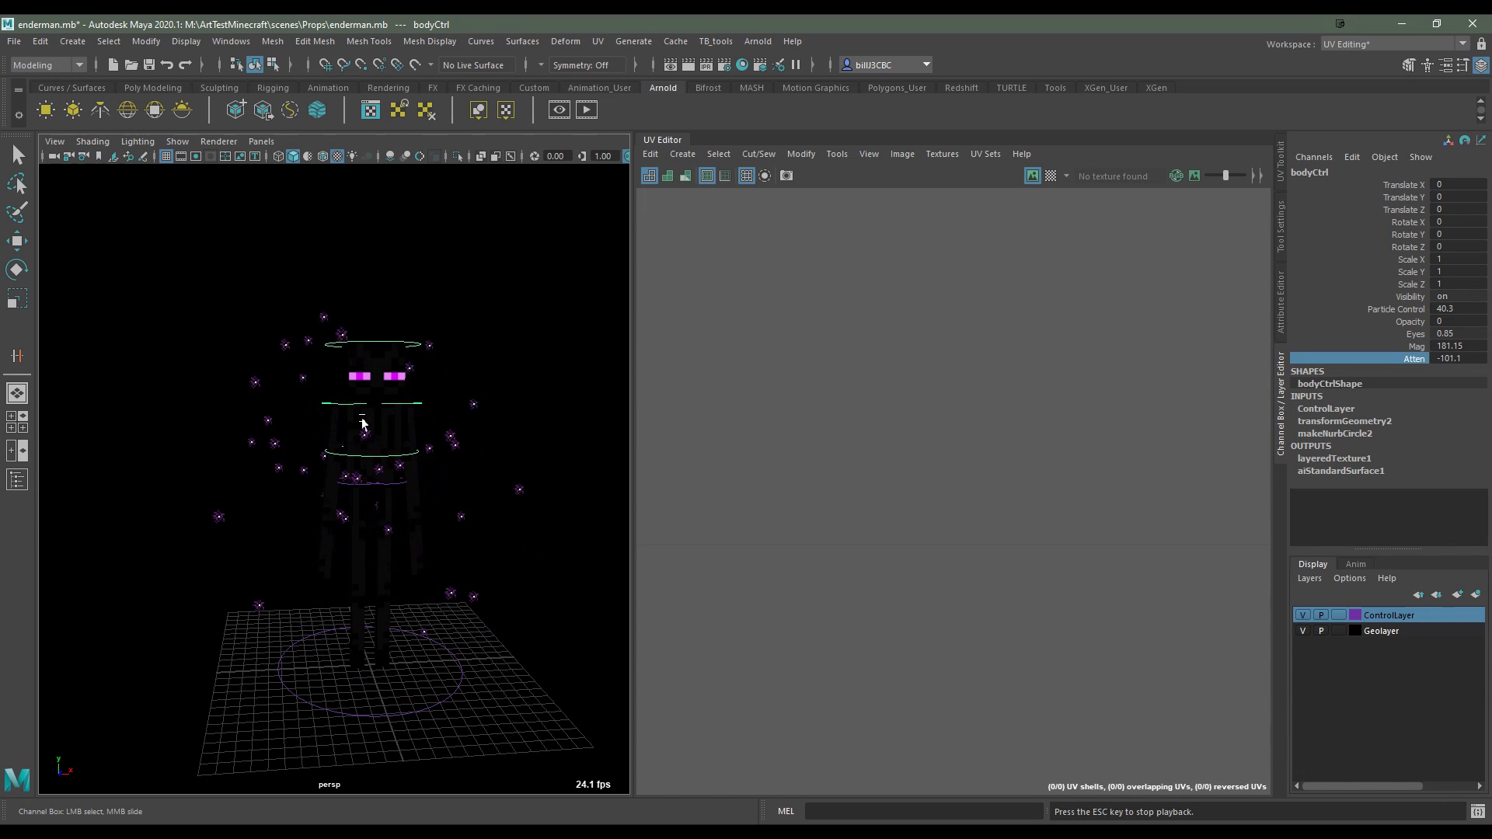
key(Escape)
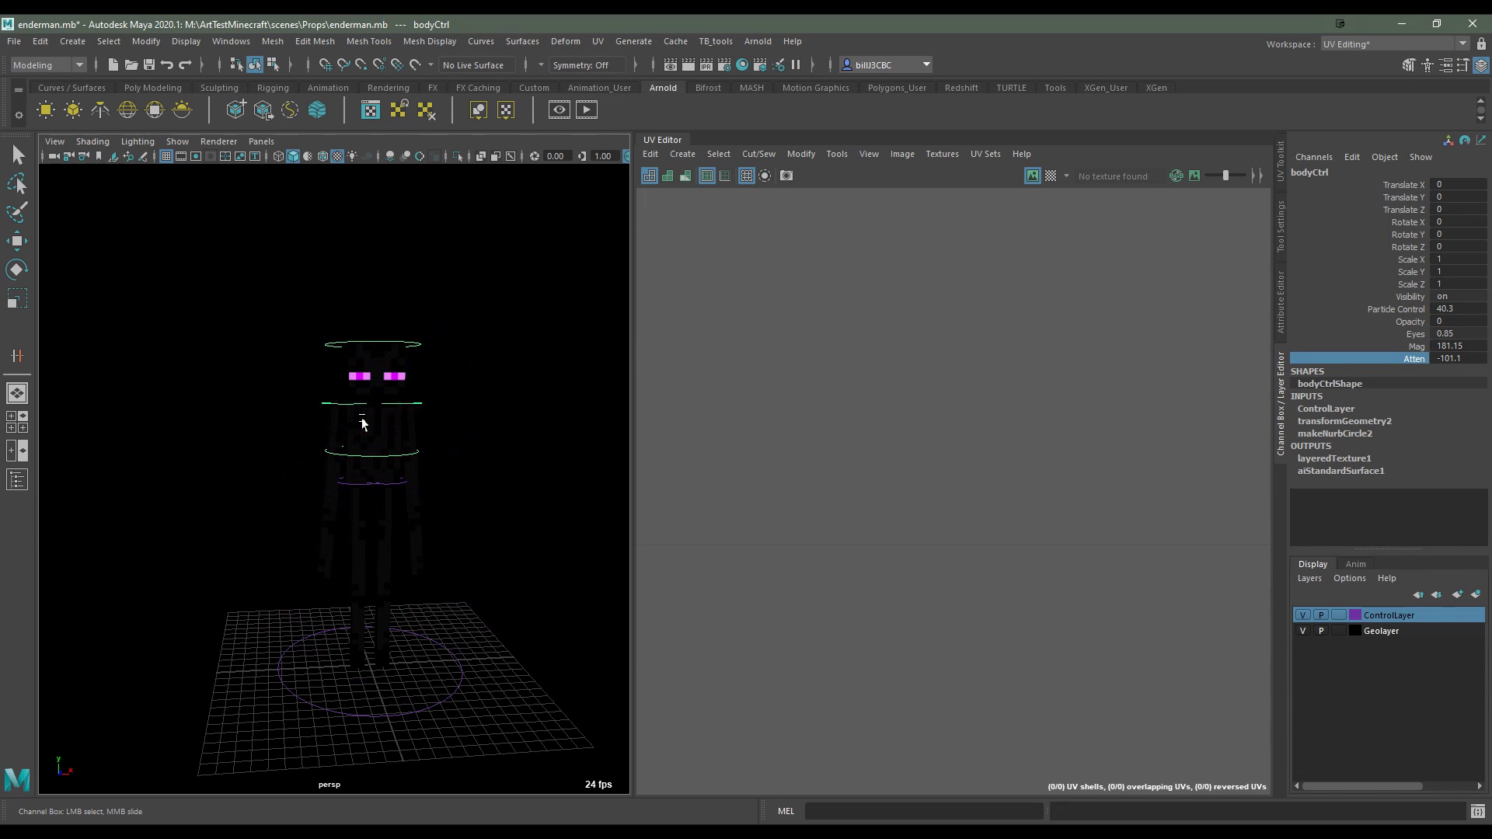
drag(1453, 358, 1457, 345)
text(28)
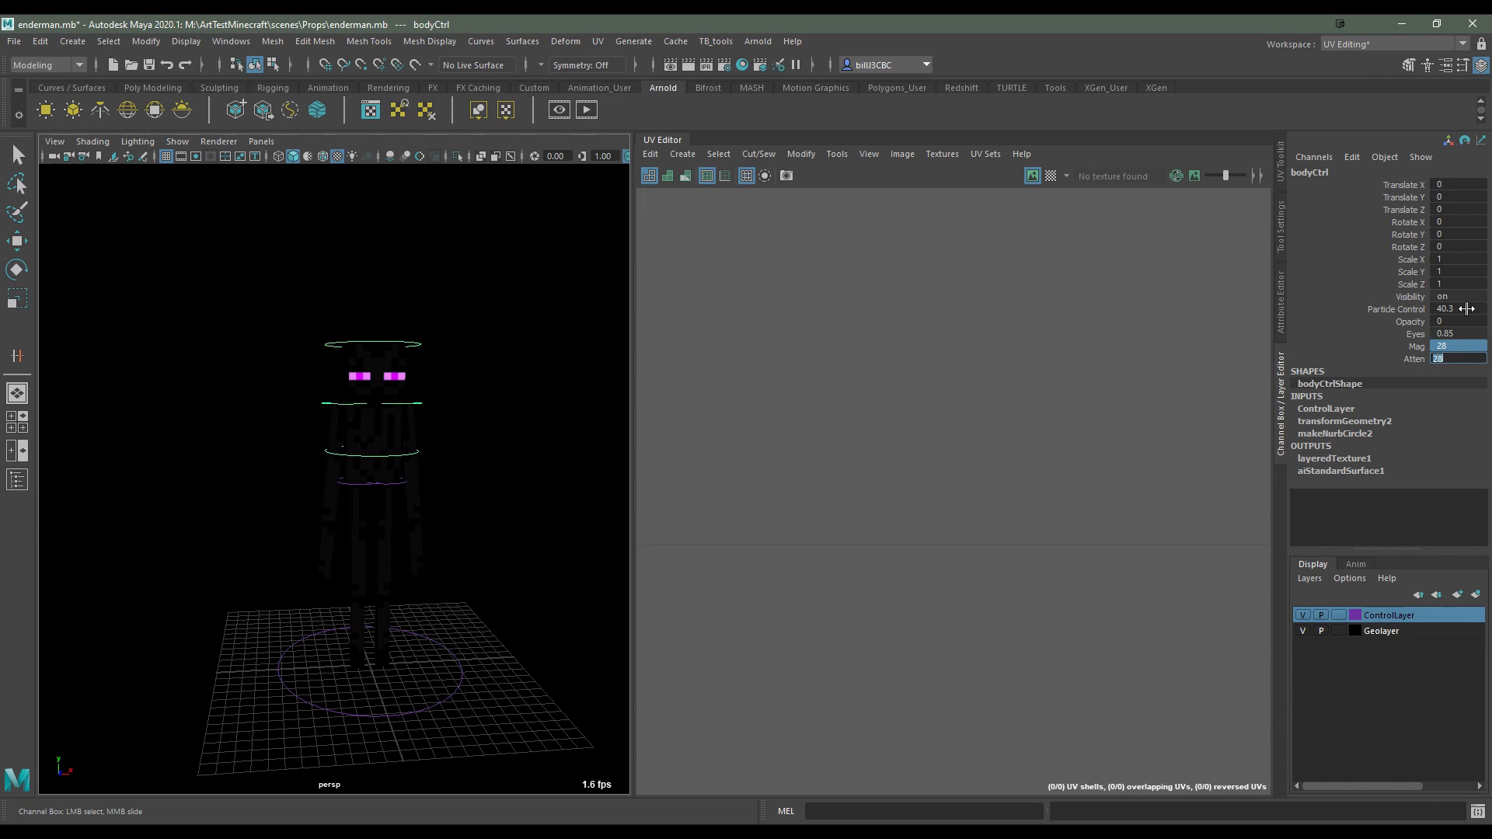
click(1466, 309)
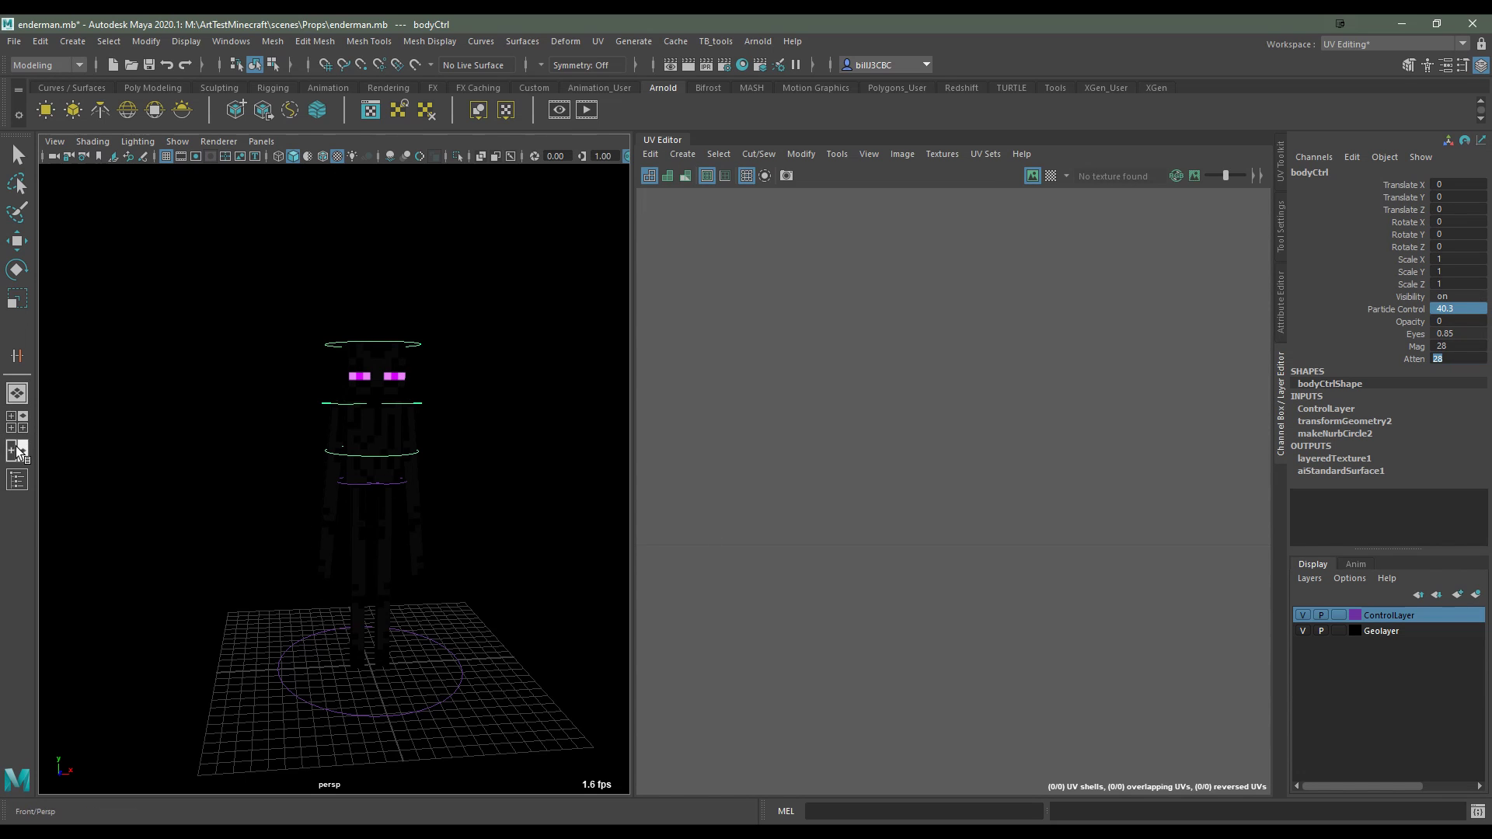
Delete aiSkyDomeLight1 via the Outliner
click(17, 480)
click(109, 297)
key(e)
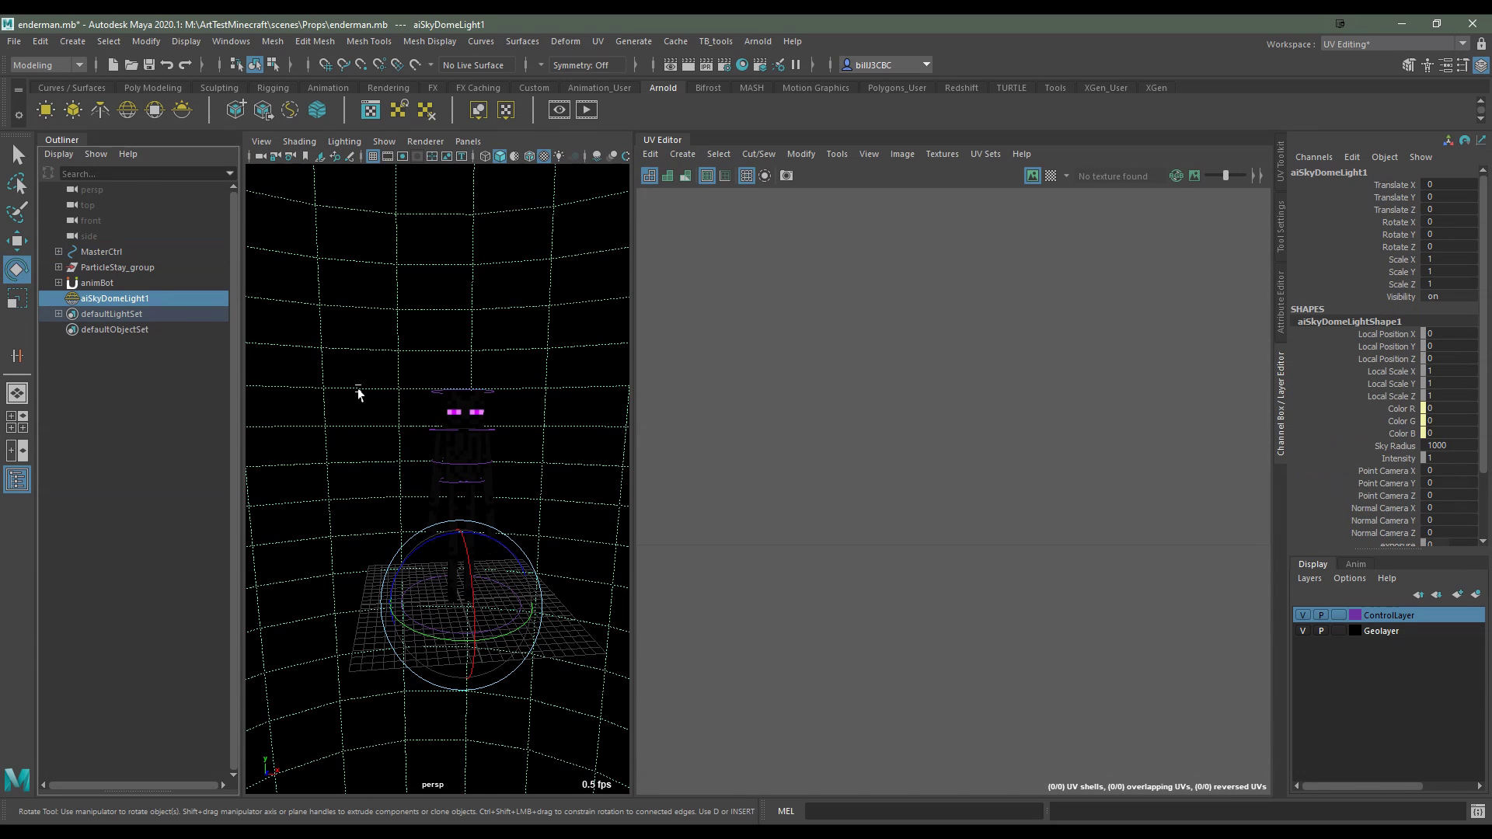
key(Delete)
Test-rotate the head and arm controls, undoing each rotation
scroll(358, 394, up, 3)
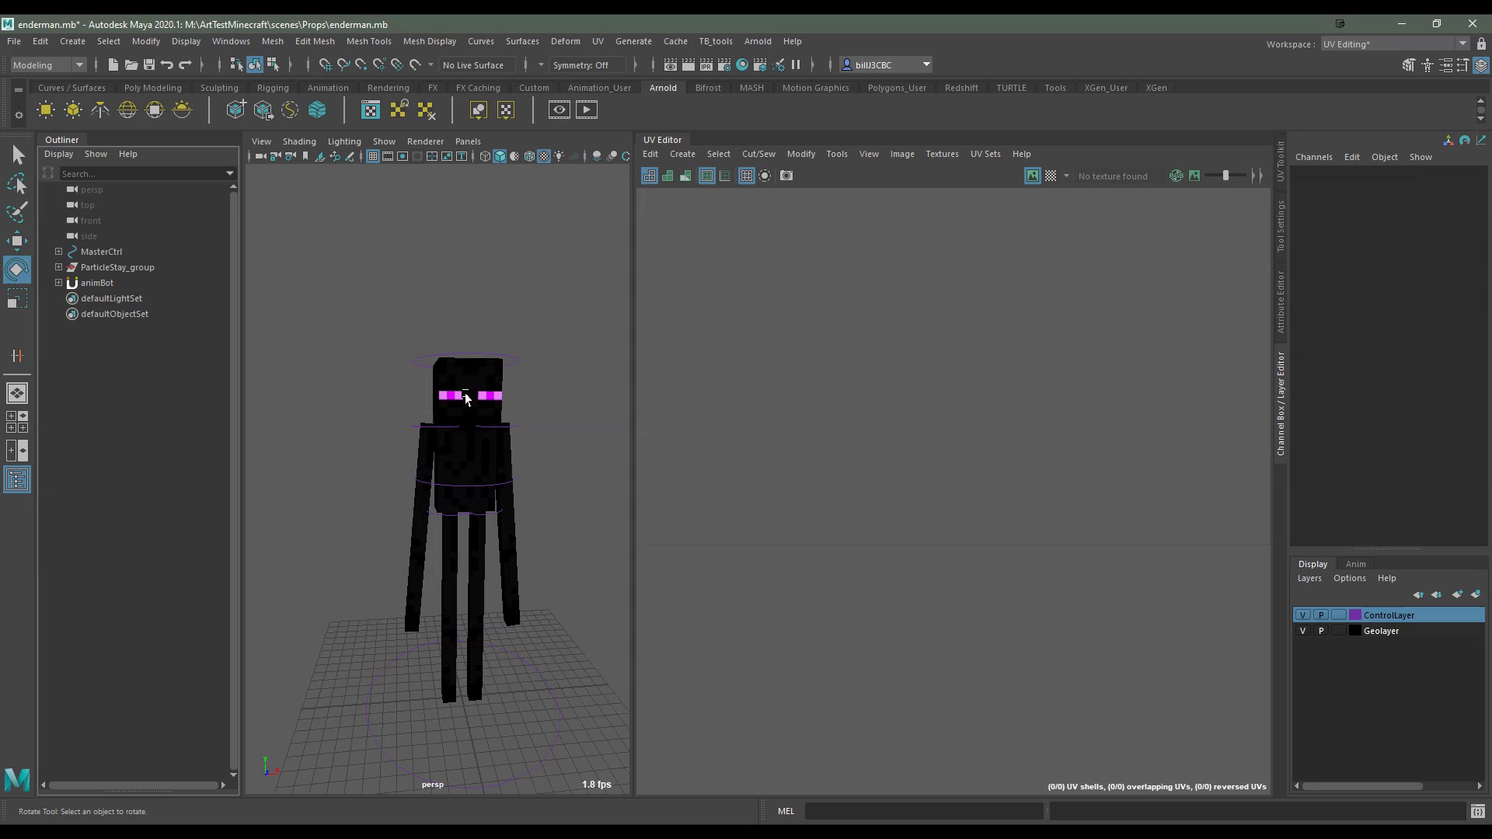
click(500, 350)
drag(500, 350, 464, 373)
key(ctrl+z)
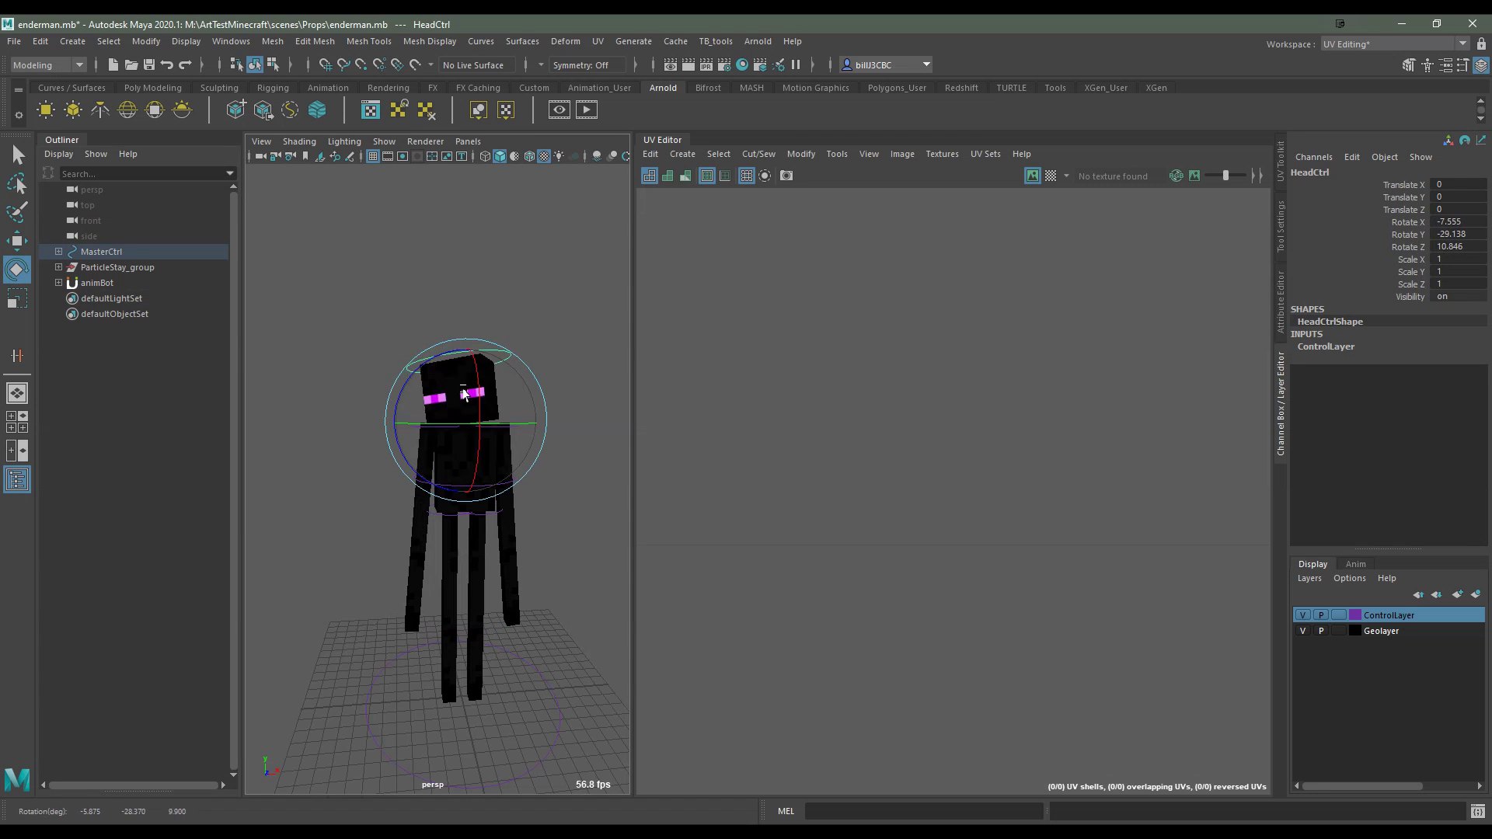
click(521, 439)
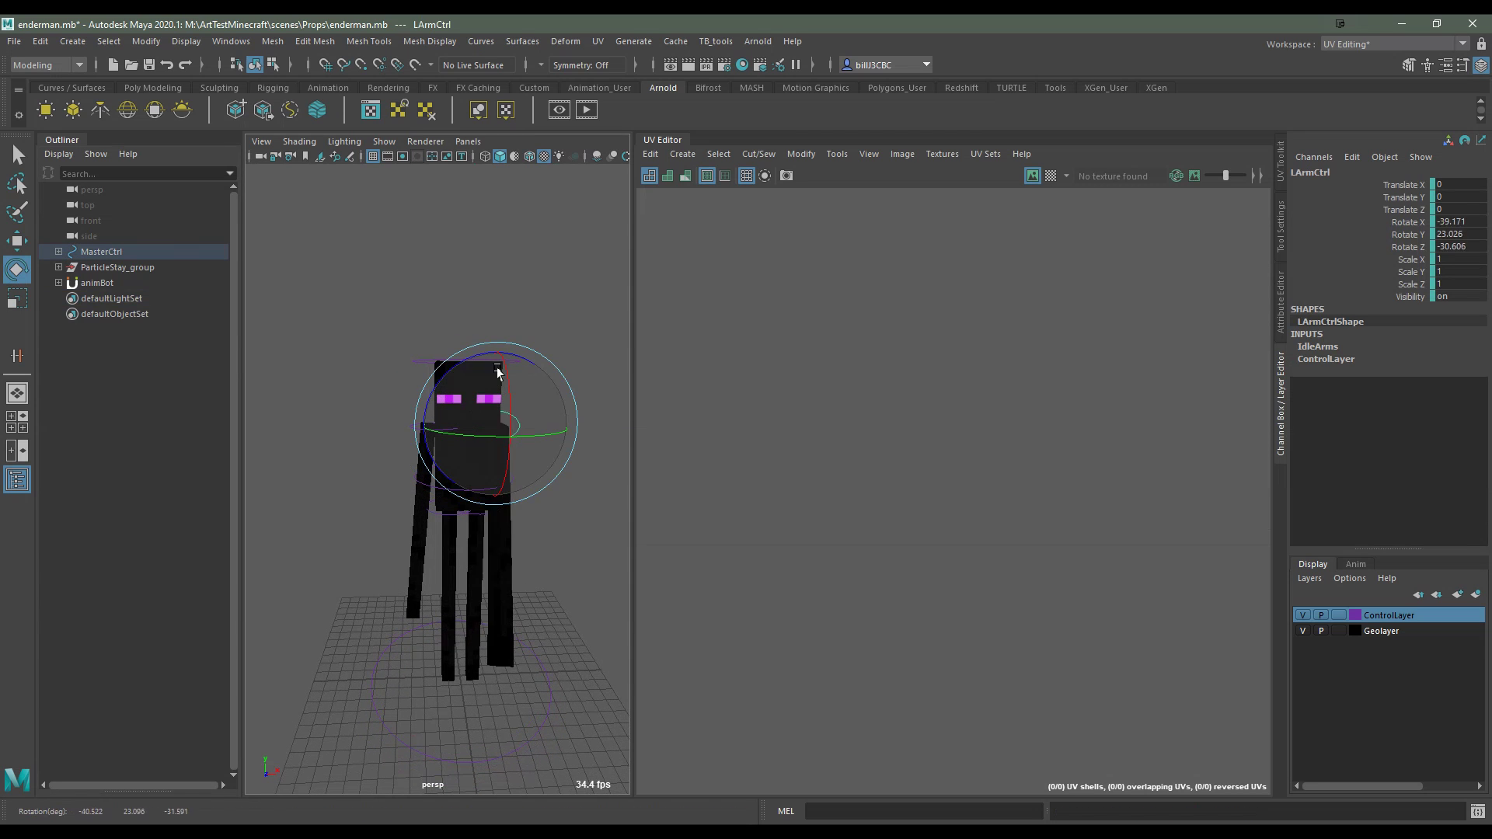
mouse_move(509, 433)
mouse_down()
mouse_move(419, 435)
mouse_move(381, 396)
mouse_up()
key(ctrl+z)
click(419, 436)
key(ctrl+z)
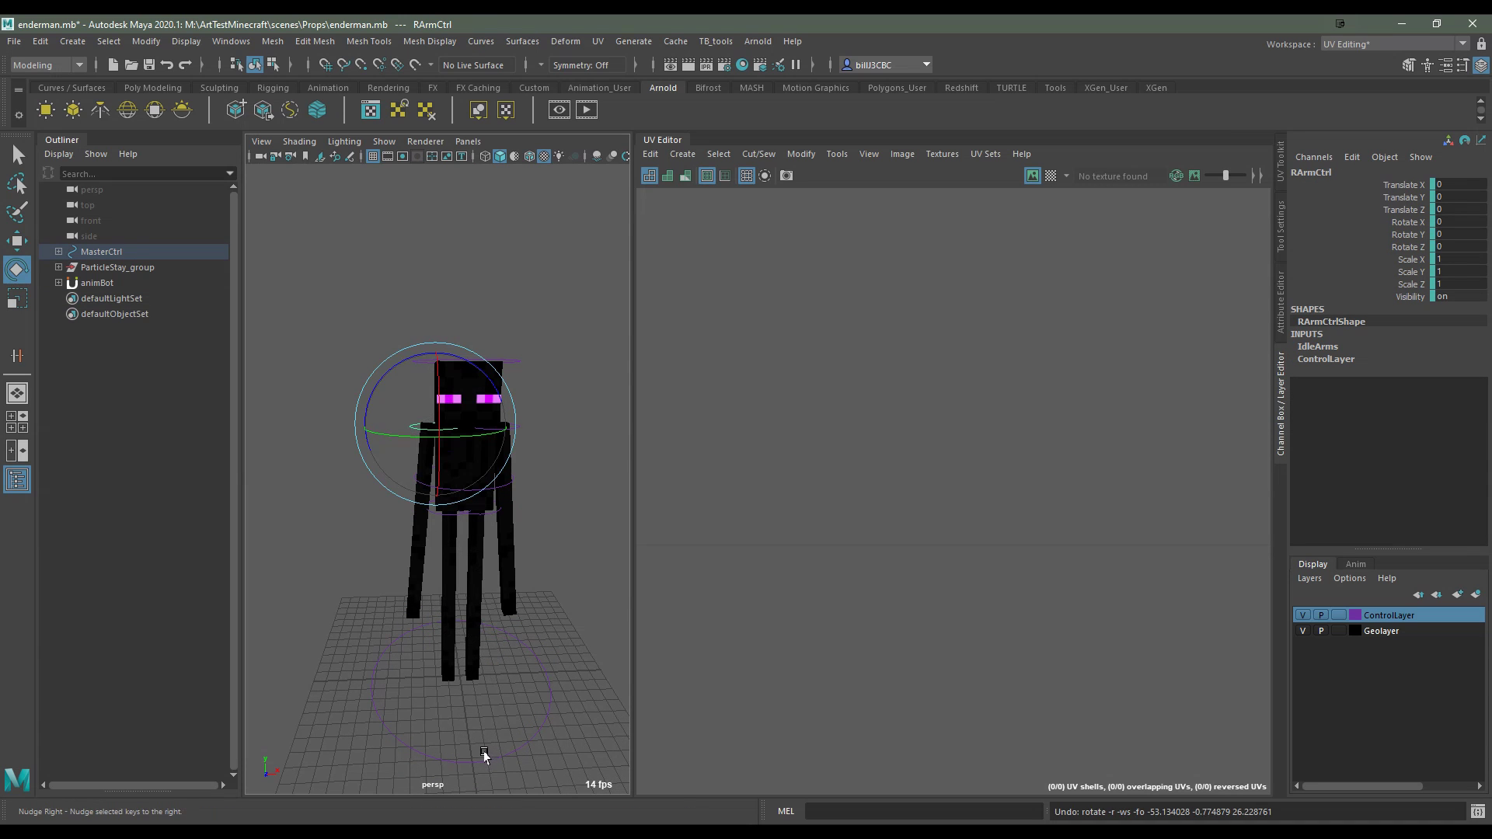
Scale the MasterCtrl up so the whole rig reaches 6.72 on all axes
click(490, 746)
key(f)
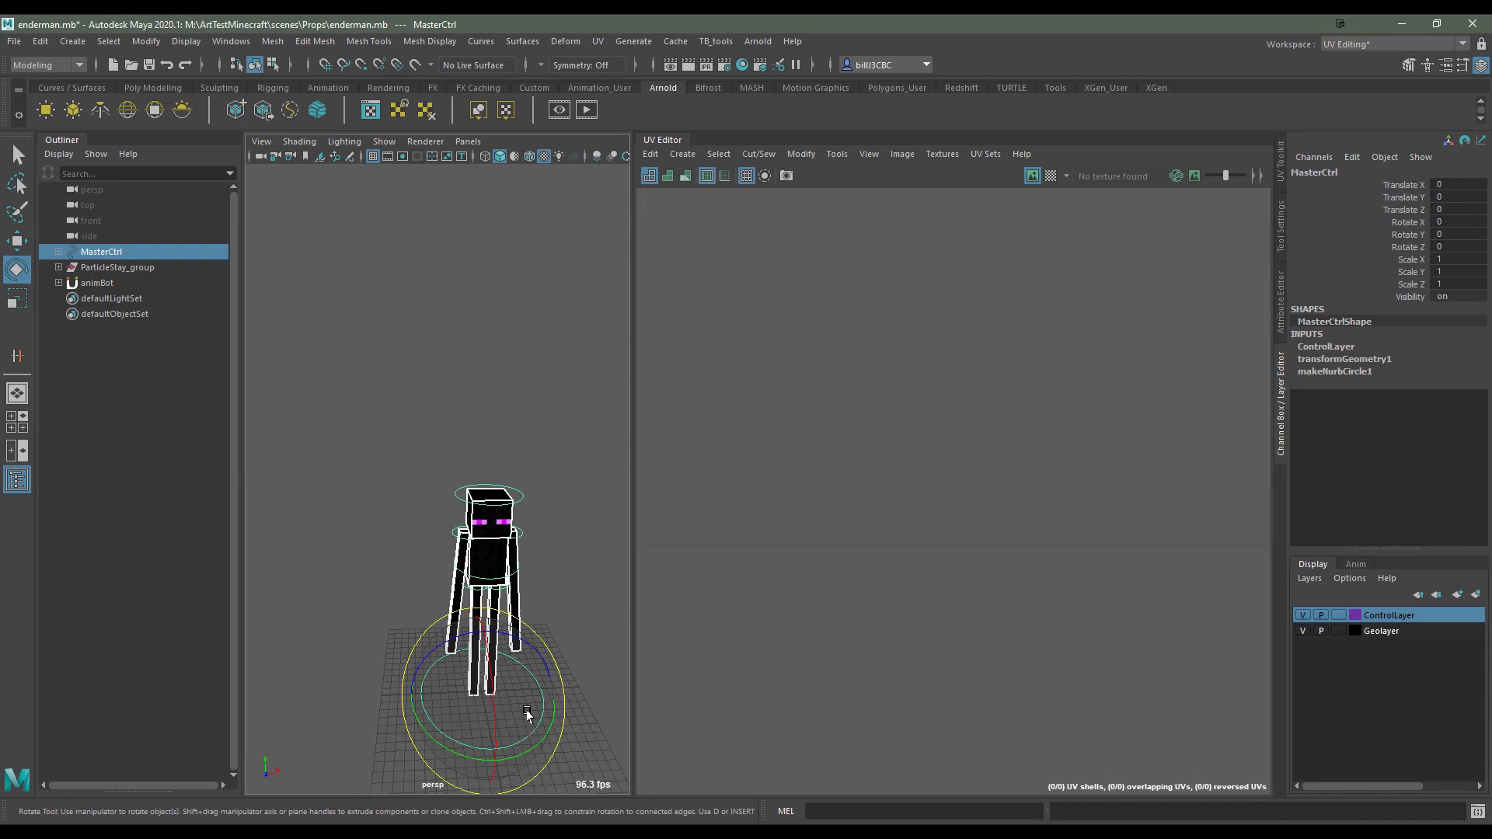
key(r)
drag(420, 604, 863, 613)
scroll(436, 466, down, 5)
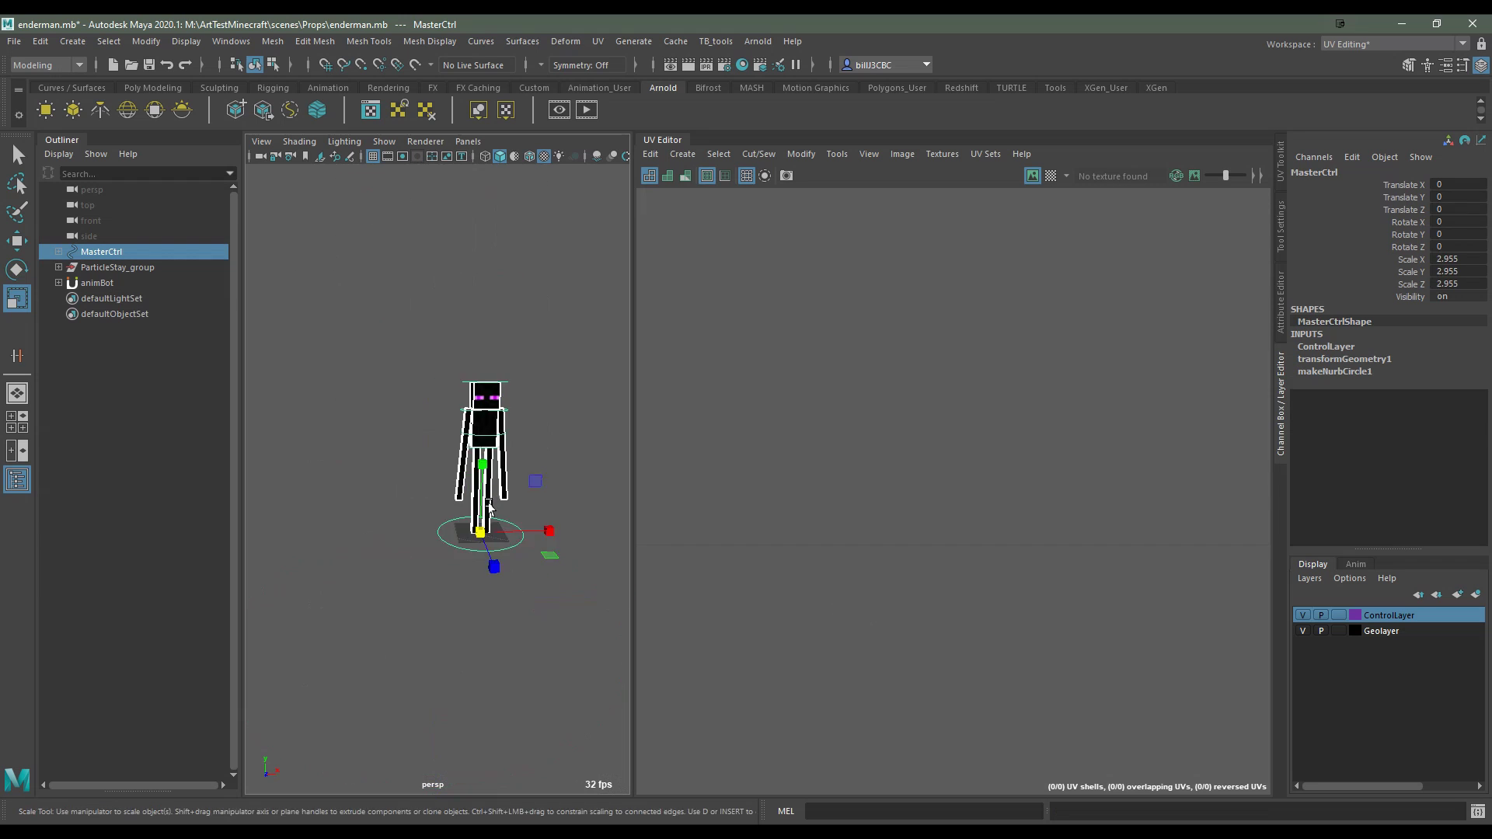
mouse_move(470, 568)
mouse_down()
mouse_move(658, 583)
mouse_move(522, 578)
mouse_up()
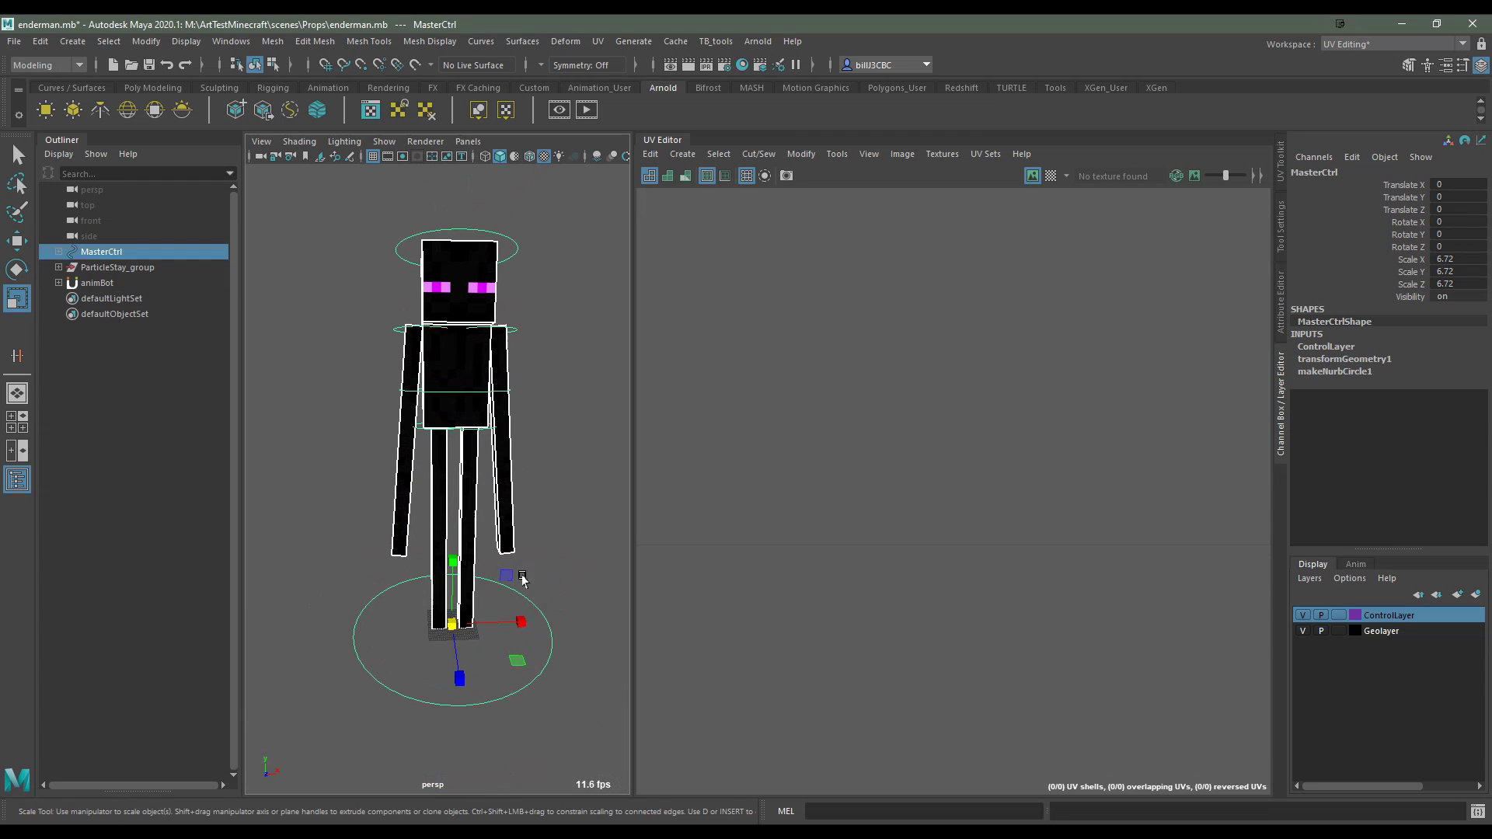
Select bodyCtrl's Particle Control and preview the particle playback
click(463, 394)
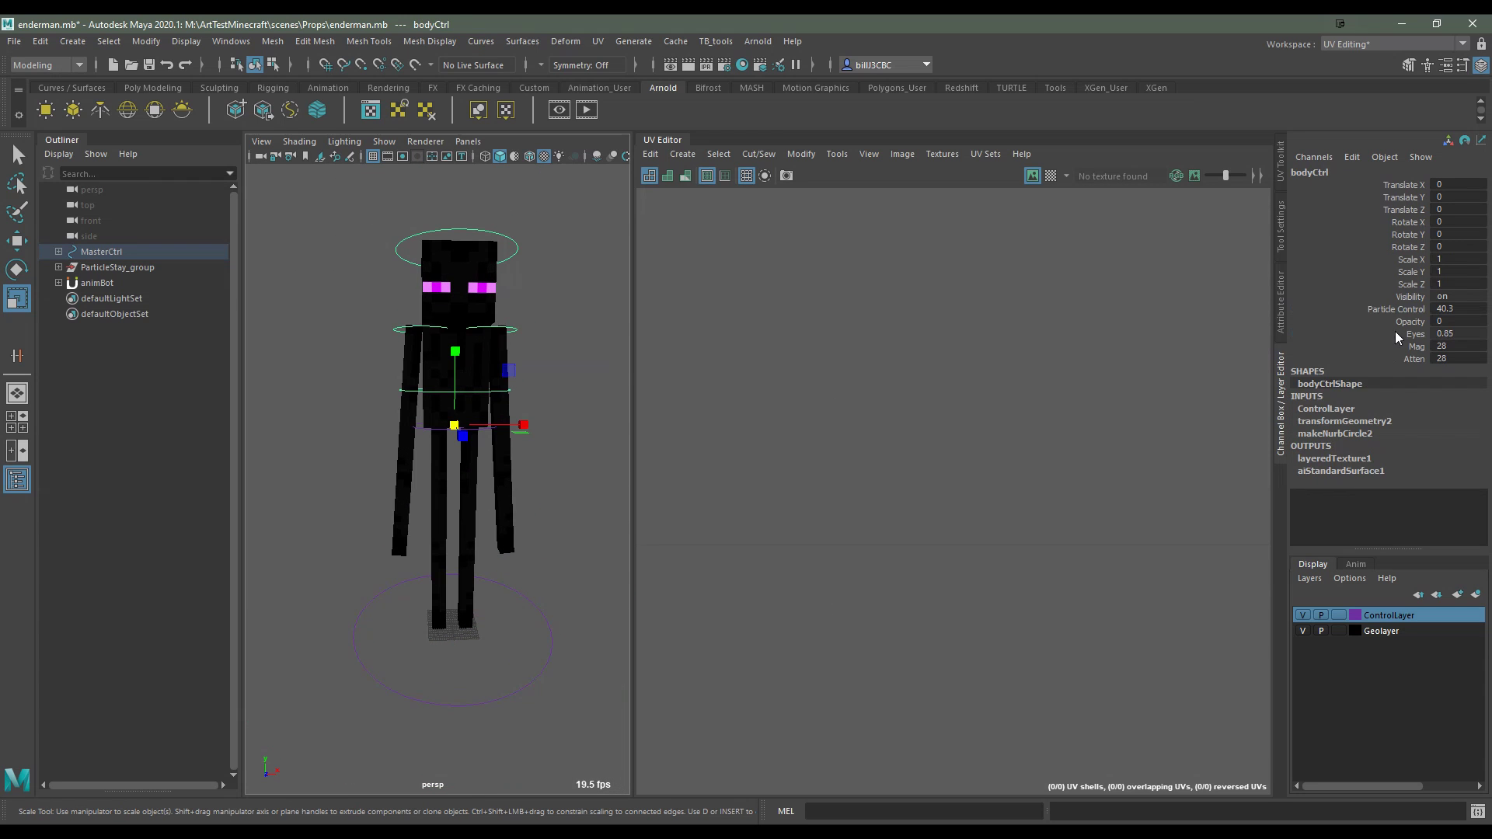
click(1414, 310)
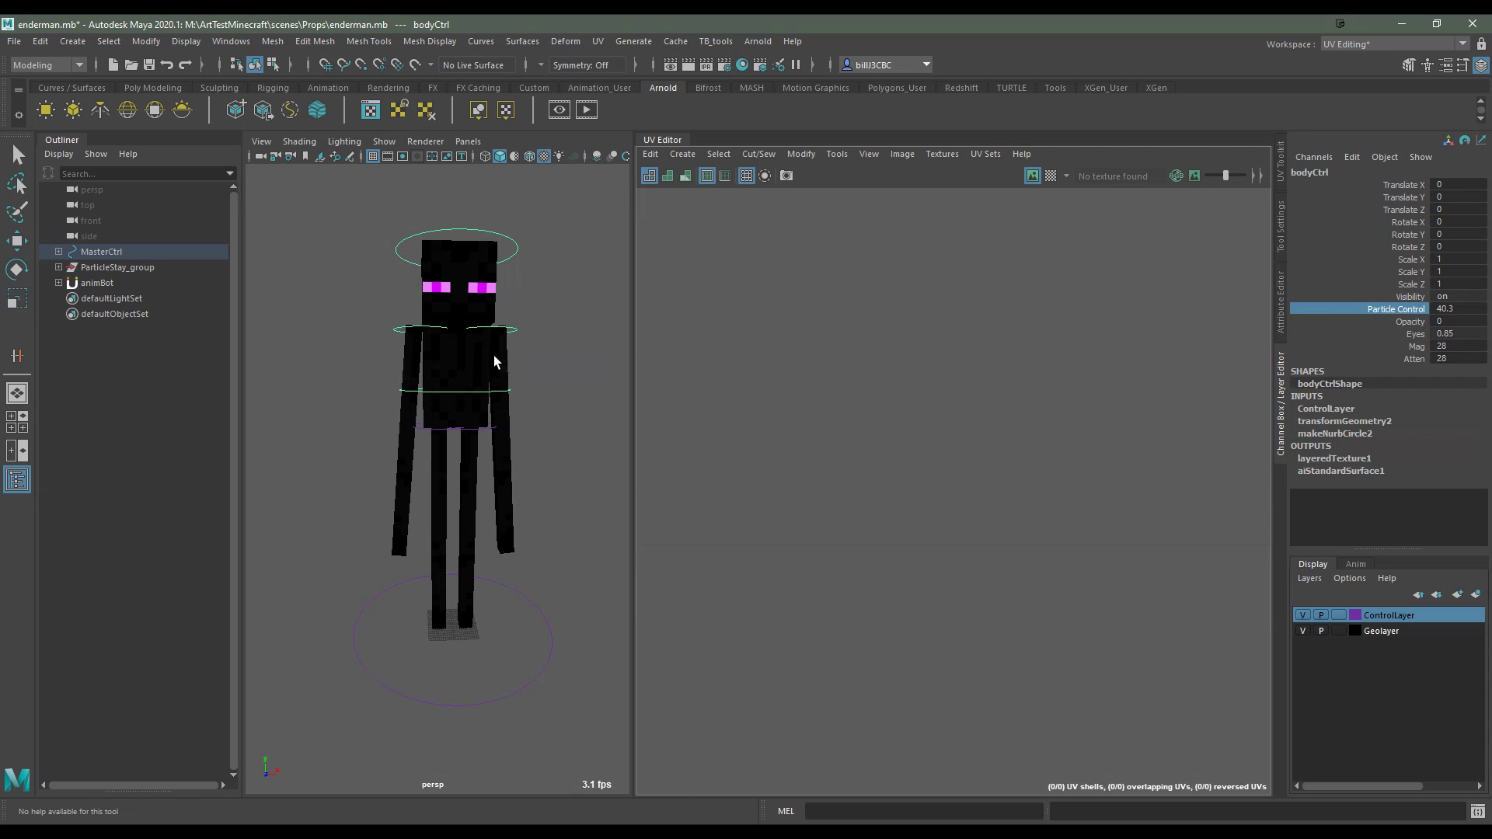
key(alt+v)
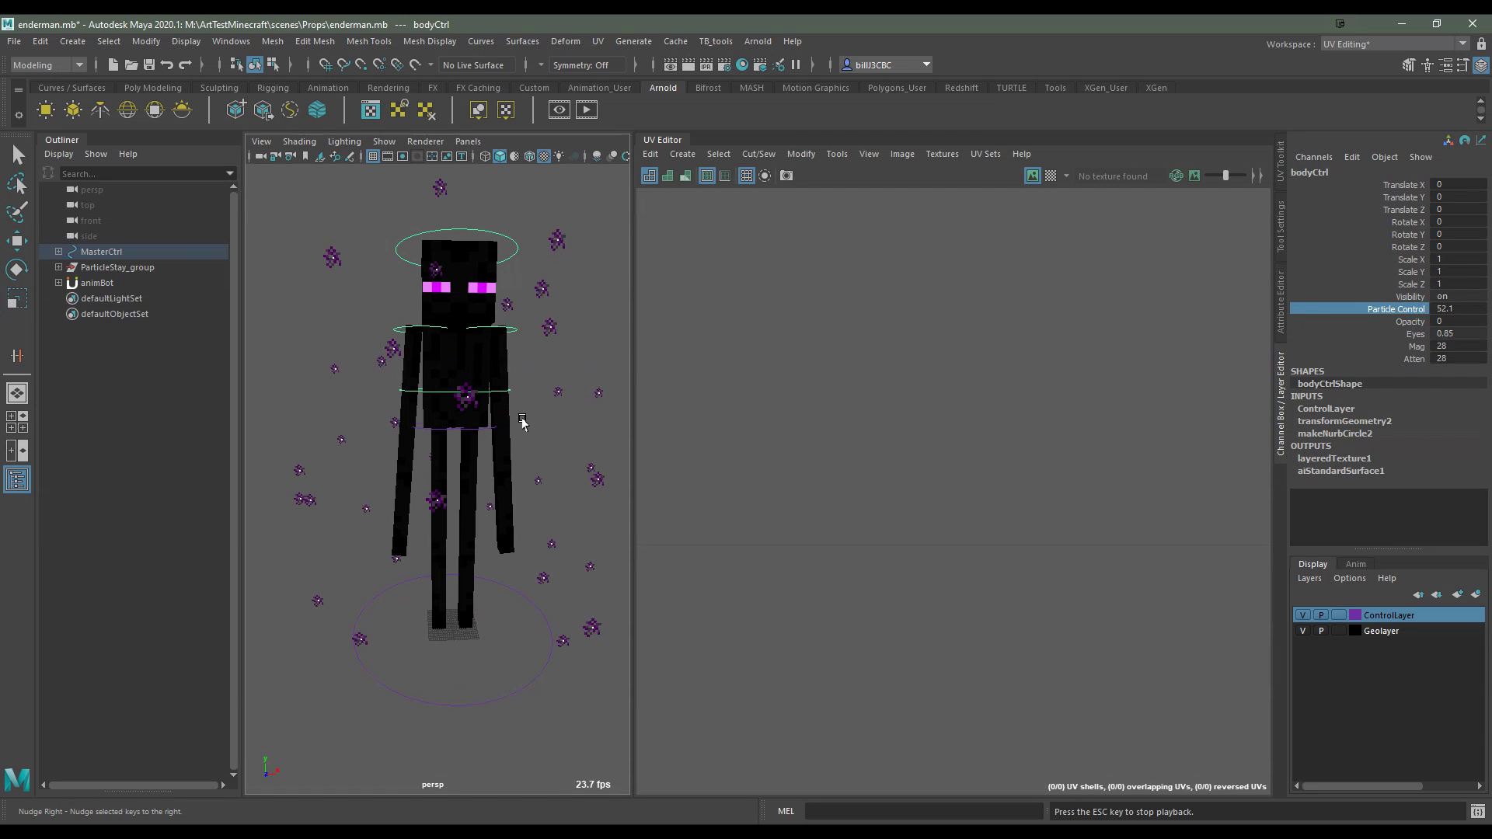
key(Escape)
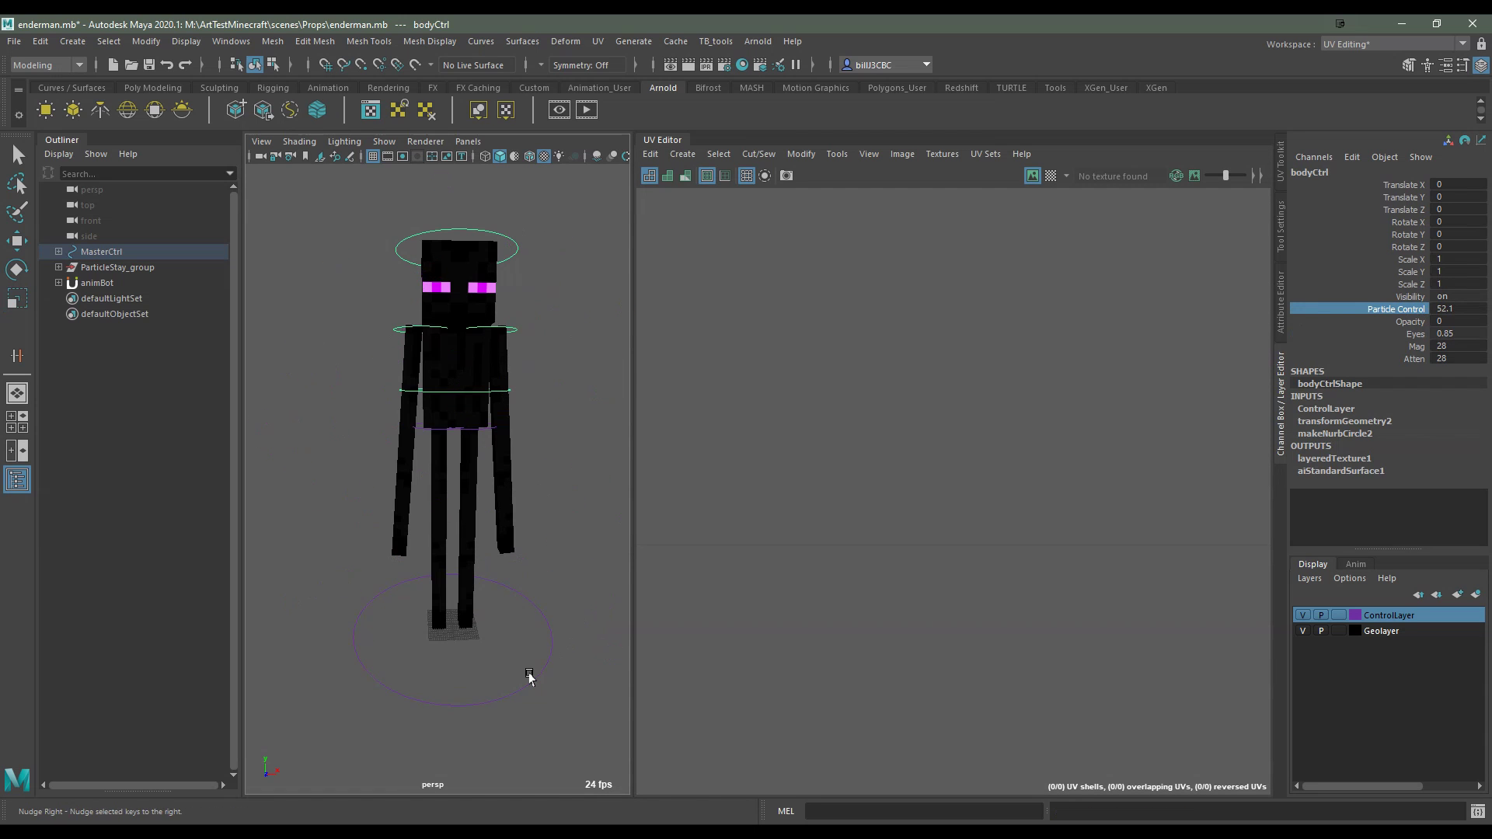
Shrink the MasterCtrl back to 1.073 scale and select the body mesh
click(528, 678)
key(r)
scroll(543, 676, down, 5)
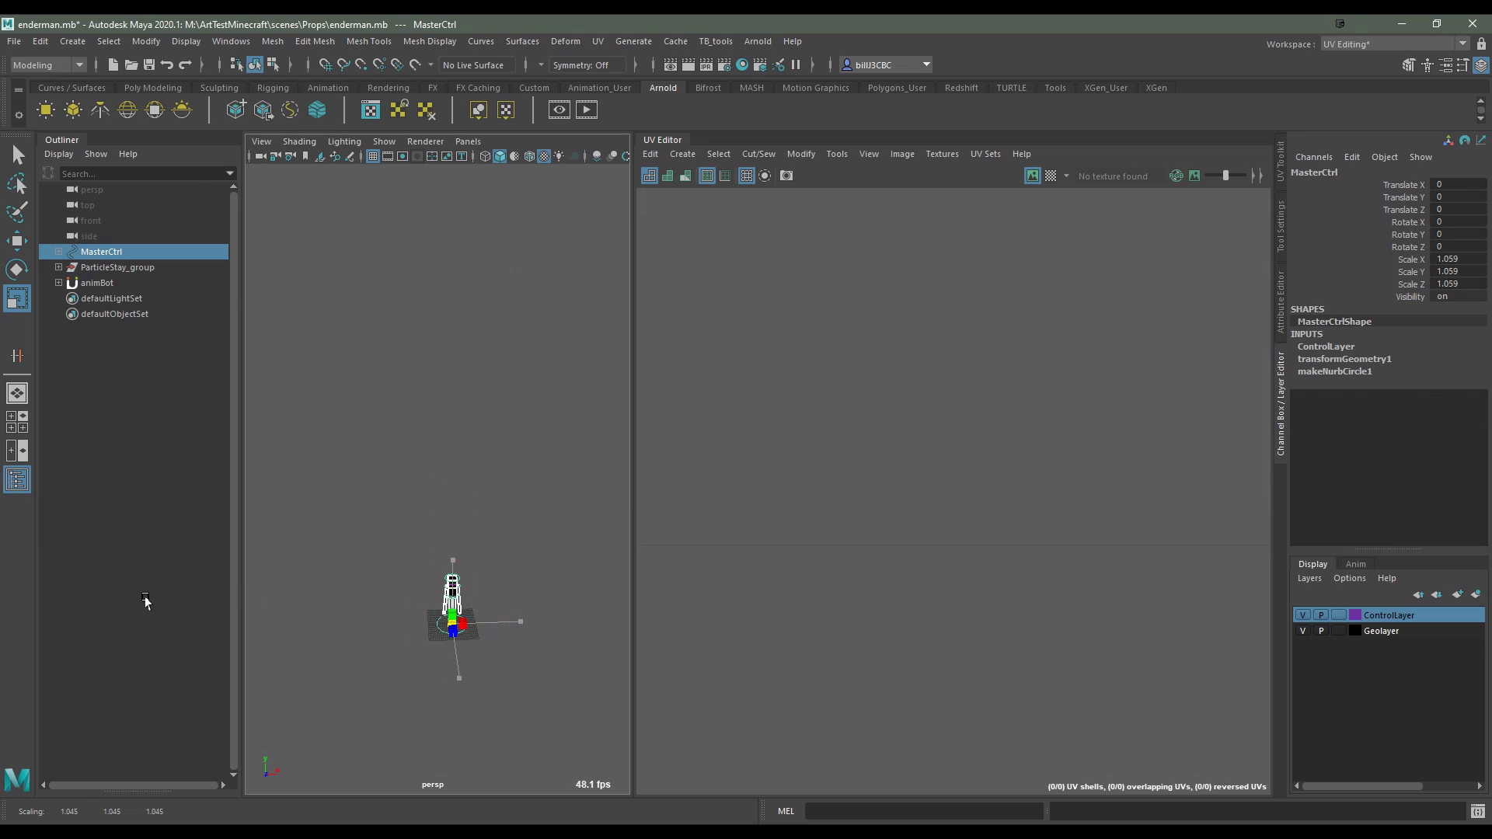
key(f)
alt+drag(481, 526, 542, 715)
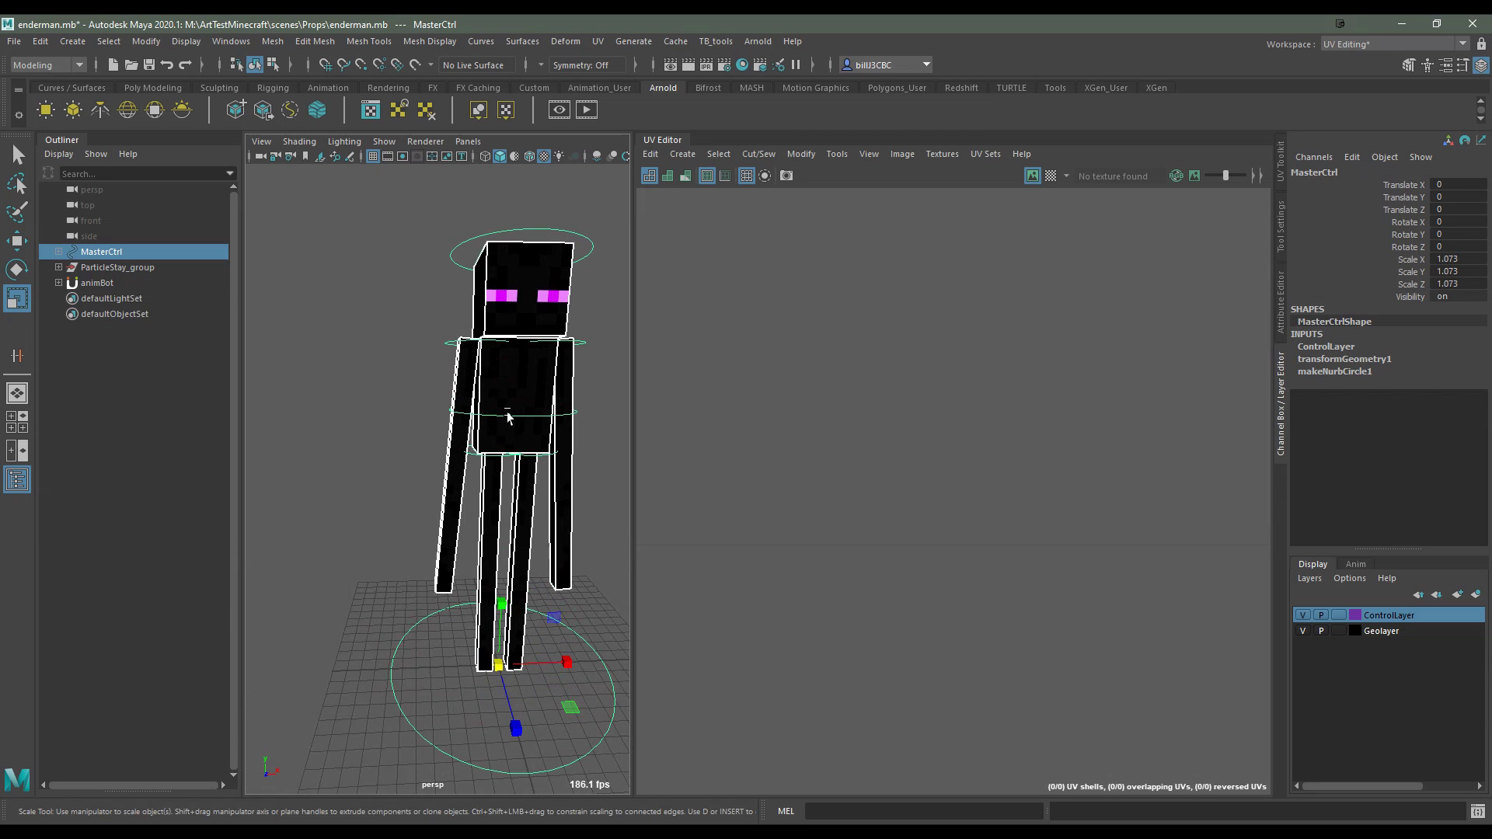
scroll(466, 540, down, 3)
scroll(443, 536, down, 3)
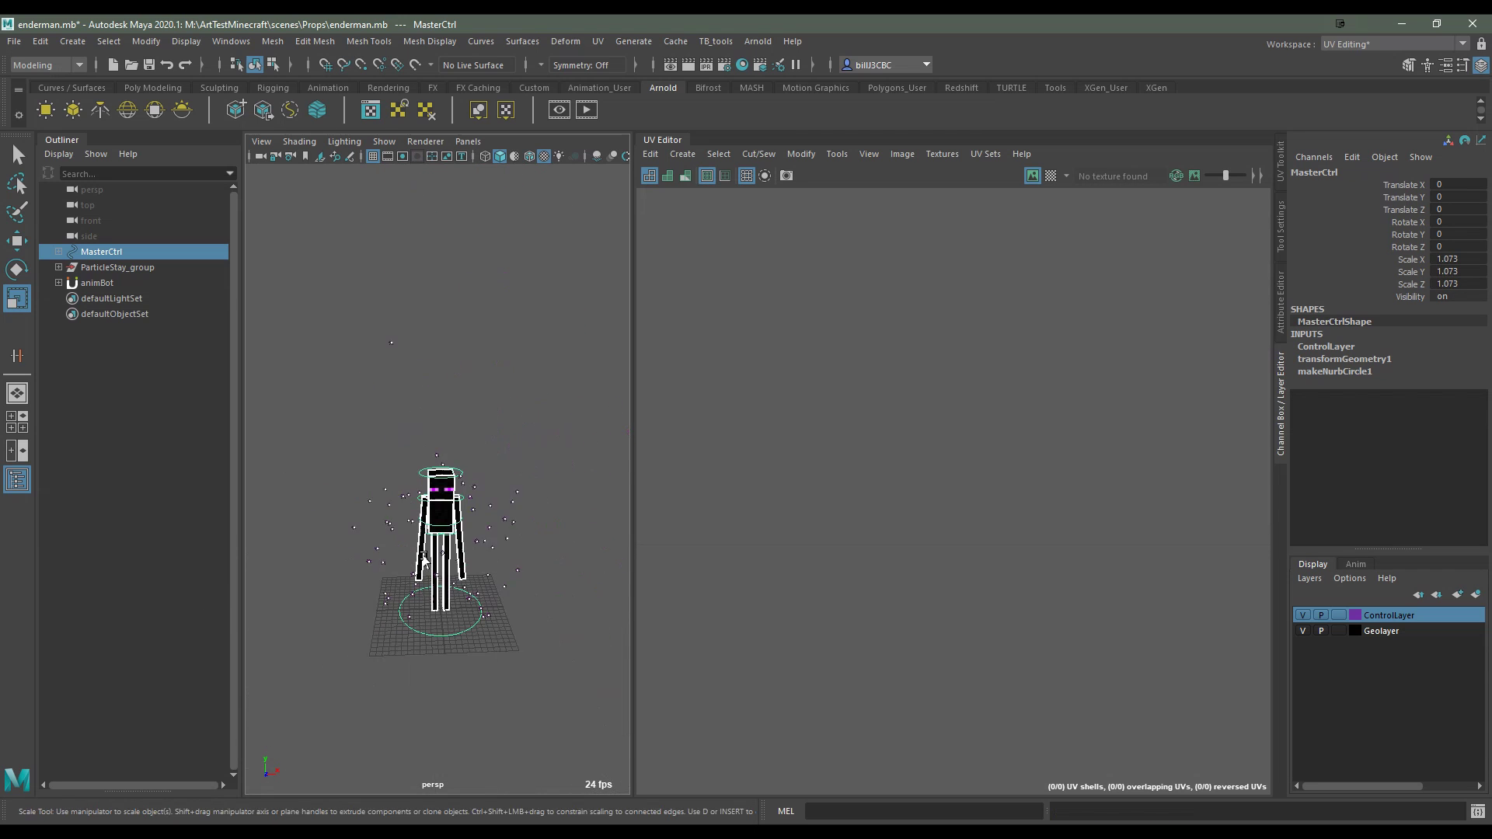
scroll(441, 536, up, 3)
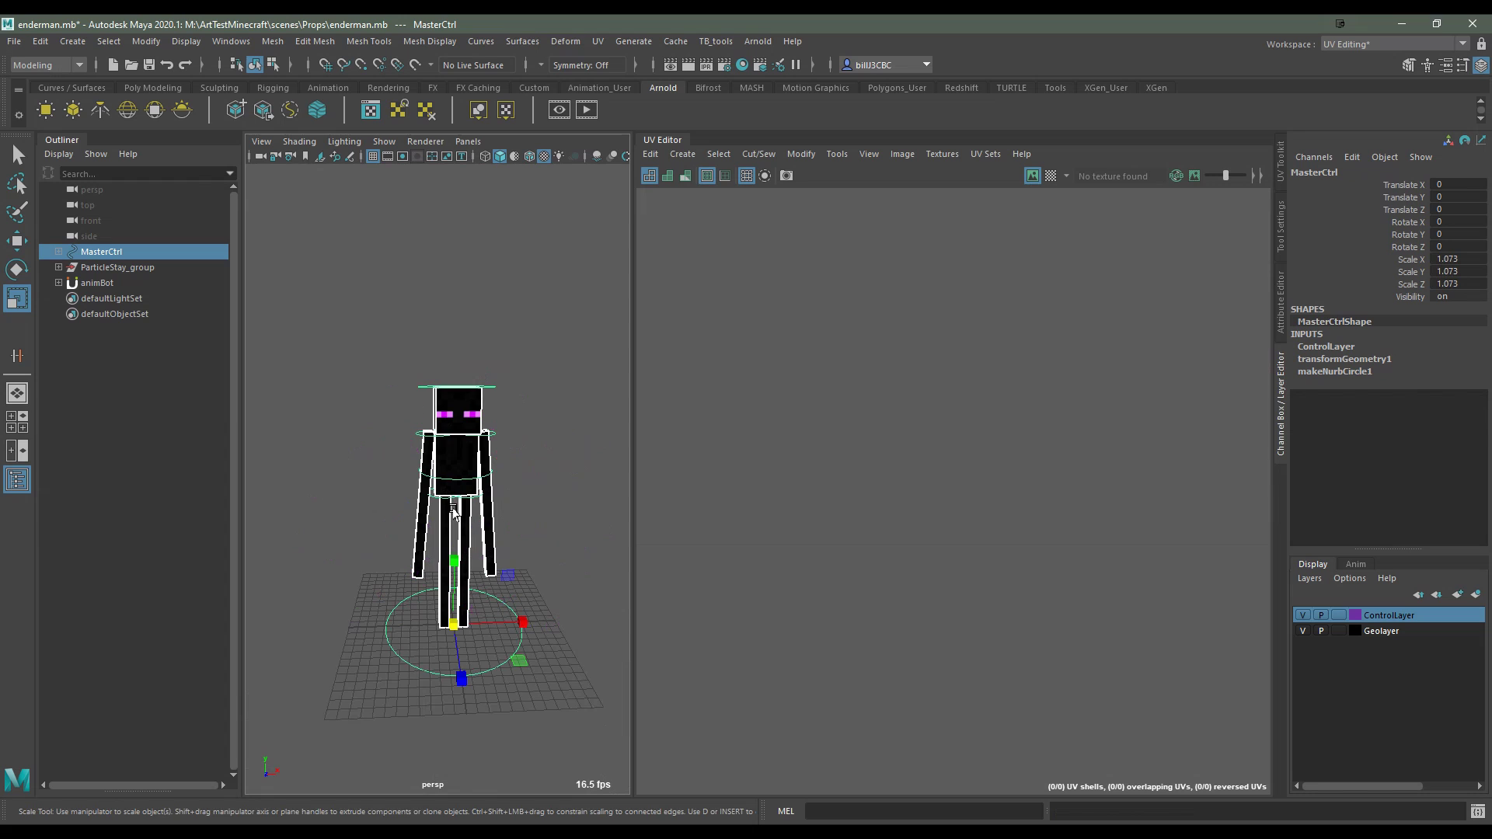
click(479, 461)
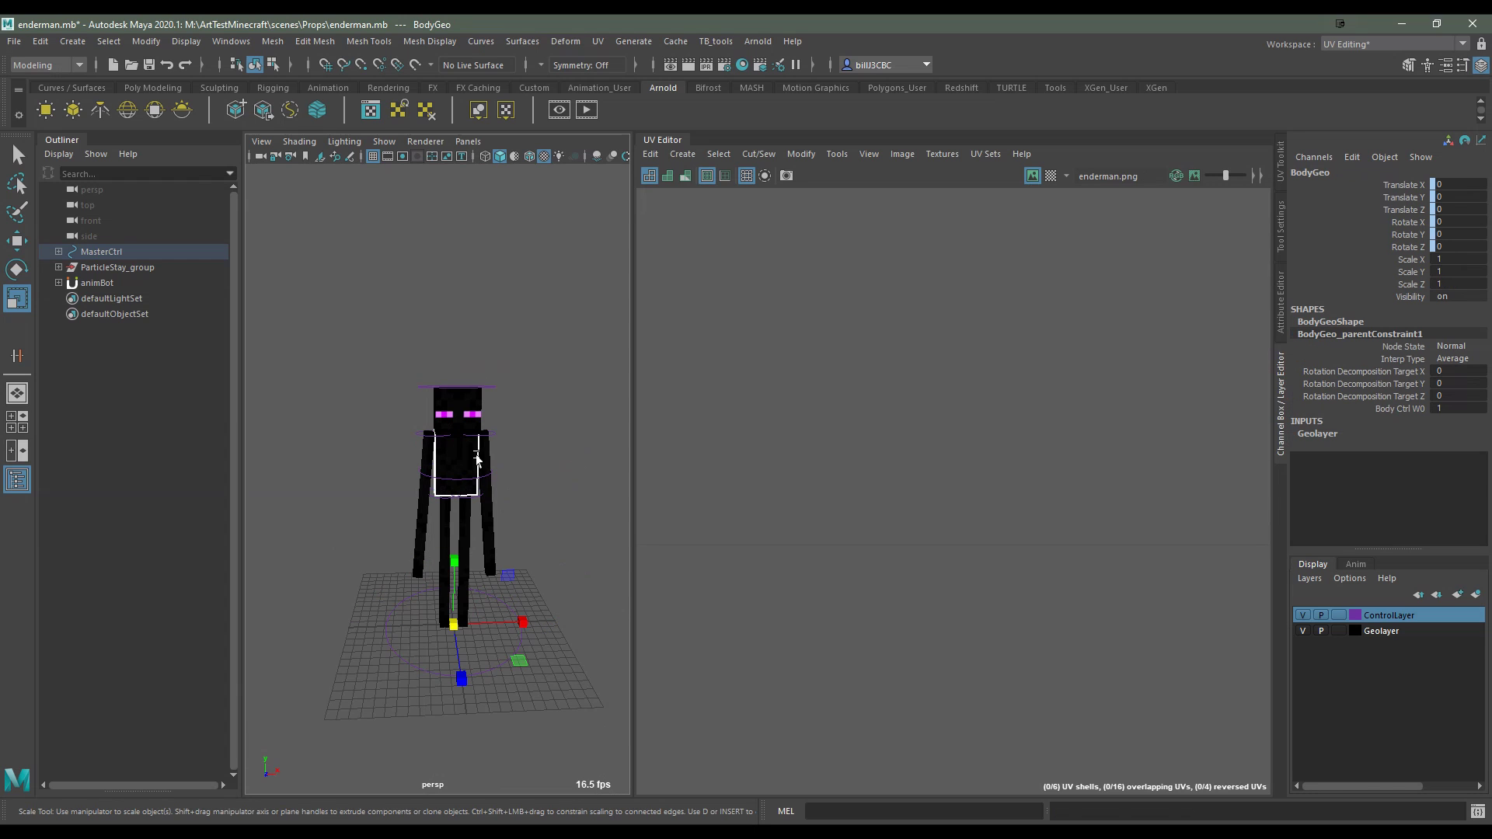
Add the head, arm and leg meshes to the selection to show their UV shells over enderman.png
shift+click(463, 407)
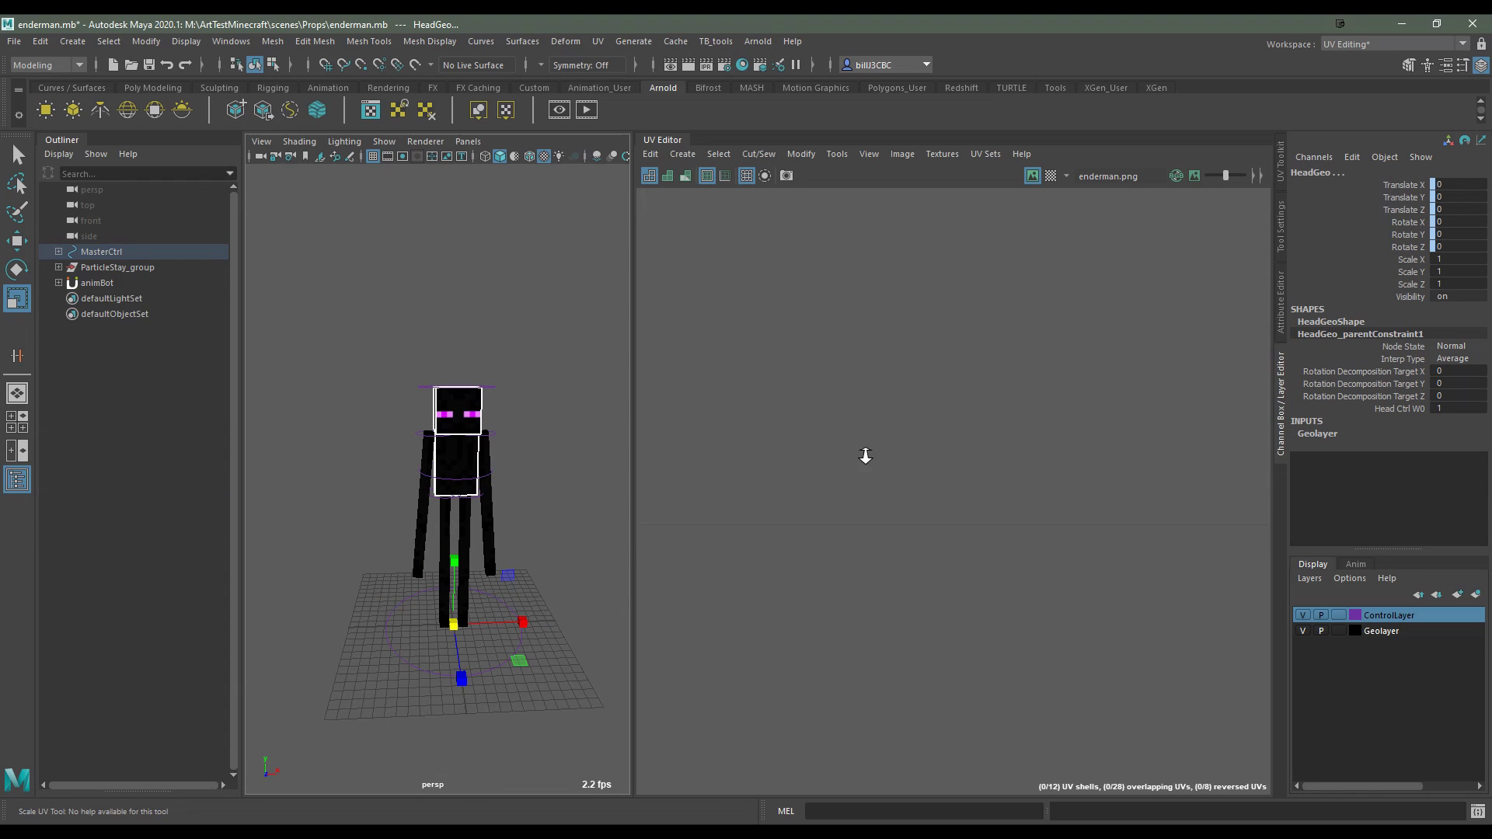
scroll(866, 459, up, 3)
scroll(937, 510, up, 2)
scroll(862, 619, up, 2)
scroll(863, 619, down, 2)
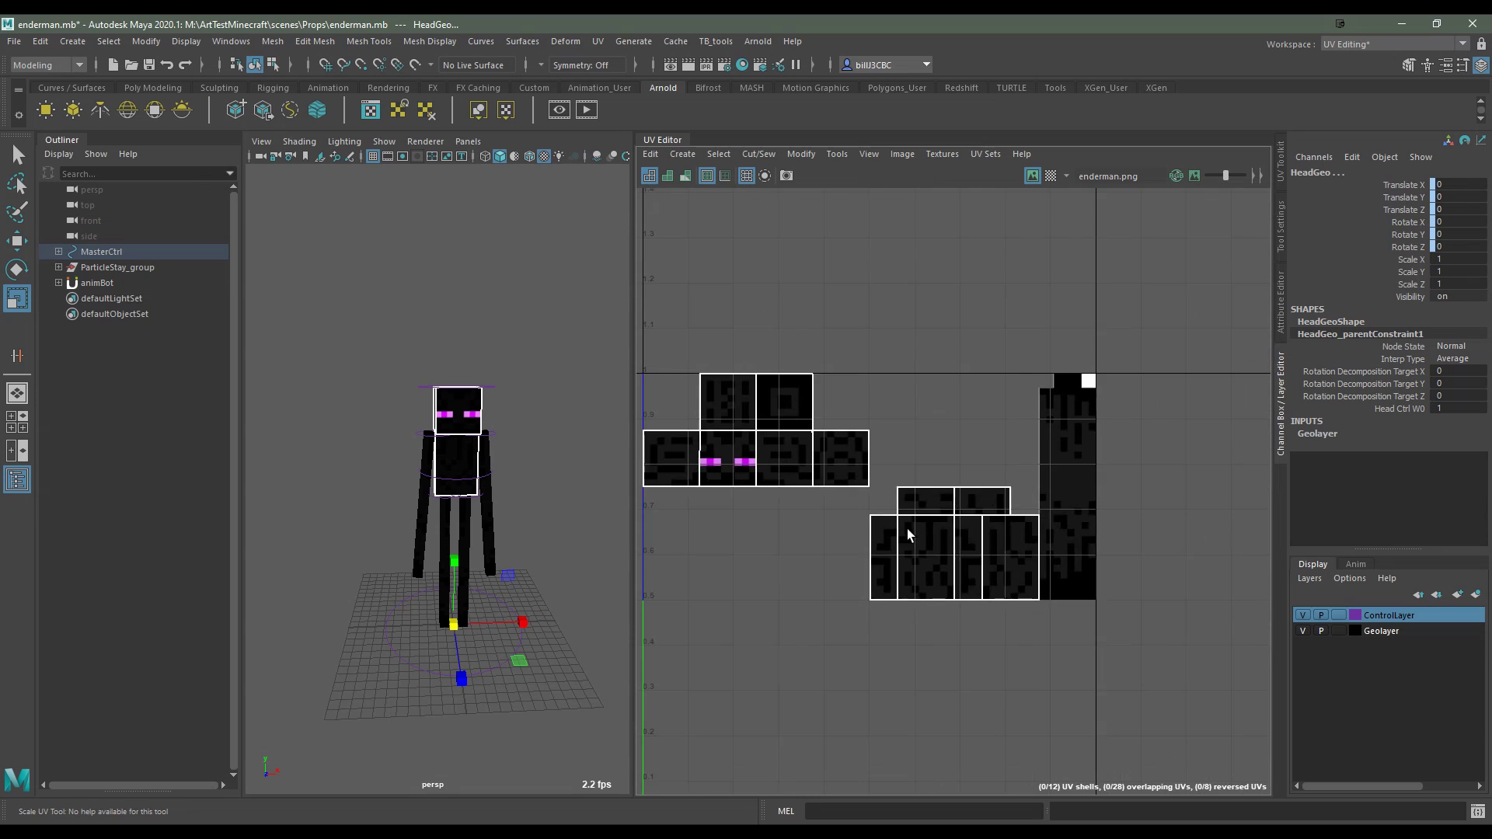
scroll(902, 526, down, 1)
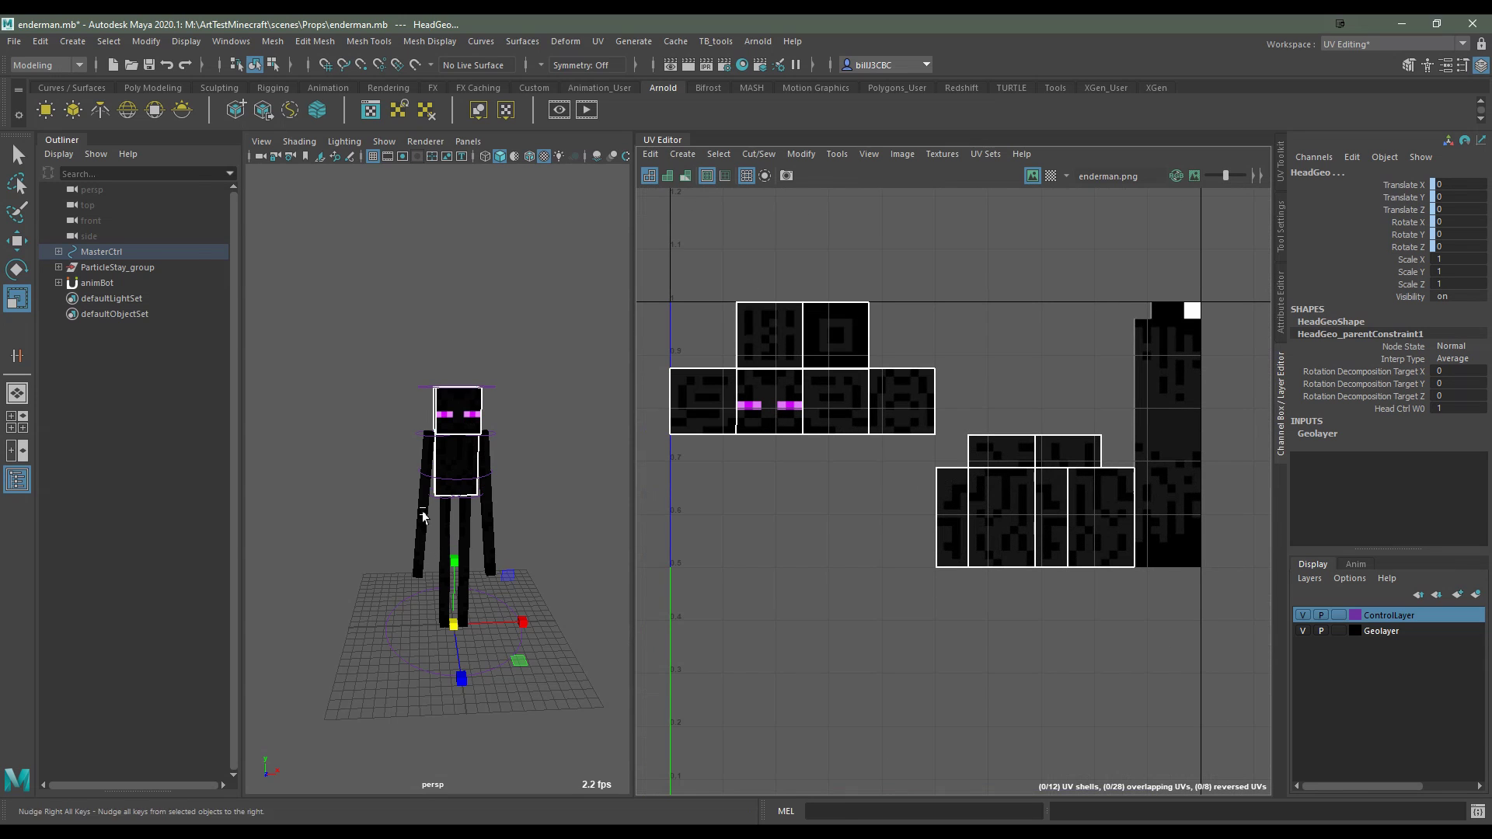
shift+click(426, 536)
shift+click(443, 544)
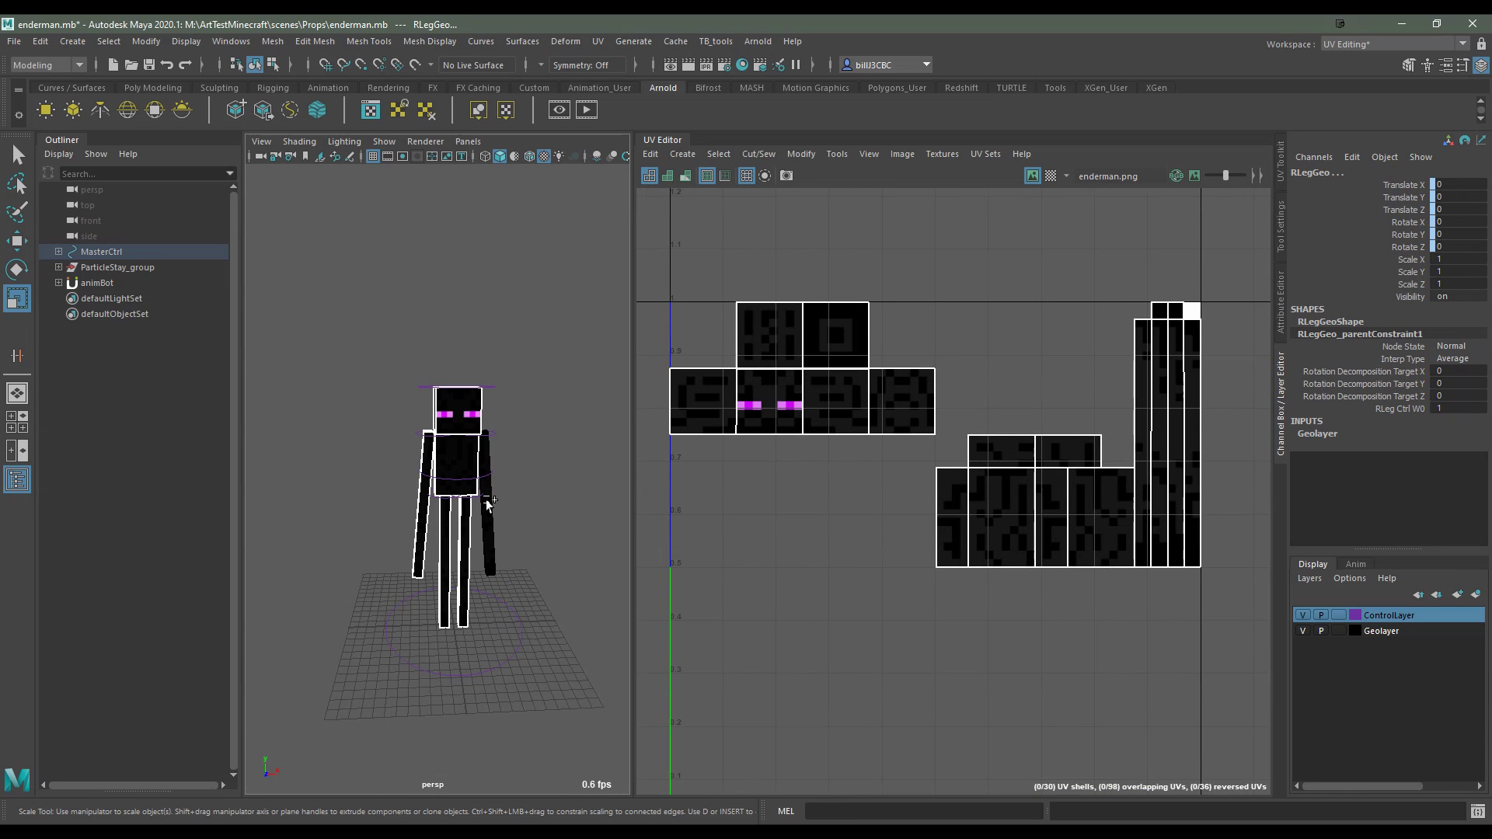
shift+click(487, 503)
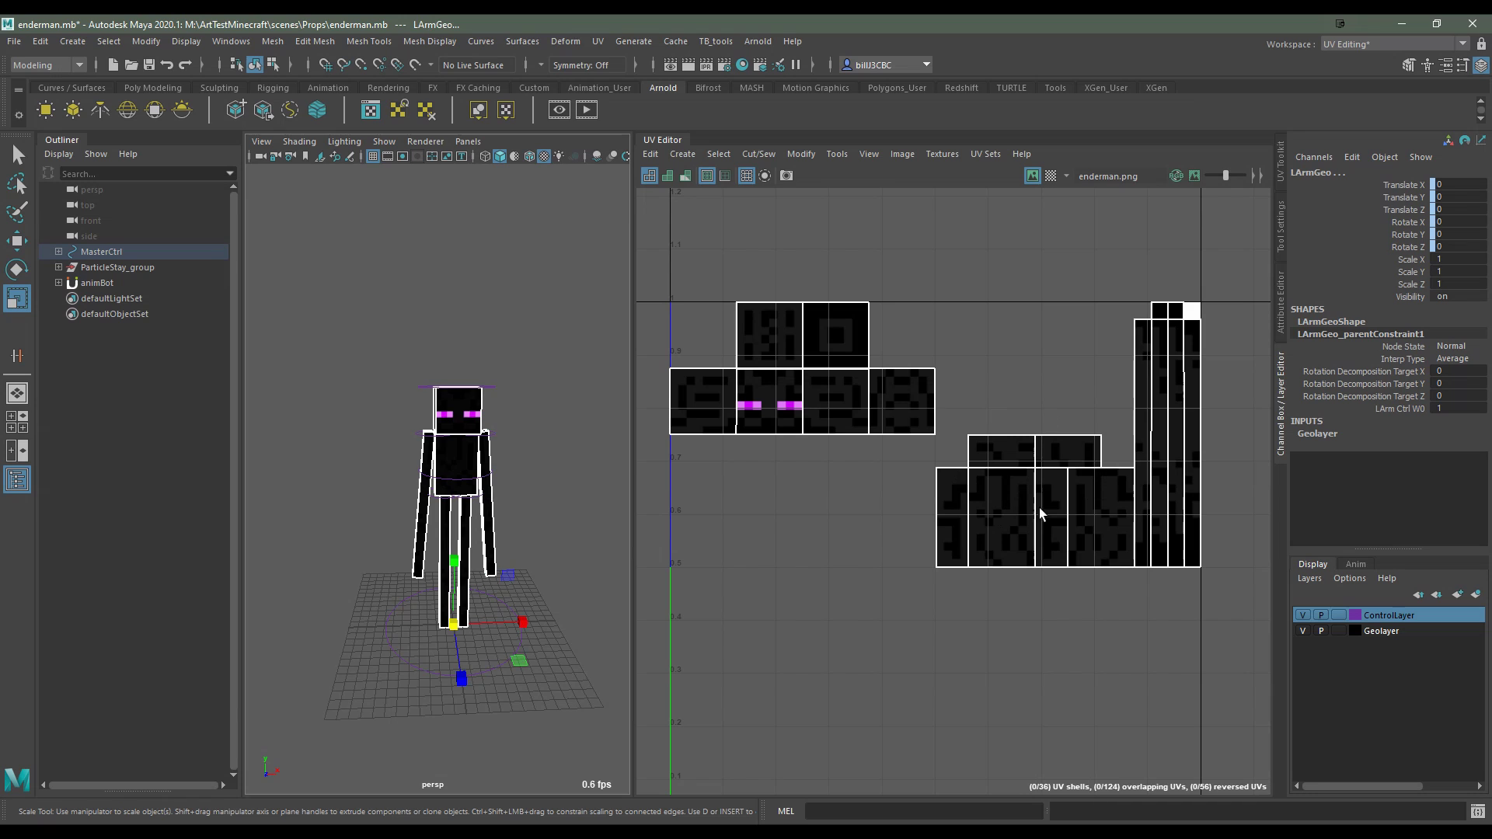
key(alt+v)
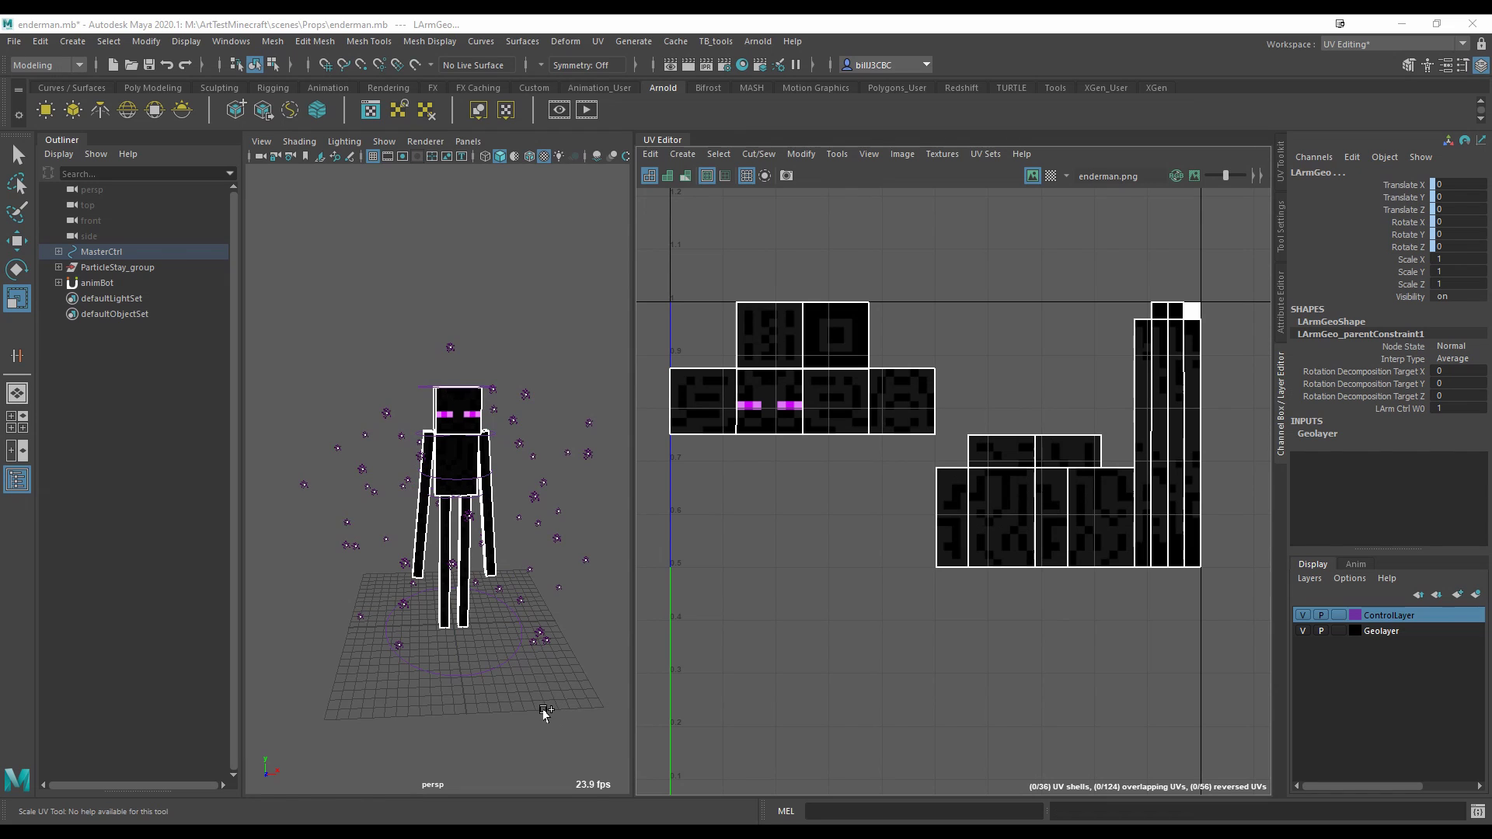
key(alt+shift+v)
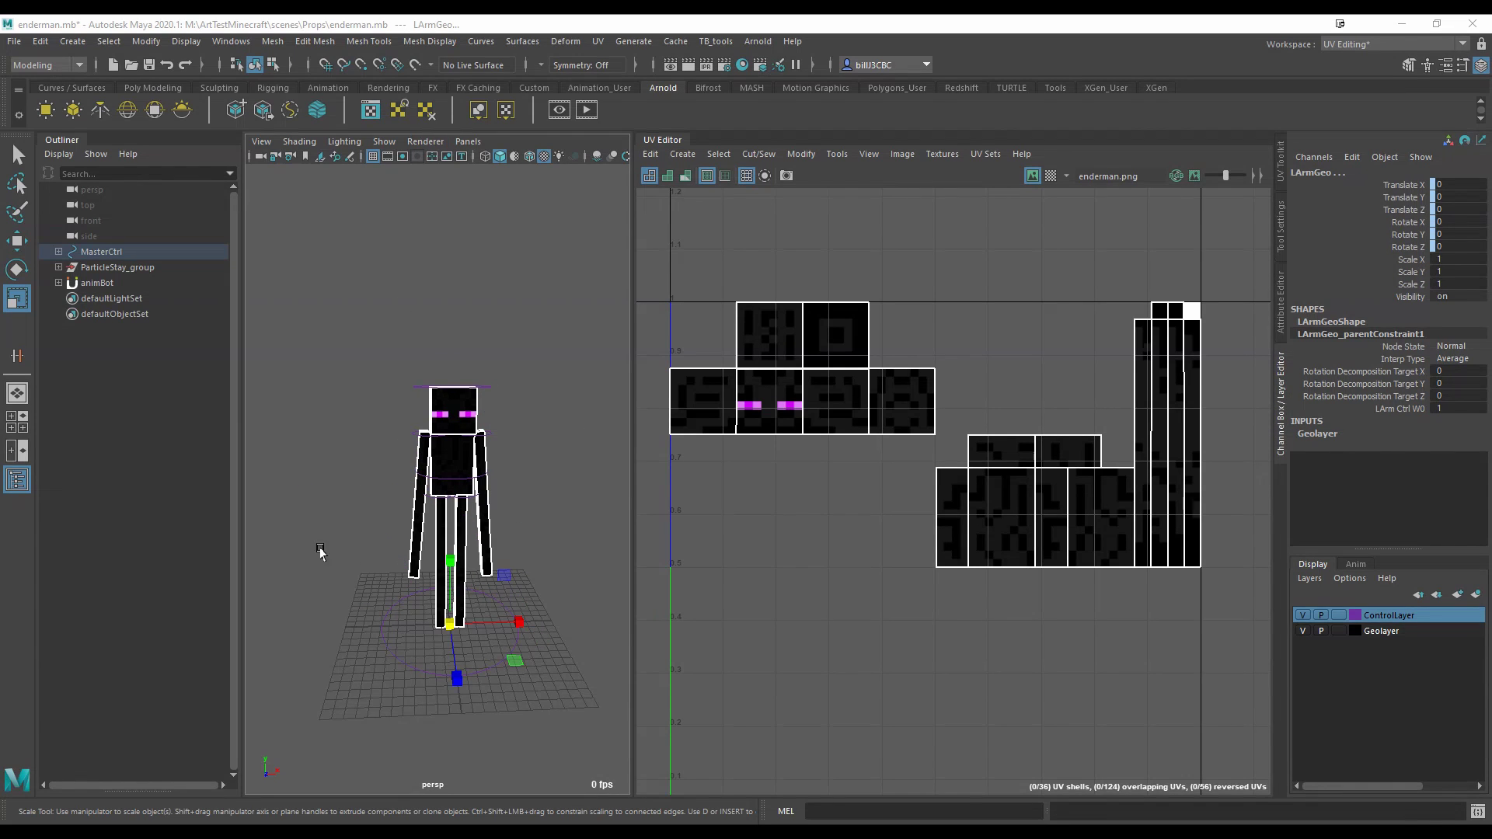
Expand the Outliner hierarchy and select Particle under ParticleStay_group
shift+click(59, 251)
click(136, 375)
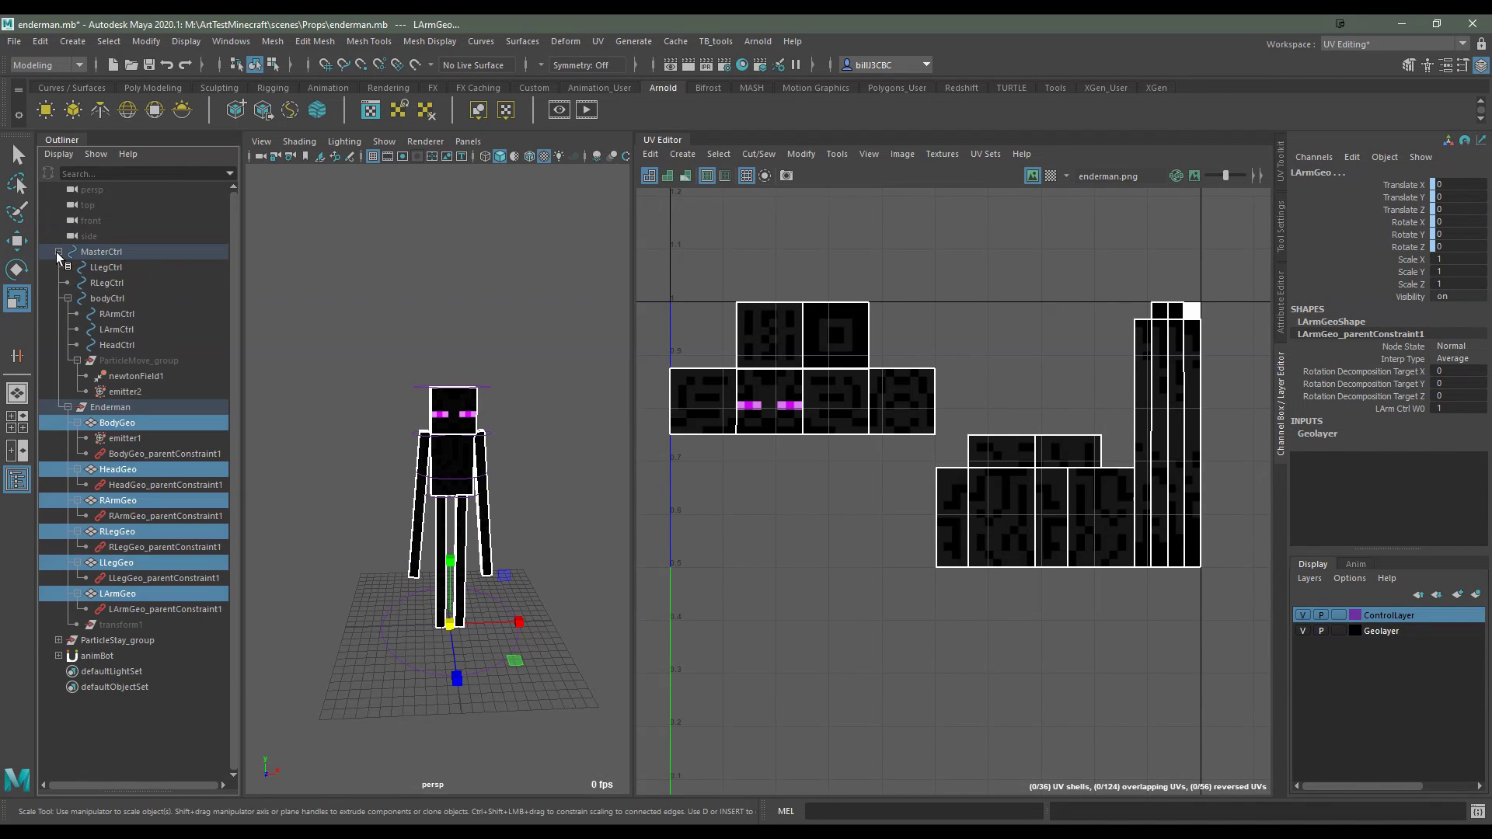
click(109, 639)
click(59, 639)
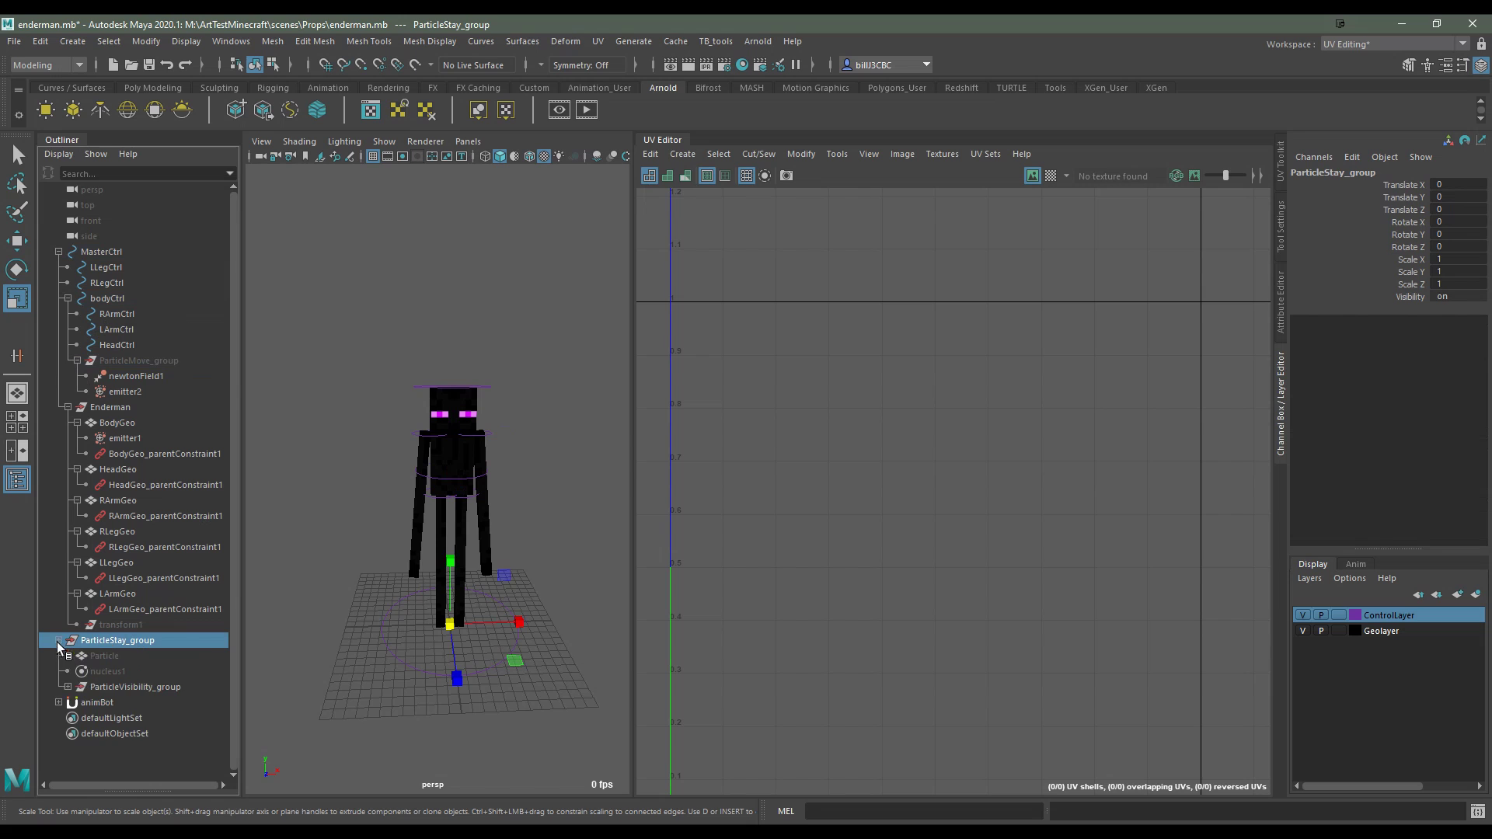
click(113, 657)
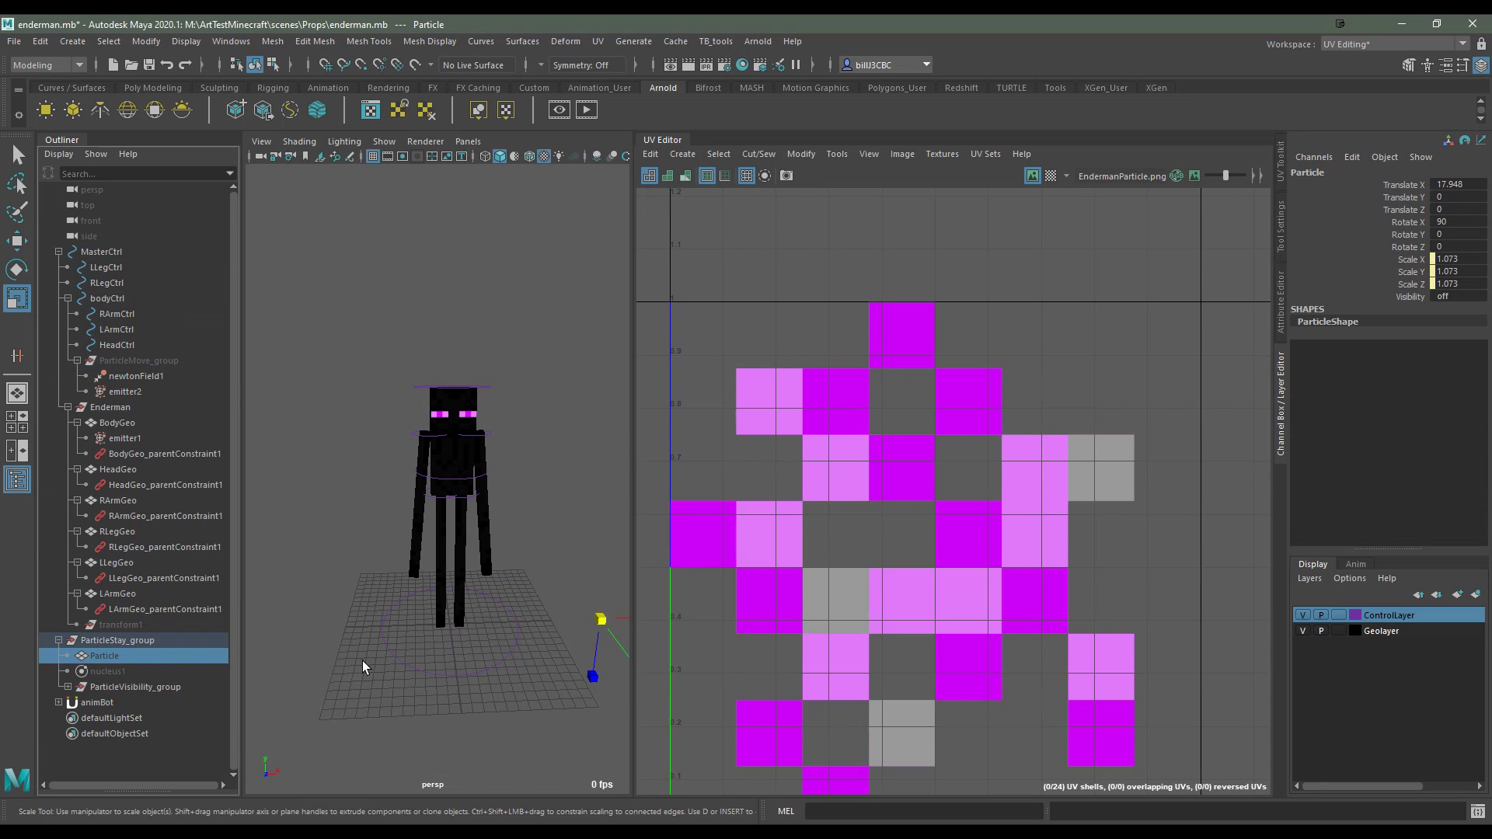
Frame and unhide the Particle plane to inspect its UVs over EndermanParticle.png
key(f)
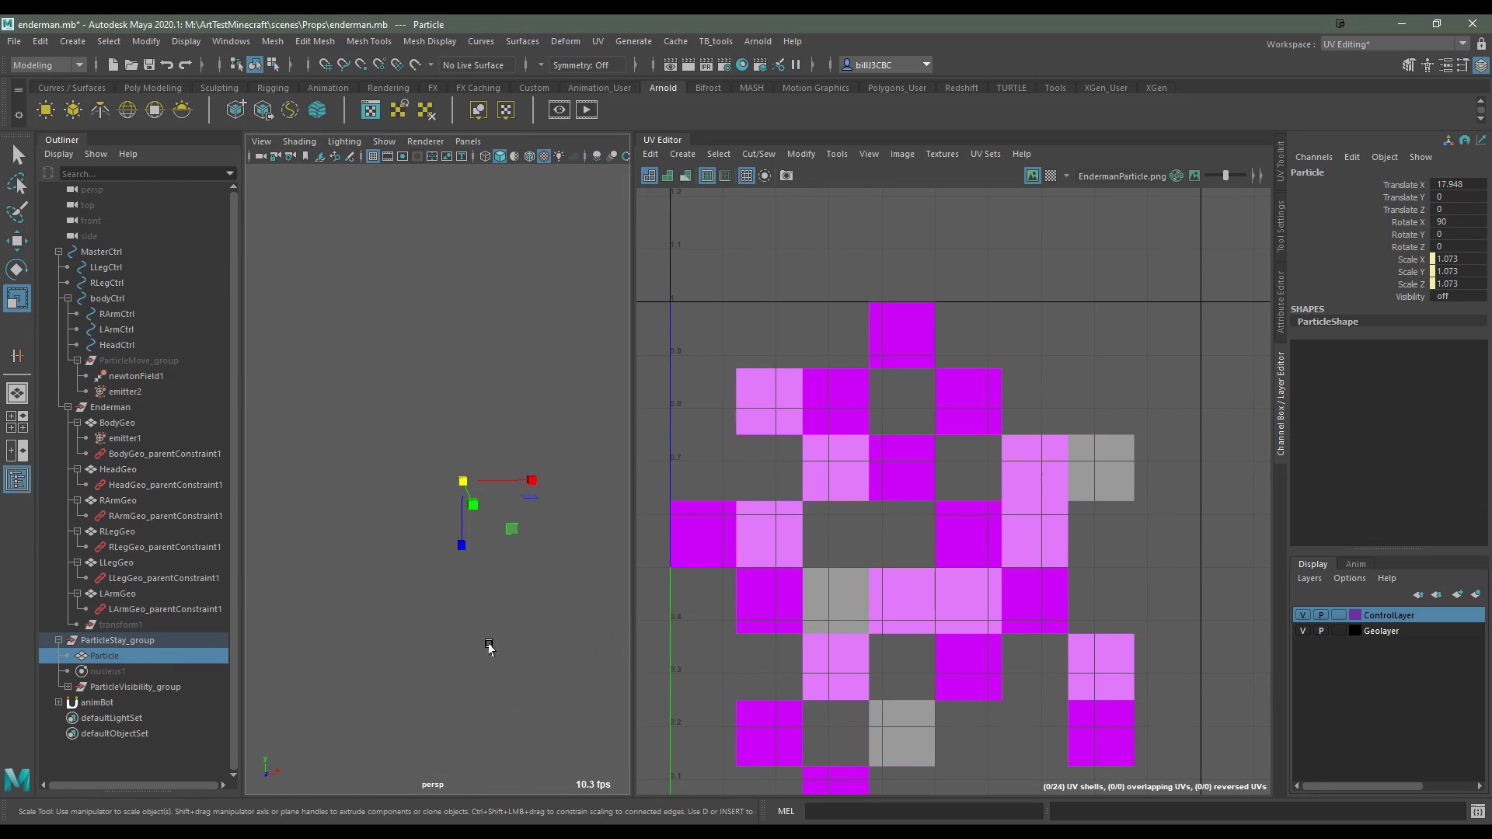
key(shift+h)
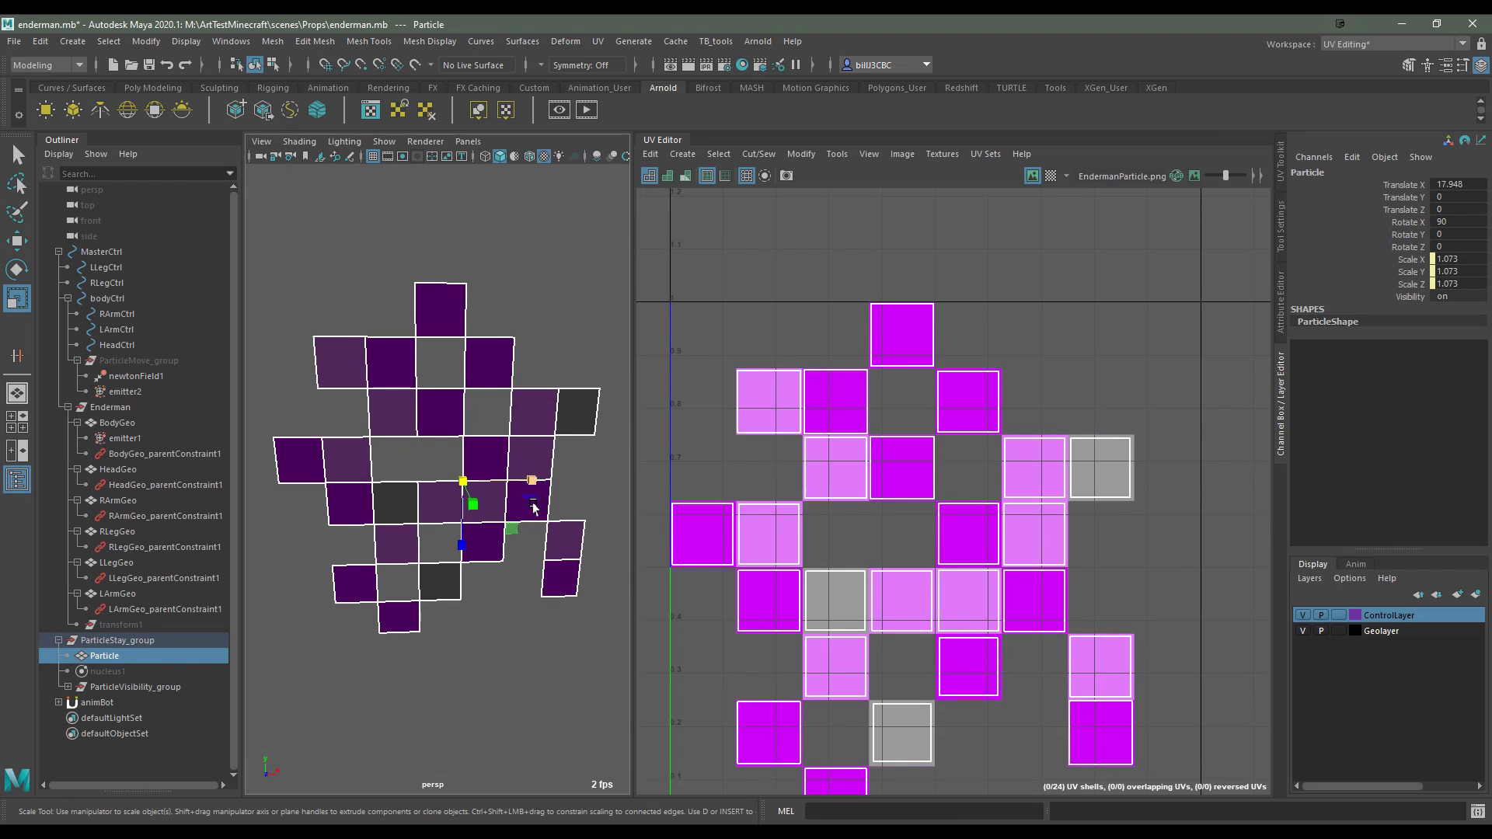
alt+middle_drag(850, 522, 877, 454)
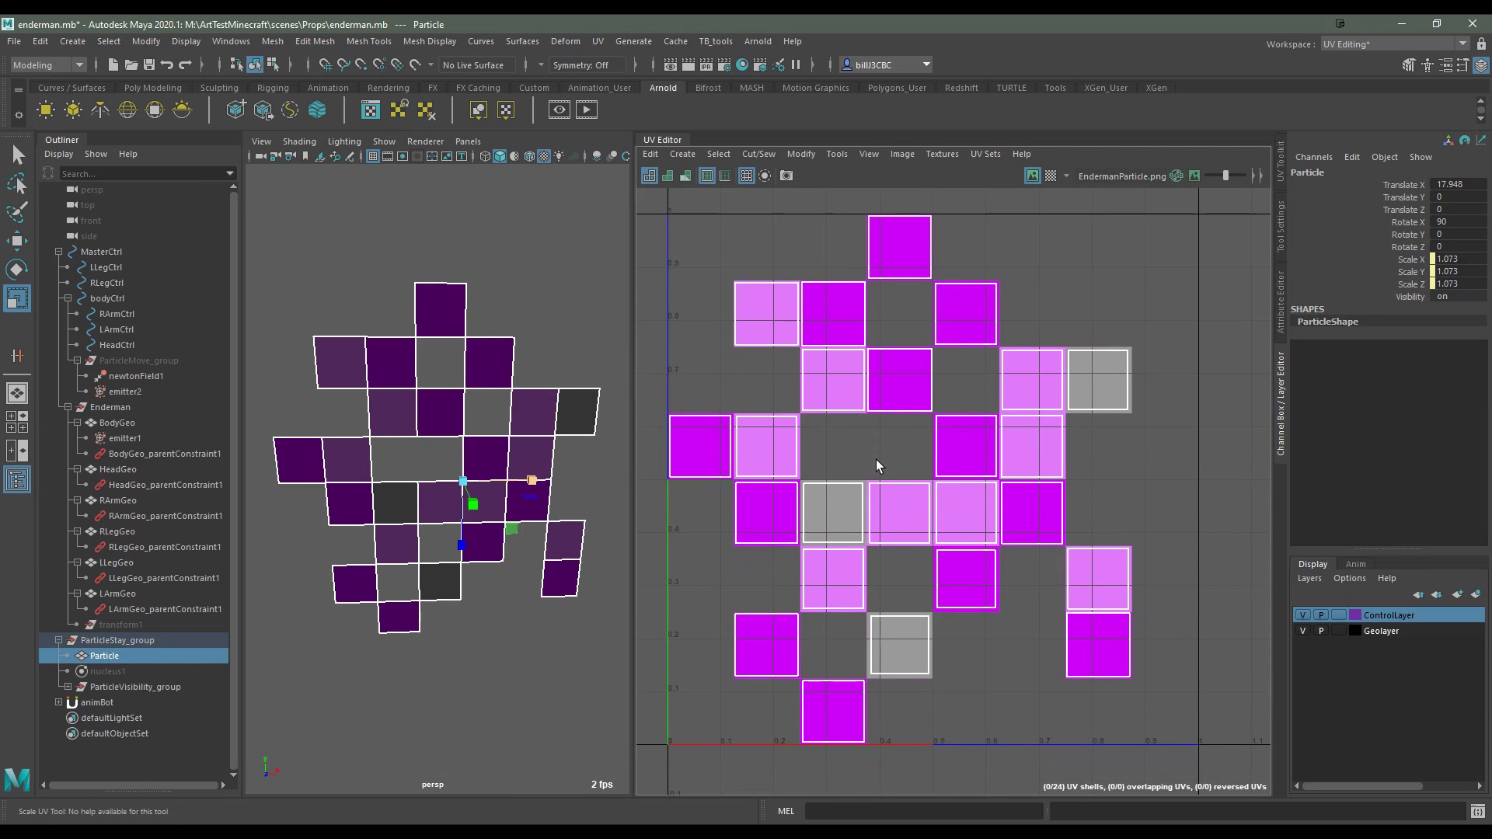
mouse_move(403, 386)
alt+mouse_down()
mouse_move(596, 389)
mouse_move(439, 403)
alt+mouse_up()
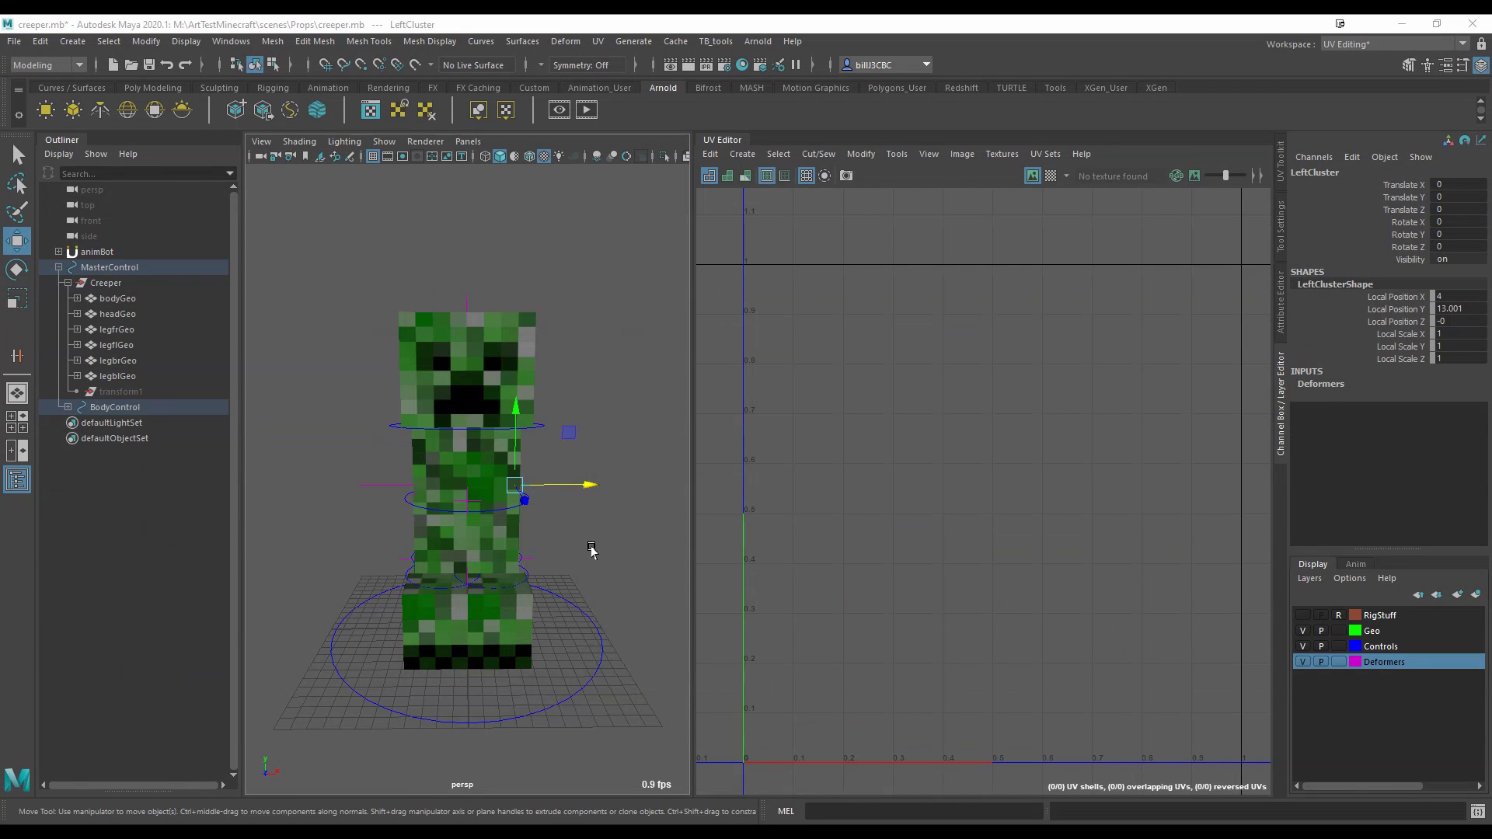
alt+drag(592, 548, 630, 552)
click(630, 552)
click(611, 694)
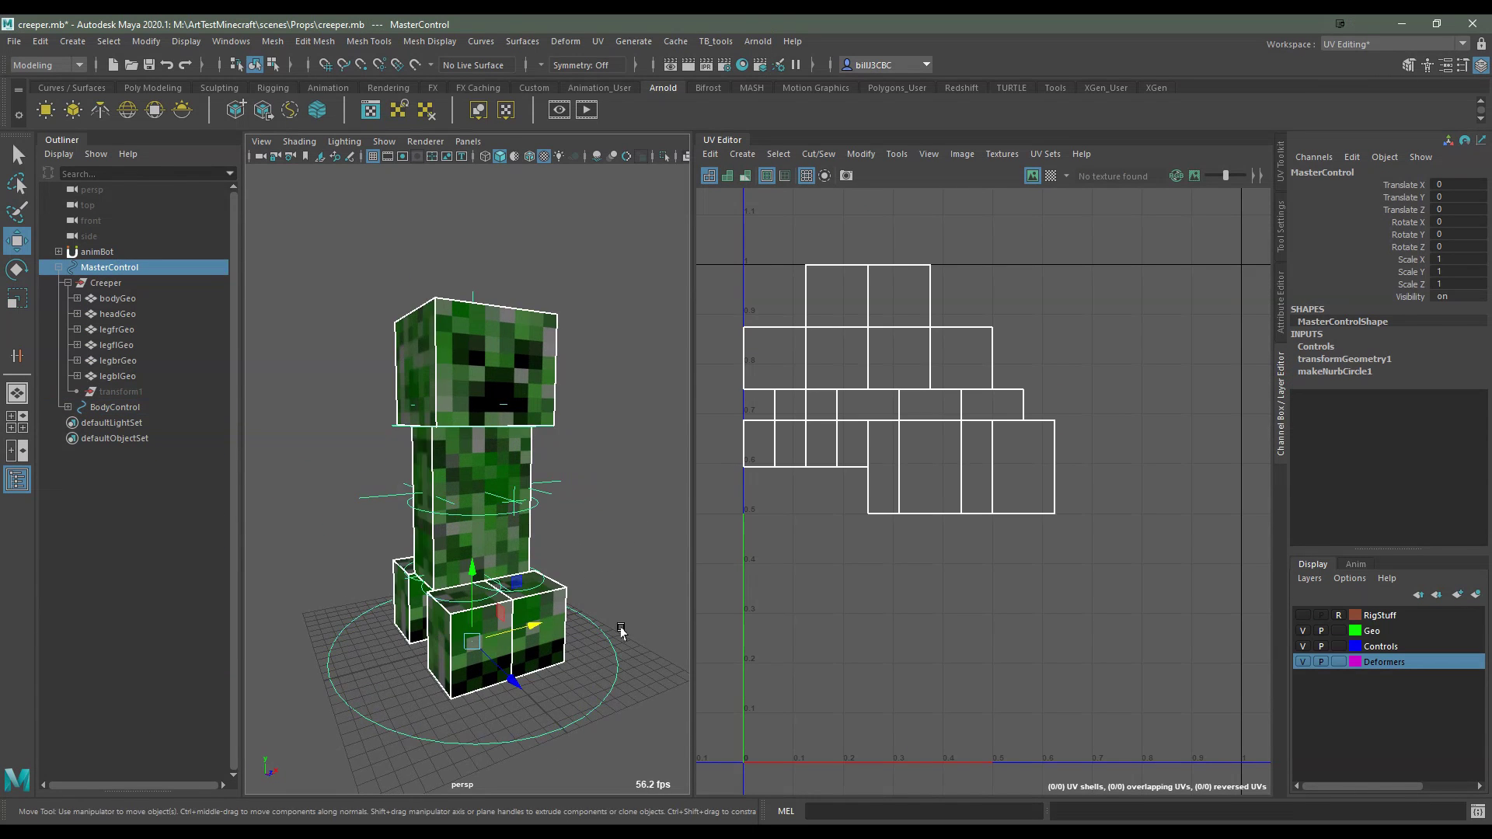
alt+drag(611, 694, 525, 598)
key(r)
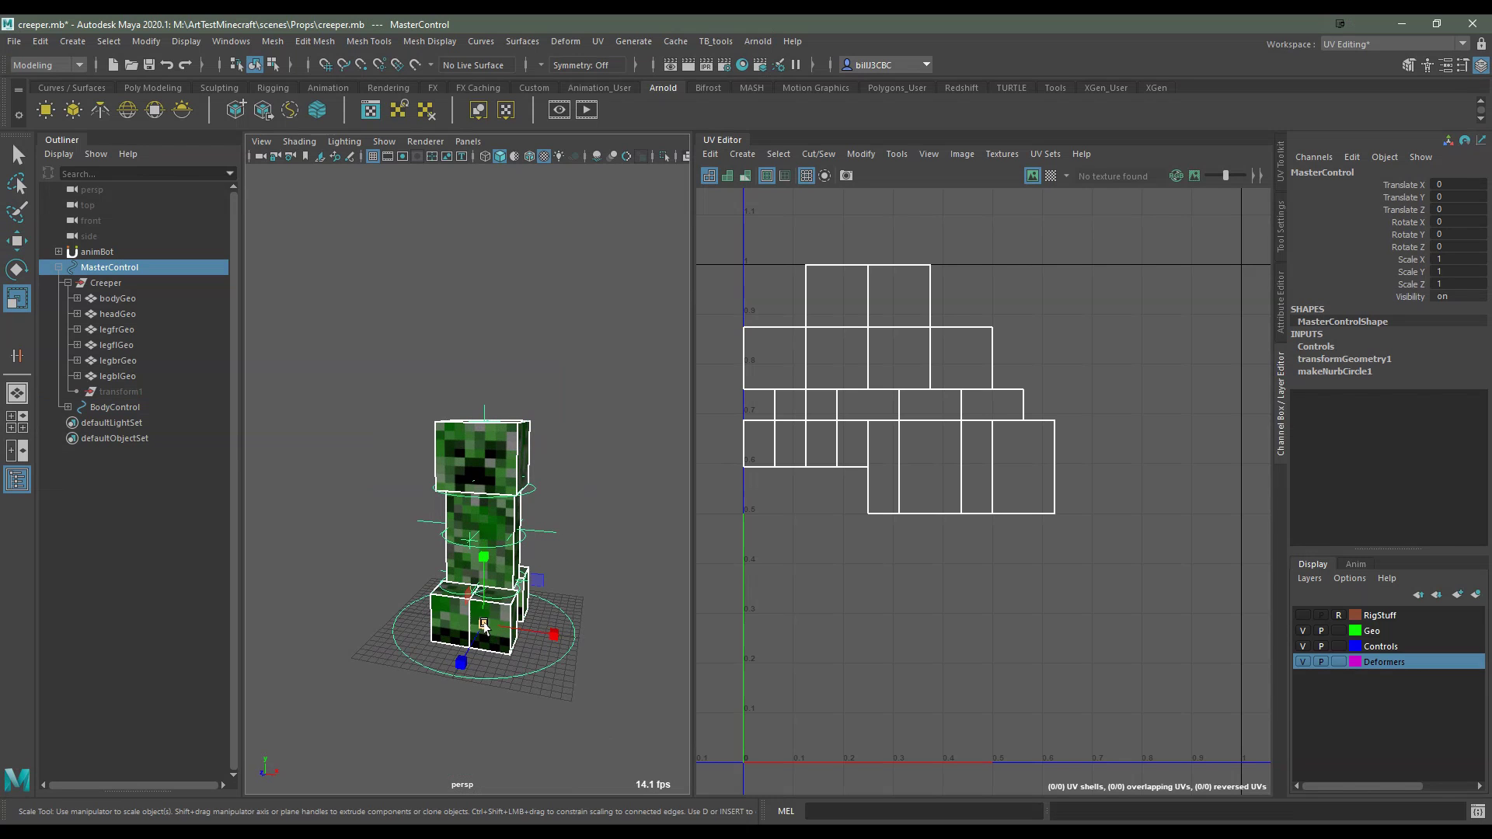
middle_drag(524, 598, 629, 618)
key(ctrl+z)
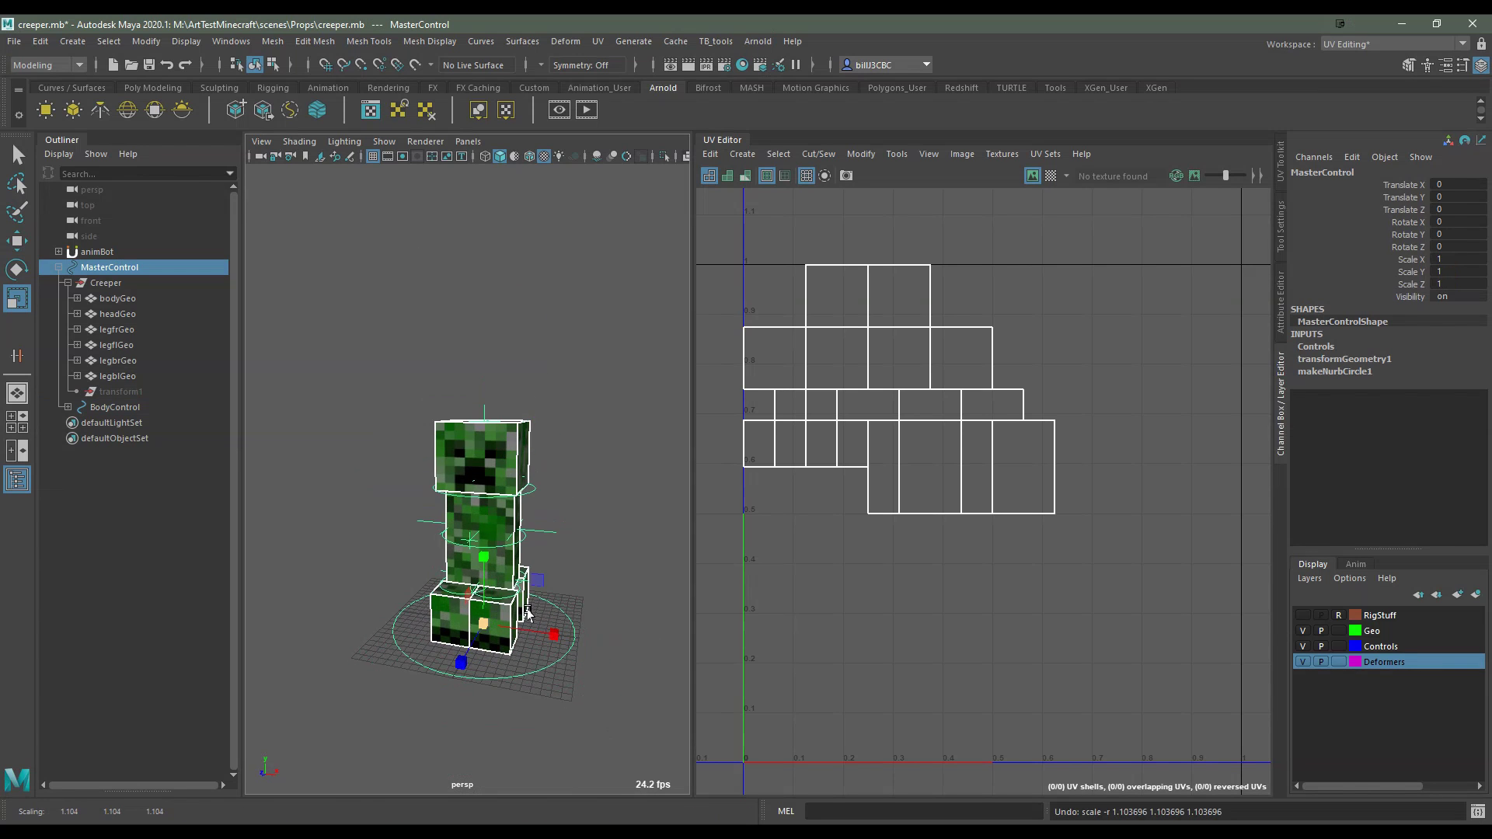
mouse_move(629, 617)
alt+mouse_down()
mouse_move(480, 598)
mouse_move(529, 559)
alt+mouse_up()
key(ctrl+z)
click(479, 598)
key(e)
key(ctrl+z)
Test-rotate the front-right, back-left and back-right leg controls, undoing each
key(ctrl+z)
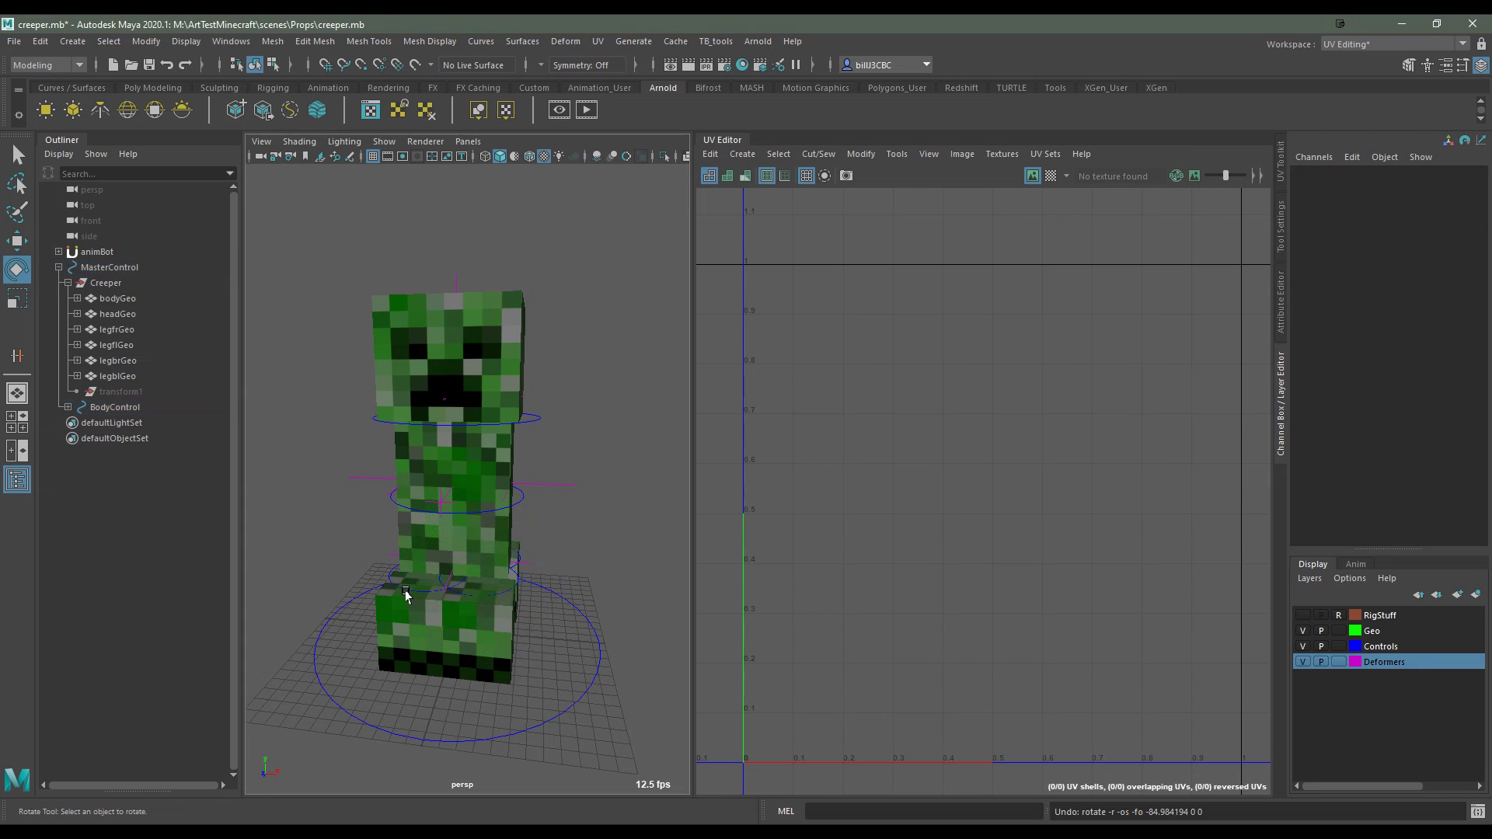
click(424, 591)
mouse_move(423, 591)
mouse_down()
mouse_move(446, 550)
mouse_move(520, 621)
mouse_up()
key(ctrl+z)
key(ctrl+z)
click(520, 622)
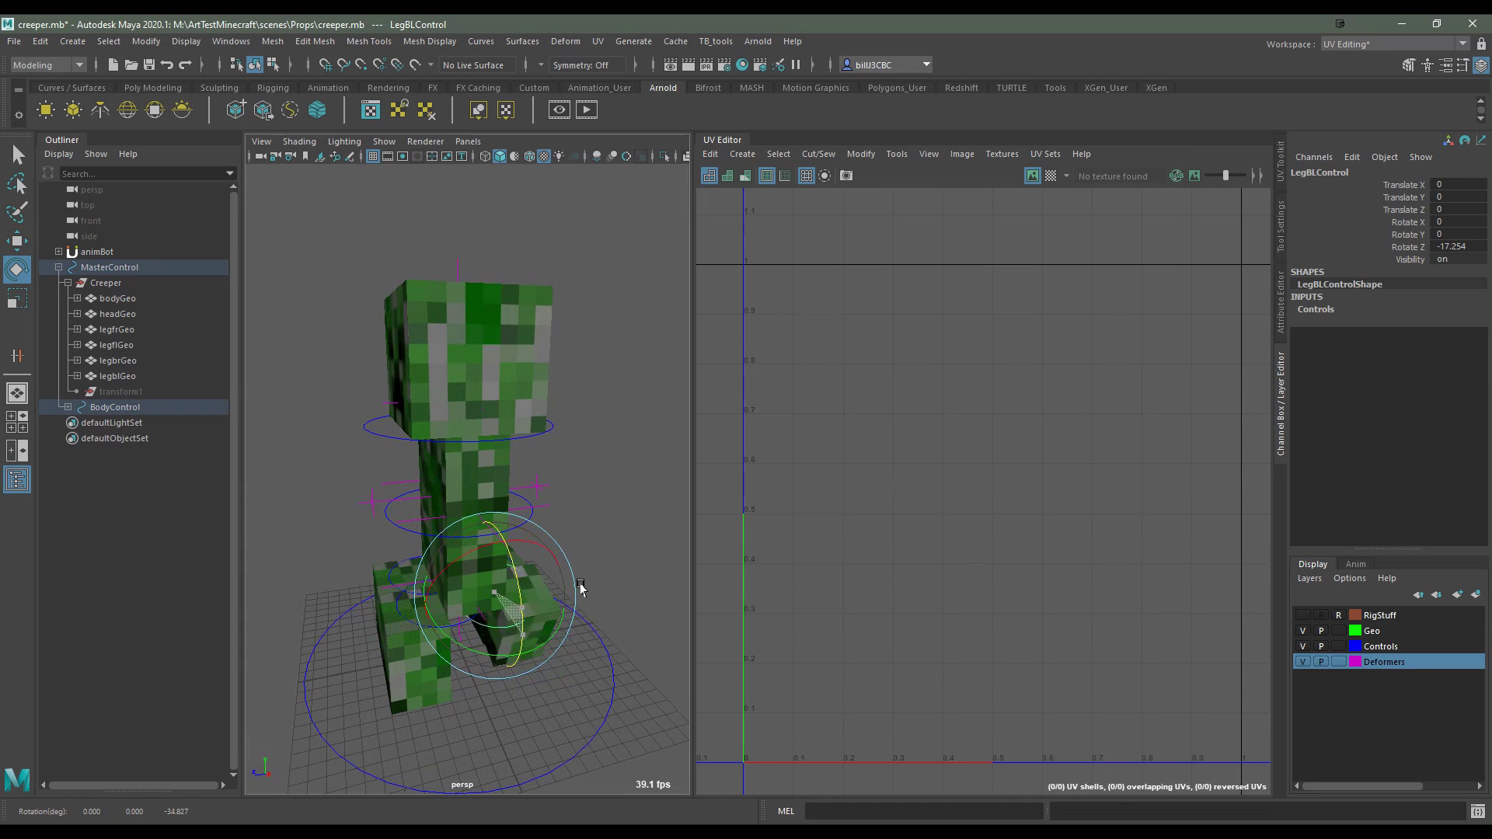
mouse_move(543, 573)
alt+mouse_down()
mouse_move(443, 613)
mouse_move(582, 631)
mouse_move(450, 593)
alt+mouse_up()
key(ctrl+z)
click(582, 631)
key(ctrl+z)
click(558, 612)
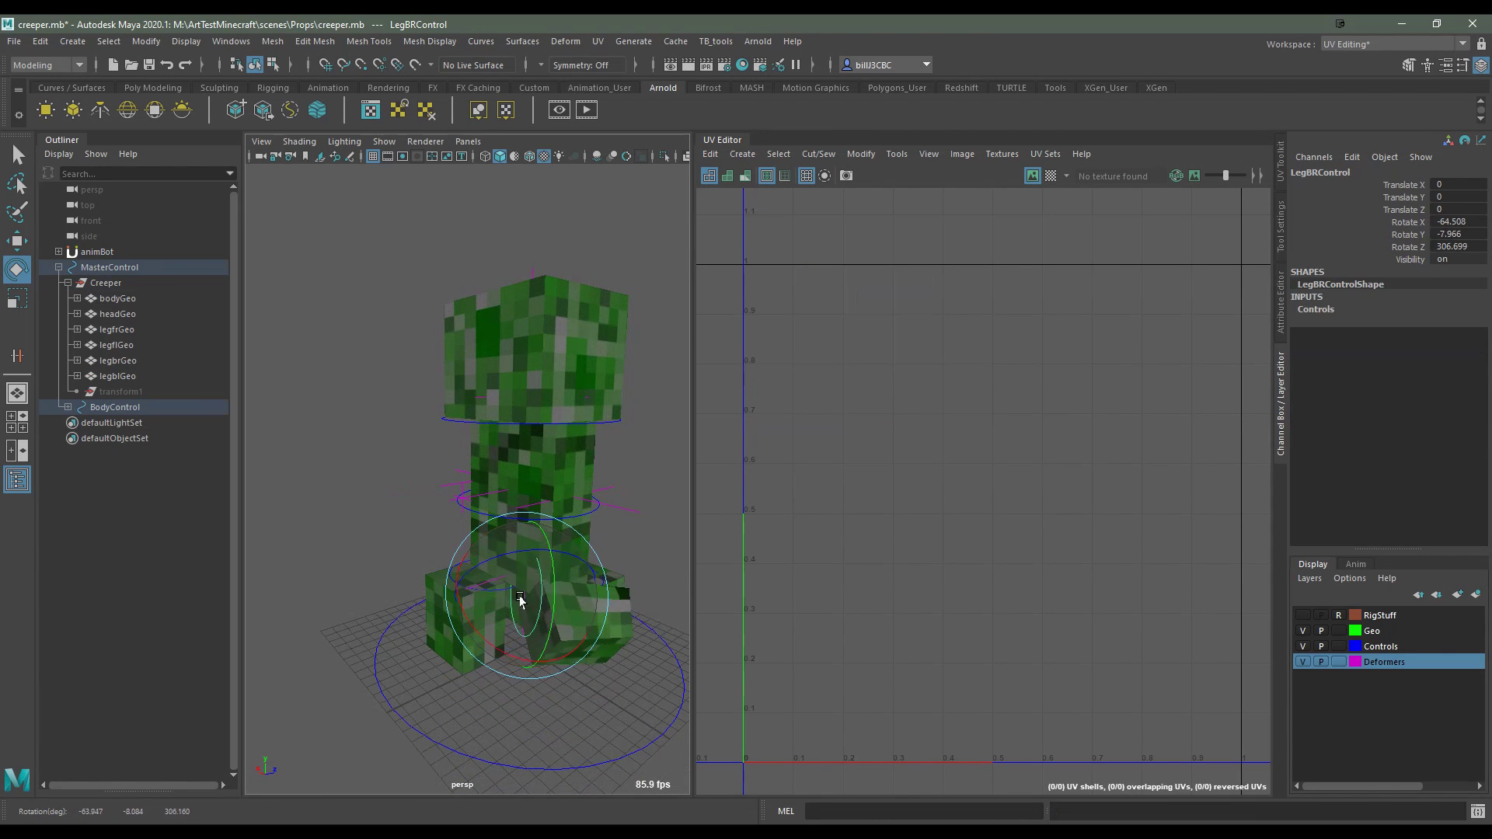
key(ctrl+z)
Set the Geo layer to reference, then test-tilt the head control and undo
click(1337, 632)
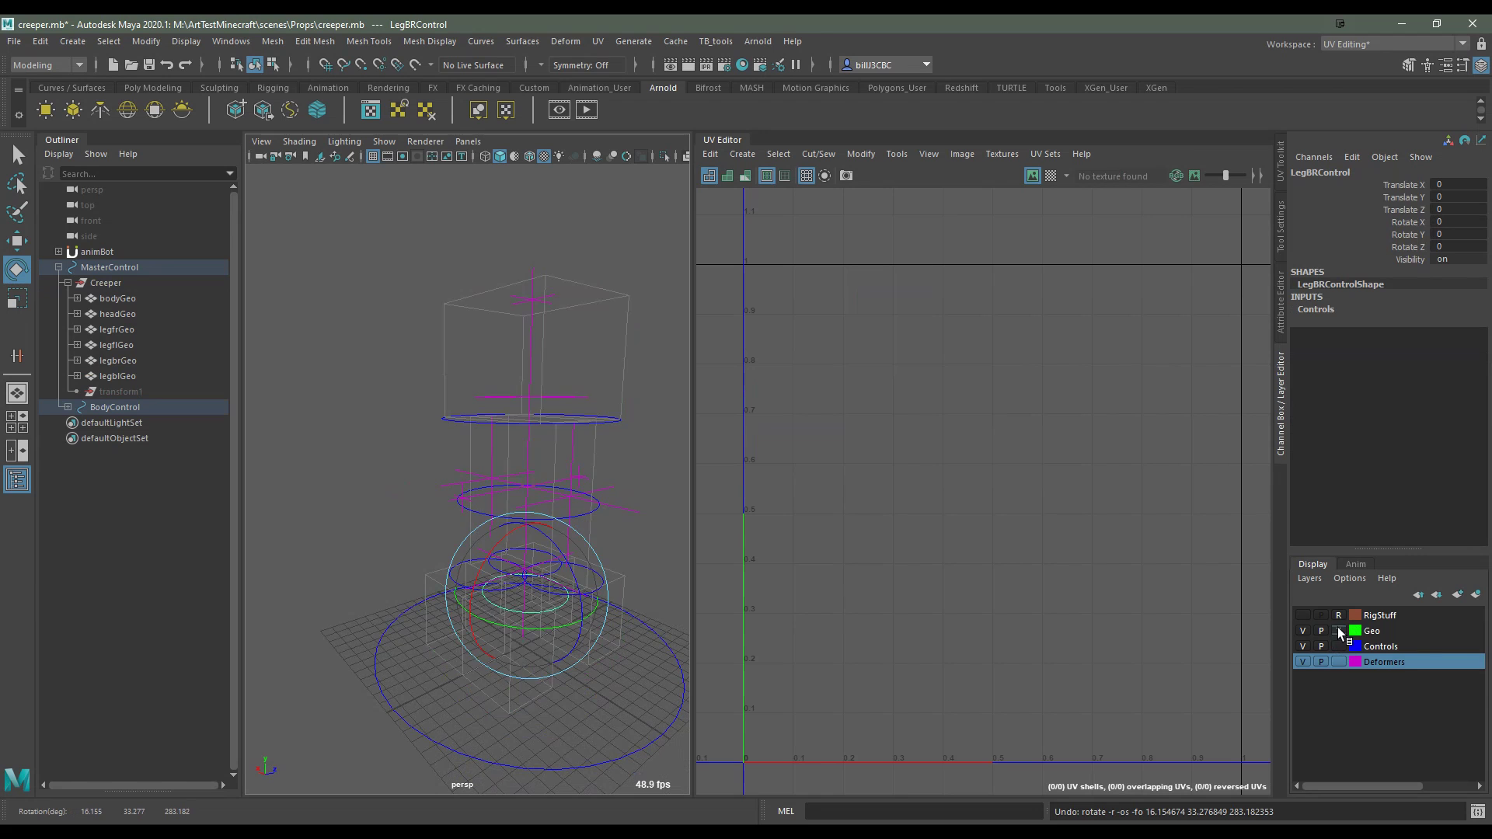
alt+drag(613, 610, 565, 536)
click(616, 463)
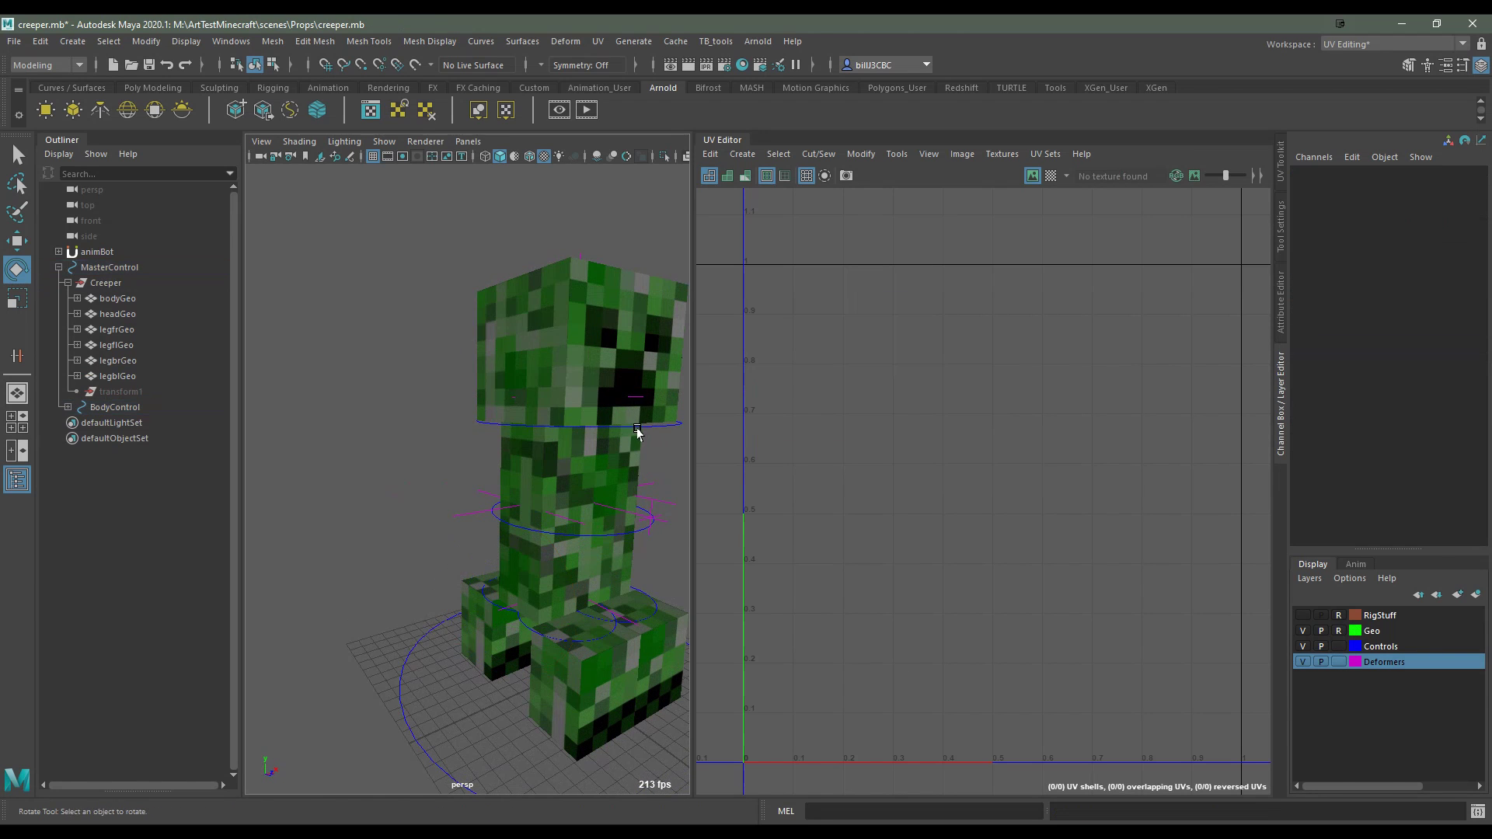
click(637, 424)
mouse_move(602, 453)
mouse_down()
mouse_move(623, 525)
mouse_move(500, 433)
mouse_up()
key(ctrl+z)
key(ctrl+z)
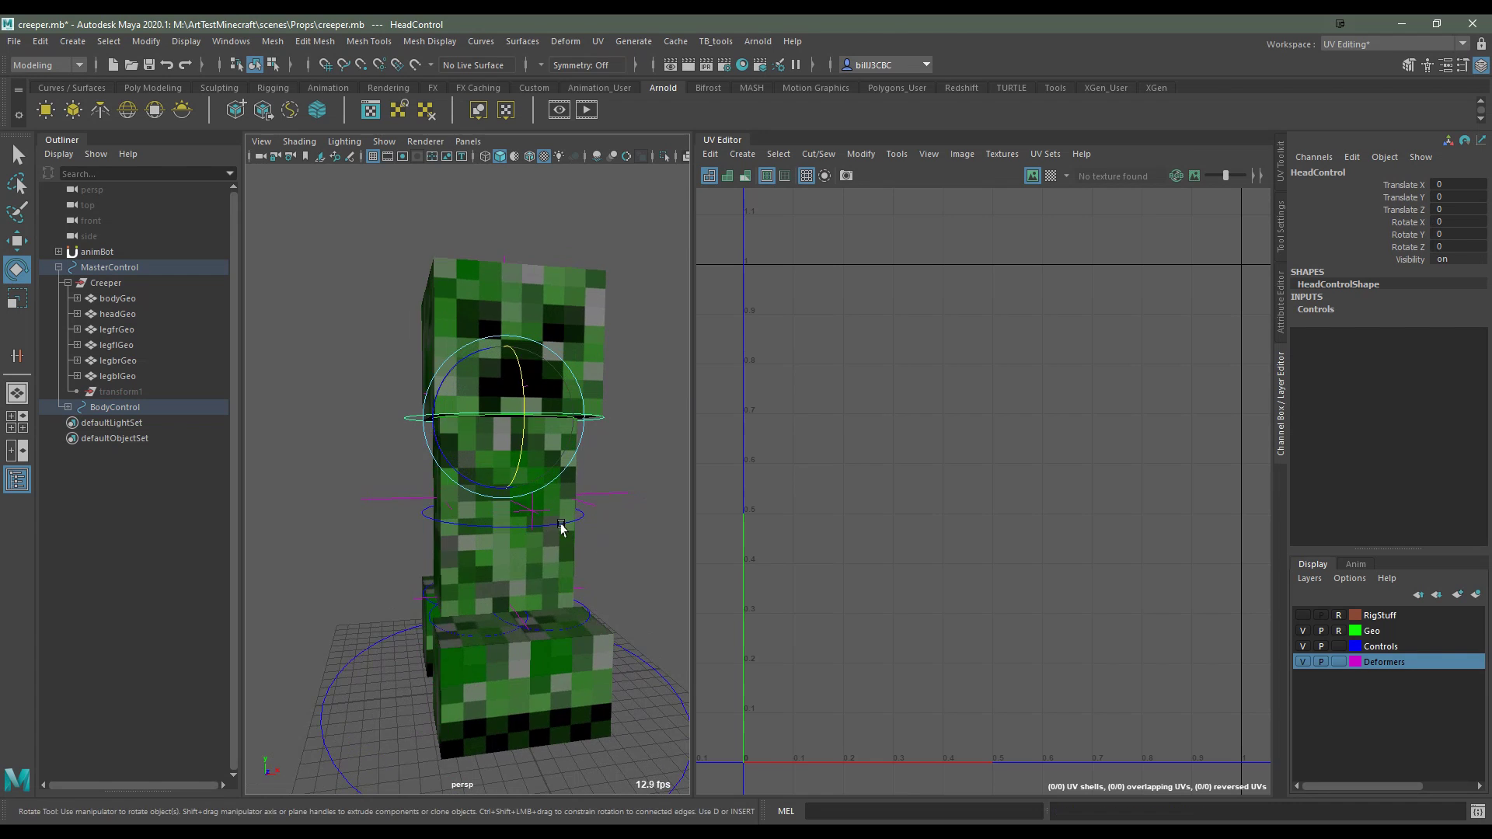
Select the body control with the Move tool active, then clear the selection
click(558, 525)
mouse_move(558, 525)
alt+mouse_down()
mouse_move(593, 560)
mouse_move(603, 549)
mouse_move(595, 526)
mouse_move(494, 555)
mouse_move(529, 497)
alt+mouse_up()
key(w)
click(531, 496)
Test-move the LeftCluster and RightCluster deformers on the creeper, undoing each move
click(534, 496)
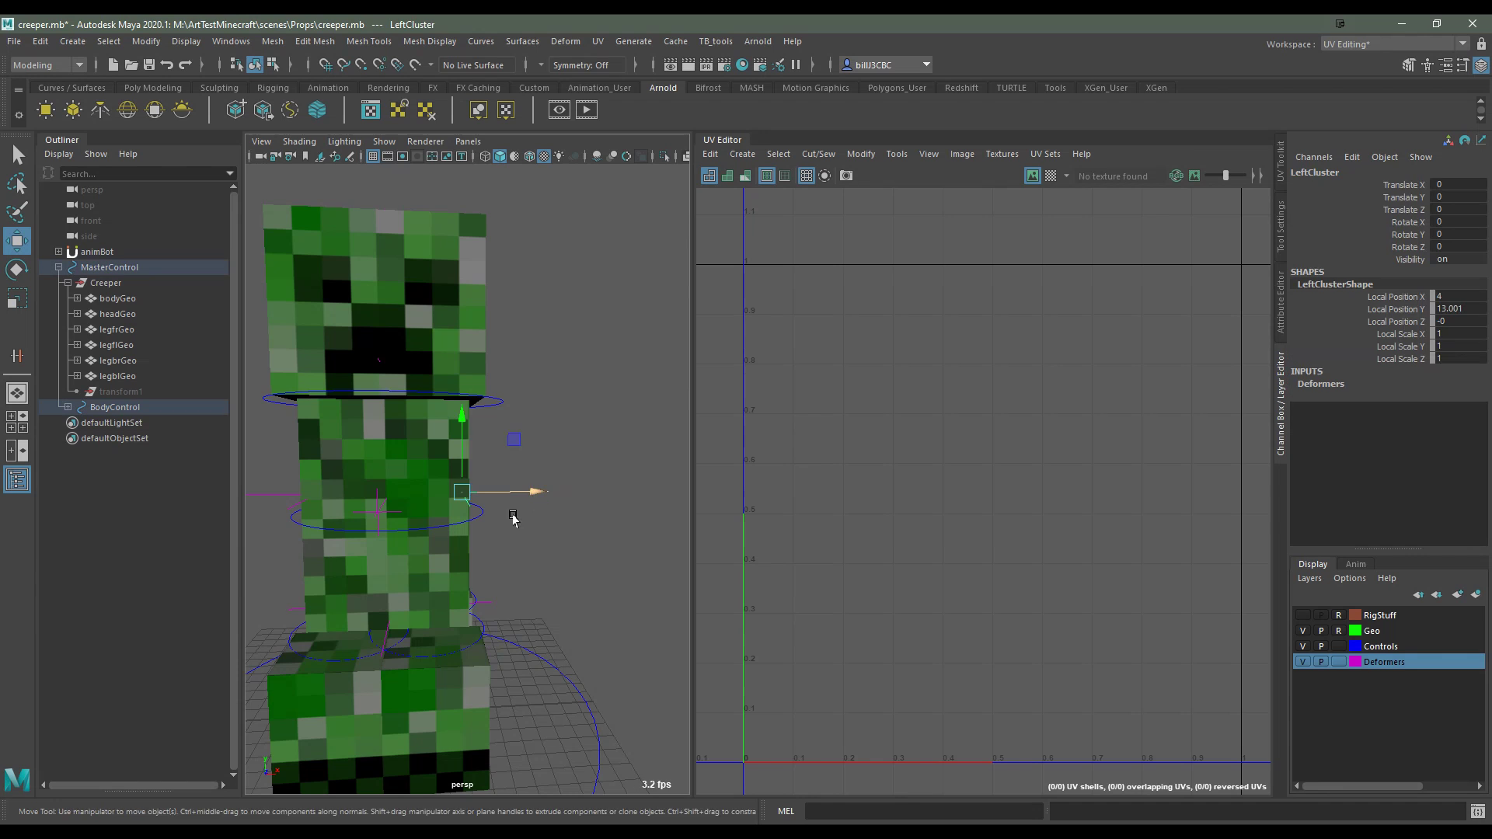
scroll(560, 499, down, 5)
drag(626, 510, 657, 507)
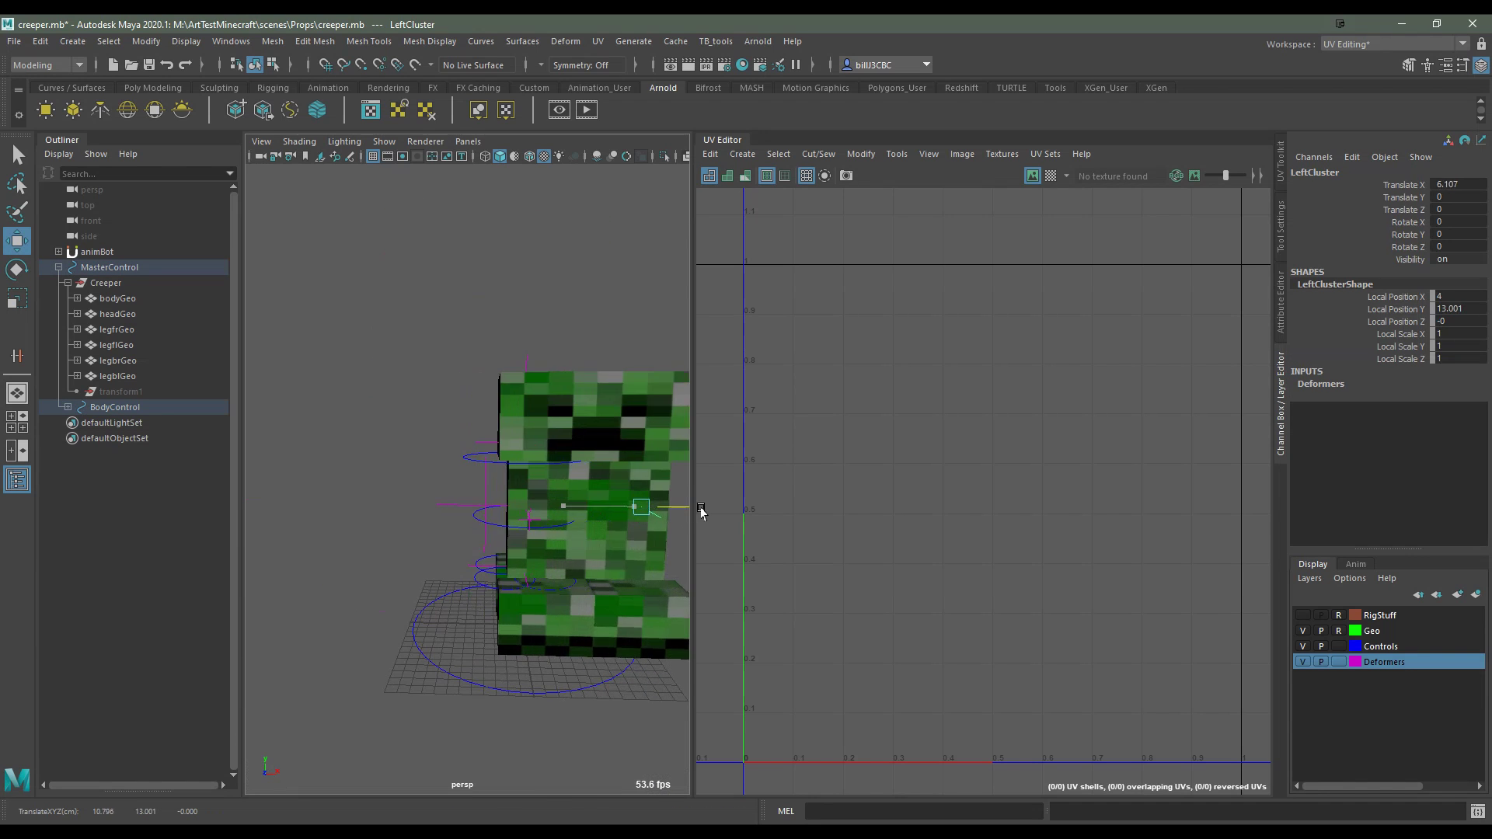
key(ctrl+z)
click(456, 507)
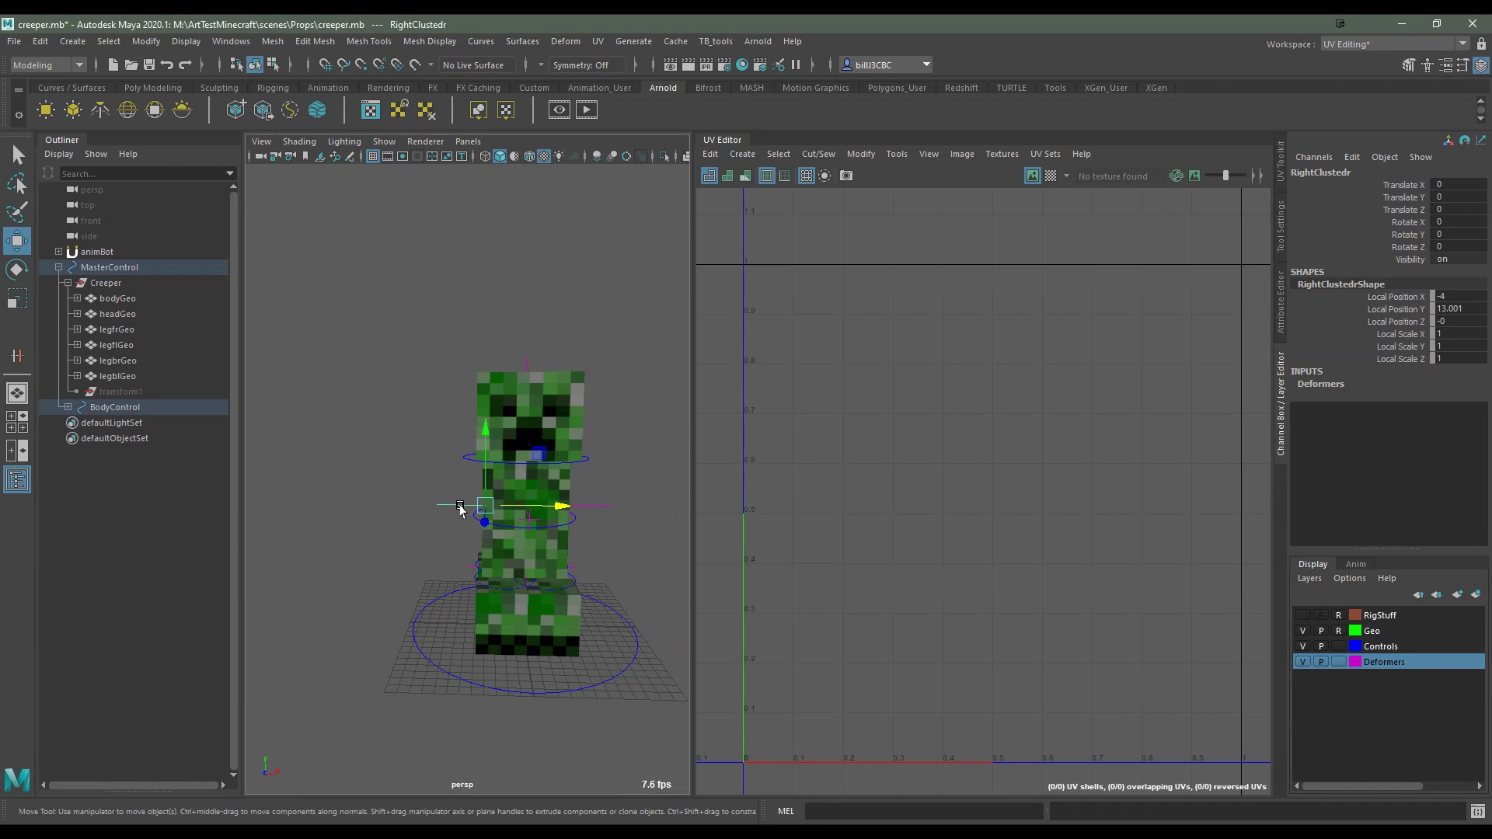
drag(566, 506, 538, 464)
key(ctrl+z)
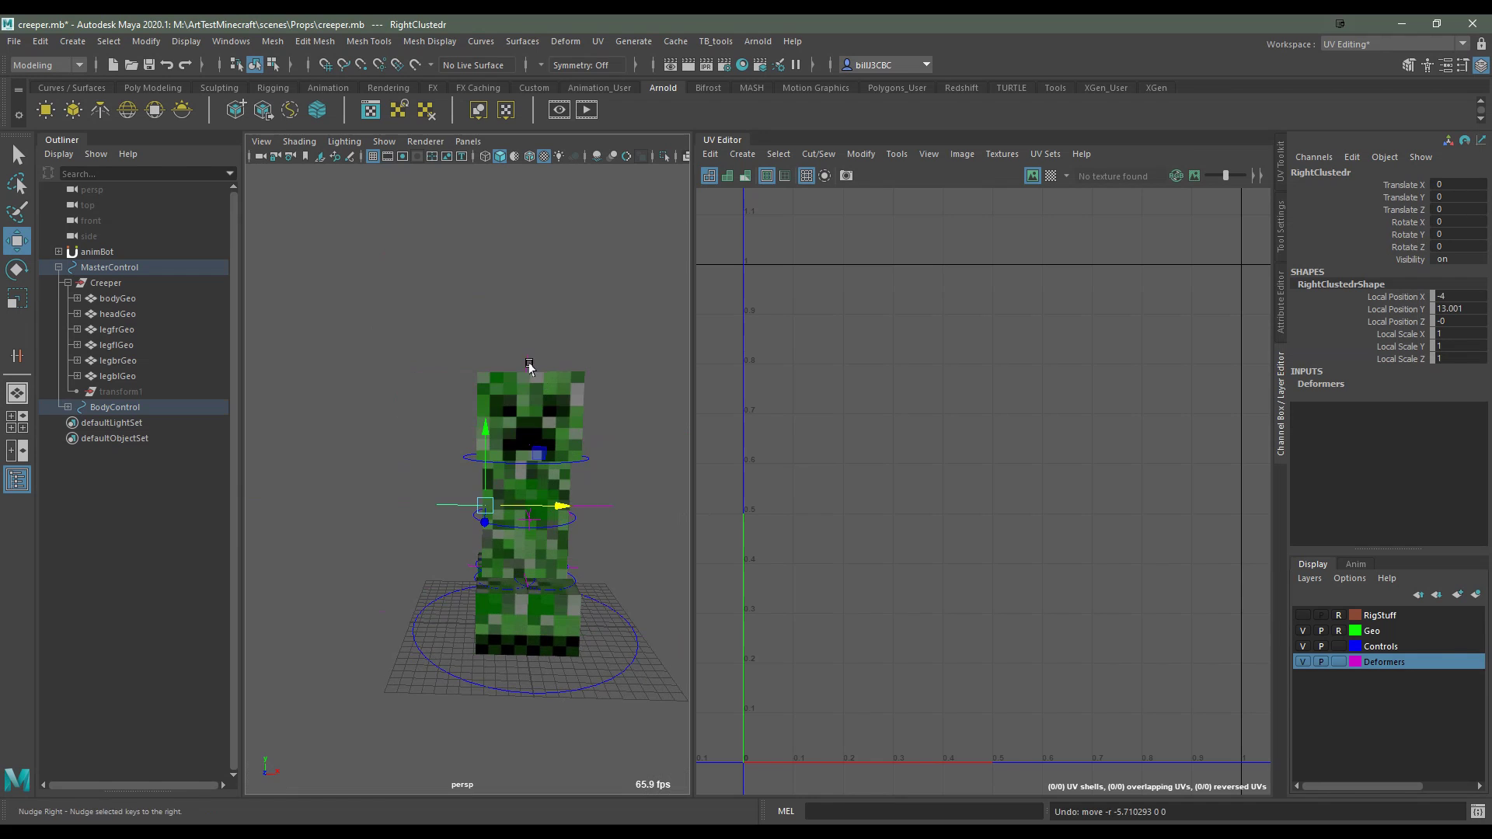
Test the FrontCluster, BackCluster and head cluster deformers, undoing each move
scroll(577, 540, up, 3)
scroll(620, 519, up, 3)
click(525, 498)
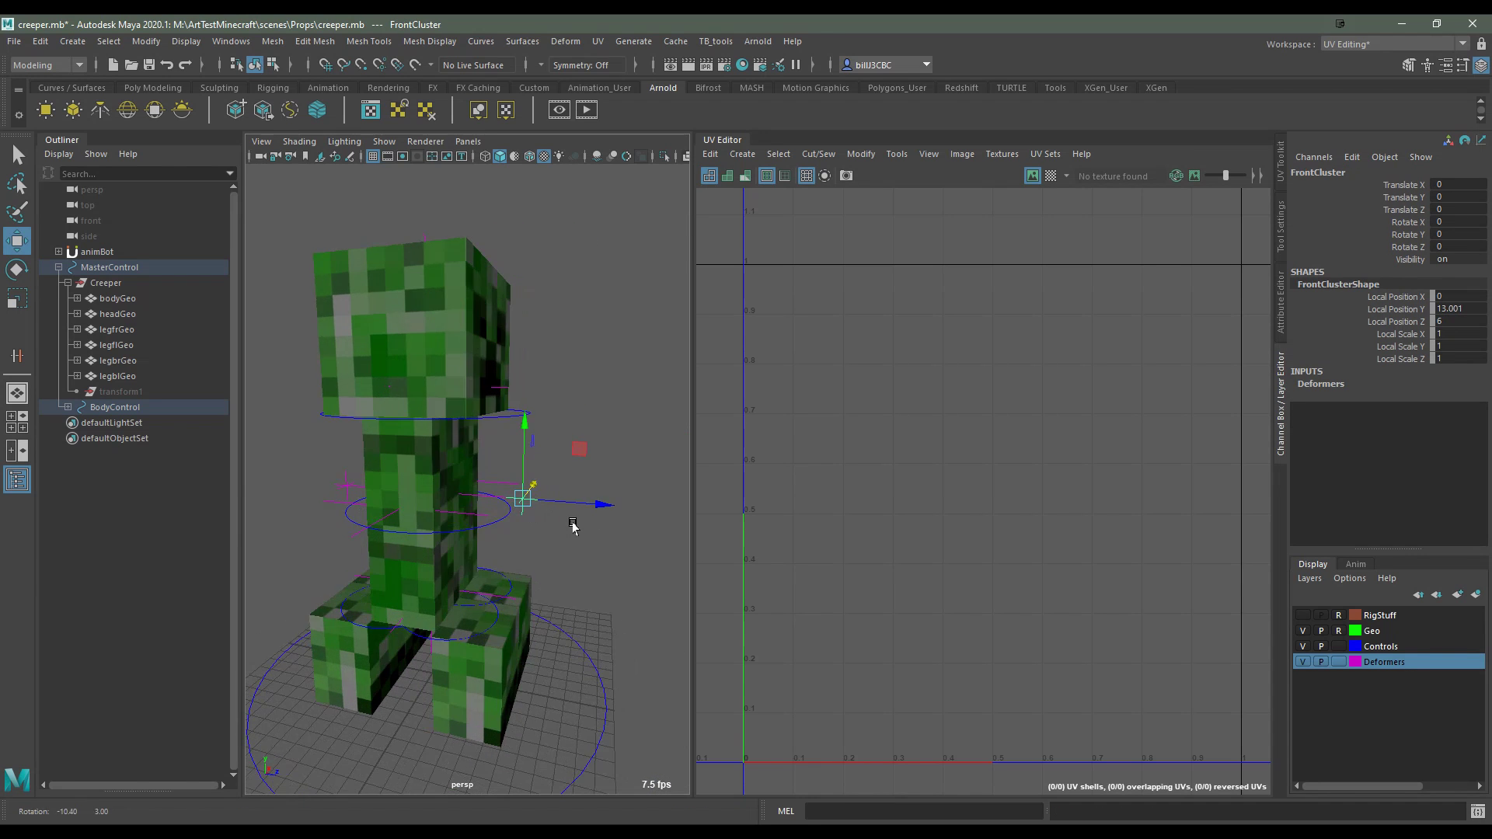
drag(602, 503, 666, 513)
key(ctrl+z)
mouse_move(475, 548)
alt+mouse_down()
mouse_move(345, 498)
mouse_move(533, 499)
mouse_move(487, 529)
mouse_move(418, 378)
mouse_move(417, 274)
mouse_move(467, 443)
alt+mouse_up()
click(269, 499)
key(ctrl+z)
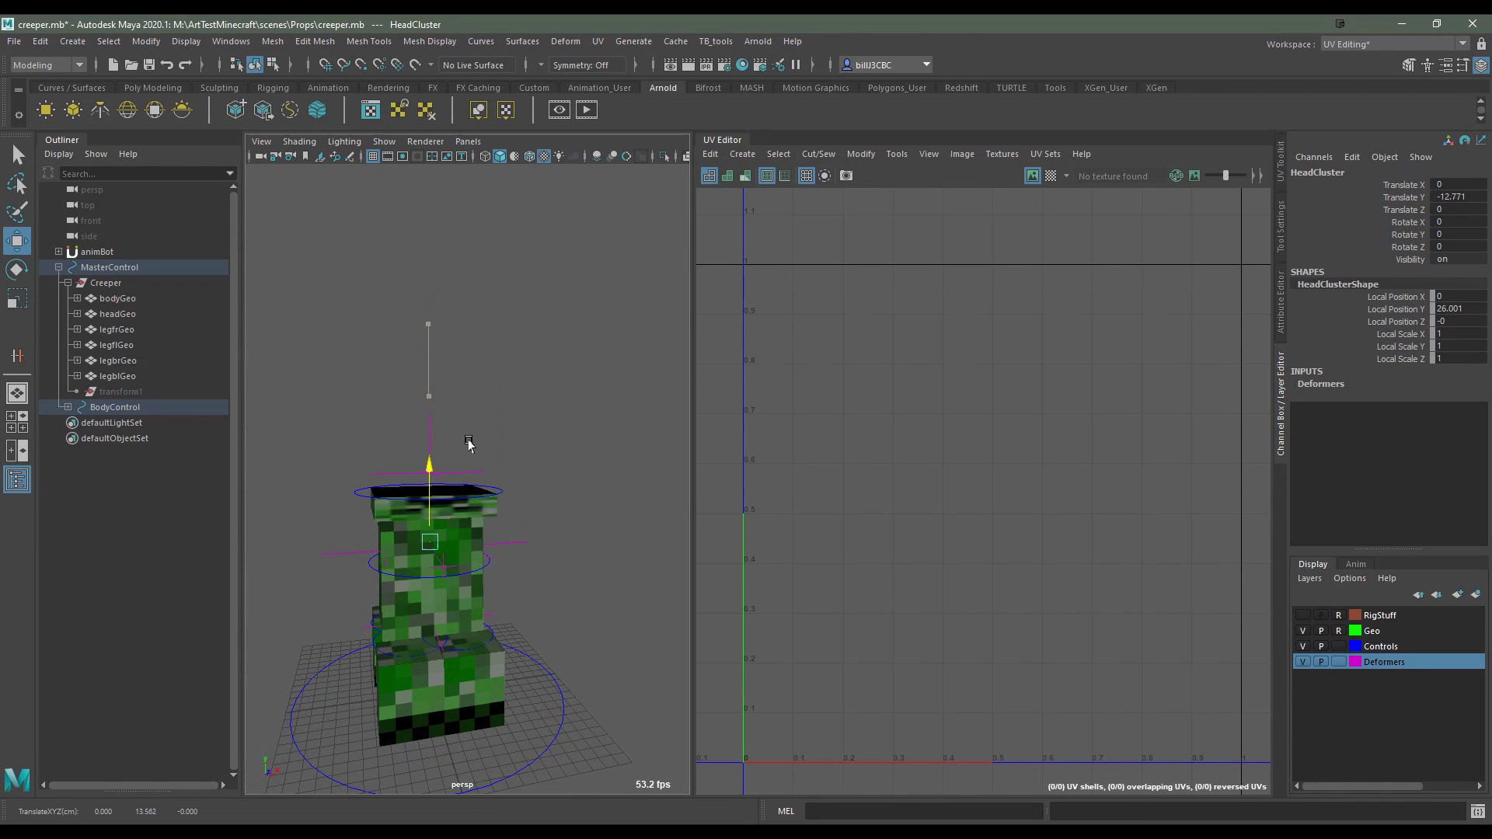
key(ctrl+z)
Stretch the creeper's chin with the ChinCluster, then undo it
mouse_move(470, 514)
alt+mouse_down()
mouse_move(468, 491)
mouse_move(526, 517)
alt+mouse_up()
click(455, 478)
drag(422, 400, 479, 546)
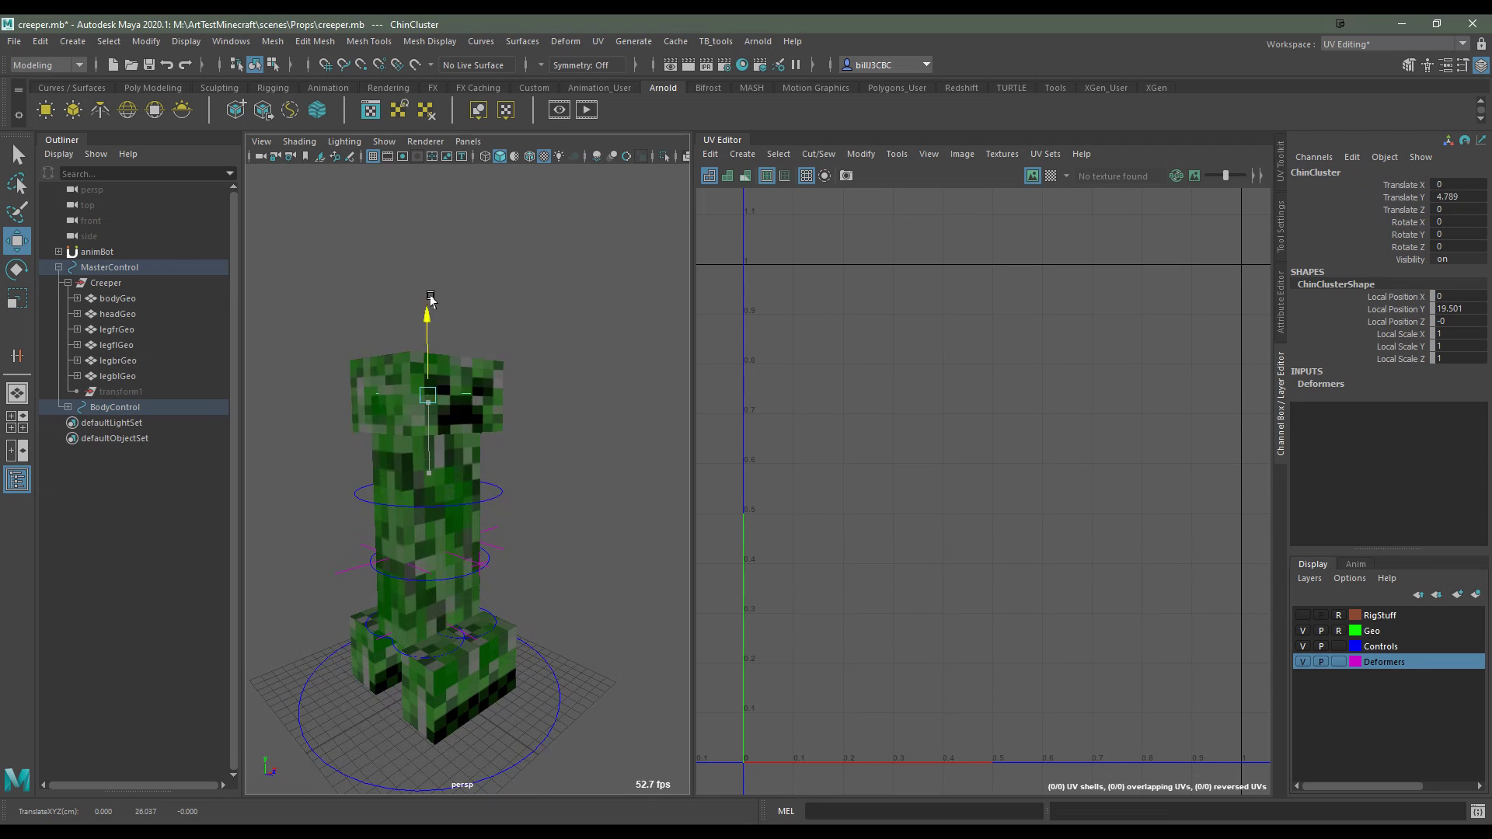
key(ctrl+z)
scroll(479, 546, up, 5)
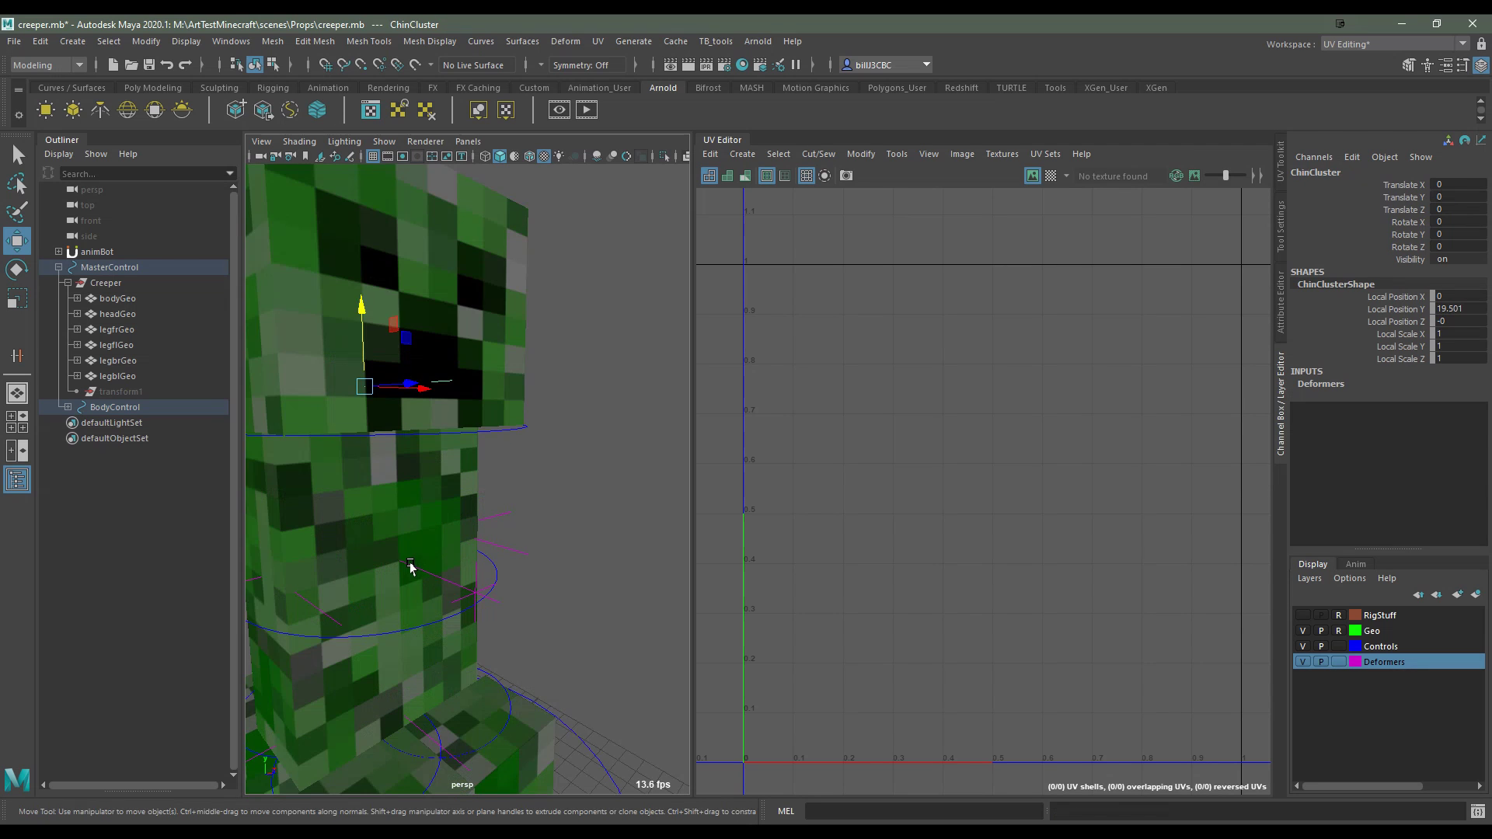
Squash and stretch the body with the BodyCluster, then undo the change
click(411, 566)
scroll(410, 566, down, 5)
mouse_move(432, 521)
mouse_down()
mouse_move(433, 556)
mouse_move(435, 516)
mouse_up()
scroll(449, 567, up, 5)
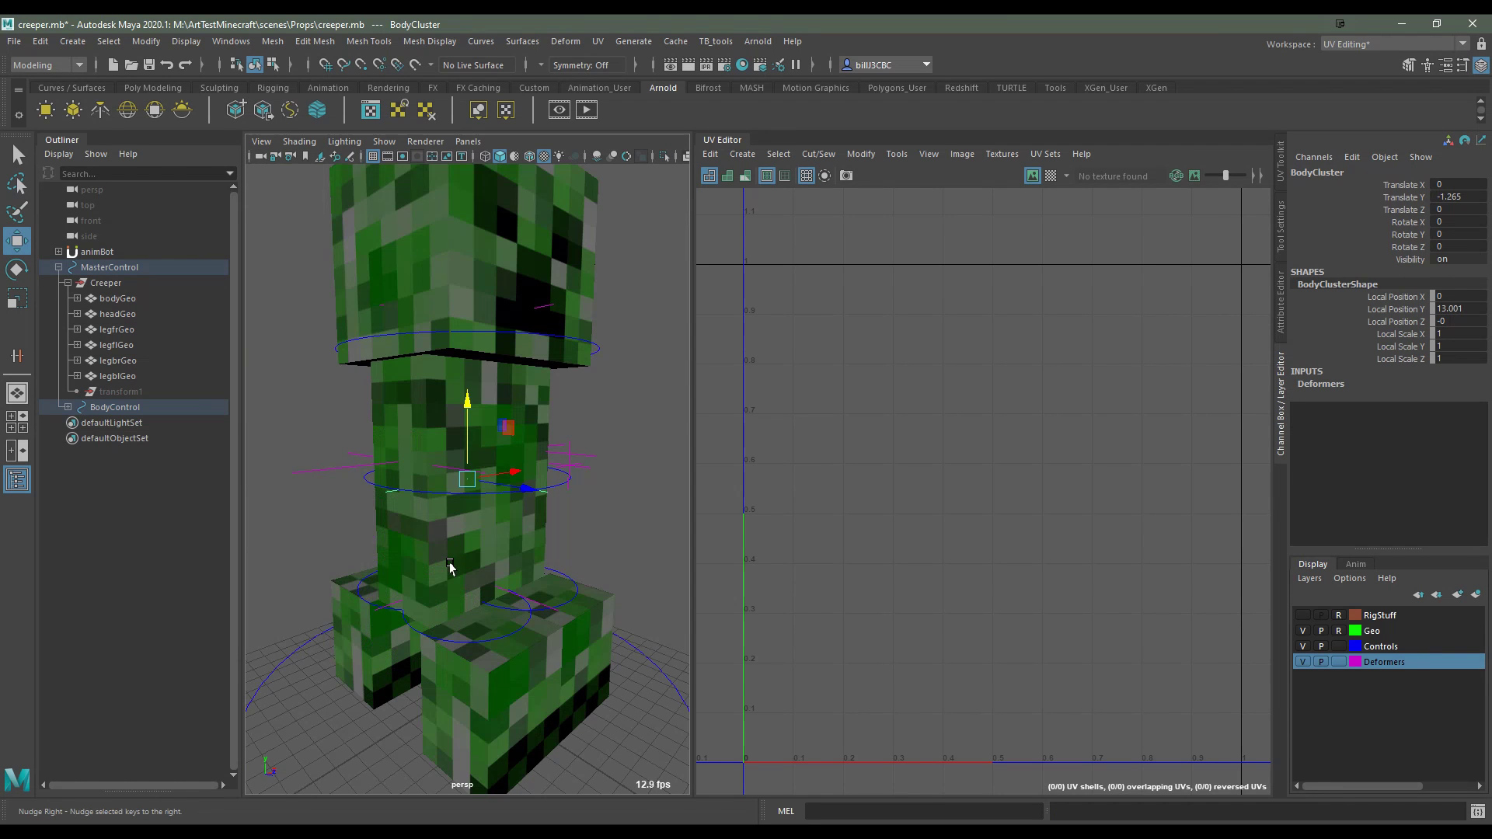
drag(469, 424, 511, 412)
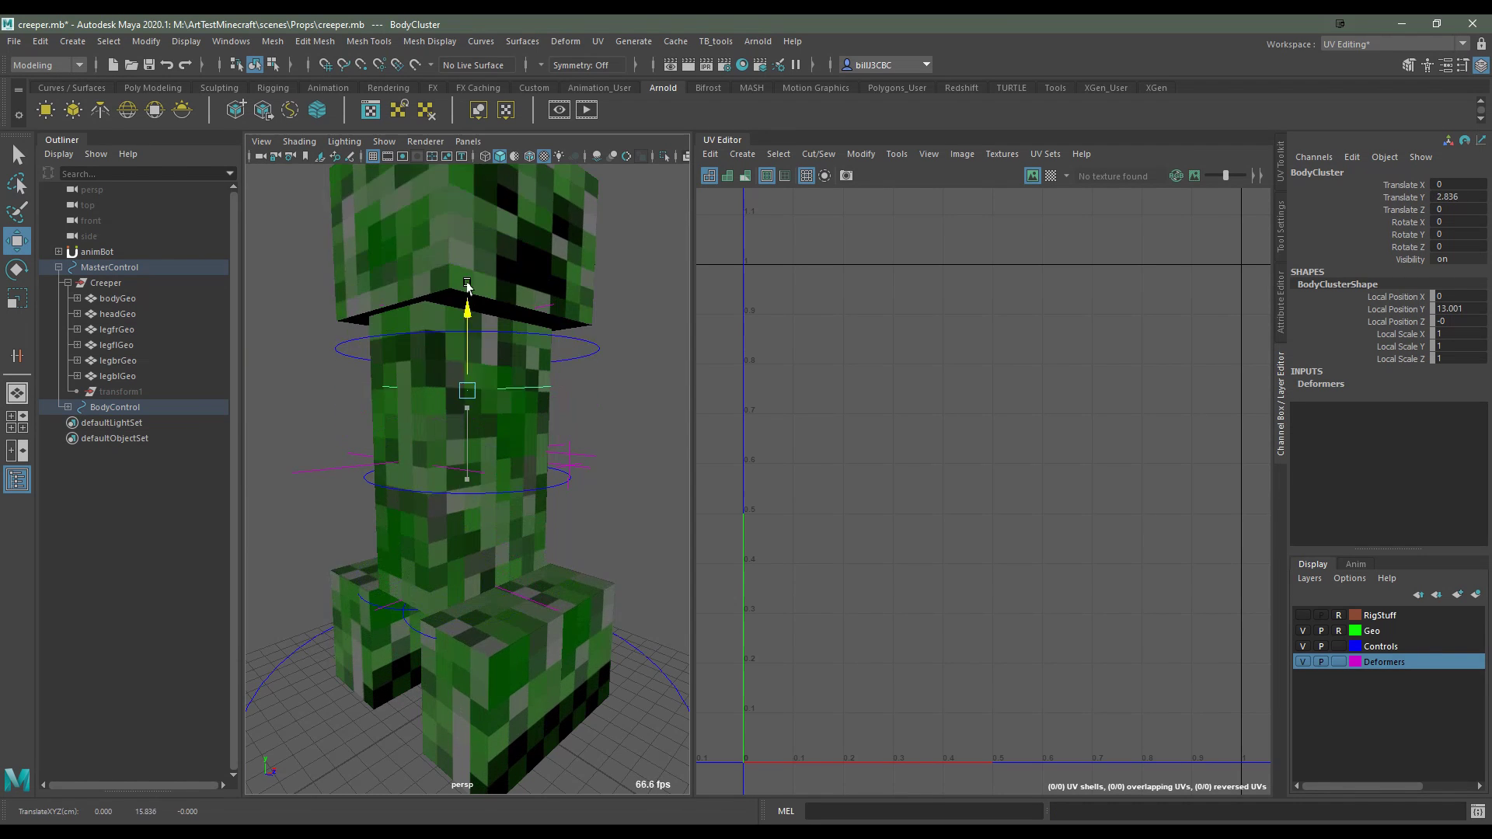
key(ctrl+z)
Stretch the legs with the LegCluster, undo it, and clear the selection
click(533, 603)
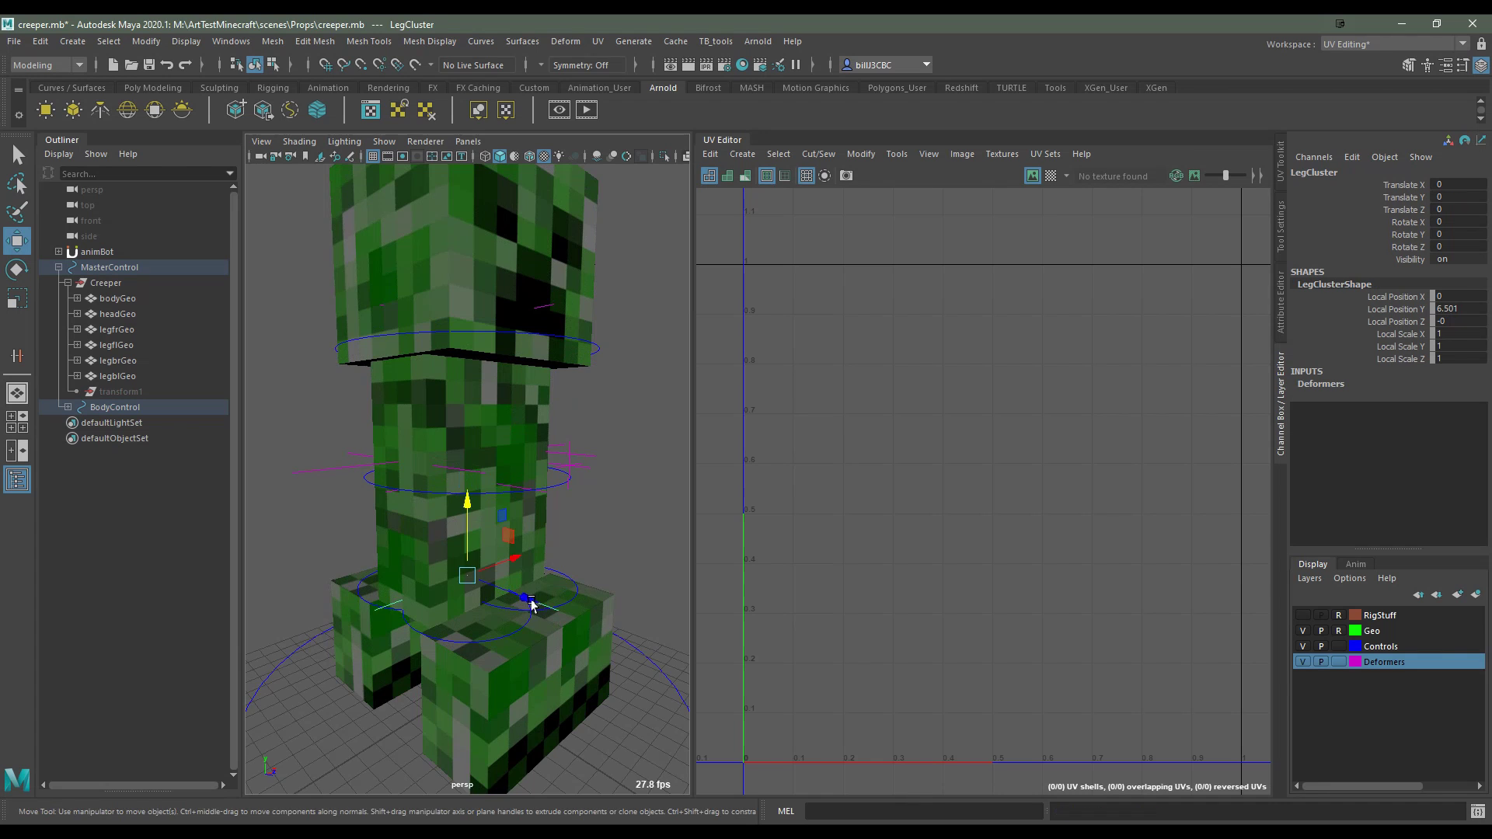
scroll(528, 544, down, 5)
mouse_move(526, 536)
mouse_down()
mouse_move(524, 482)
mouse_move(544, 521)
mouse_move(509, 588)
mouse_move(479, 587)
mouse_up()
key(ctrl+z)
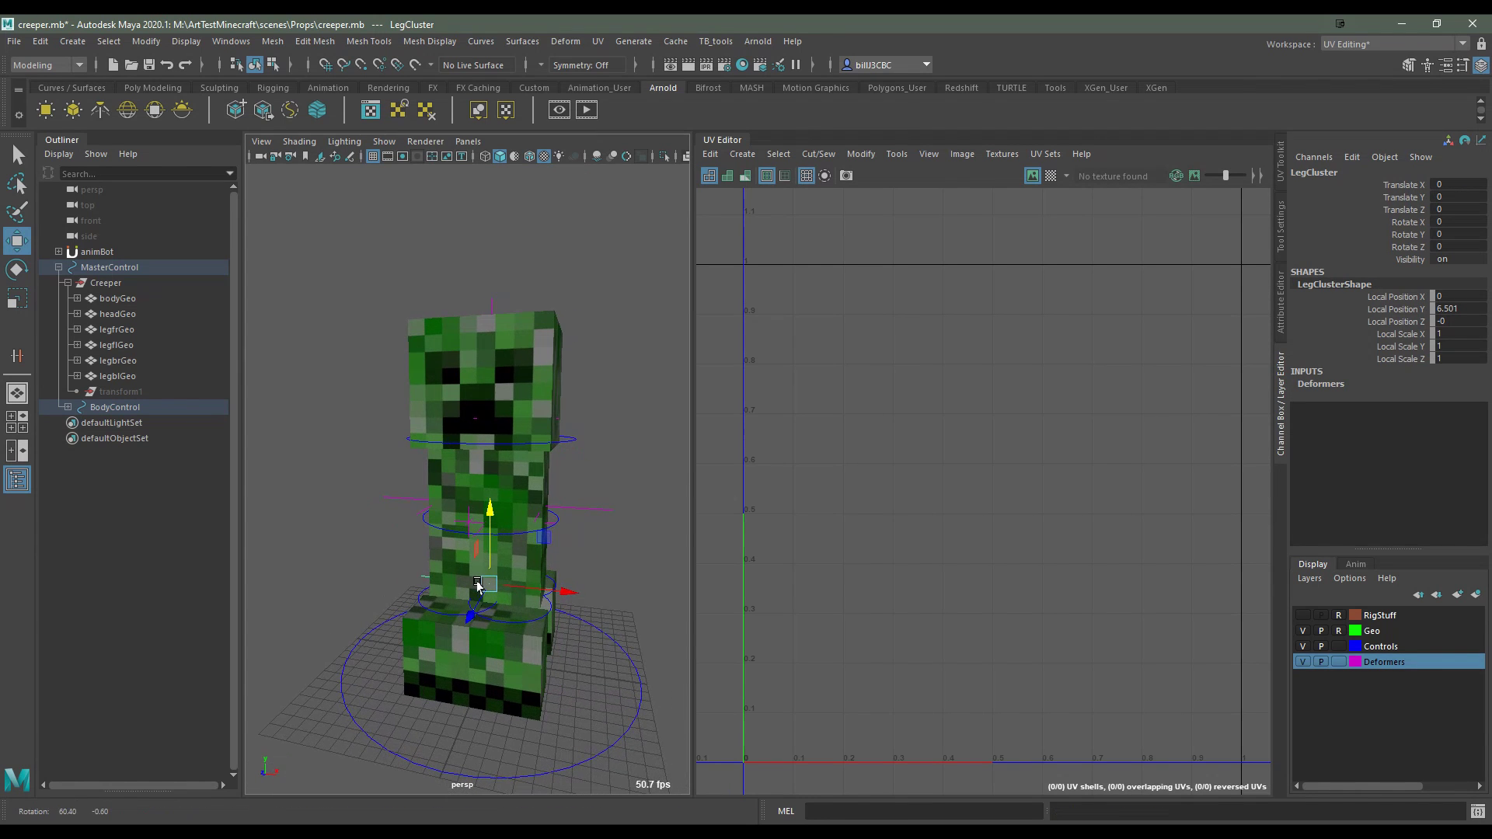
click(486, 376)
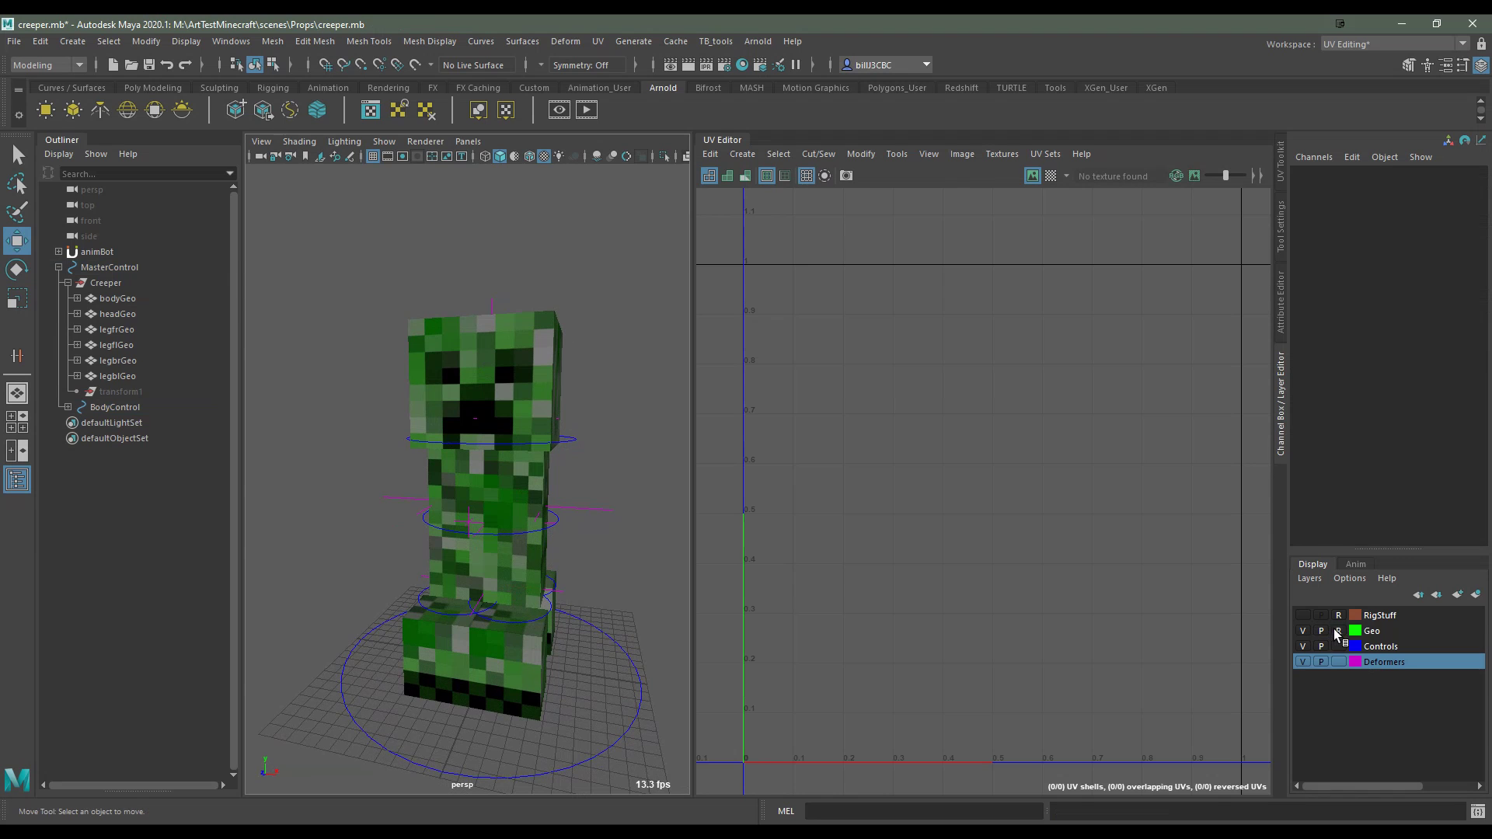
Select headGeo, bodyGeo and the leg meshes to show their combined UVs in the UV Editor
click(498, 386)
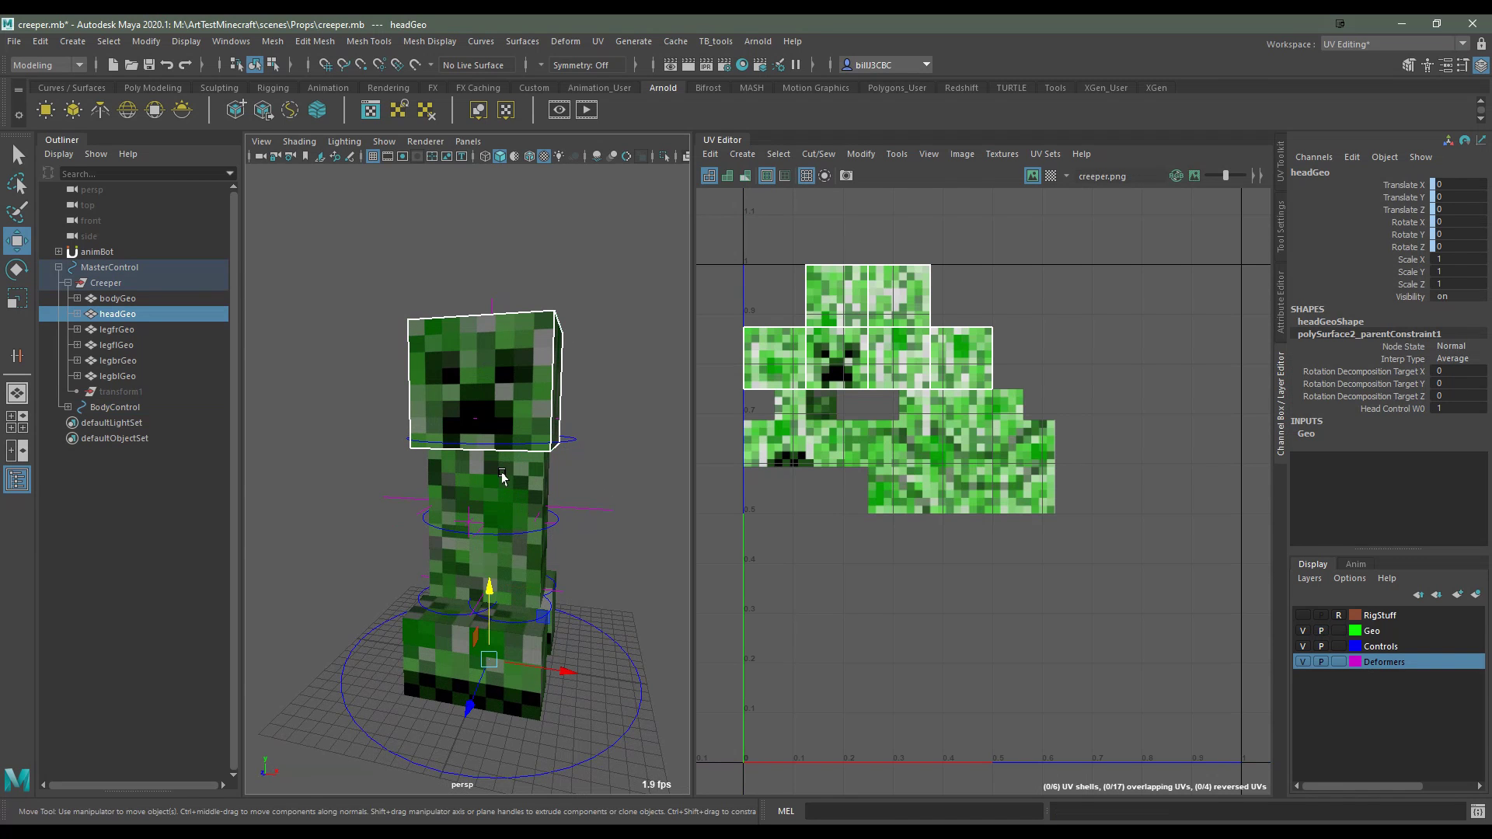
shift+click(502, 477)
shift+click(522, 647)
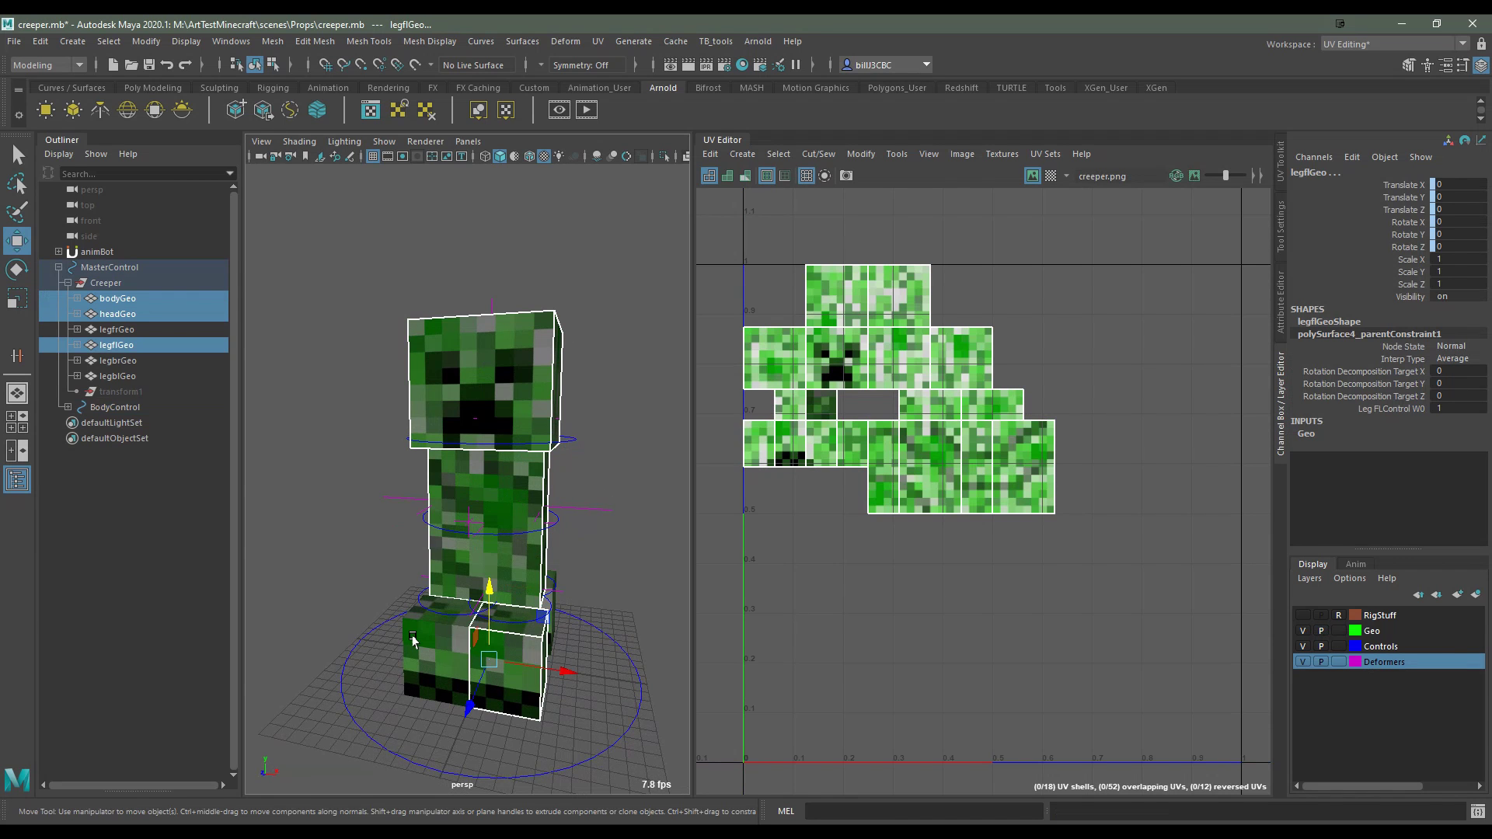
mouse_move(595, 647)
alt+mouse_down()
mouse_move(559, 652)
mouse_move(584, 674)
alt+mouse_up()
shift+click(544, 645)
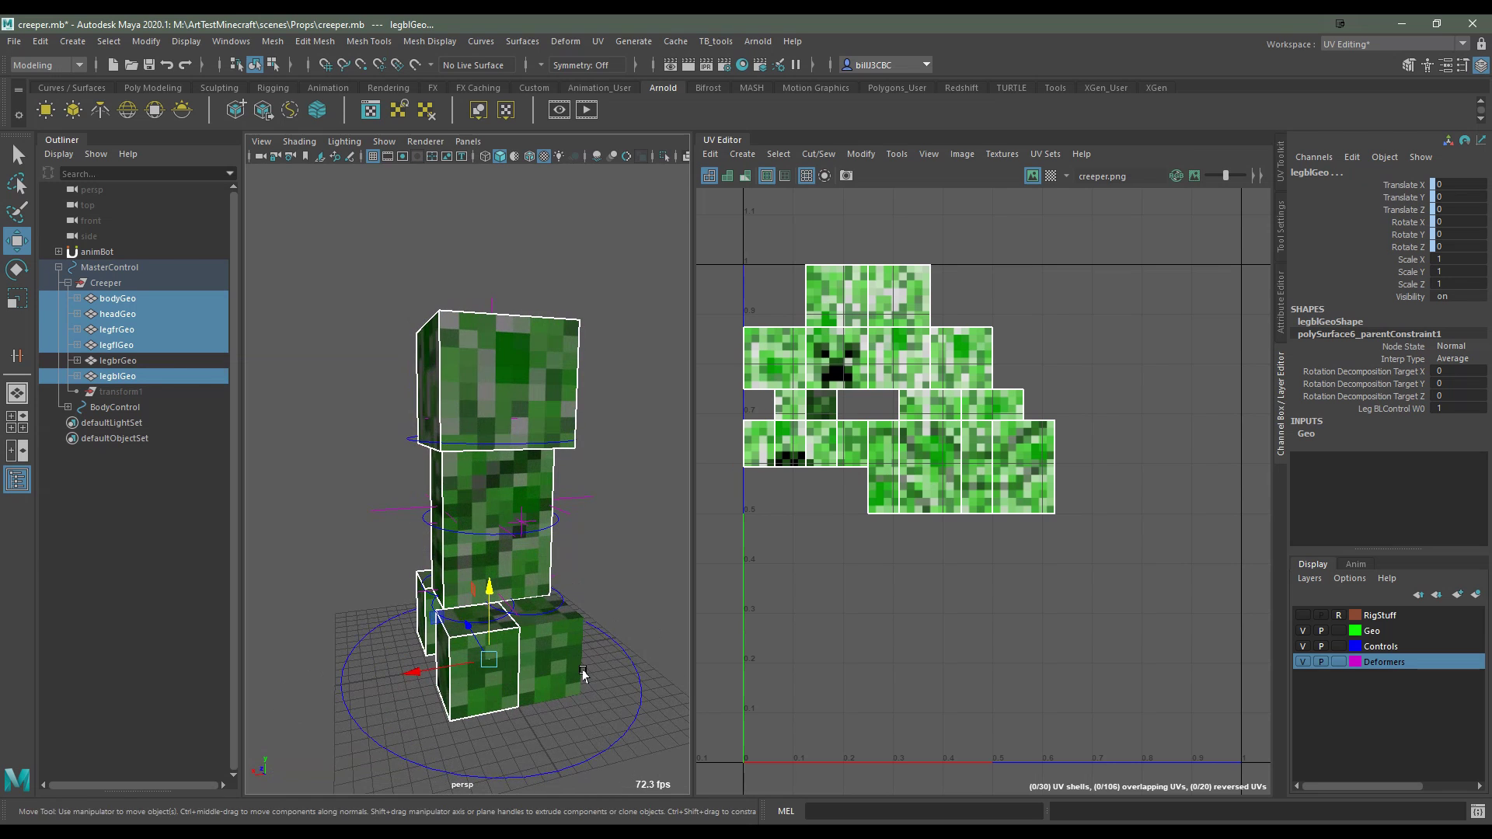
shift+click(561, 674)
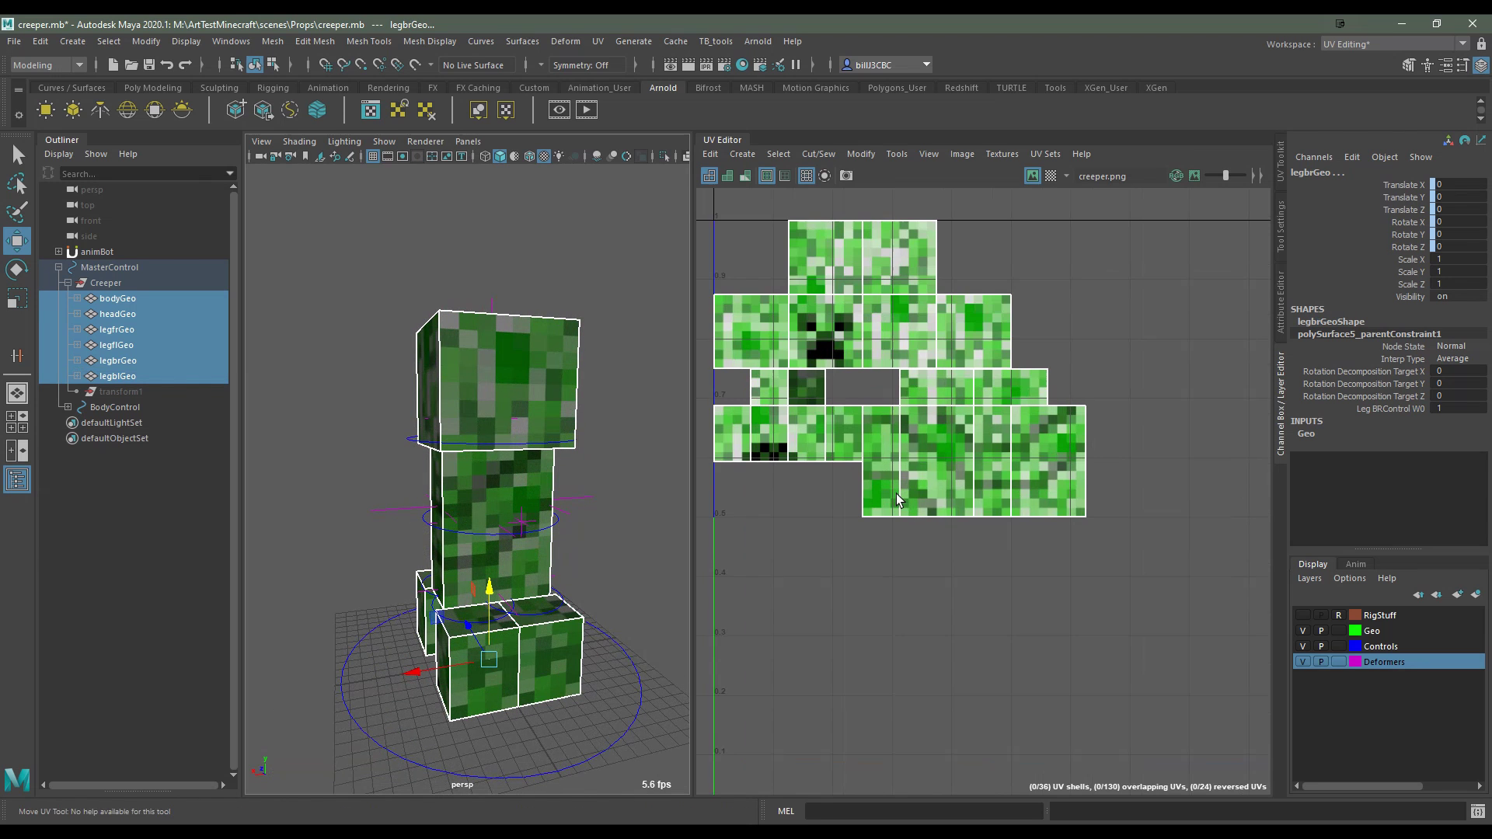
scroll(897, 493, up, 2)
alt+middle_drag(898, 493, 927, 562)
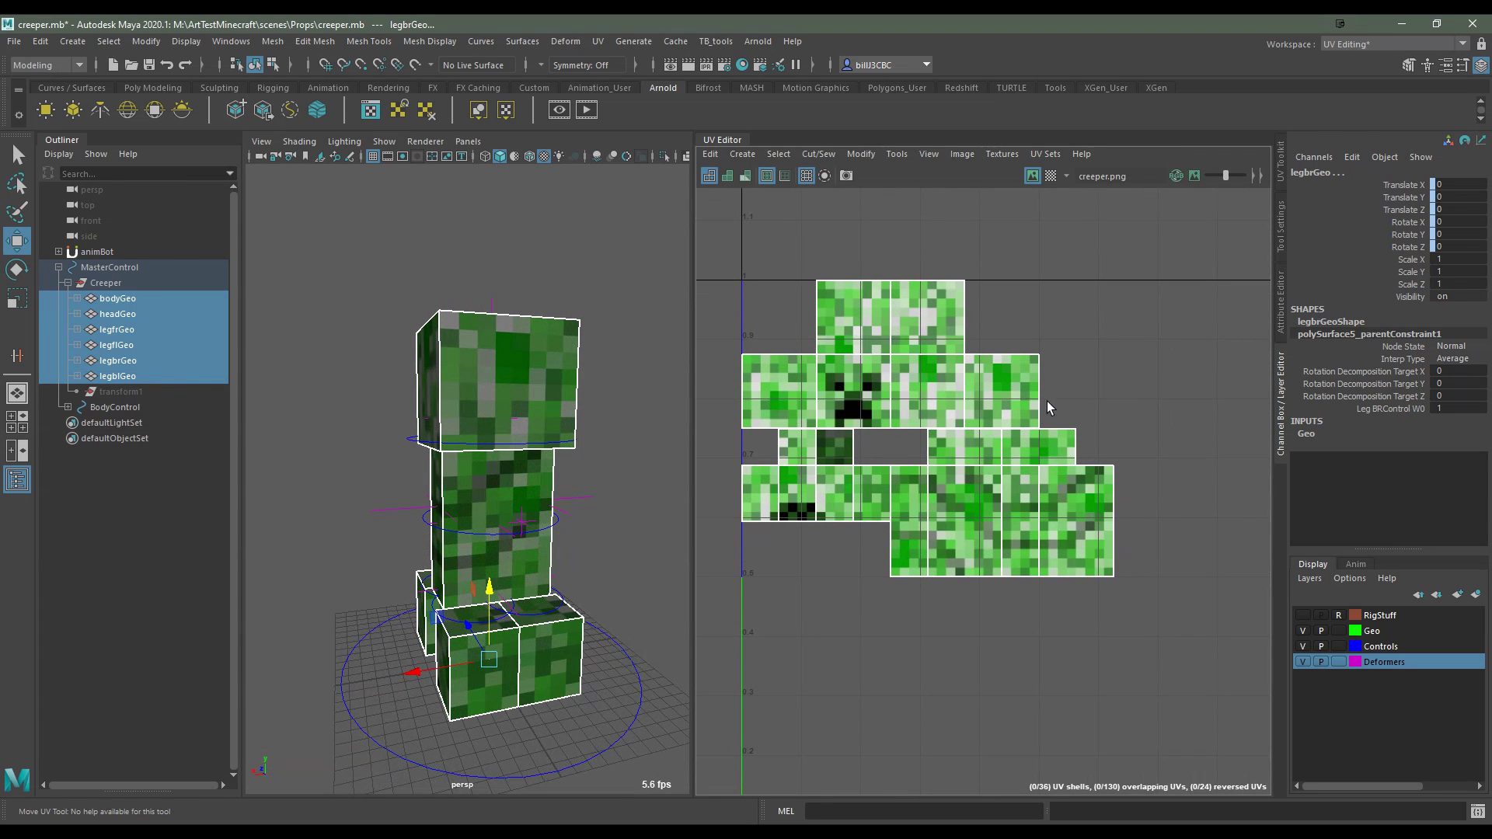
alt+drag(495, 525, 610, 526)
click(553, 522)
Cycle the BodyControl's Texture Flicker attribute through the creeper textures, ending at 0
click(556, 528)
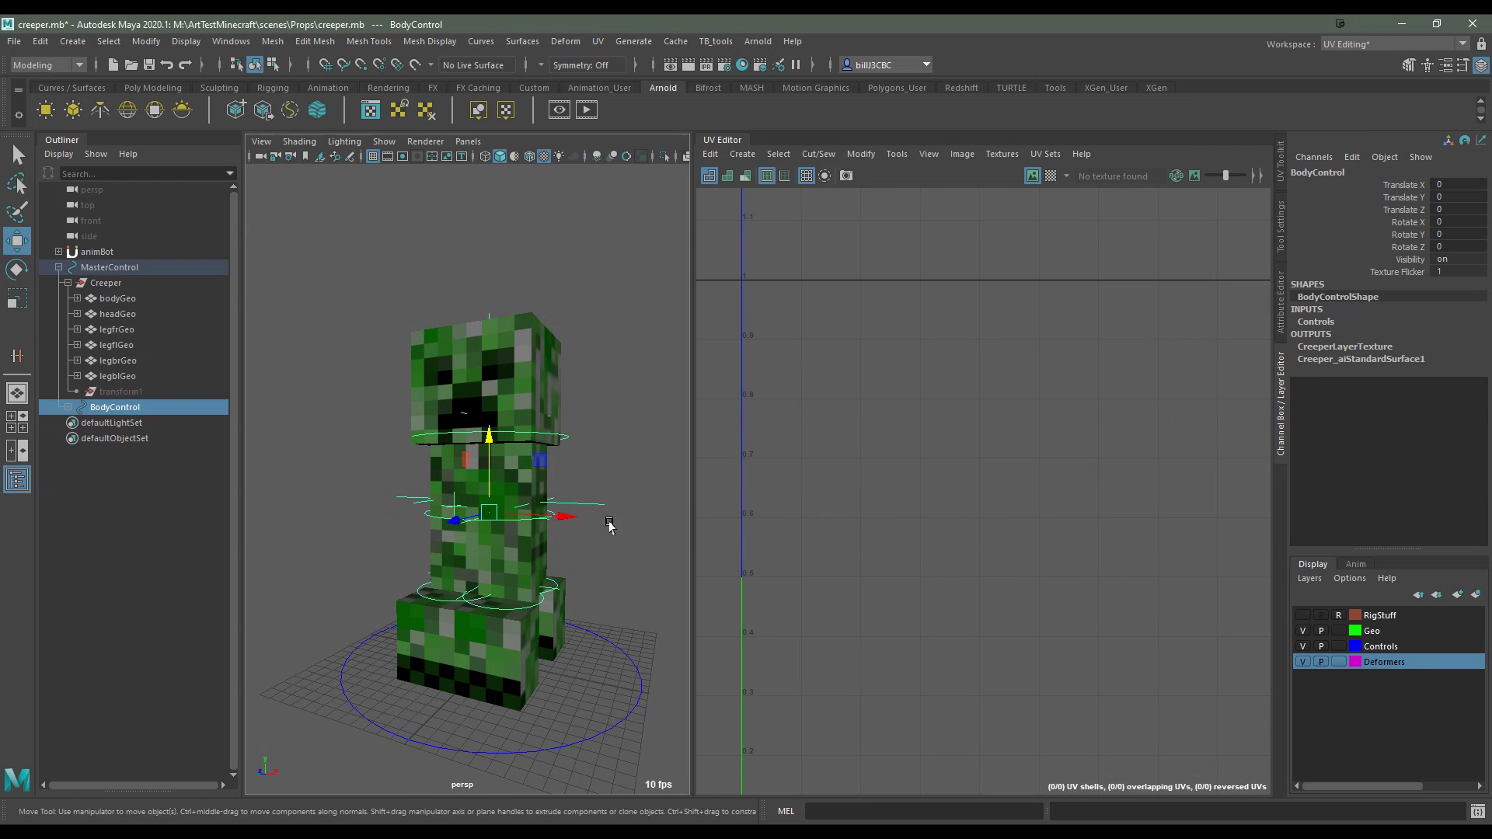
click(1407, 272)
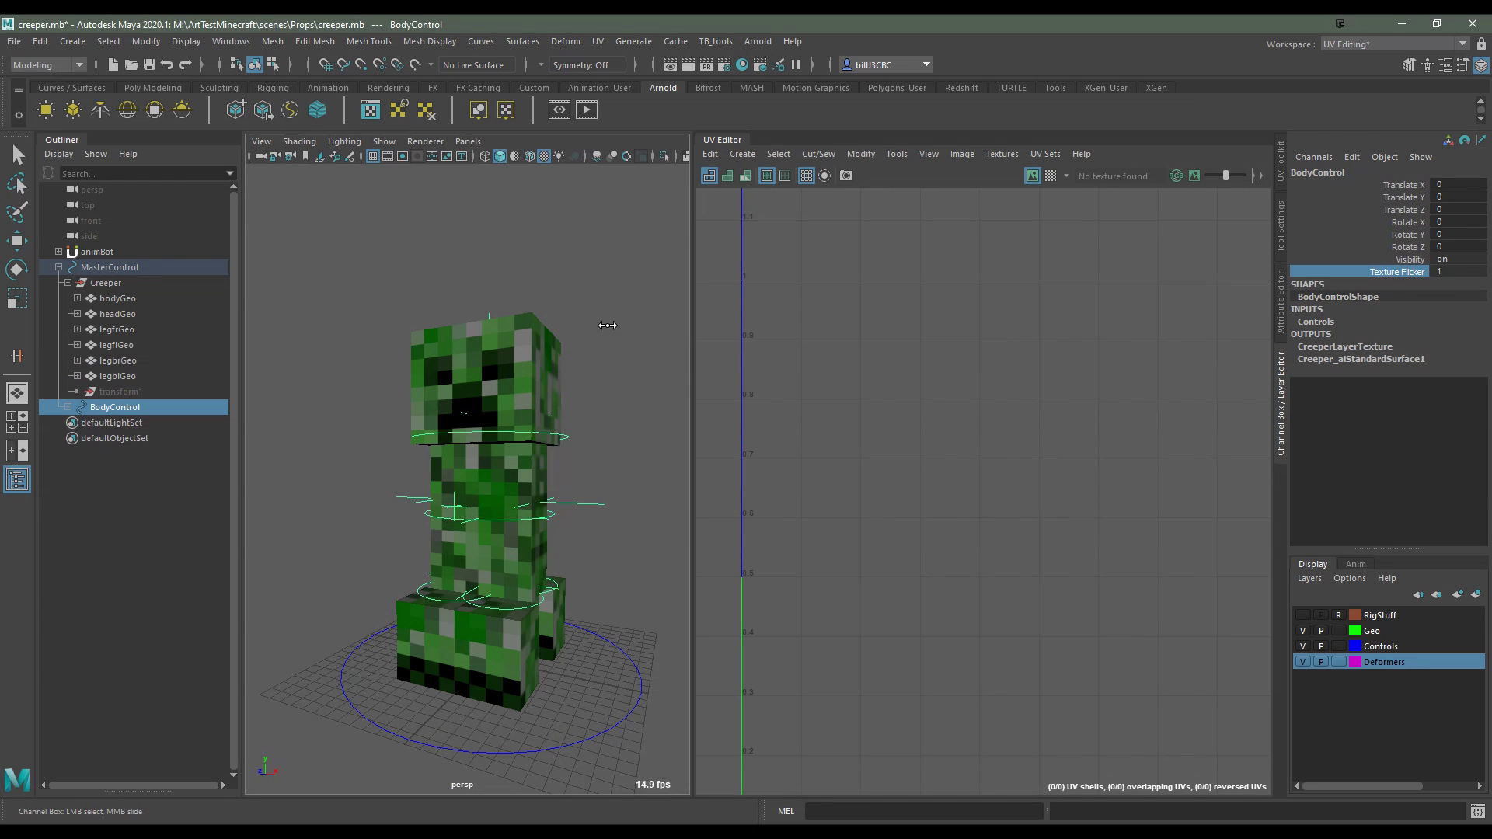
middle_drag(607, 324, 509, 321)
alt+drag(558, 417, 579, 427)
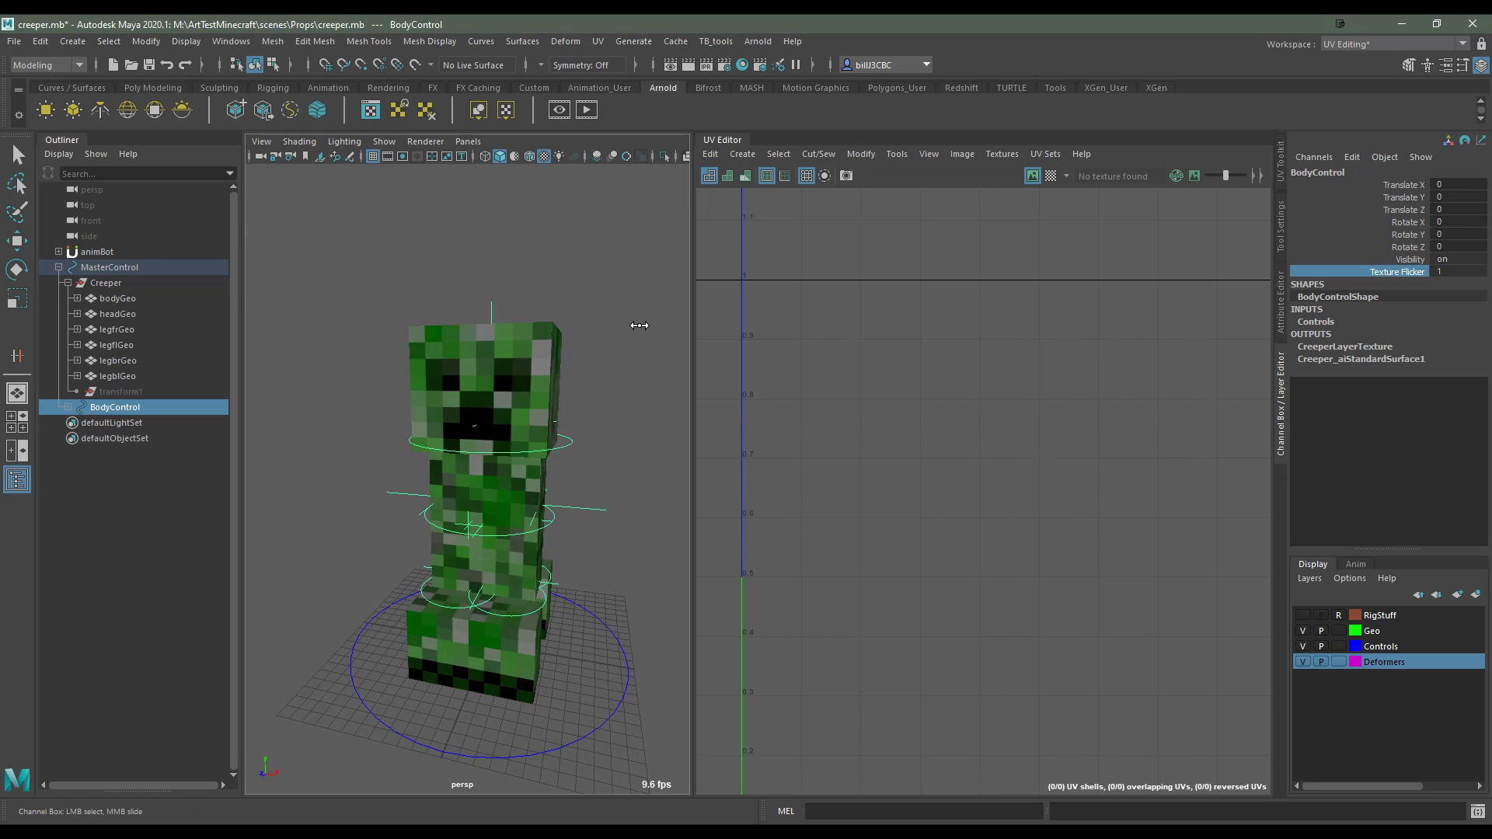
mouse_move(579, 427)
middle_down()
mouse_move(464, 320)
mouse_move(644, 322)
mouse_move(623, 327)
middle_up()
middle_drag(563, 401, 472, 354)
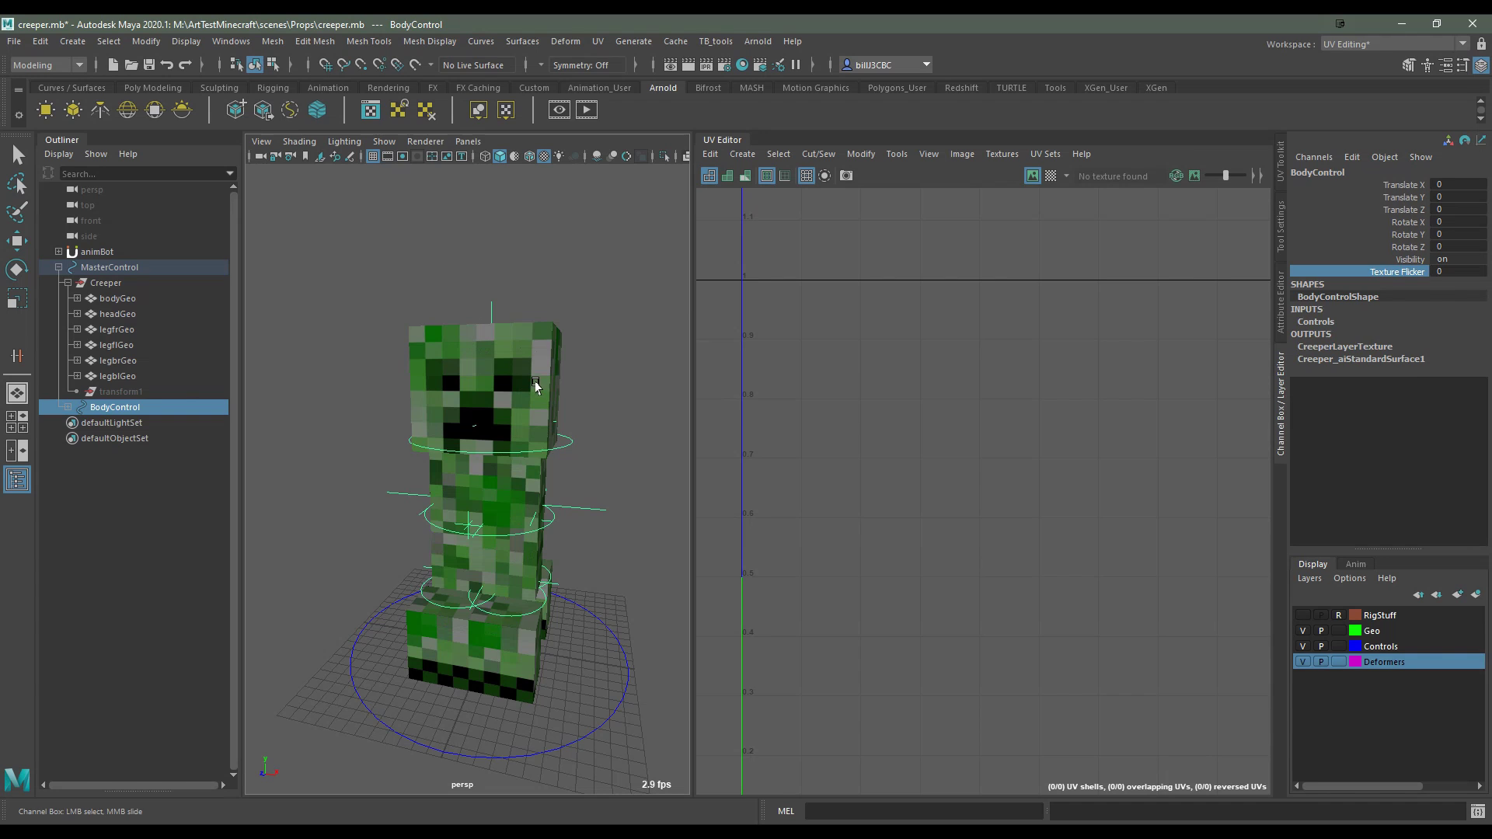
Show the creeper head's UVs, deselect, then orbit around the opened boat scene
click(536, 386)
key(w)
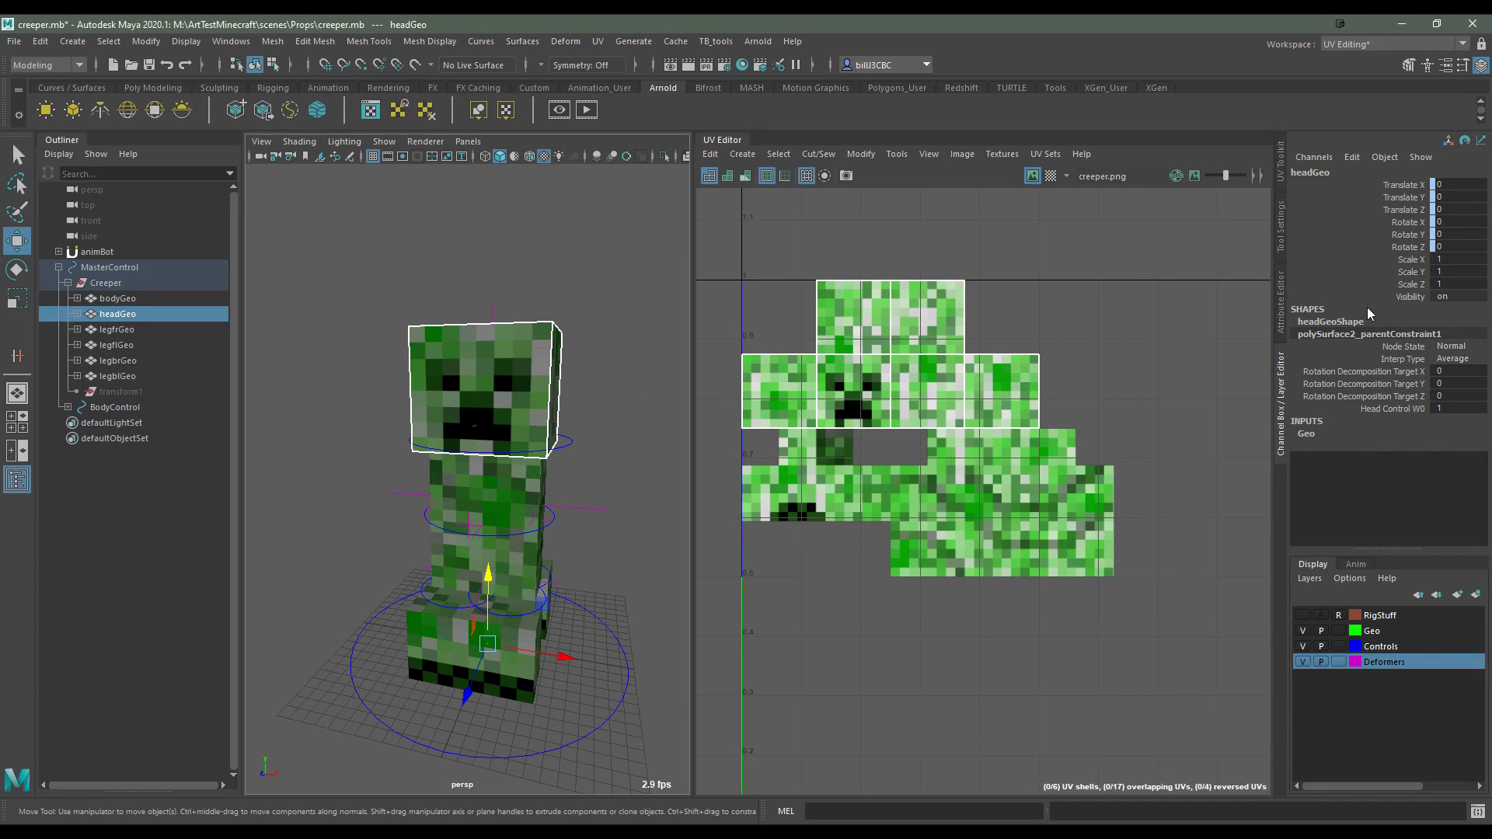
click(537, 534)
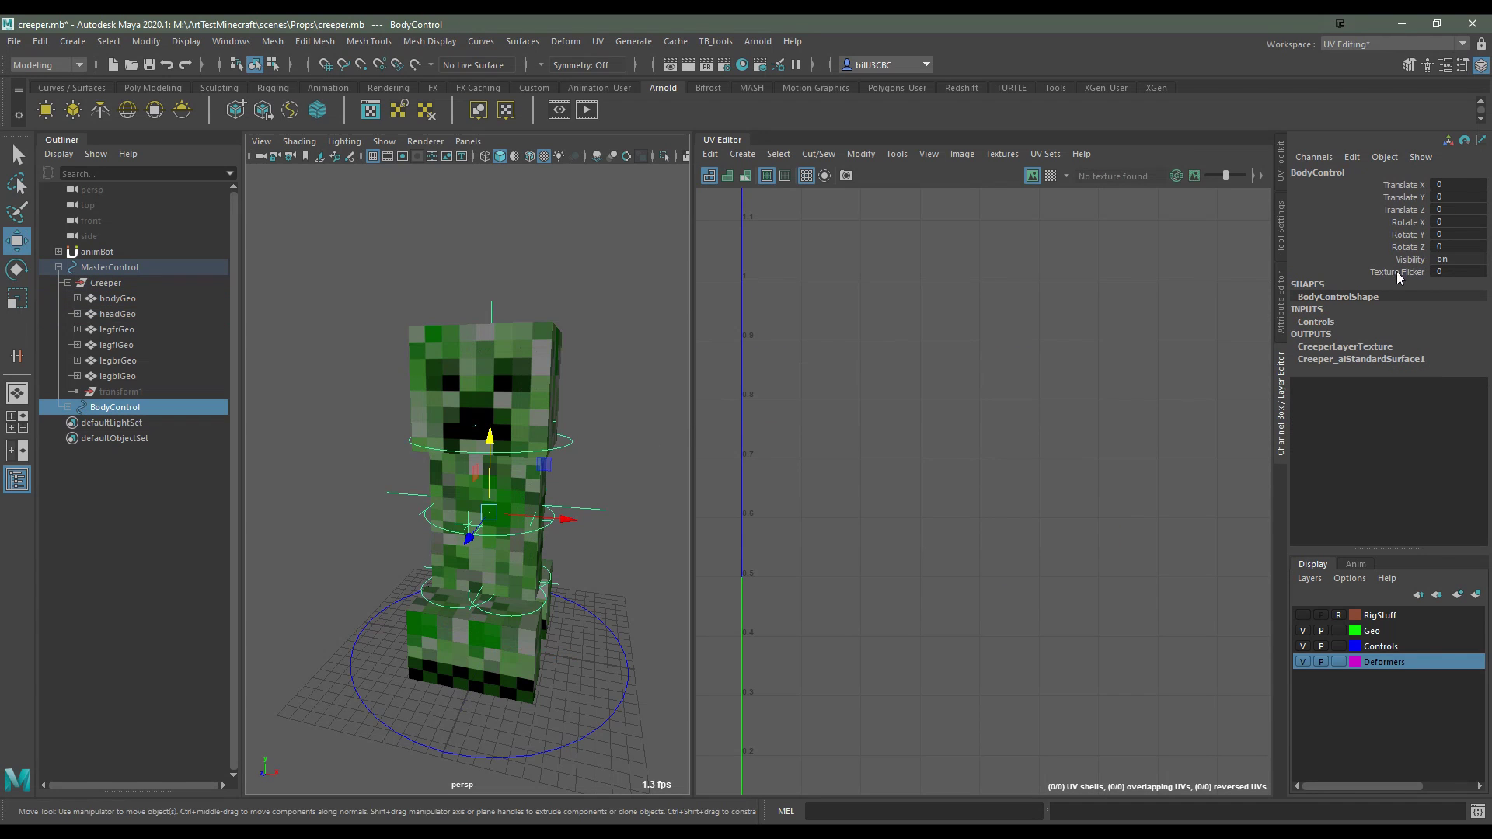
click(508, 346)
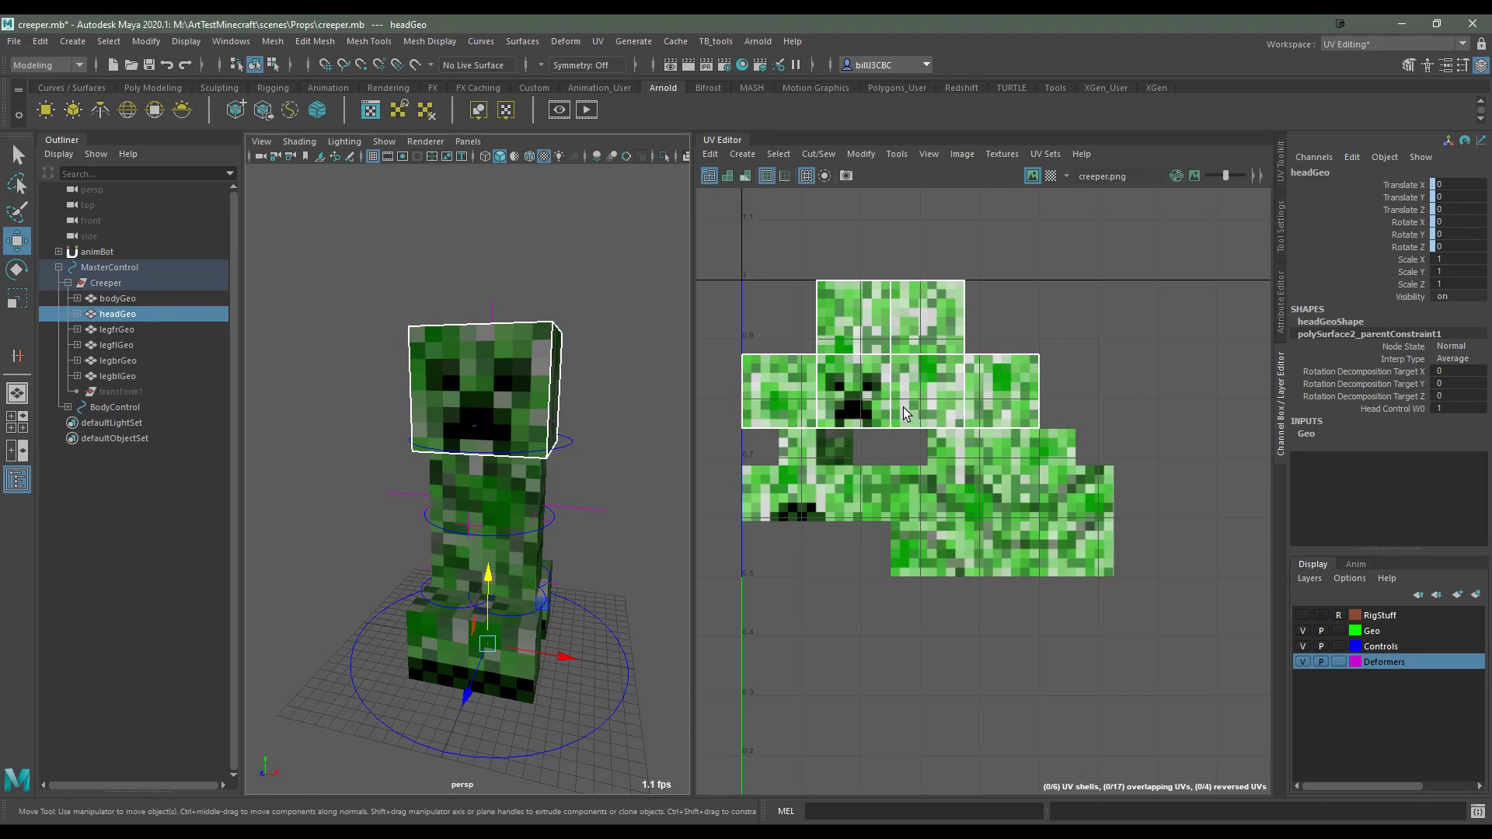
click(576, 223)
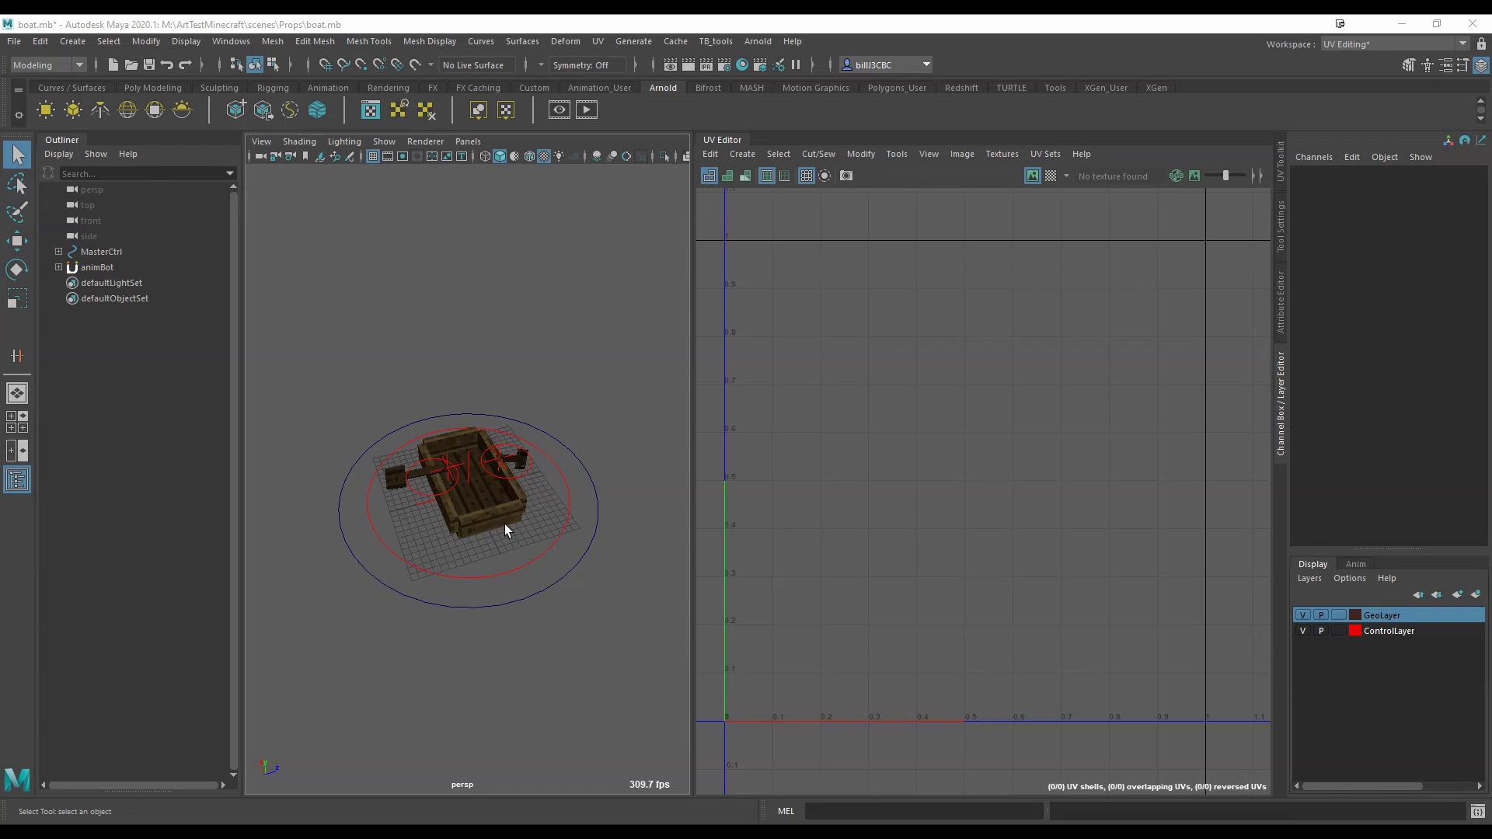
mouse_move(505, 524)
alt+mouse_down()
mouse_move(504, 550)
mouse_move(554, 524)
mouse_move(590, 528)
alt+mouse_up()
alt+right_drag(590, 528, 551, 513)
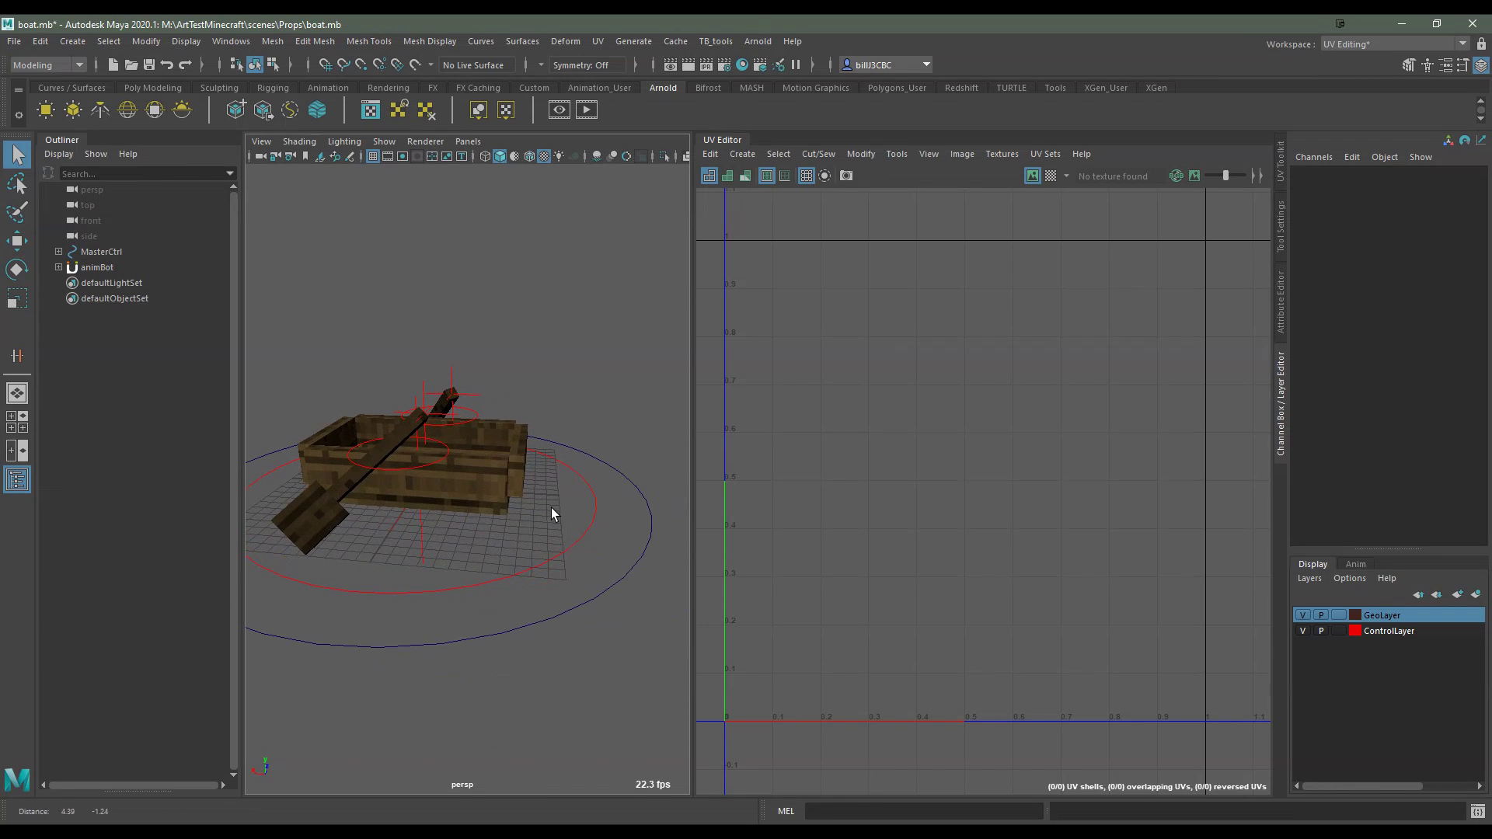
click(594, 595)
key(r)
mouse_move(516, 548)
mouse_down()
mouse_move(808, 573)
mouse_move(598, 548)
mouse_up()
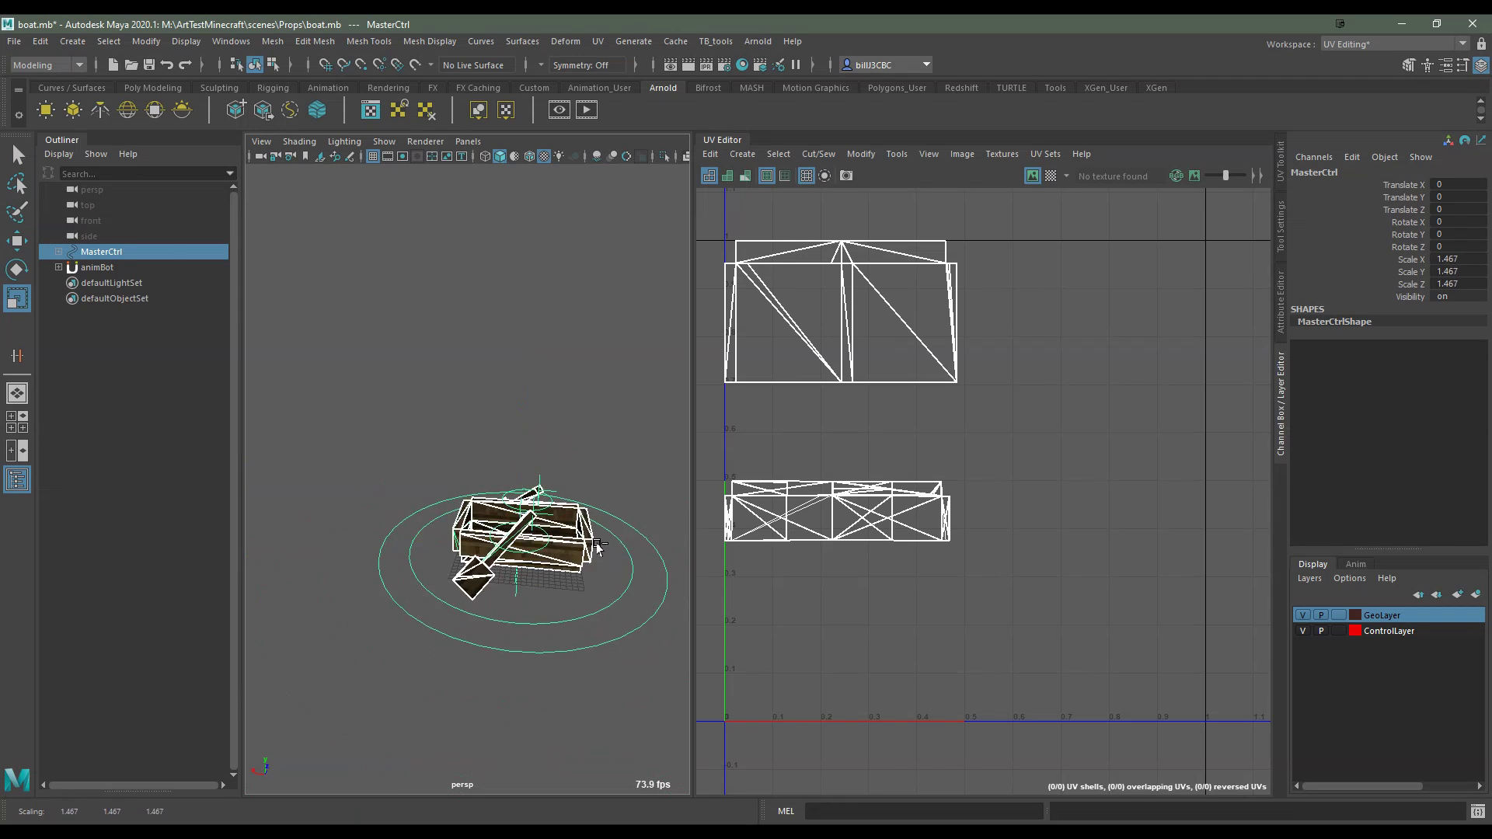
key(ctrl+z)
key(ctrl+z)
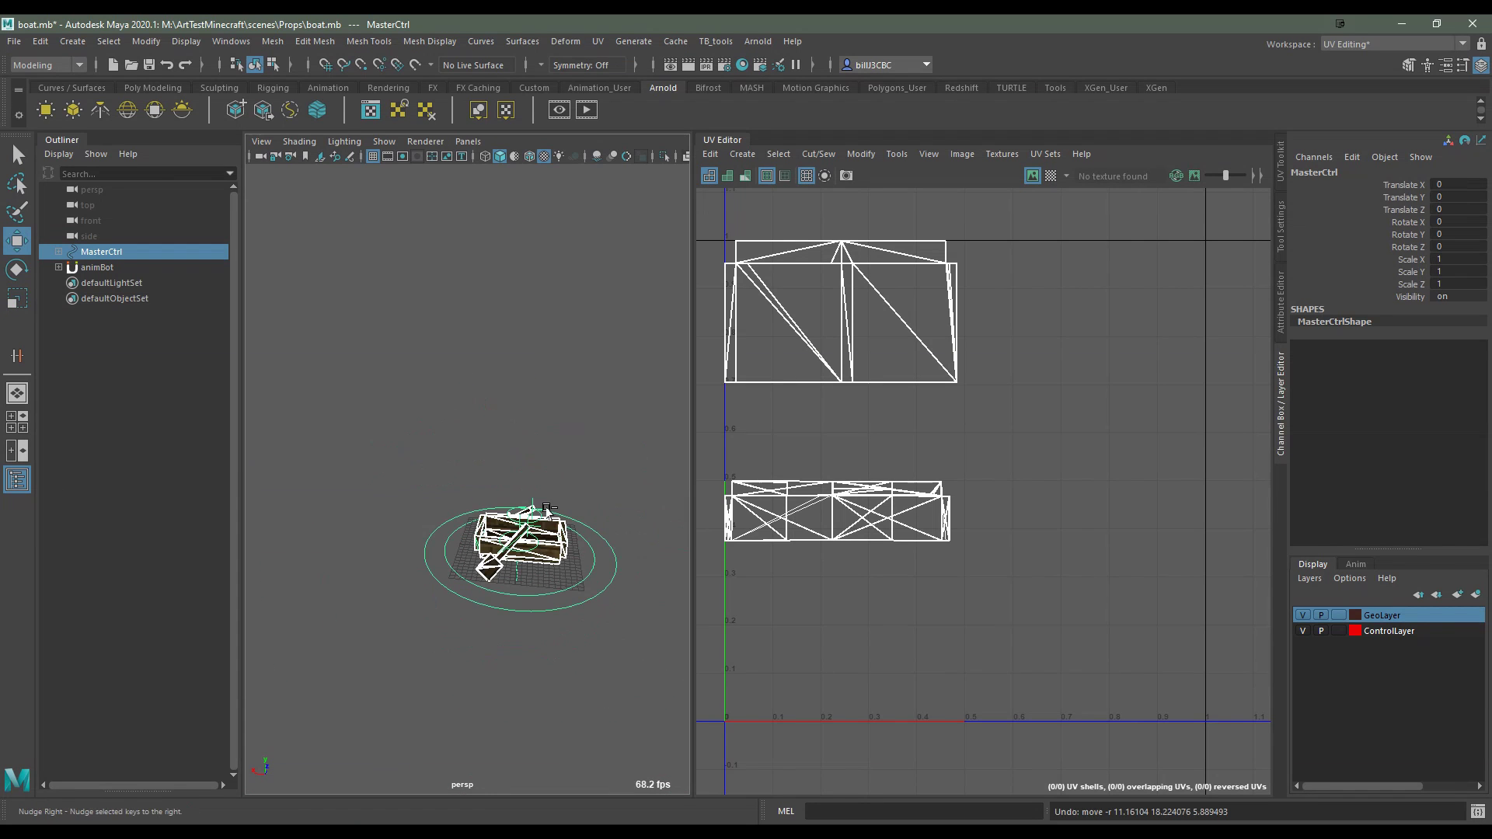
click(570, 595)
drag(517, 549, 525, 554)
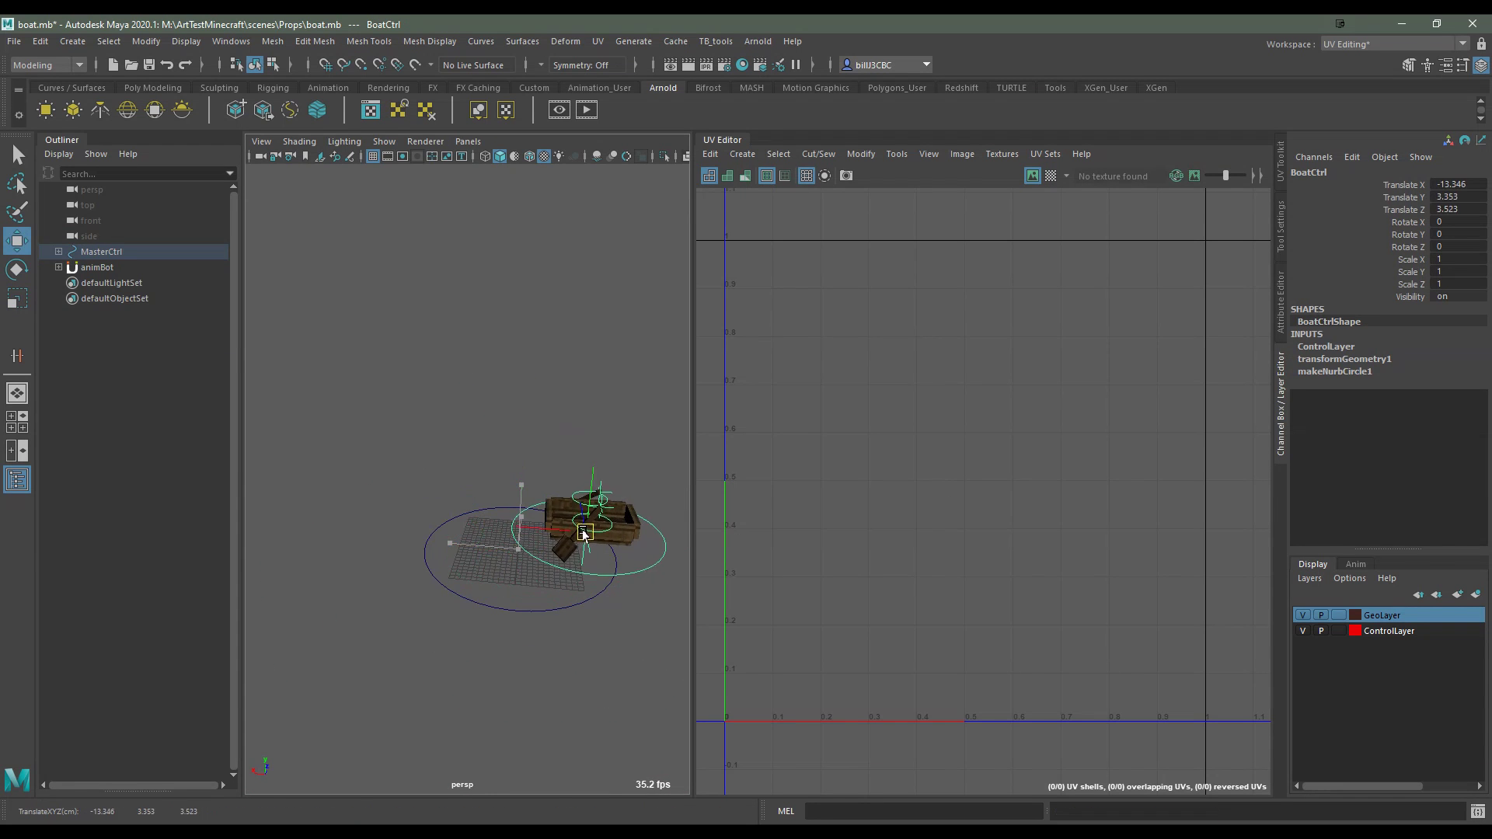
key(ctrl+z)
key(f)
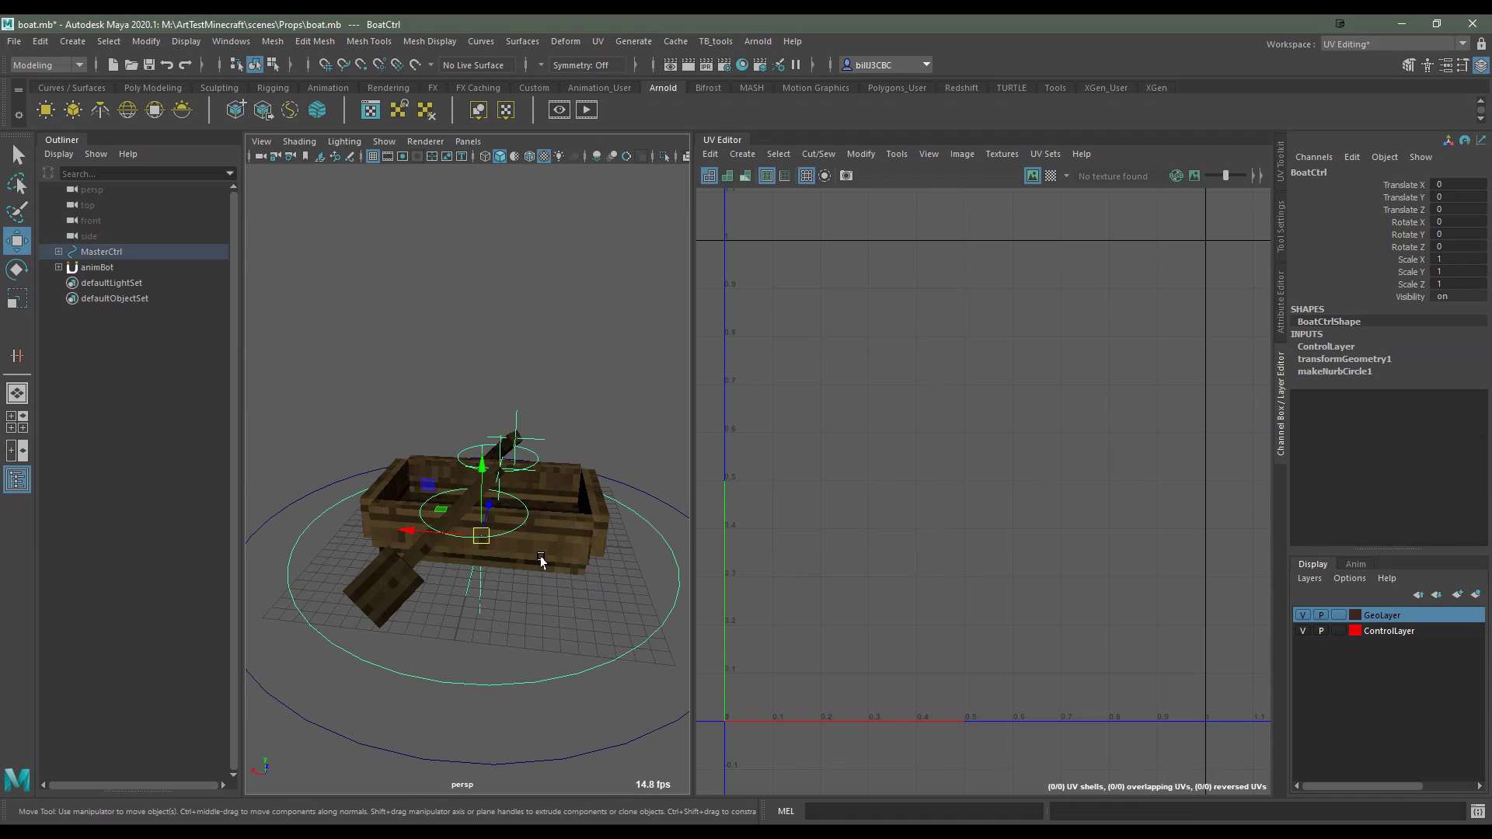
click(508, 536)
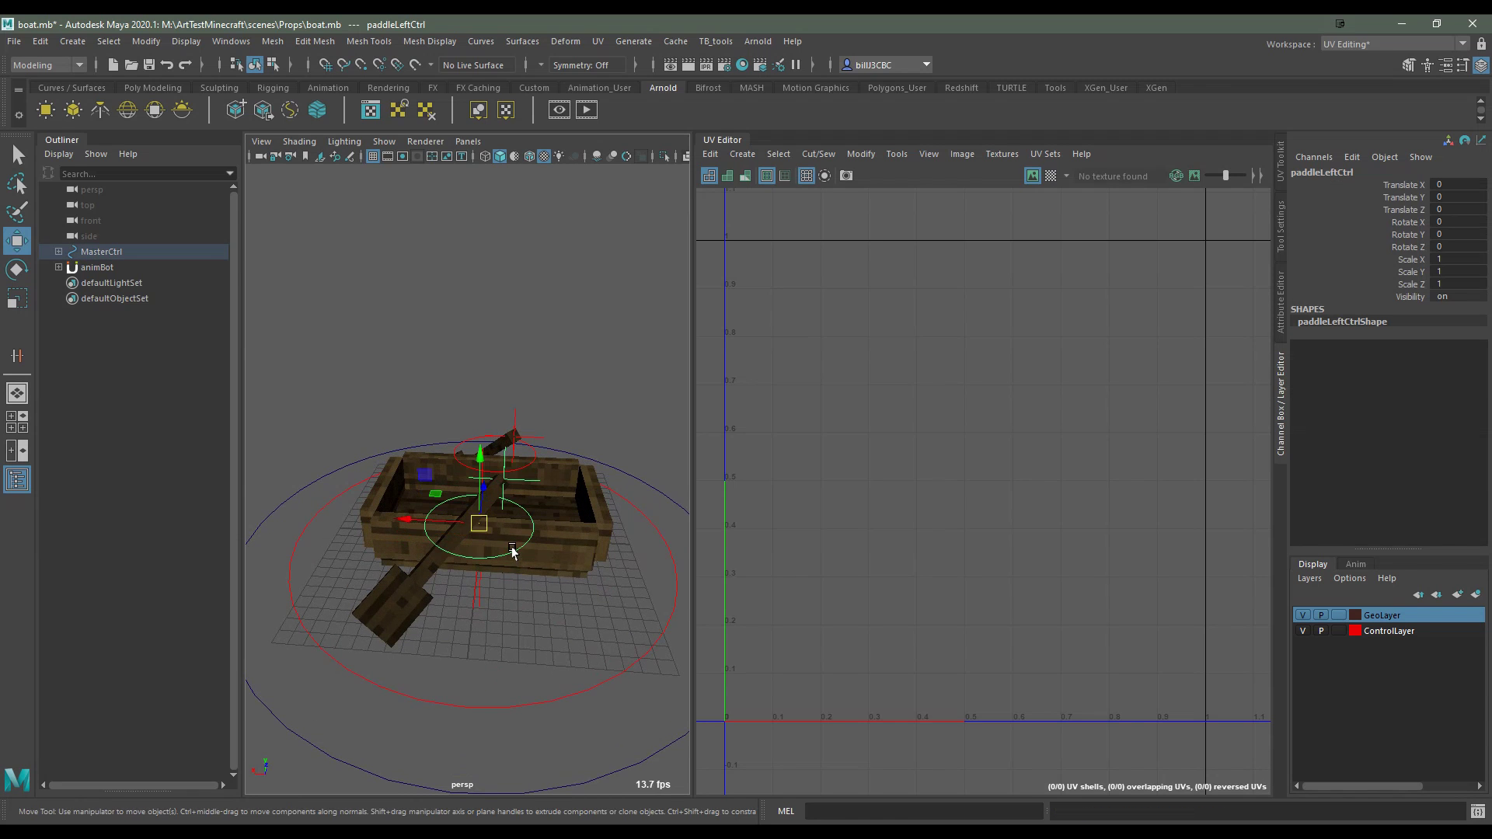
key(e)
mouse_move(513, 536)
mouse_down()
mouse_move(466, 510)
mouse_move(513, 378)
mouse_move(358, 418)
mouse_move(614, 465)
mouse_up()
key(ctrl+z)
key(w)
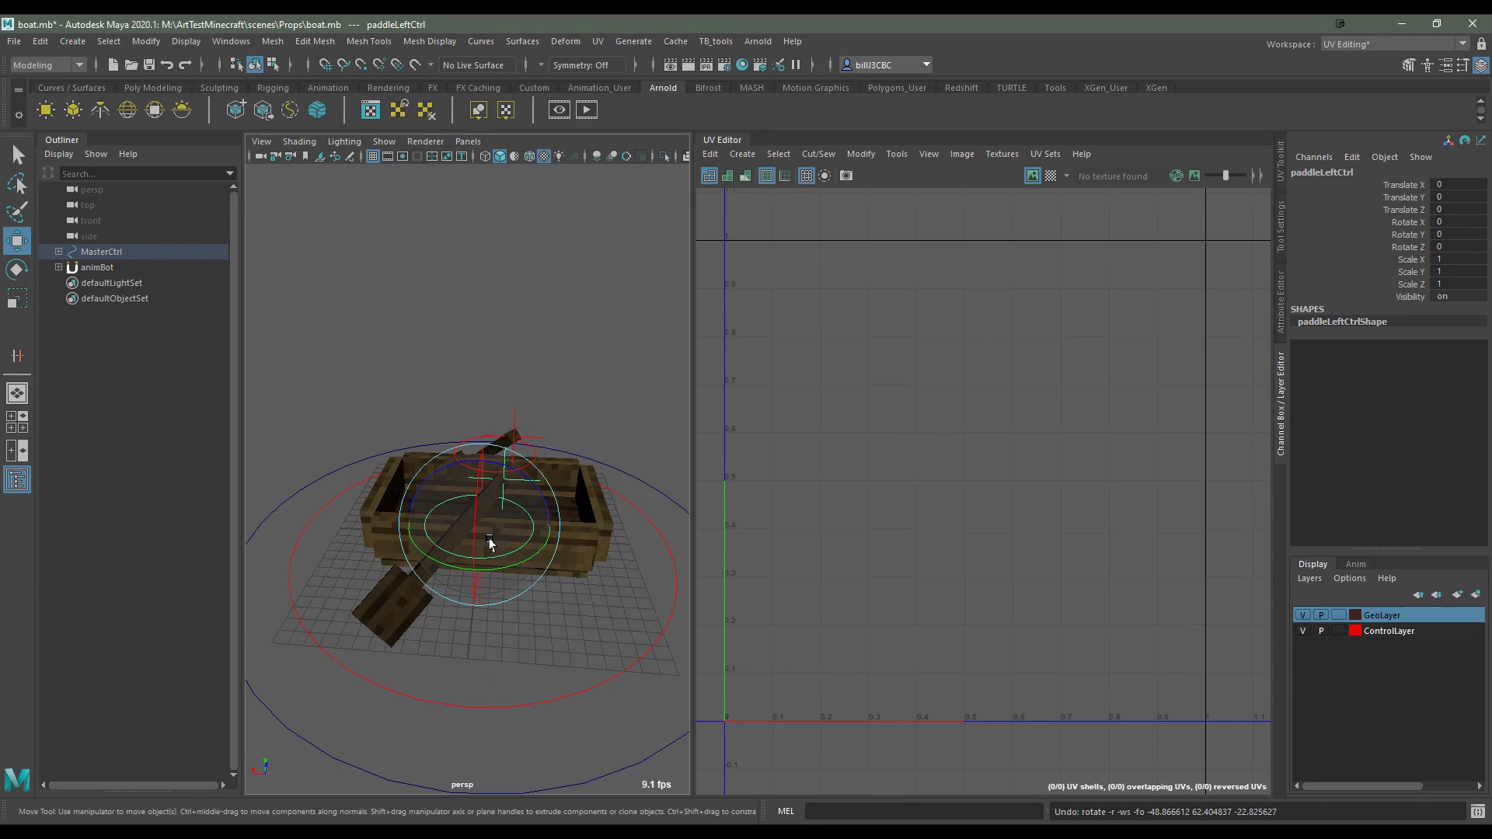
mouse_move(491, 517)
mouse_down()
mouse_move(542, 525)
mouse_move(399, 549)
mouse_move(393, 516)
mouse_move(413, 532)
mouse_move(606, 521)
mouse_move(572, 416)
mouse_up()
key(ctrl+z)
Test-rotate the right paddle control, then undo the rotation
click(412, 533)
key(ctrl+z)
key(e)
drag(547, 556, 726, 436)
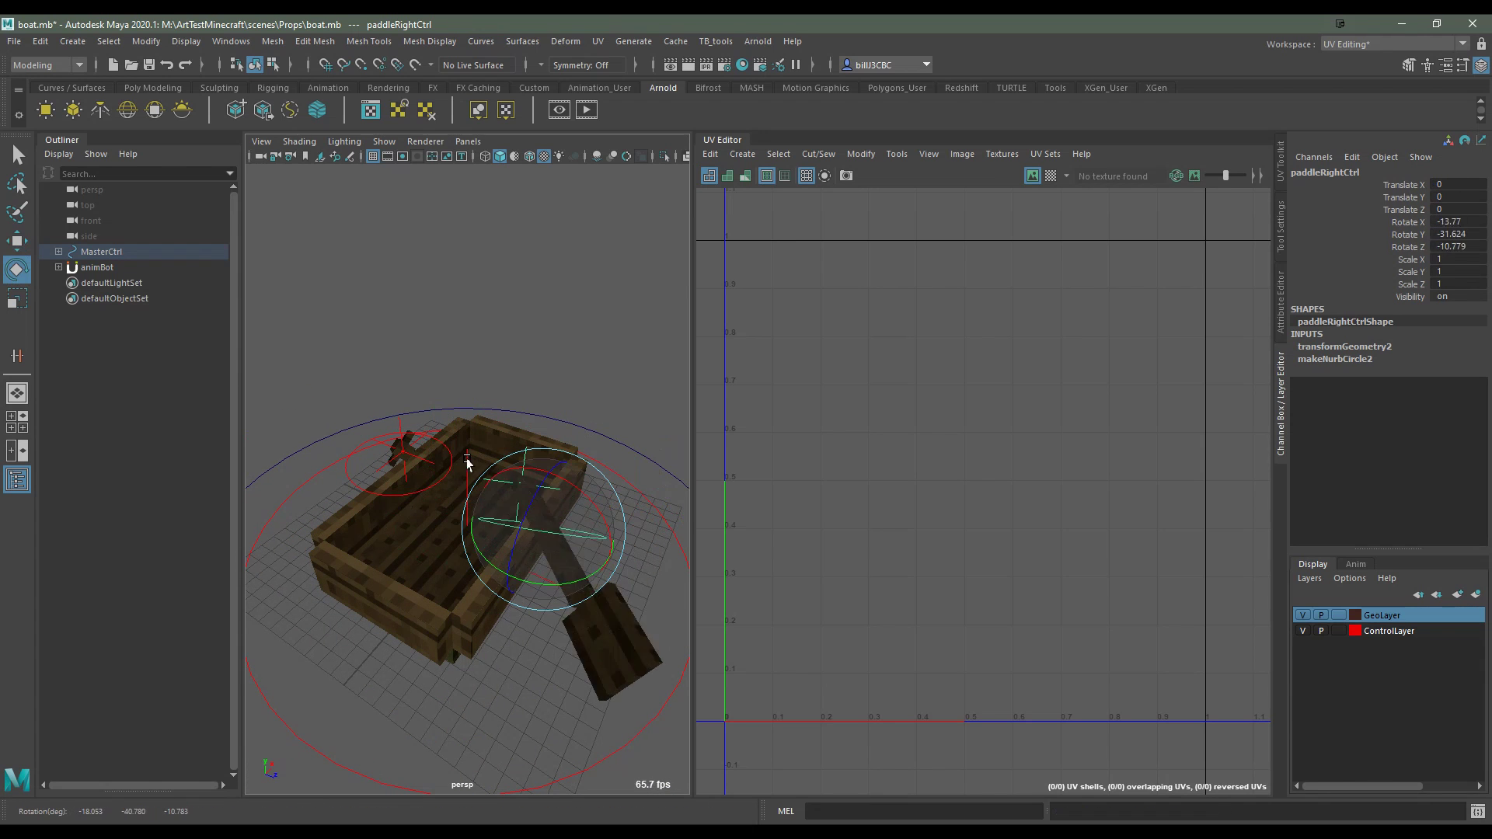
key(ctrl+z)
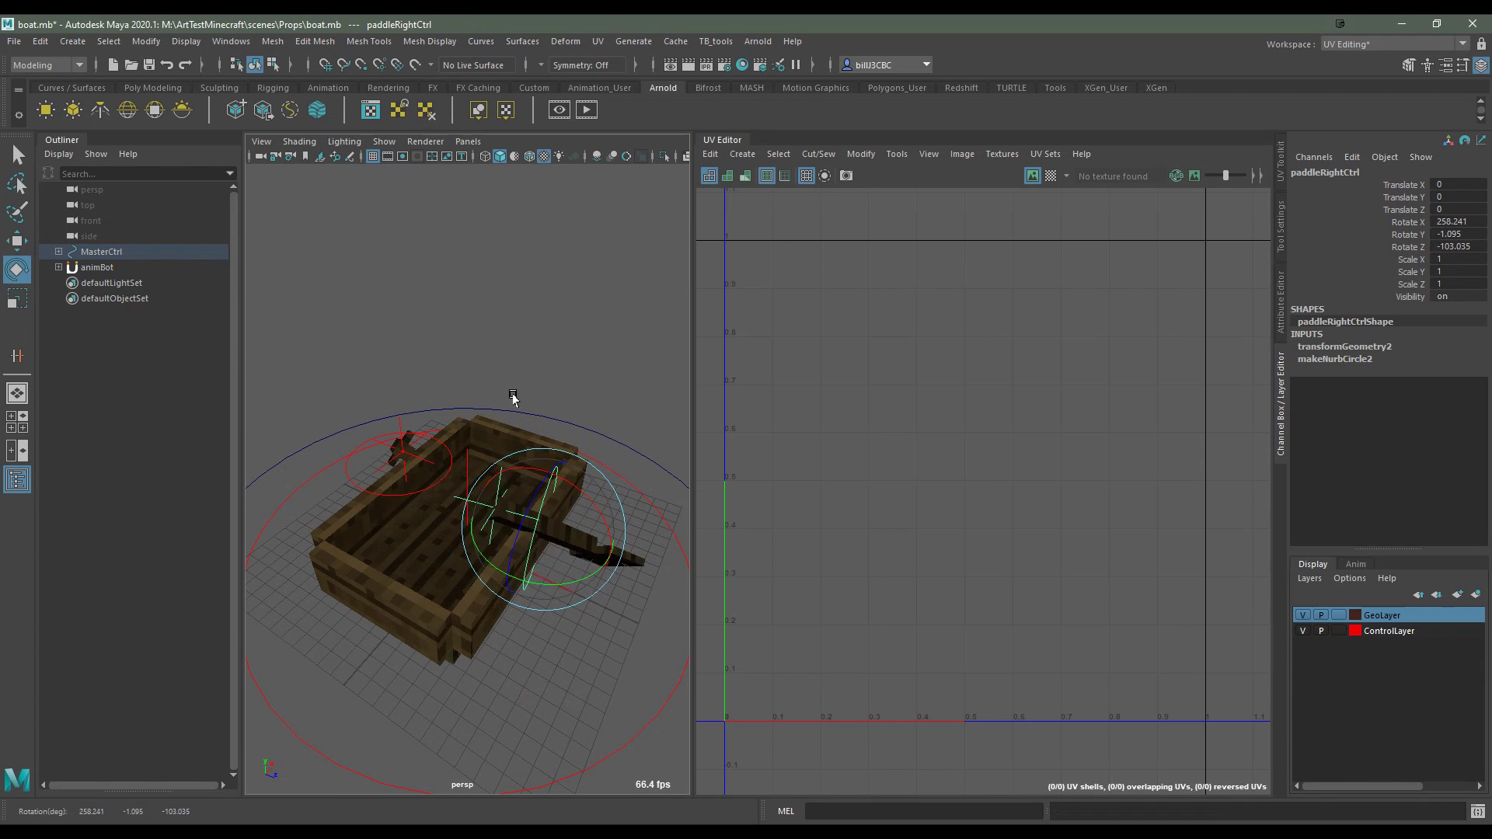
Select the Boat mesh to show its UV layout in the UV Editor
scroll(544, 506, down, 5)
alt+drag(544, 505, 708, 507)
alt+middle_drag(707, 506, 459, 547)
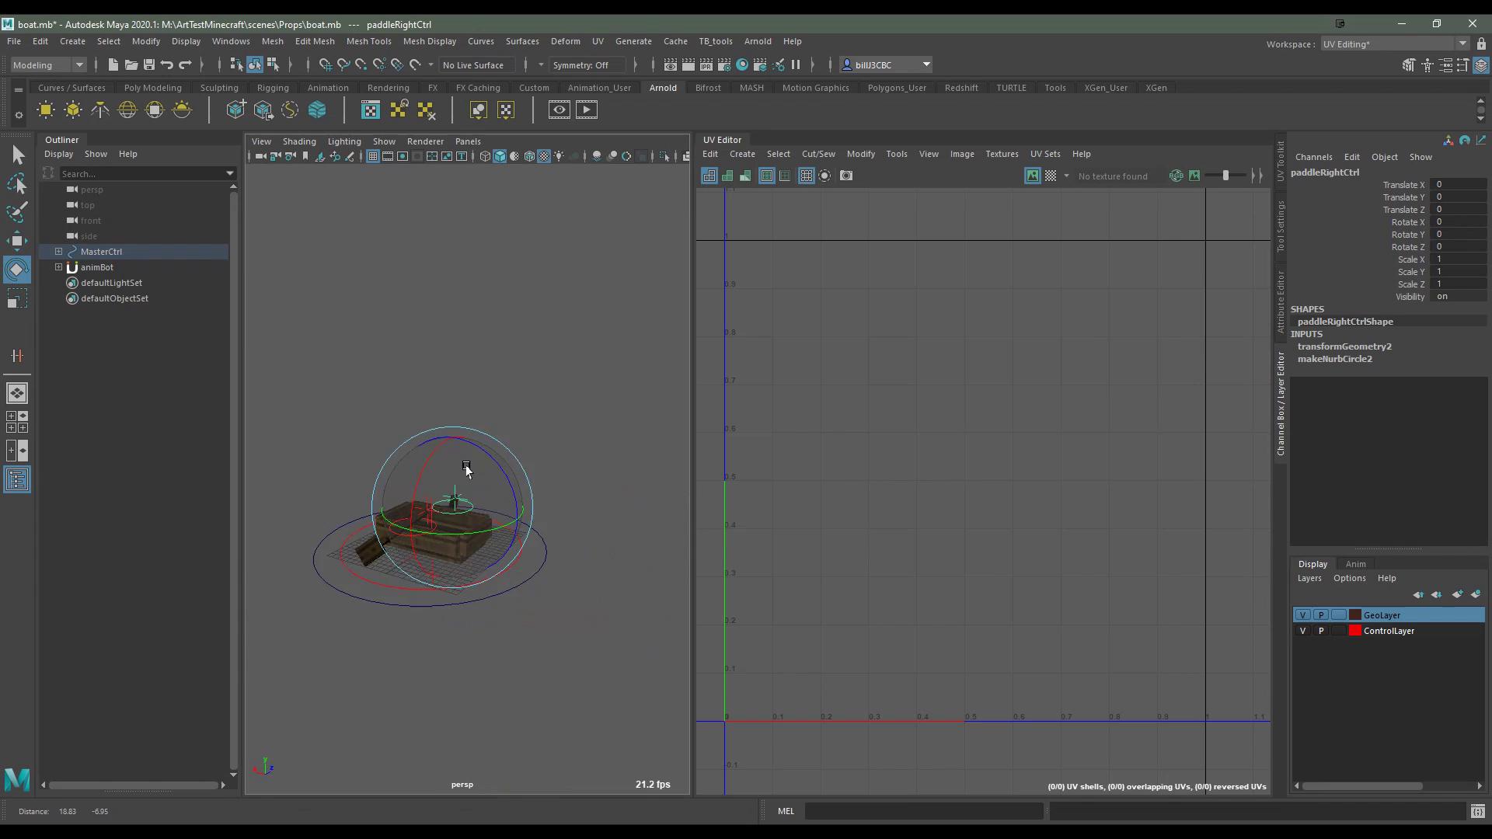
scroll(459, 547, up, 3)
click(438, 647)
mouse_move(438, 647)
alt+mouse_down()
mouse_move(477, 493)
mouse_move(482, 590)
alt+mouse_up()
click(483, 589)
key(w)
Show the Left_padle and padle_Right UV layouts and pan to see all shells
click(287, 530)
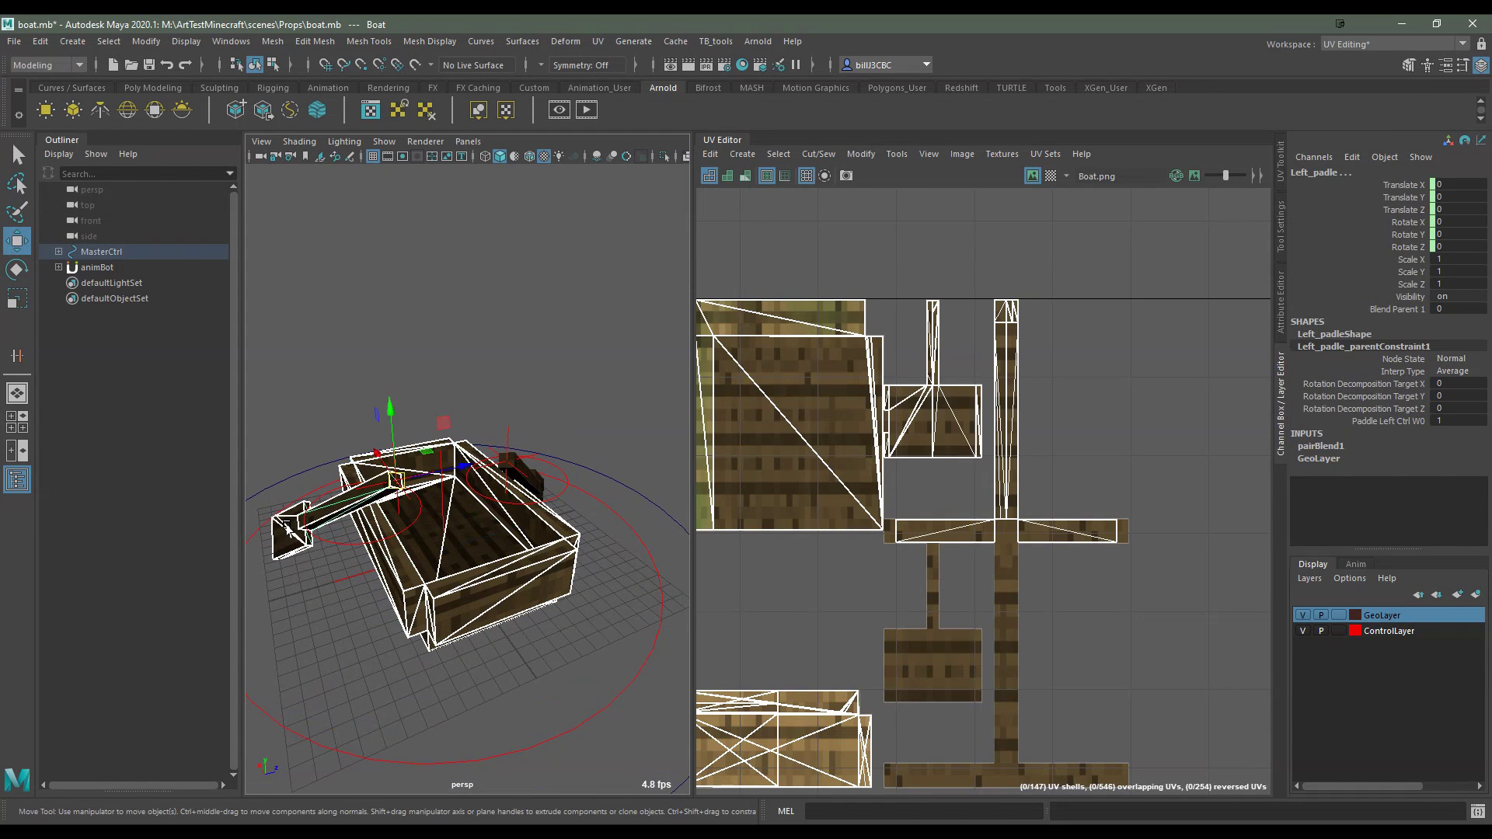
click(537, 481)
scroll(923, 497, down, 2)
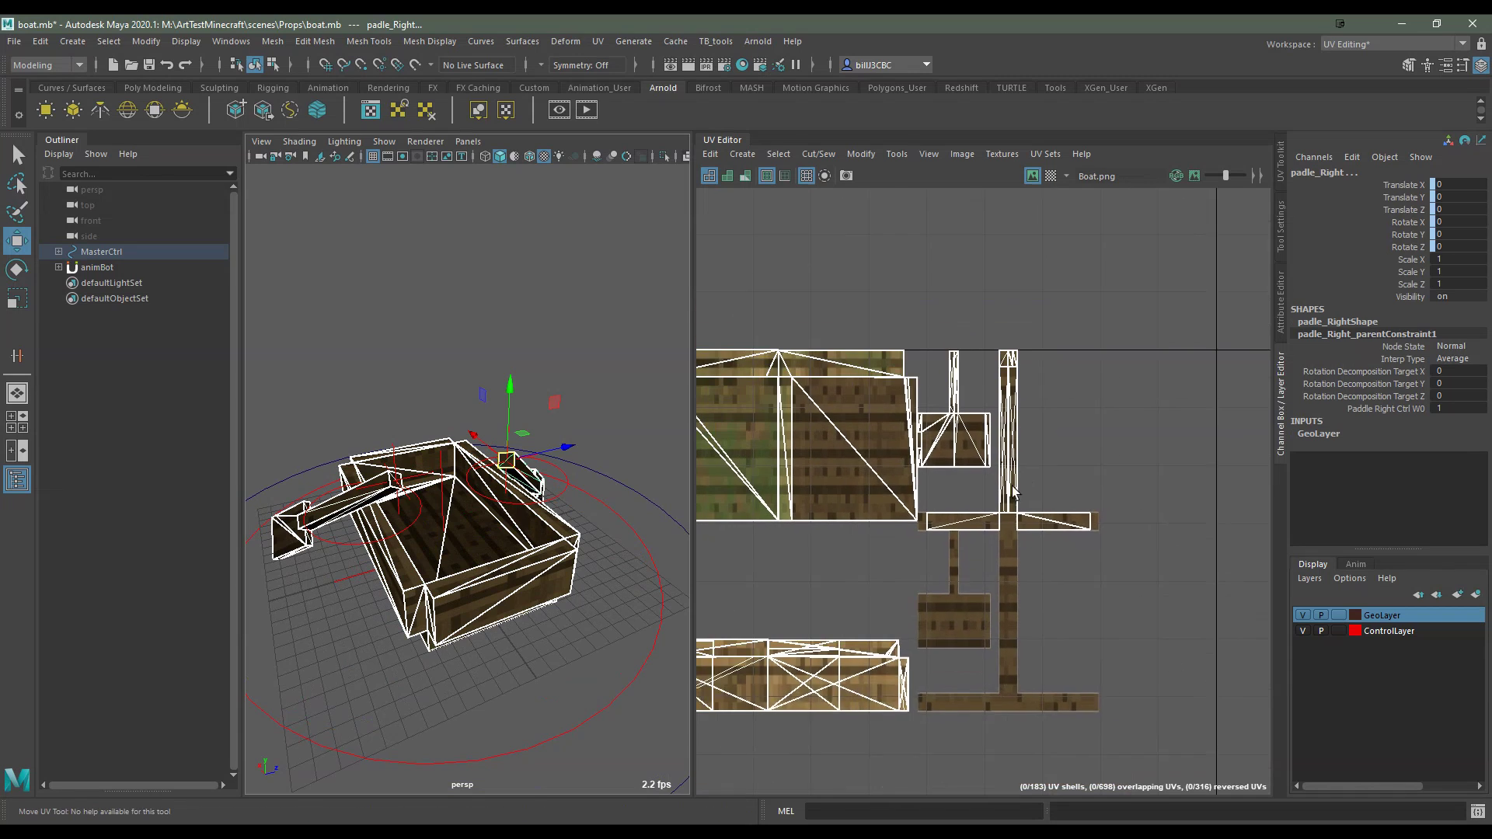
alt+middle_drag(922, 497, 1108, 466)
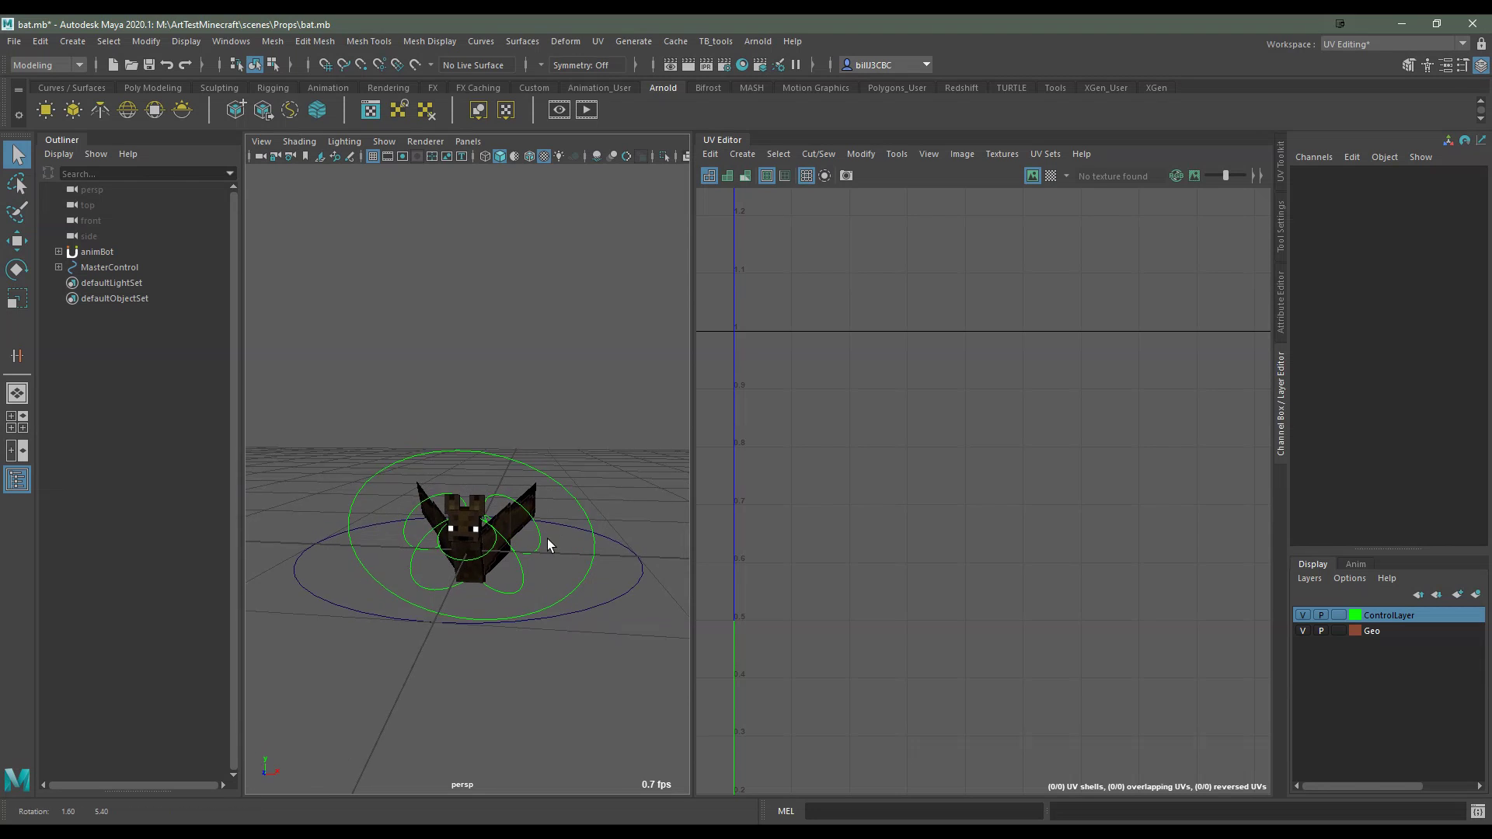
Test-scale the bat's MasterControl, then undo the scale
alt+drag(547, 538, 600, 614)
click(602, 600)
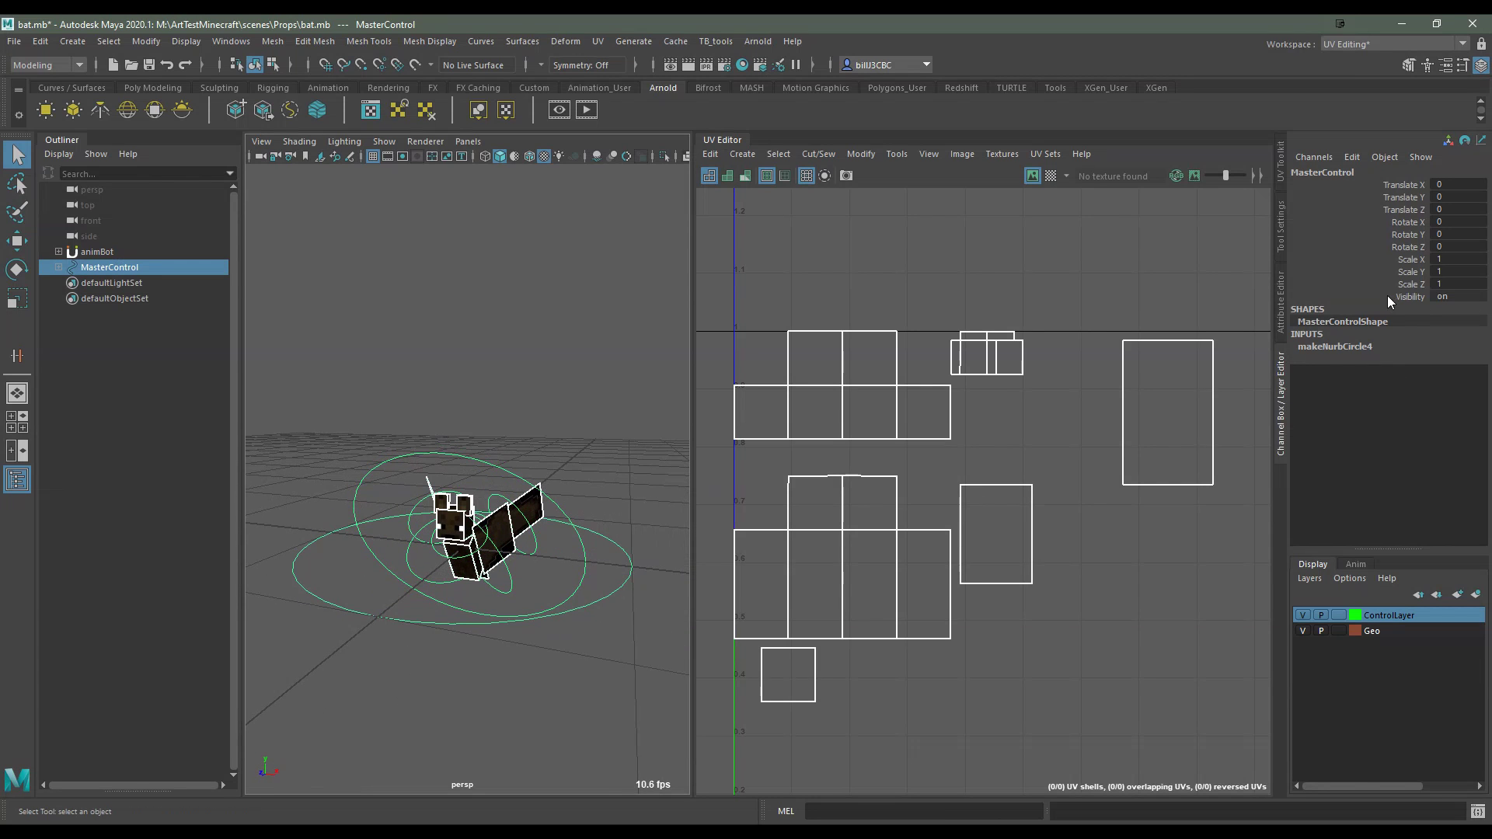
key(r)
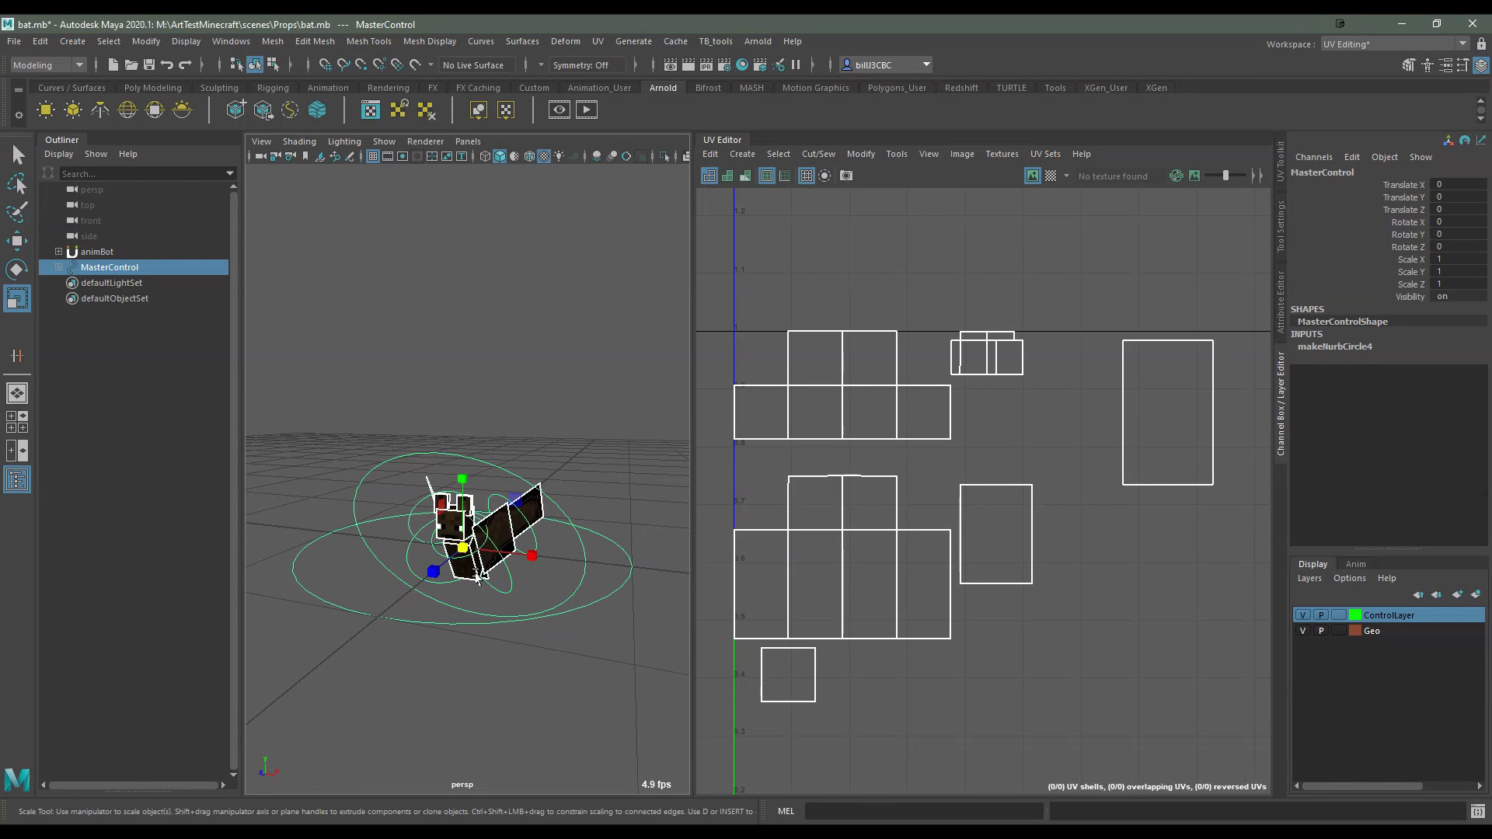
mouse_move(461, 553)
mouse_down()
mouse_move(633, 532)
mouse_move(514, 503)
mouse_up()
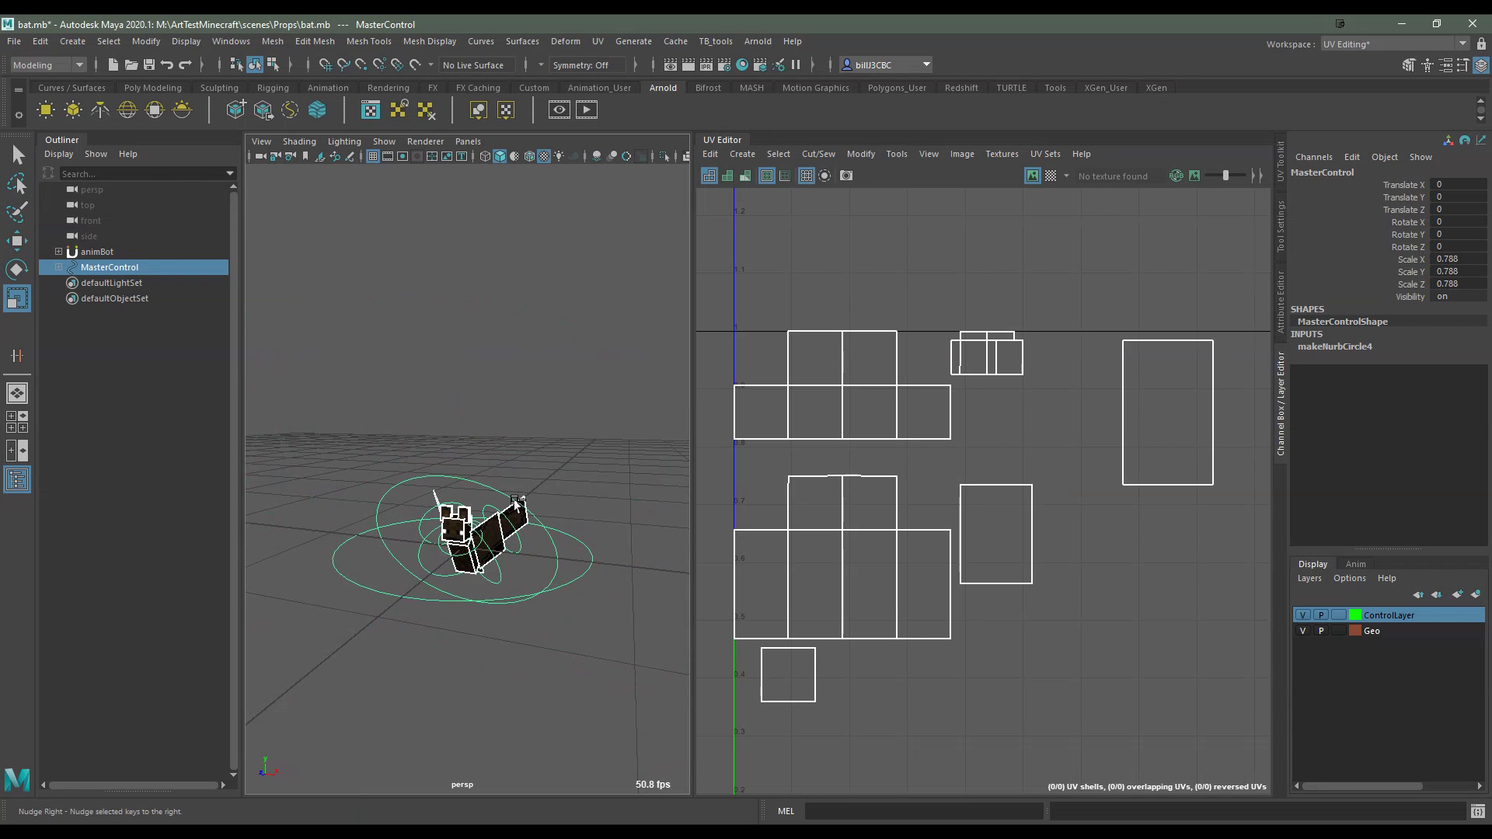
key(ctrl+z)
Freely rotate the whole bat rig with MasterControl, then deselect
scroll(524, 533, down, 5)
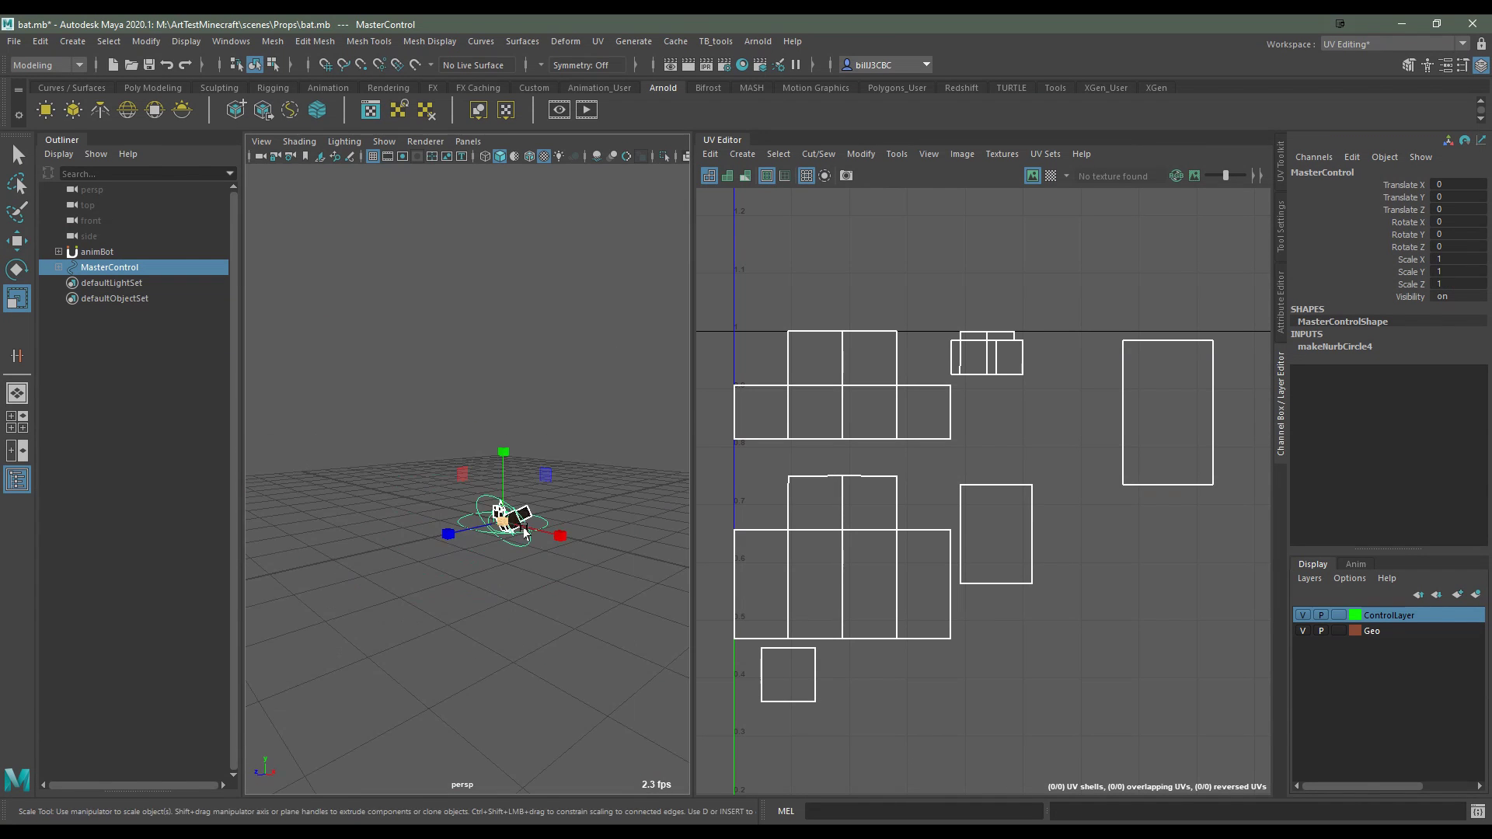
key(e)
mouse_move(517, 535)
alt+mouse_down()
mouse_move(493, 467)
mouse_move(566, 450)
mouse_move(510, 586)
mouse_move(572, 502)
alt+mouse_up()
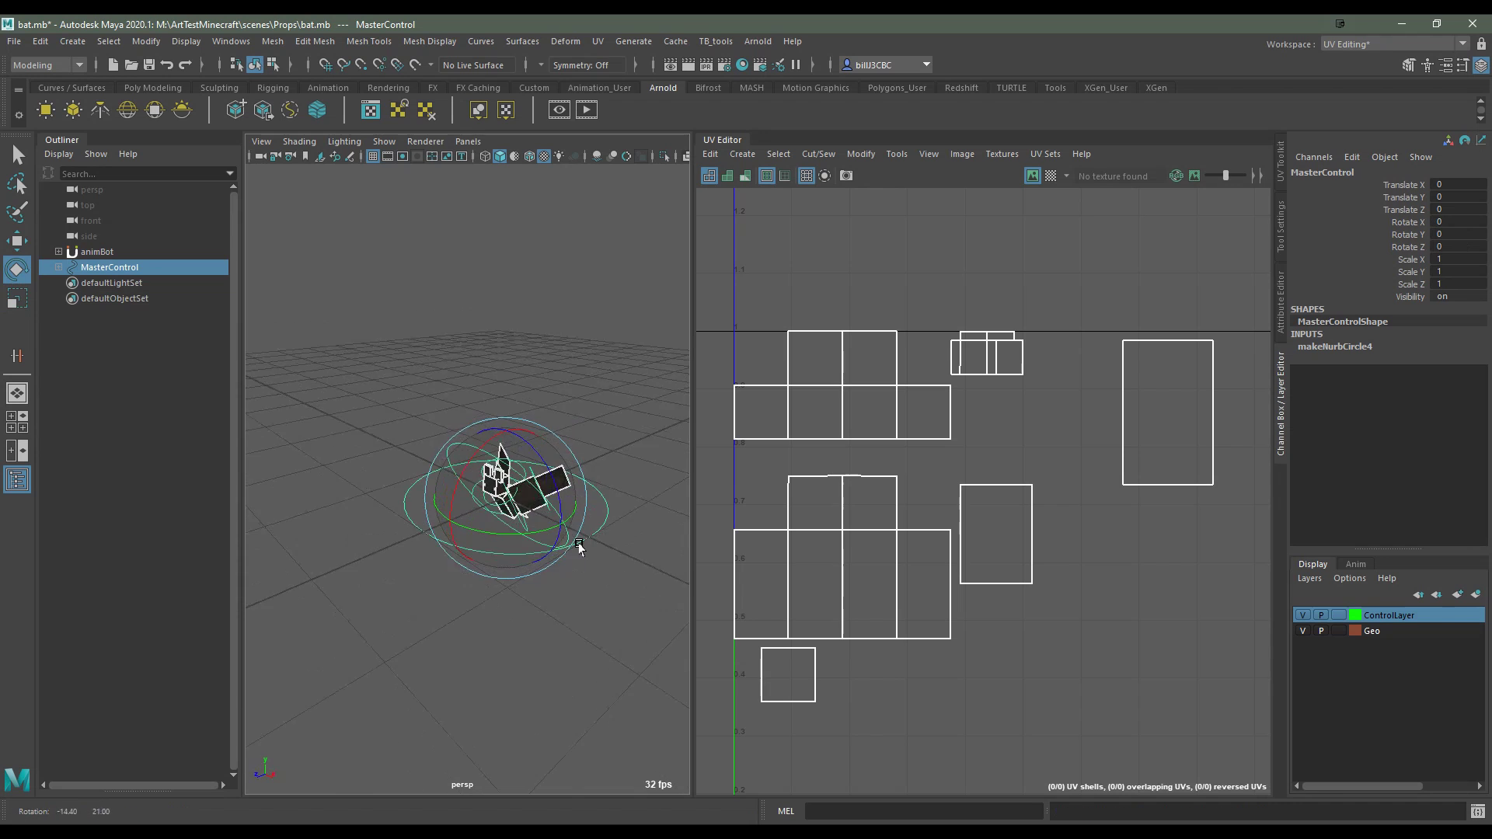
scroll(576, 550, up, 3)
click(544, 544)
scroll(552, 539, up, 2)
Rotate the bat's CogControl body and left wing, undoing back to the frontal pose
click(552, 539)
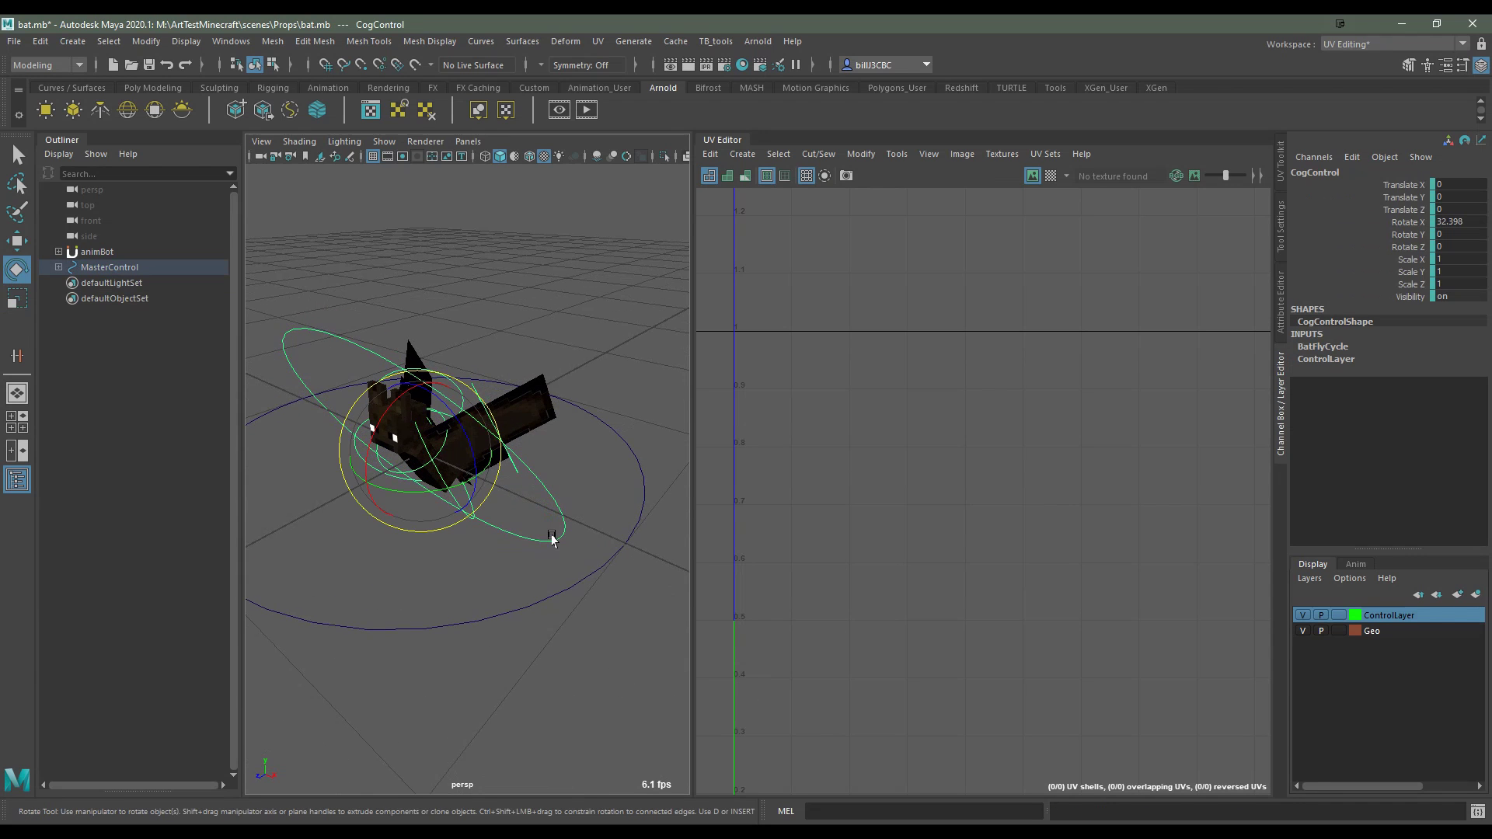
alt+drag(553, 533, 476, 523)
mouse_move(416, 352)
mouse_down()
mouse_move(418, 414)
mouse_move(489, 514)
mouse_move(486, 489)
mouse_move(519, 514)
mouse_move(526, 456)
mouse_up()
key(ctrl+z)
key(ctrl+z)
click(518, 517)
key(ctrl+z)
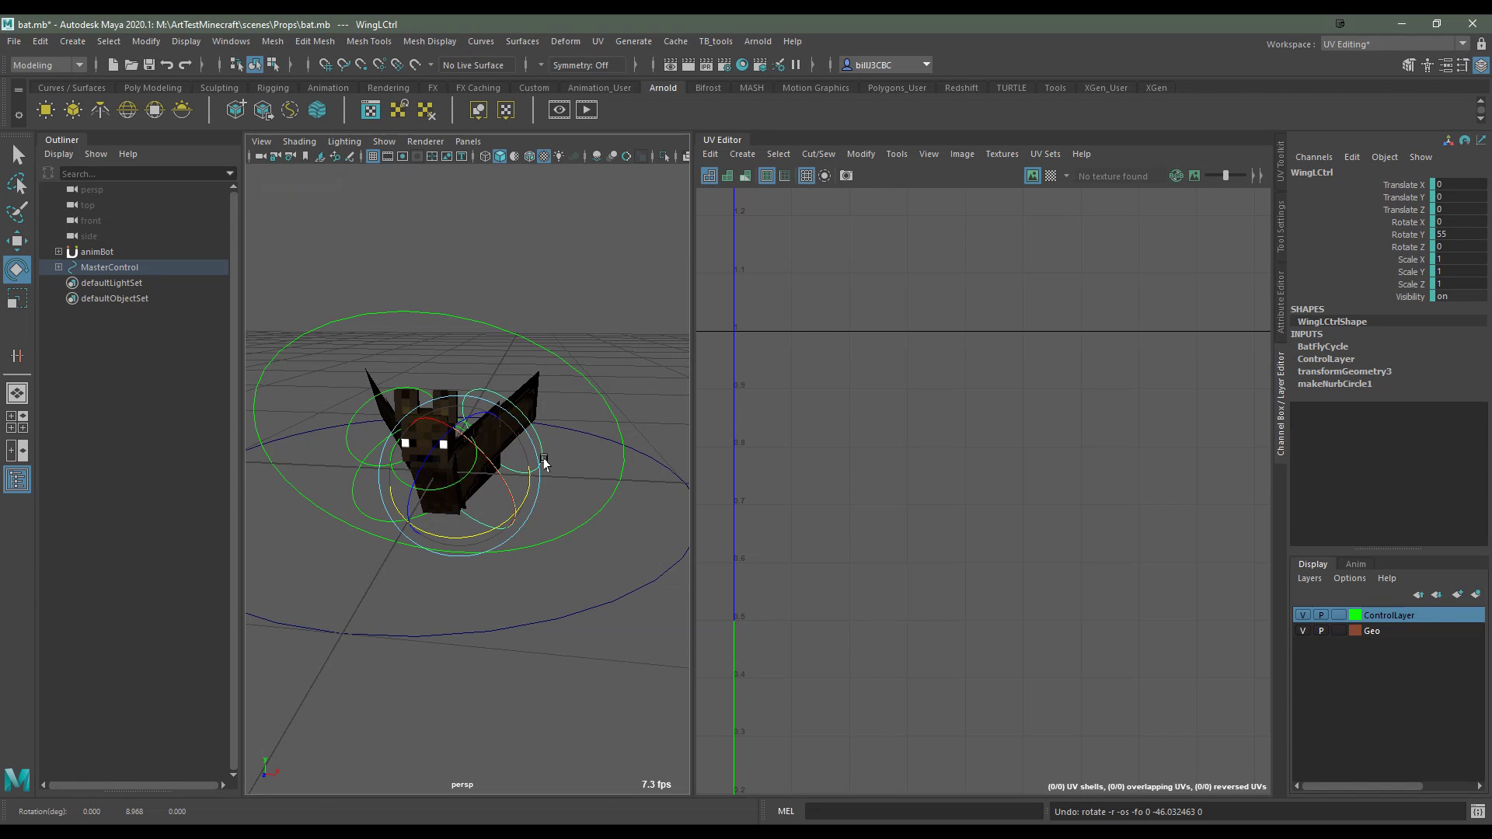
click(542, 463)
Rotate the left wing tip, right wing, right wing tip and head controls
click(538, 464)
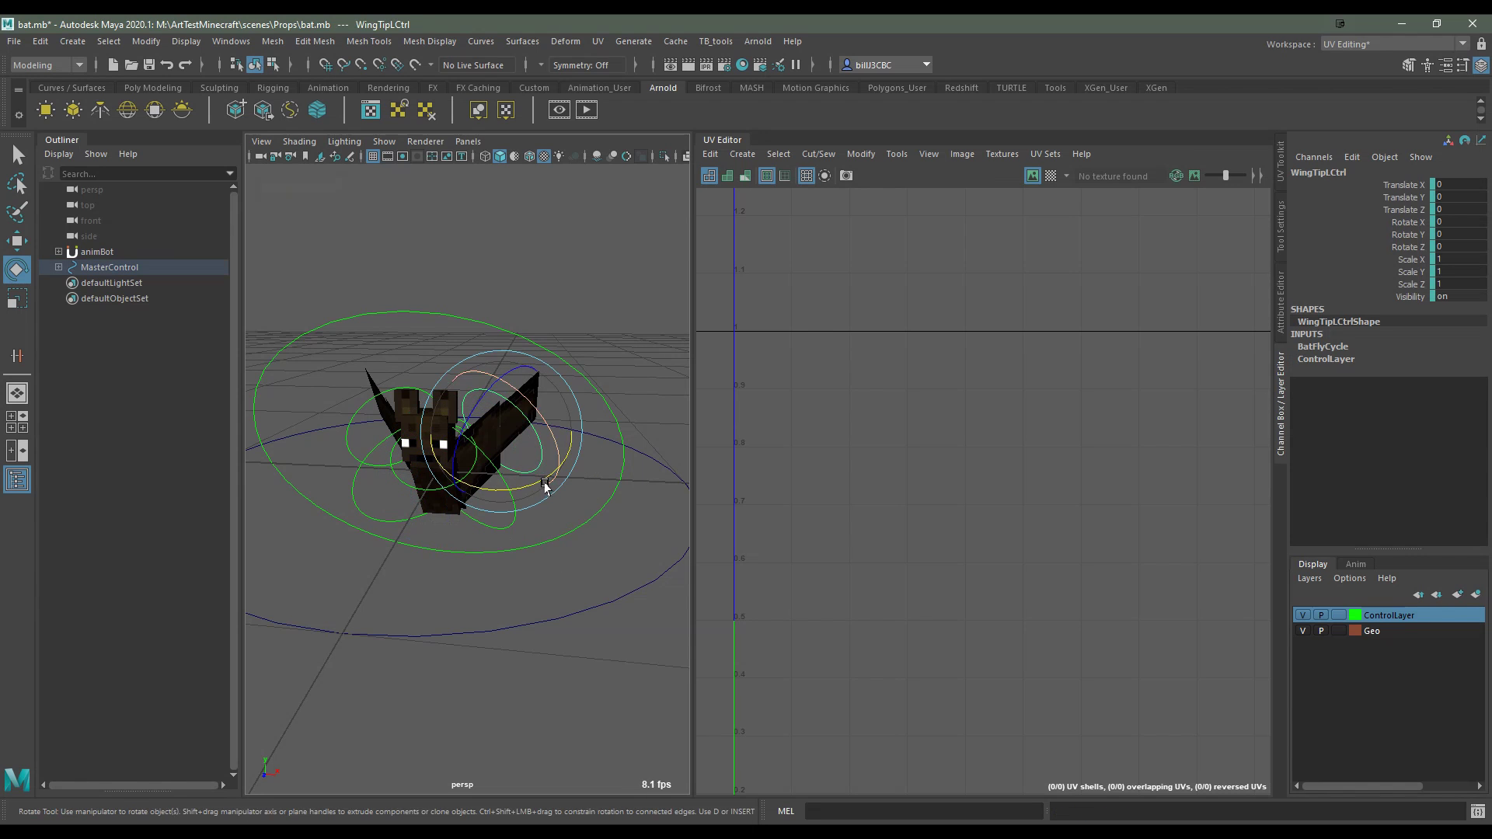
drag(542, 488, 538, 448)
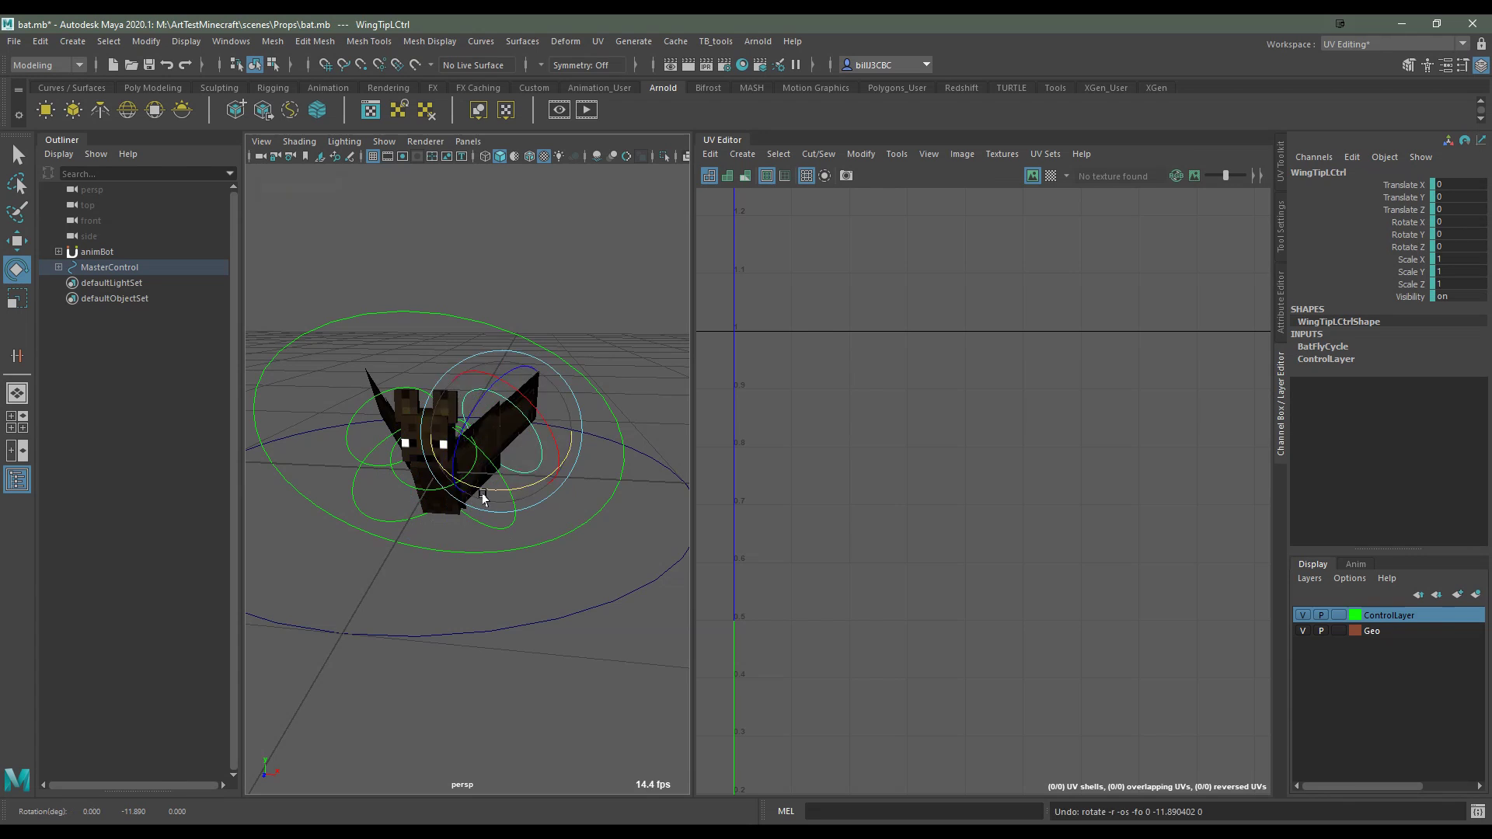
alt+drag(482, 497, 526, 493)
click(389, 526)
mouse_move(426, 533)
mouse_down()
mouse_move(352, 534)
mouse_move(381, 517)
mouse_move(350, 483)
mouse_up()
click(389, 515)
click(483, 509)
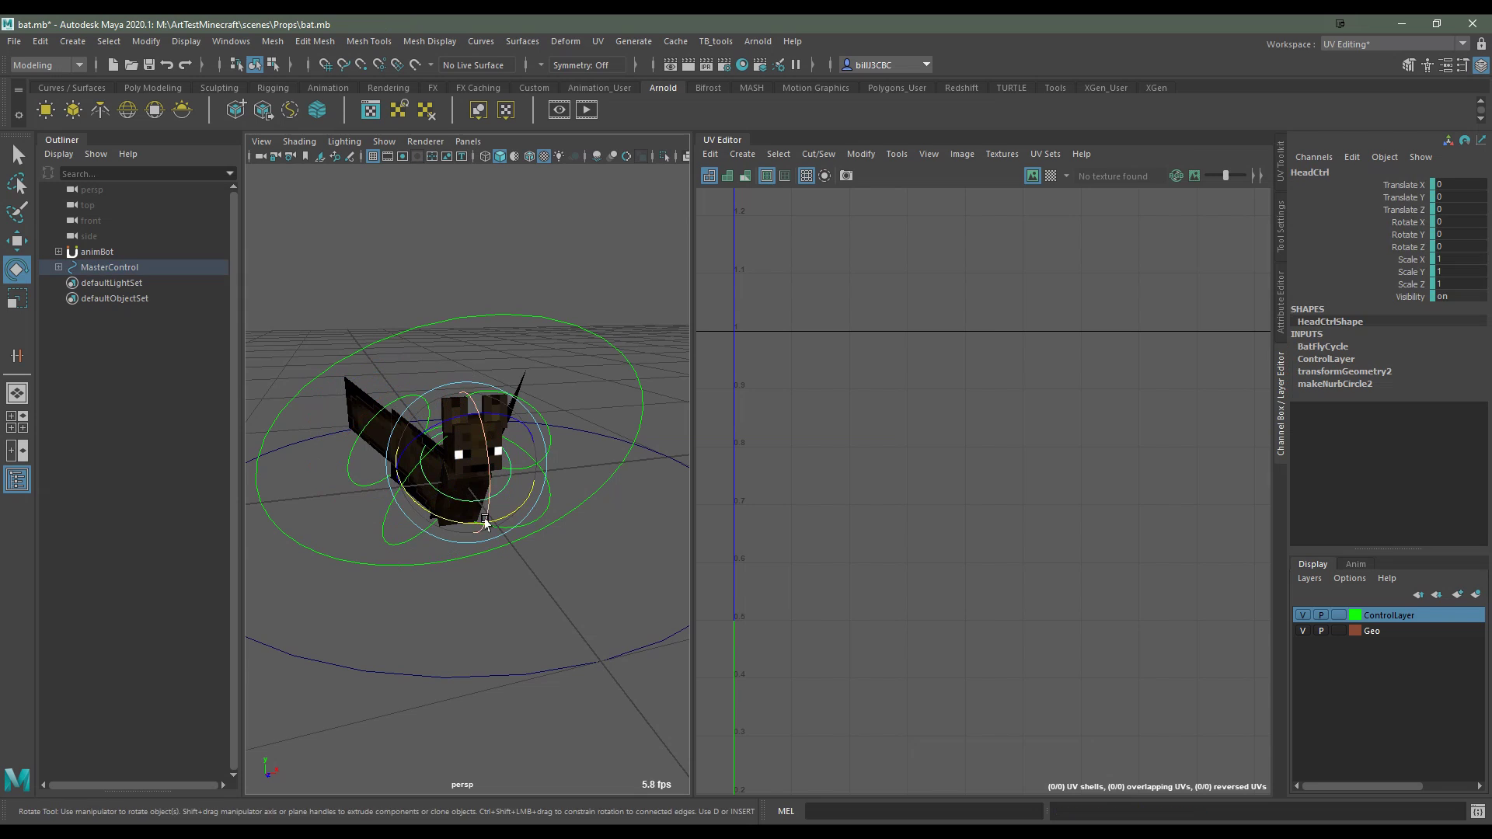
drag(487, 466, 494, 430)
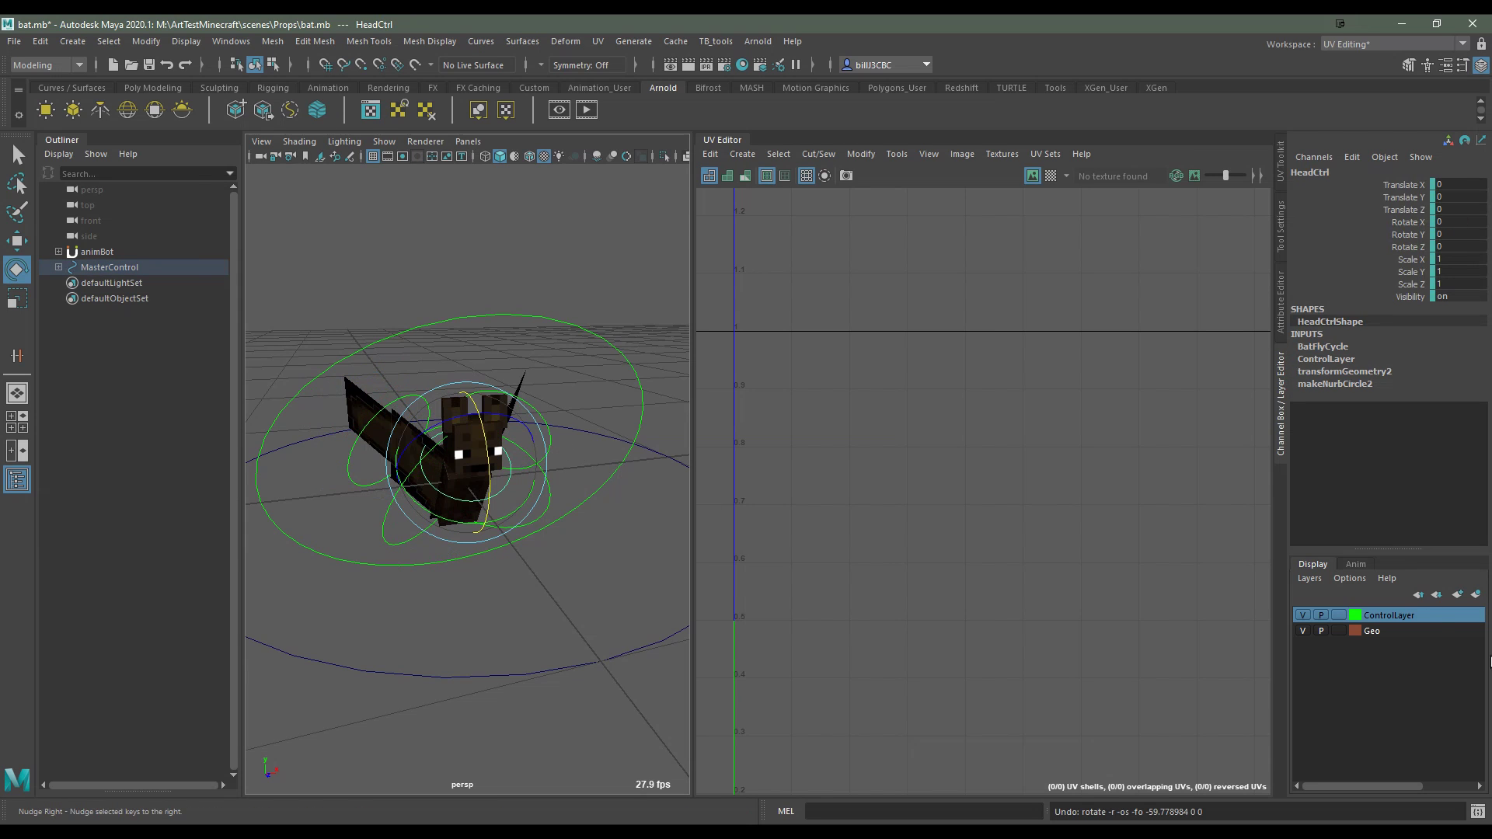
Fade the BatFlyCycle animation layer weight to 0 and back to 1
click(1362, 568)
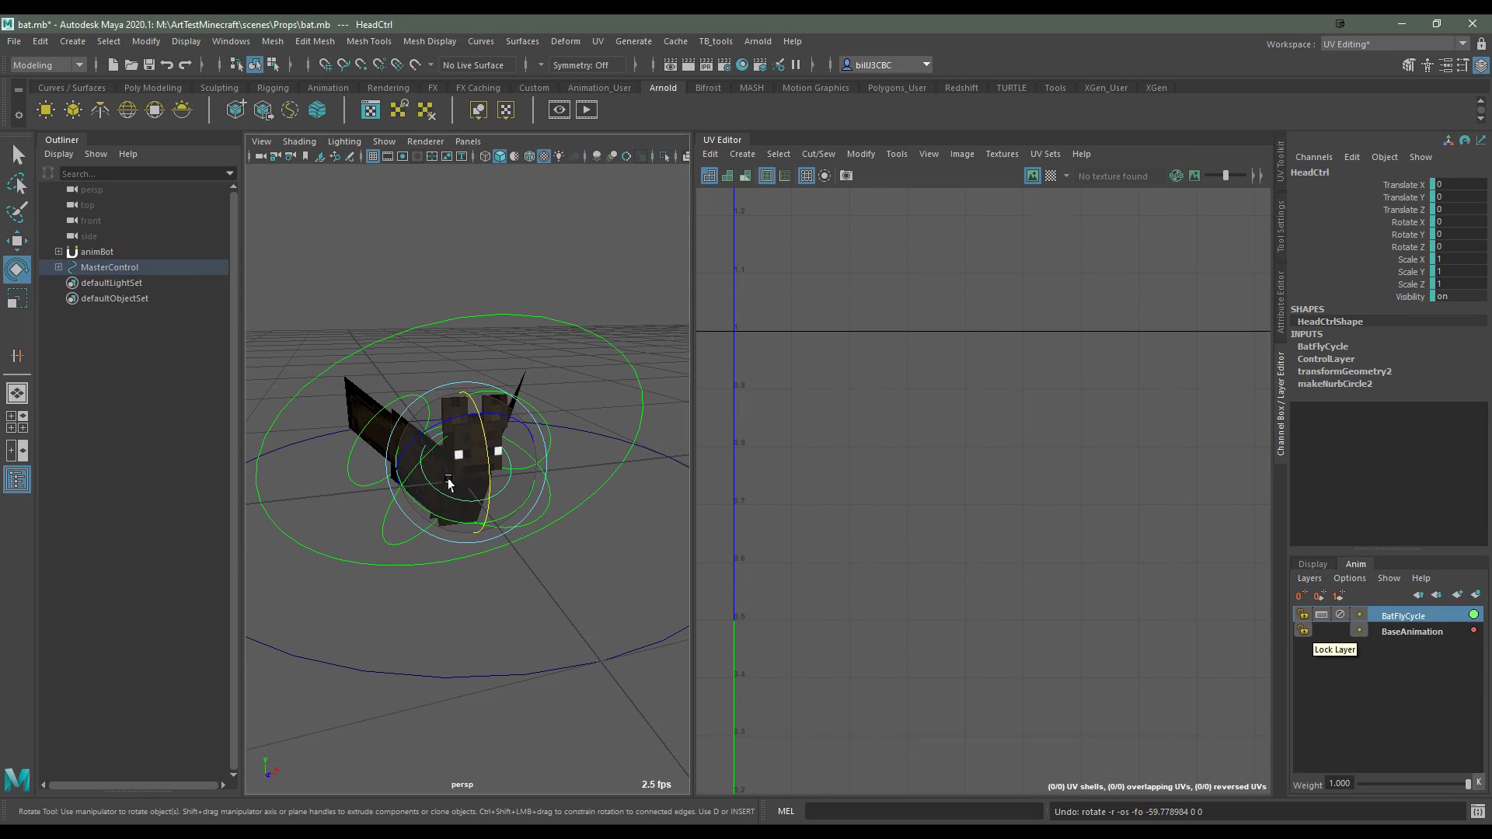
scroll(465, 477, down, 4)
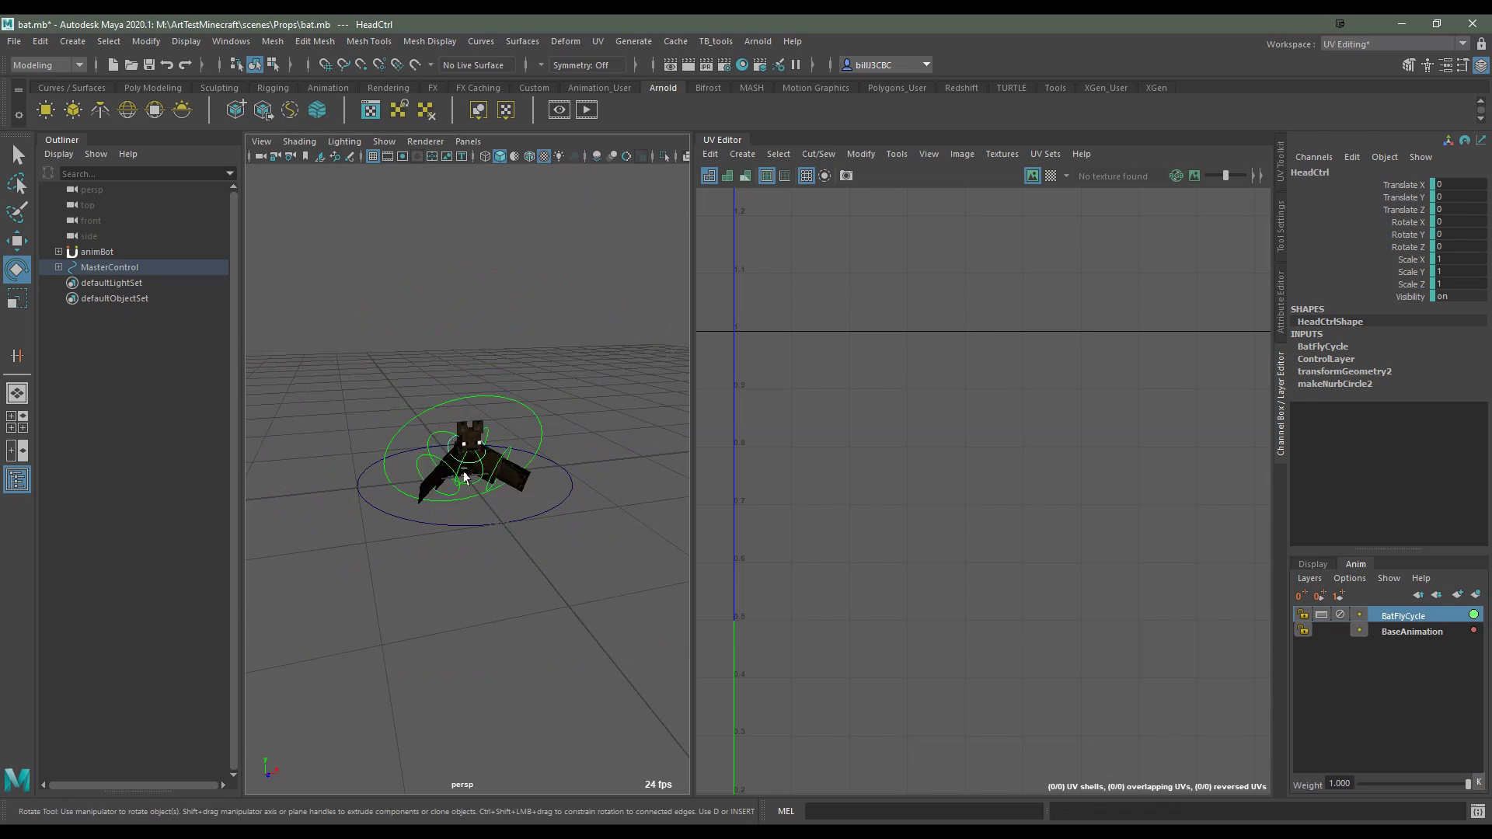
scroll(470, 480, up, 3)
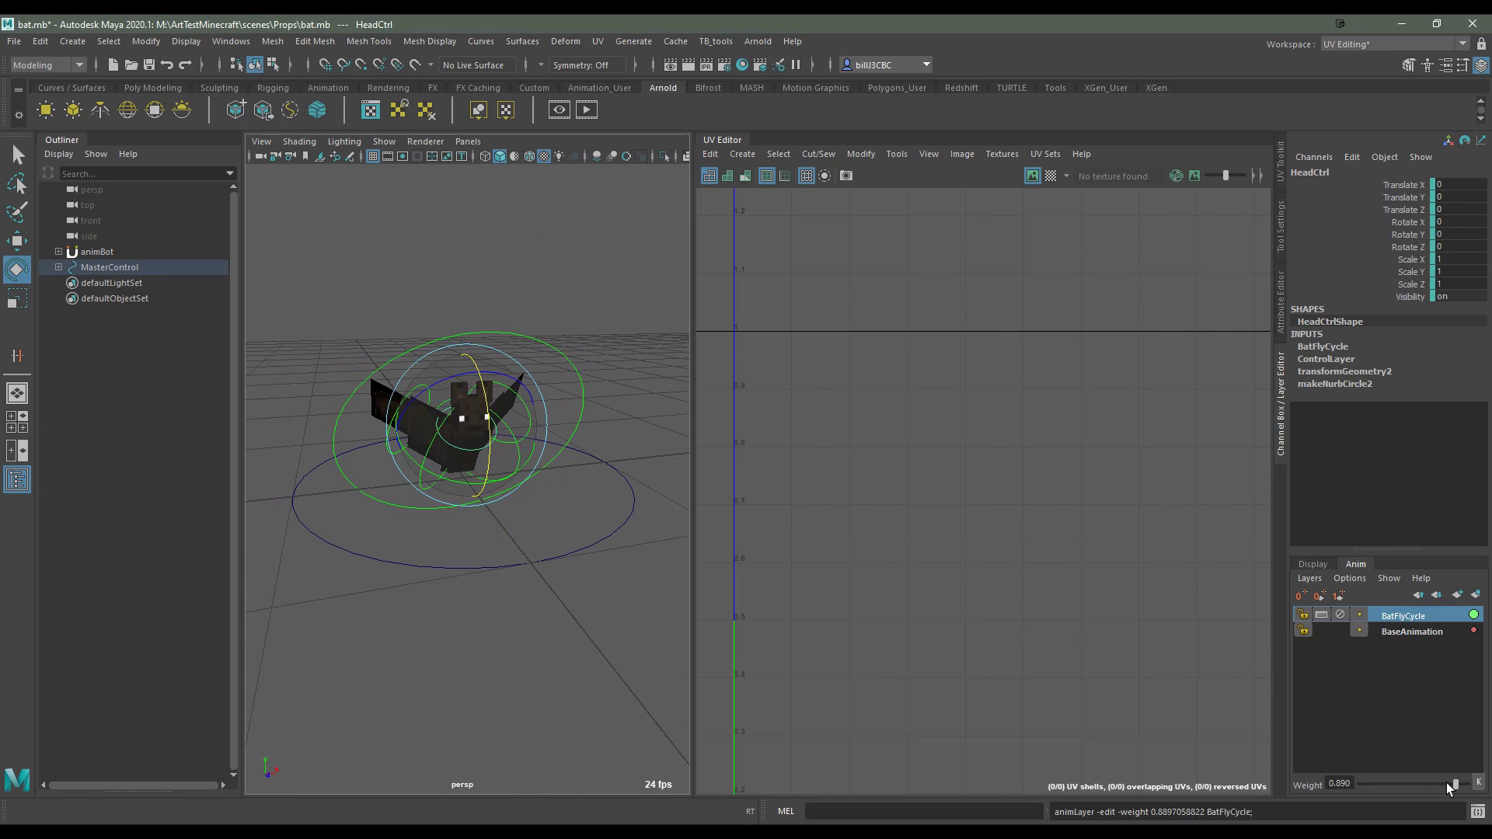
drag(1446, 781, 1192, 779)
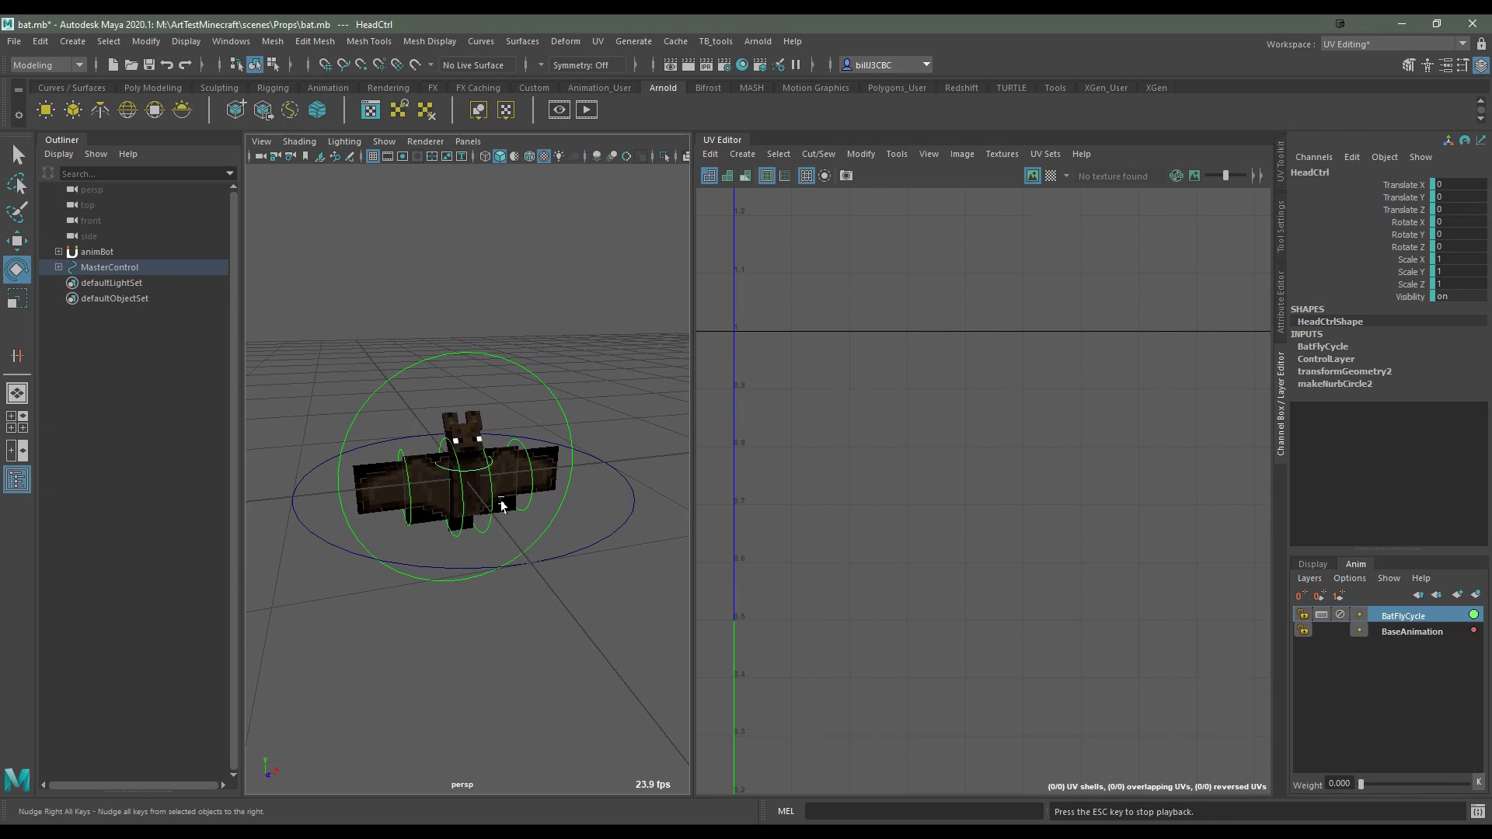
key(Escape)
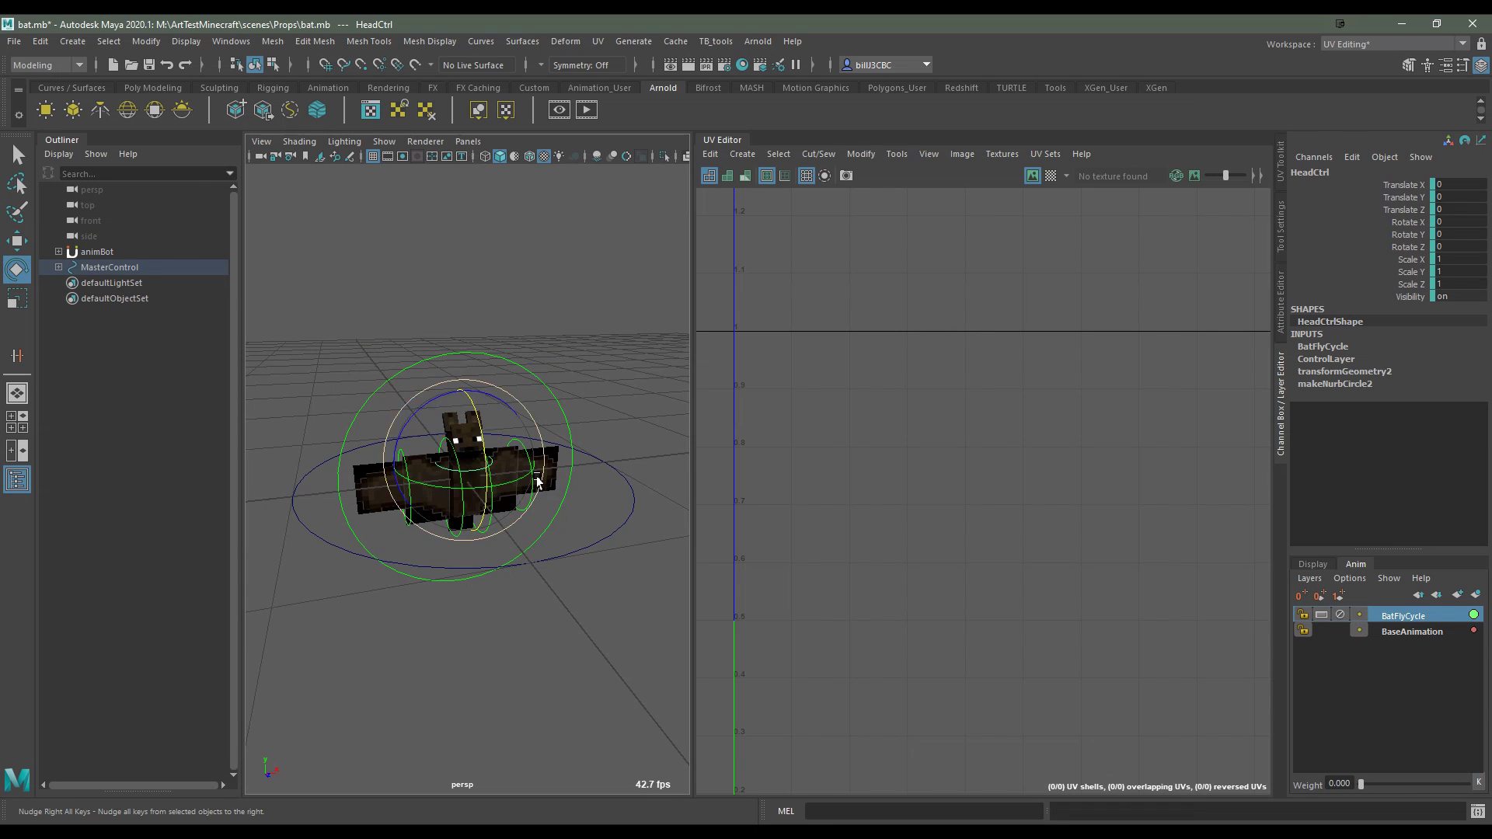
drag(1434, 784, 1489, 792)
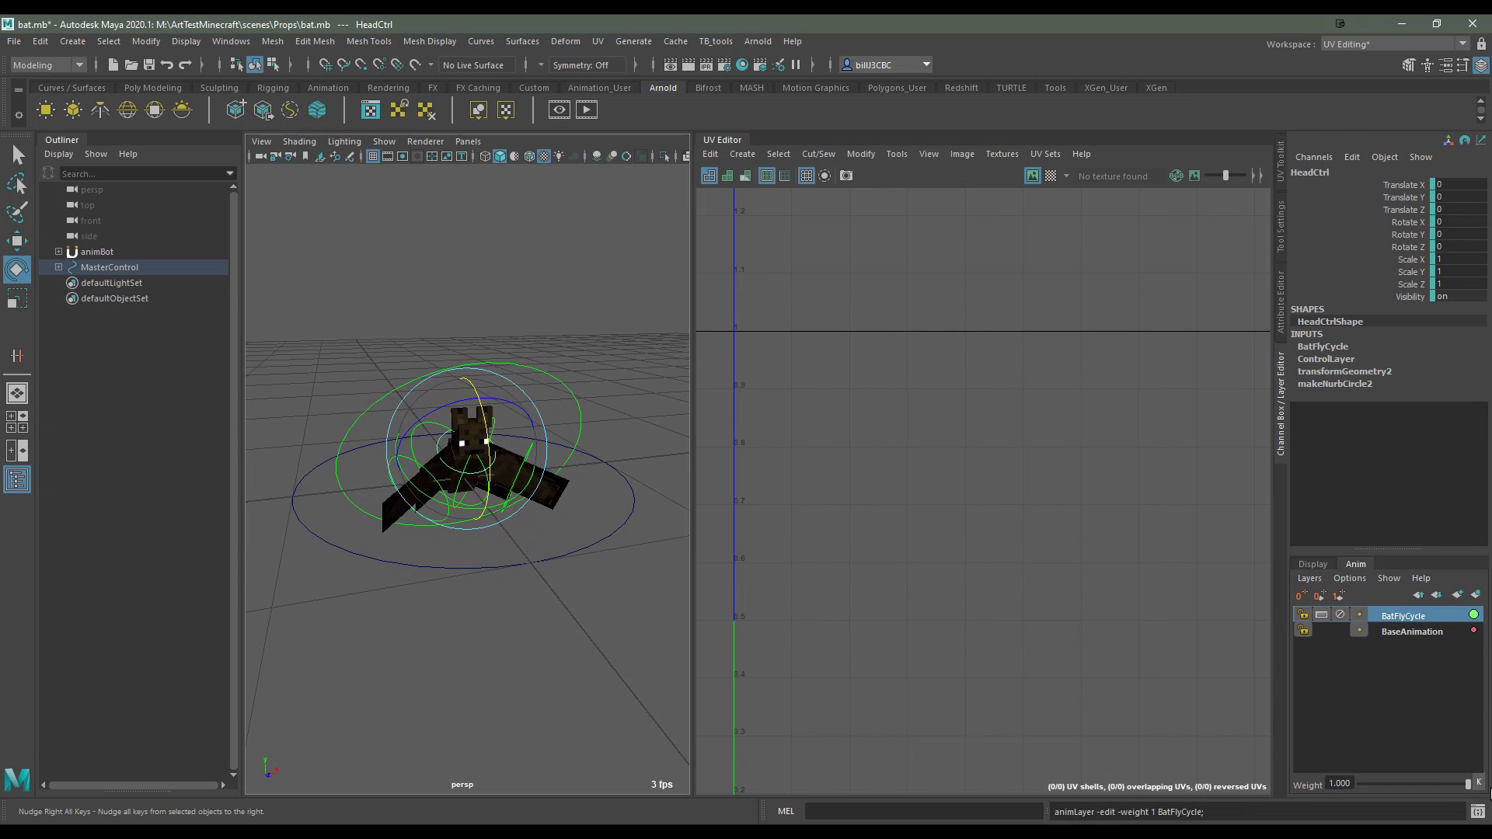
Select the bat's head, both wings and body to show their UVs over bat.png
key(f)
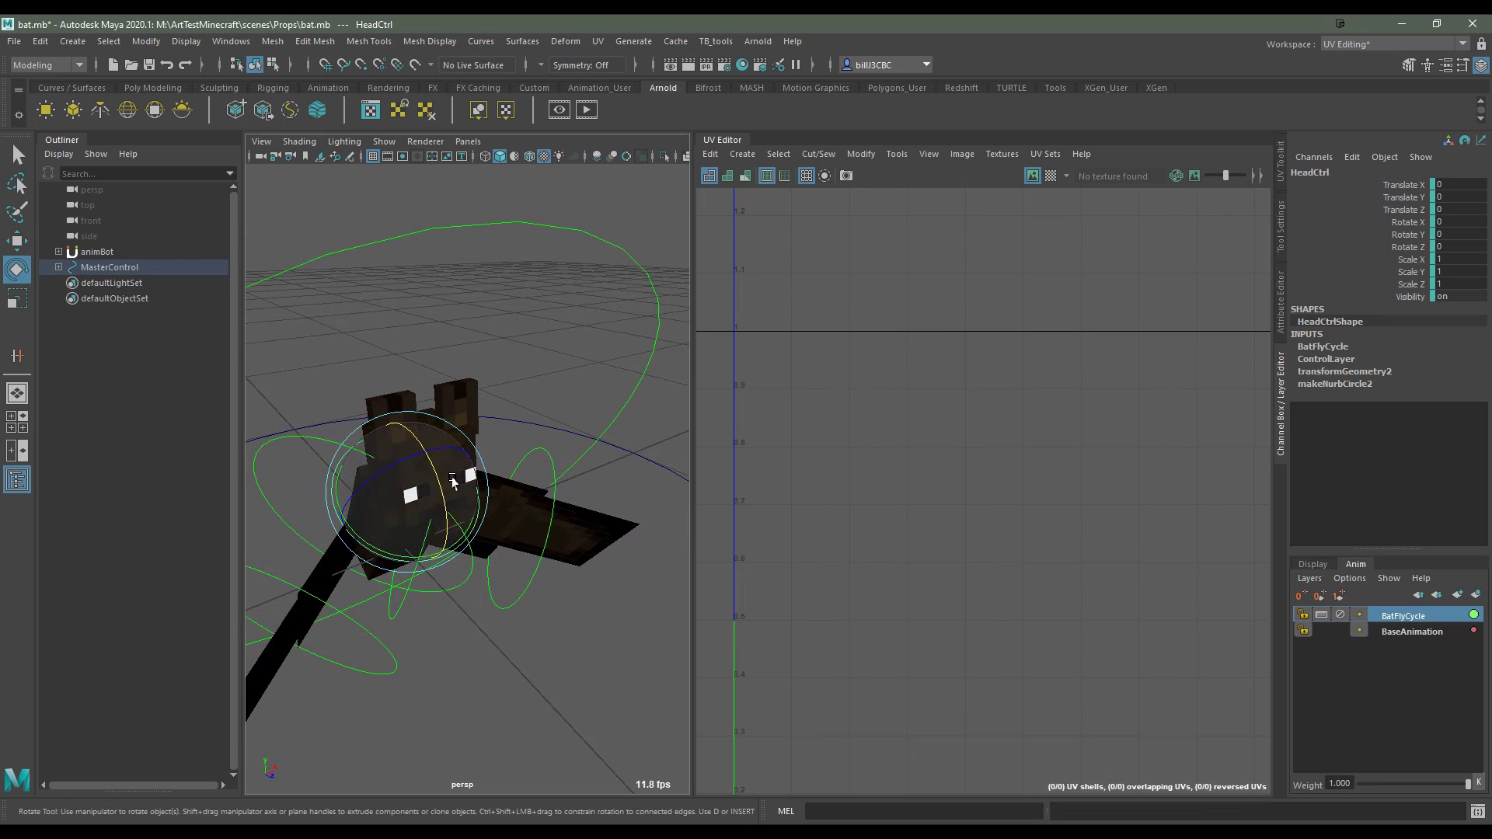
click(447, 414)
alt+drag(448, 415, 505, 556)
shift+click(507, 557)
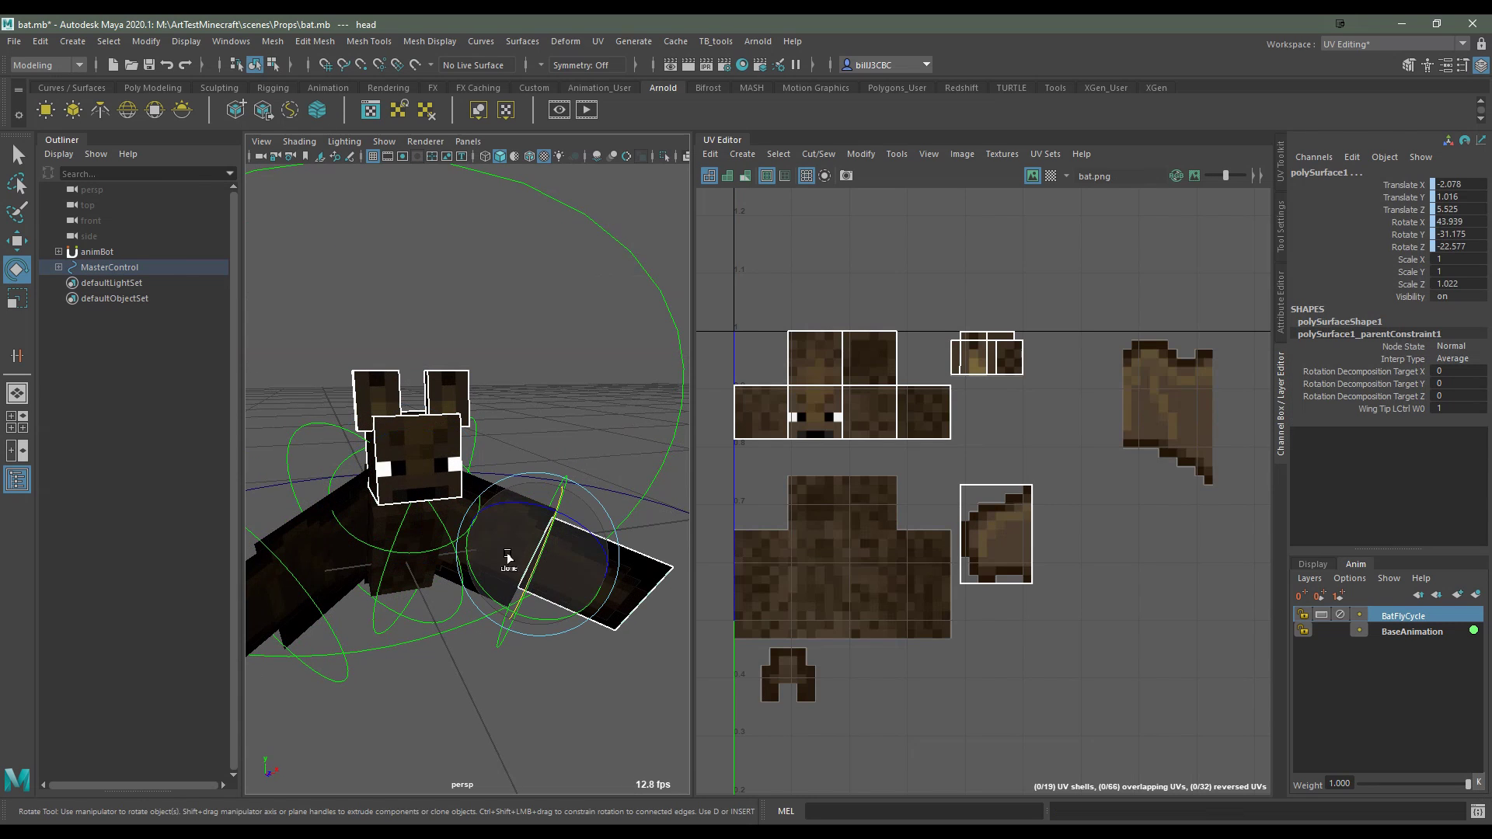
key(w)
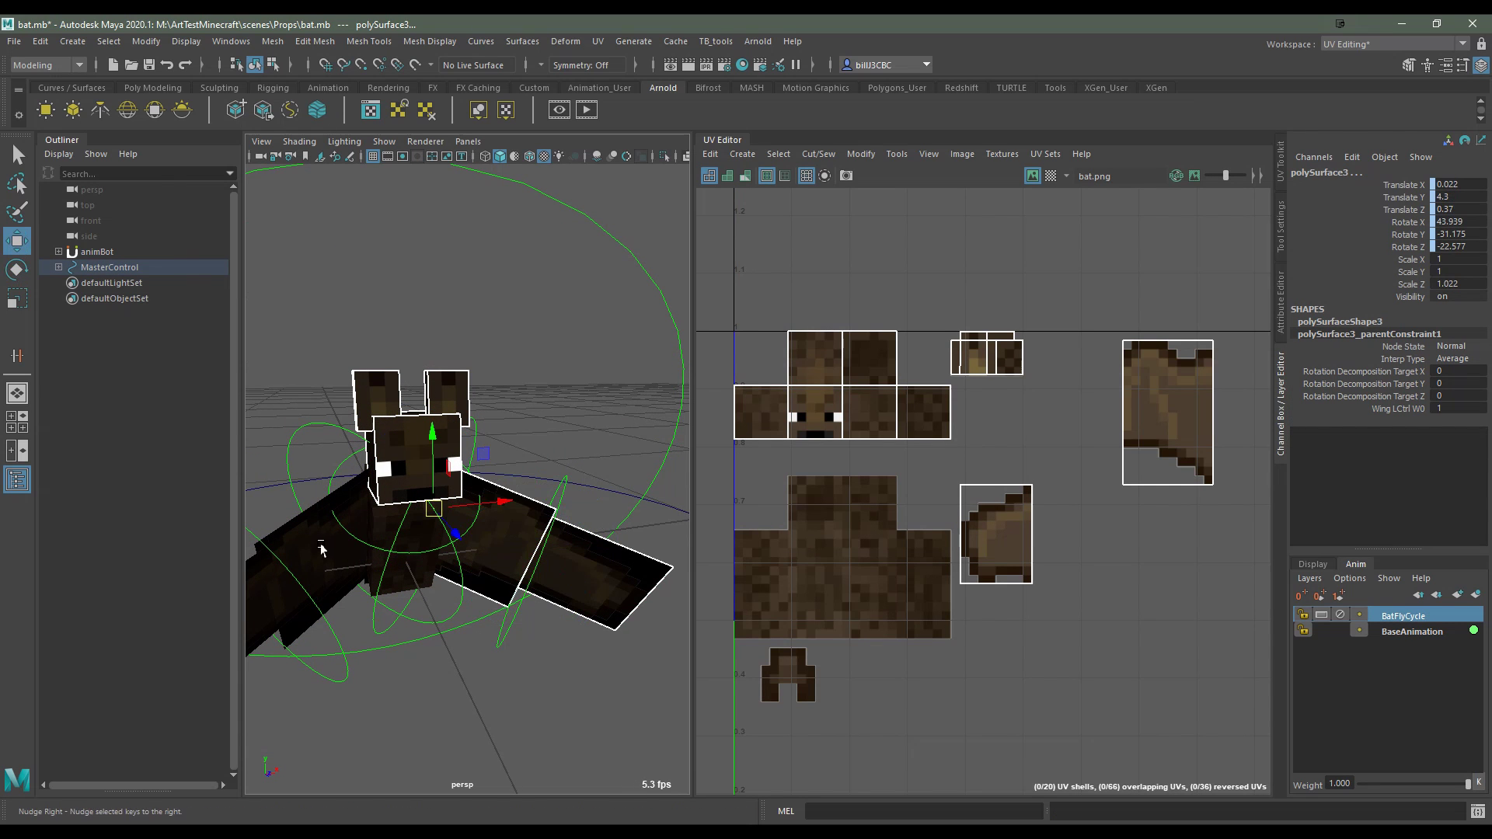
shift+click(321, 549)
alt+drag(322, 549, 381, 540)
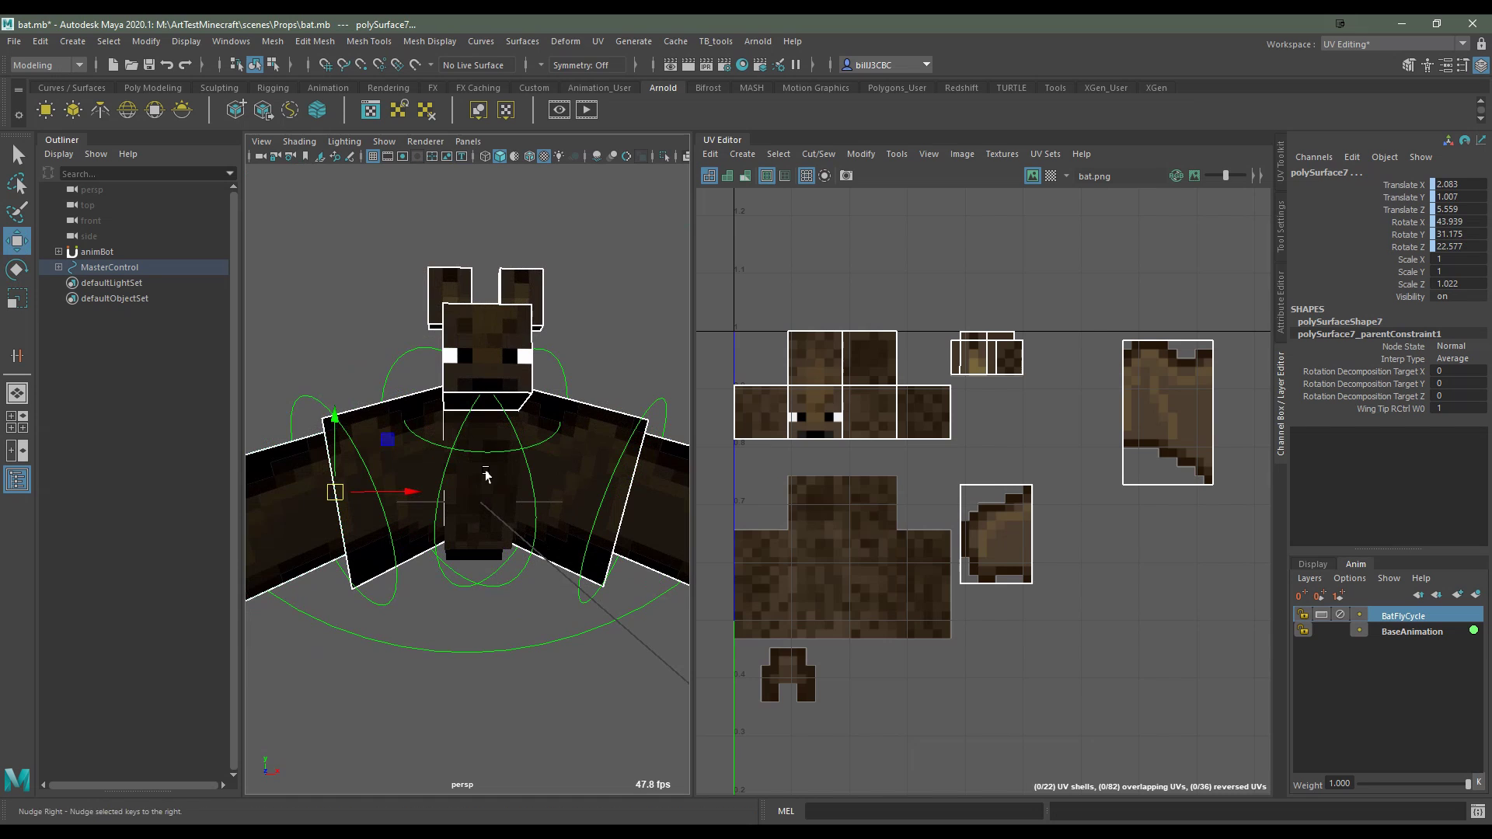
shift+click(486, 476)
scroll(943, 493, down, 2)
scroll(932, 466, down, 1)
scroll(922, 440, down, 1)
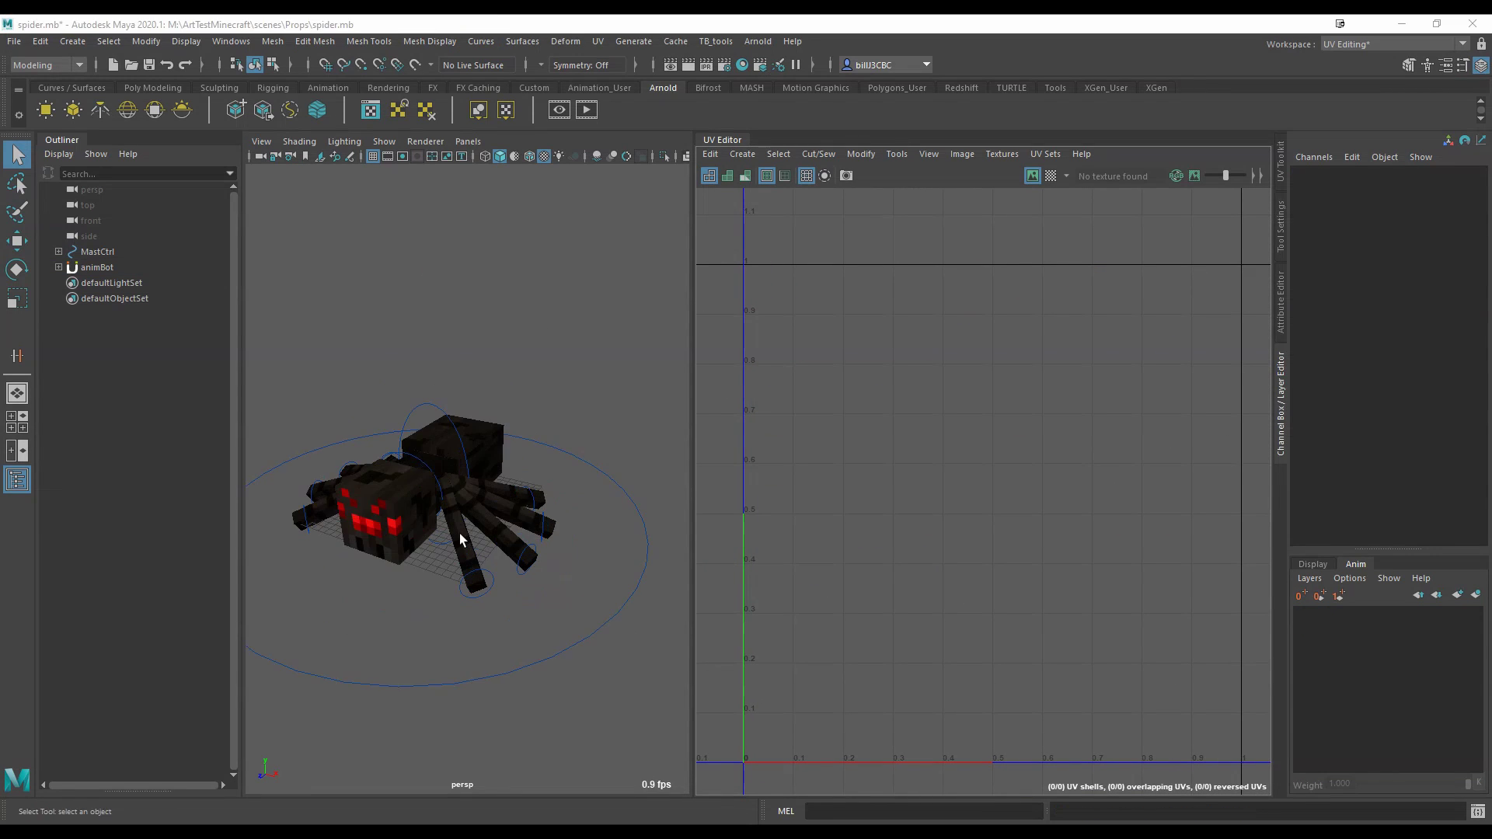
Try scaling the spider's MastCtrl, moving BodyControl (undone) and rotating its head control
scroll(536, 544, down, 3)
click(544, 572)
key(r)
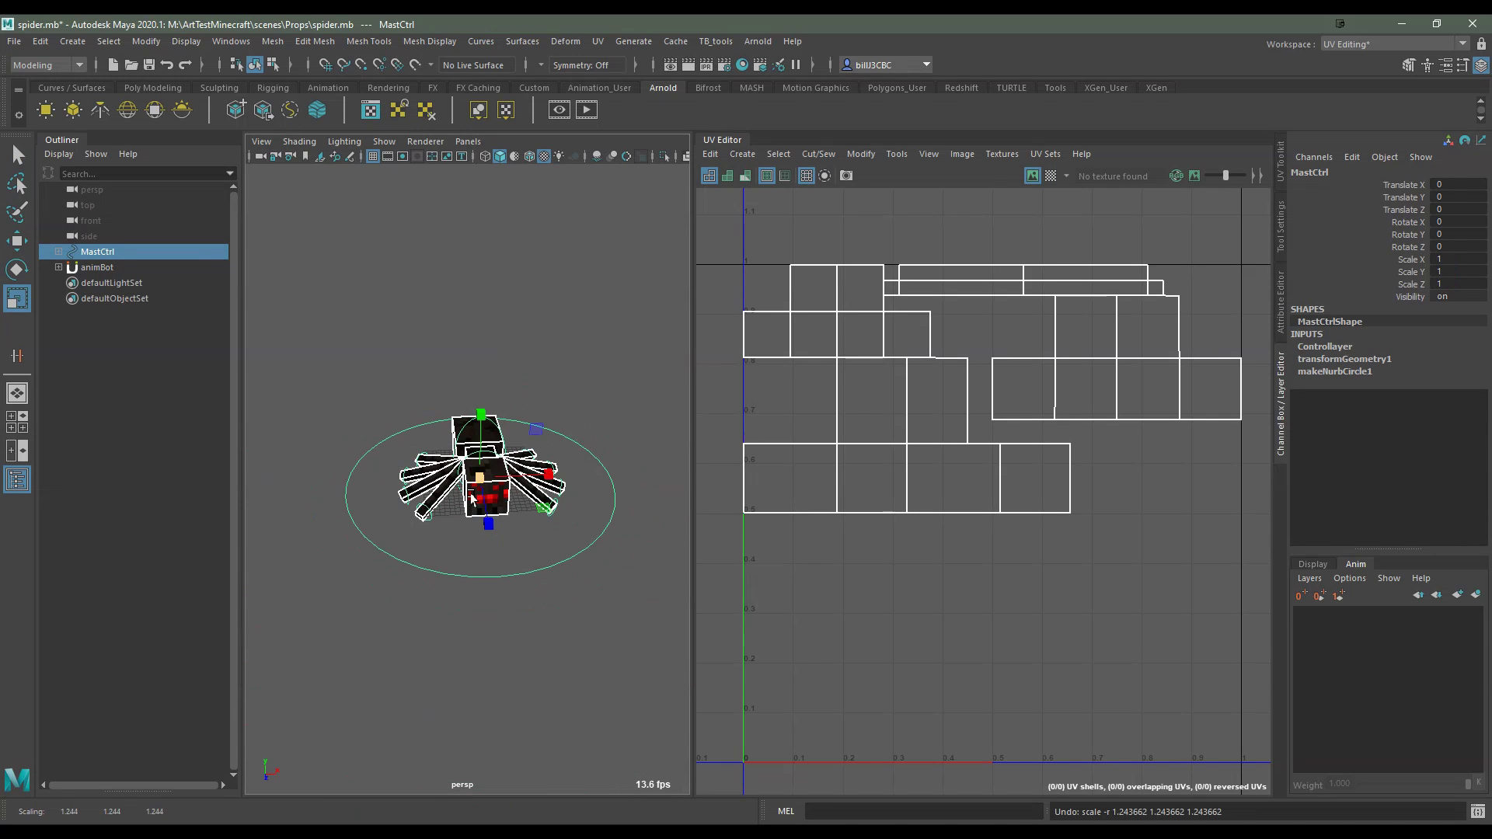
scroll(525, 491, up, 3)
click(473, 400)
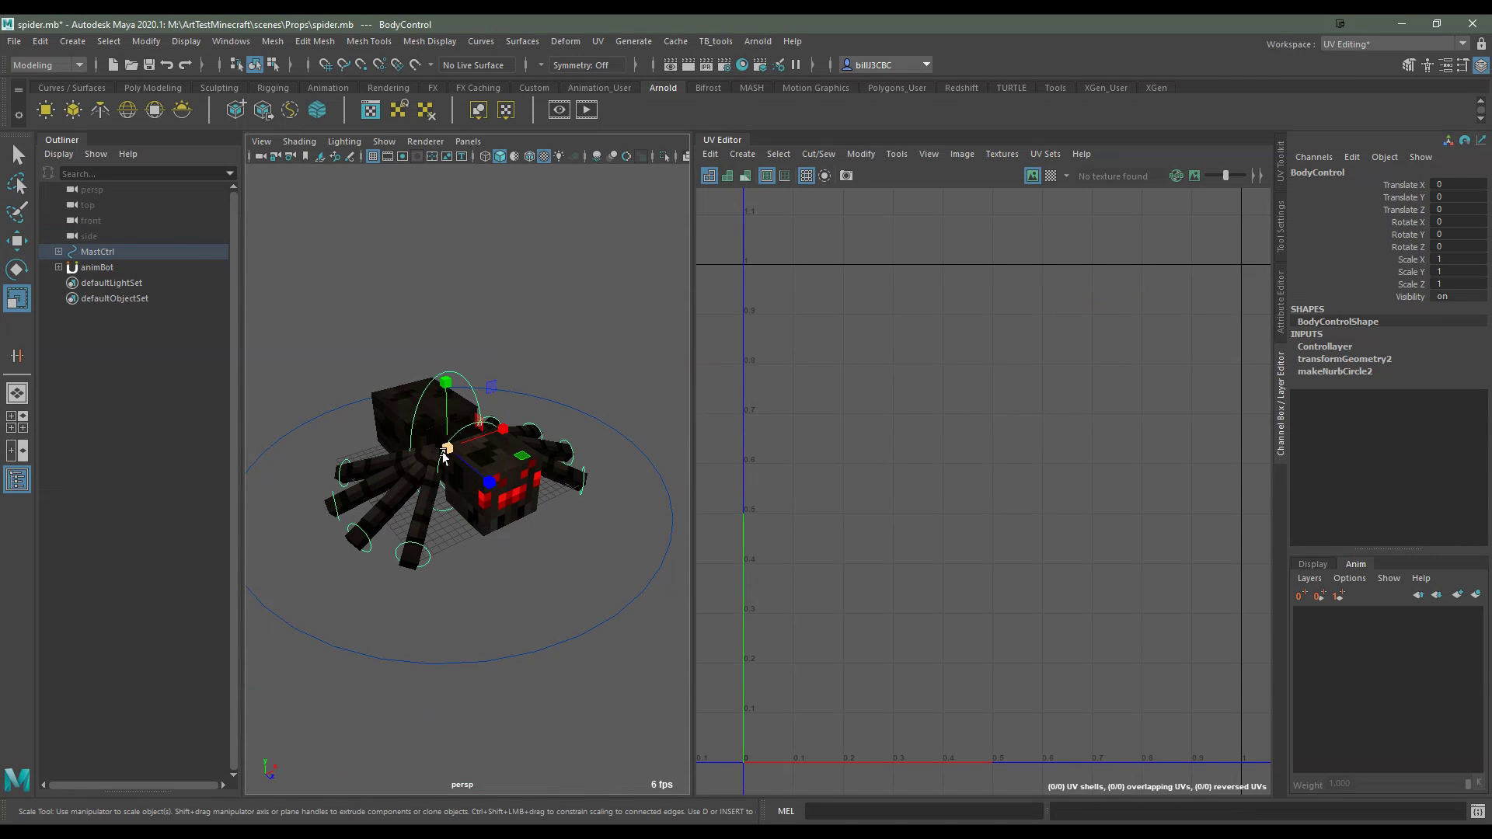
key(w)
key(ctrl+z)
click(495, 461)
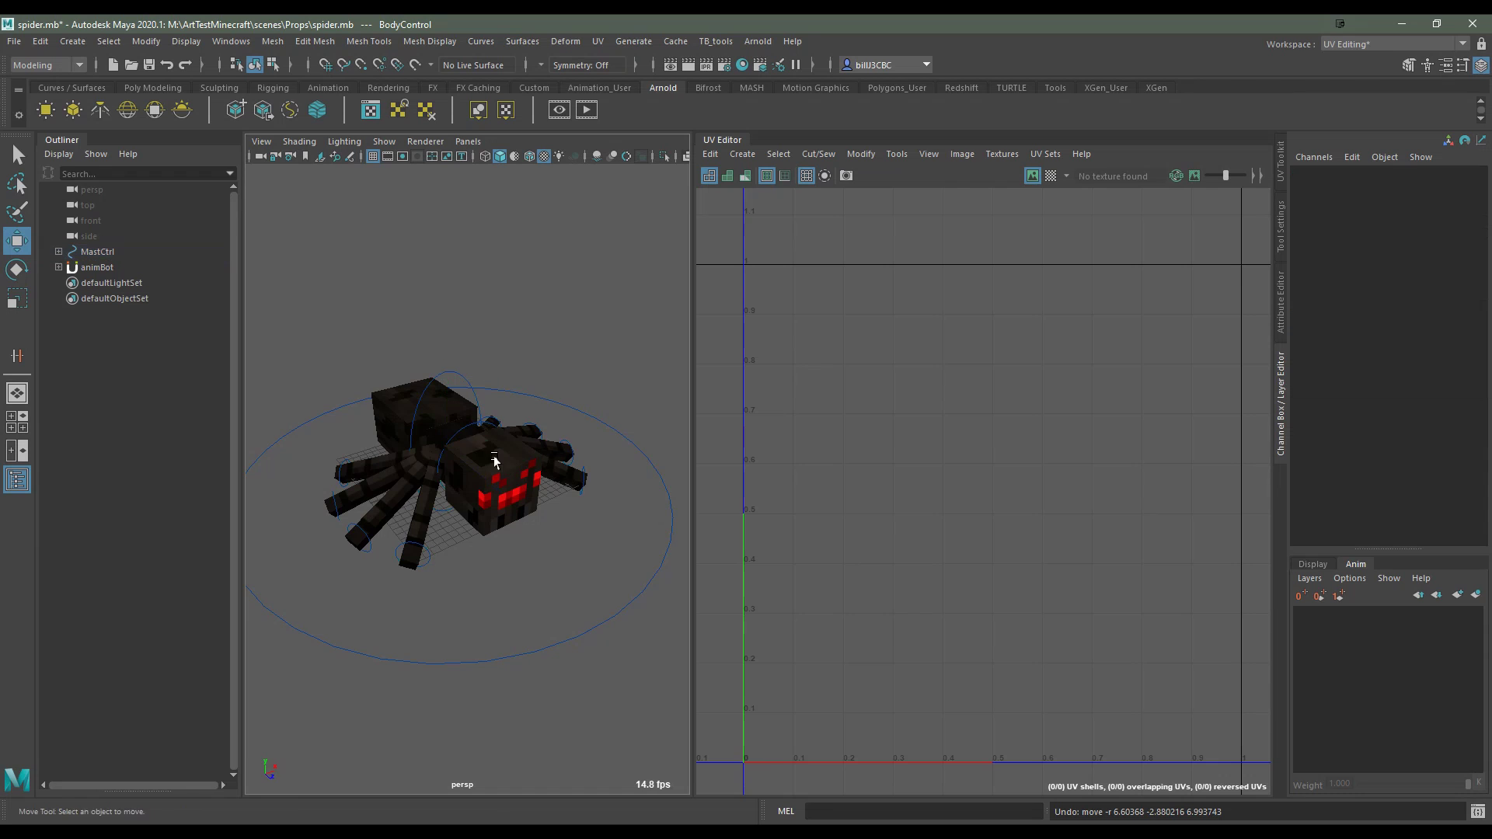
key(e)
click(495, 461)
mouse_move(495, 461)
mouse_down()
mouse_move(482, 498)
mouse_move(563, 406)
mouse_move(546, 491)
mouse_up()
From below, rotate the spider's left leg controls LLeg_Ctrl1–4, undoing test rotations
alt+drag(555, 501, 519, 640)
click(514, 630)
scroll(520, 640, down, 5)
mouse_move(497, 566)
mouse_down()
mouse_move(428, 560)
mouse_move(482, 613)
mouse_up()
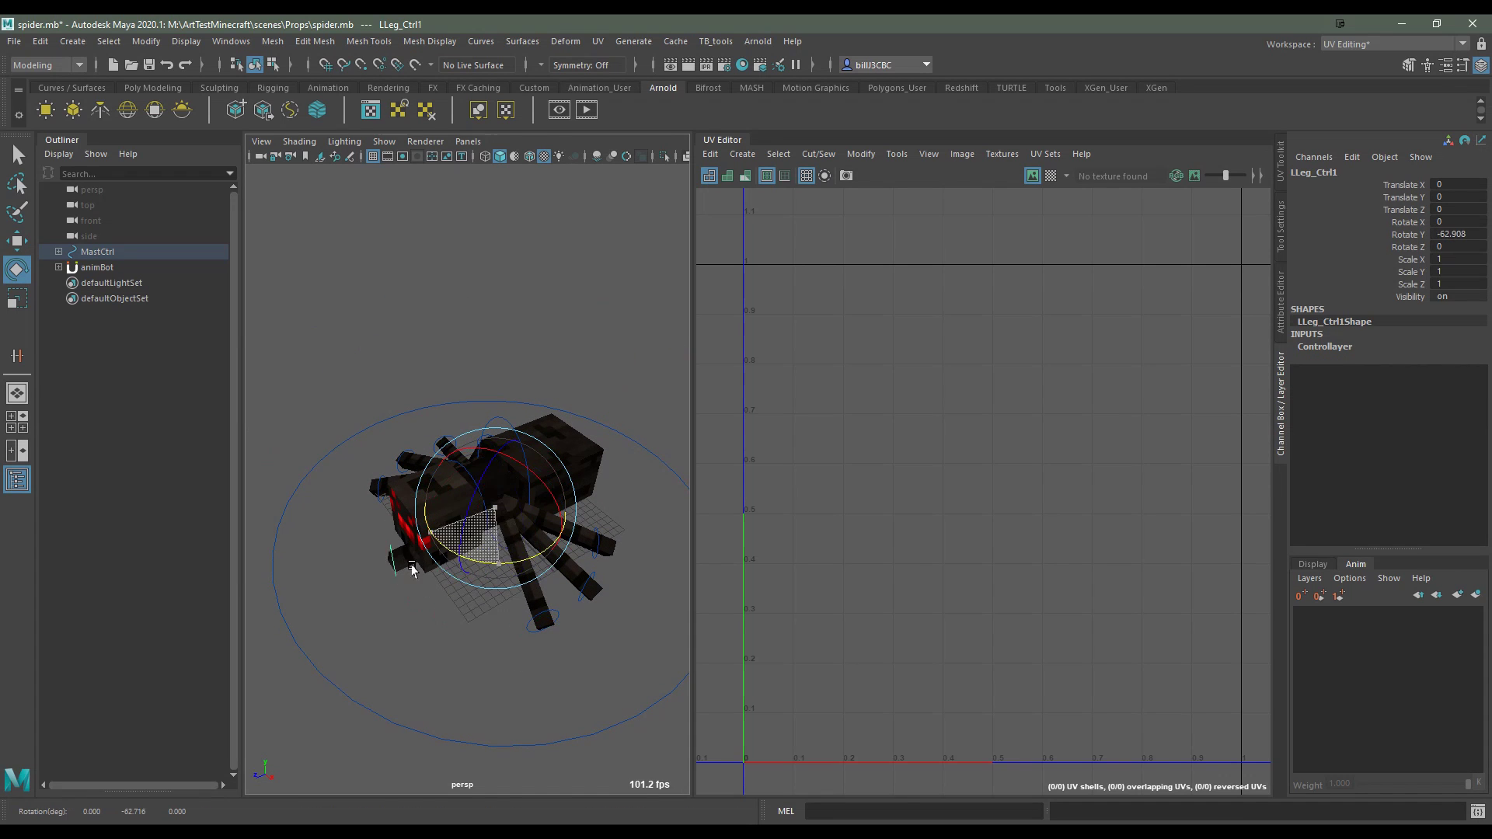
key(ctrl+z)
click(546, 621)
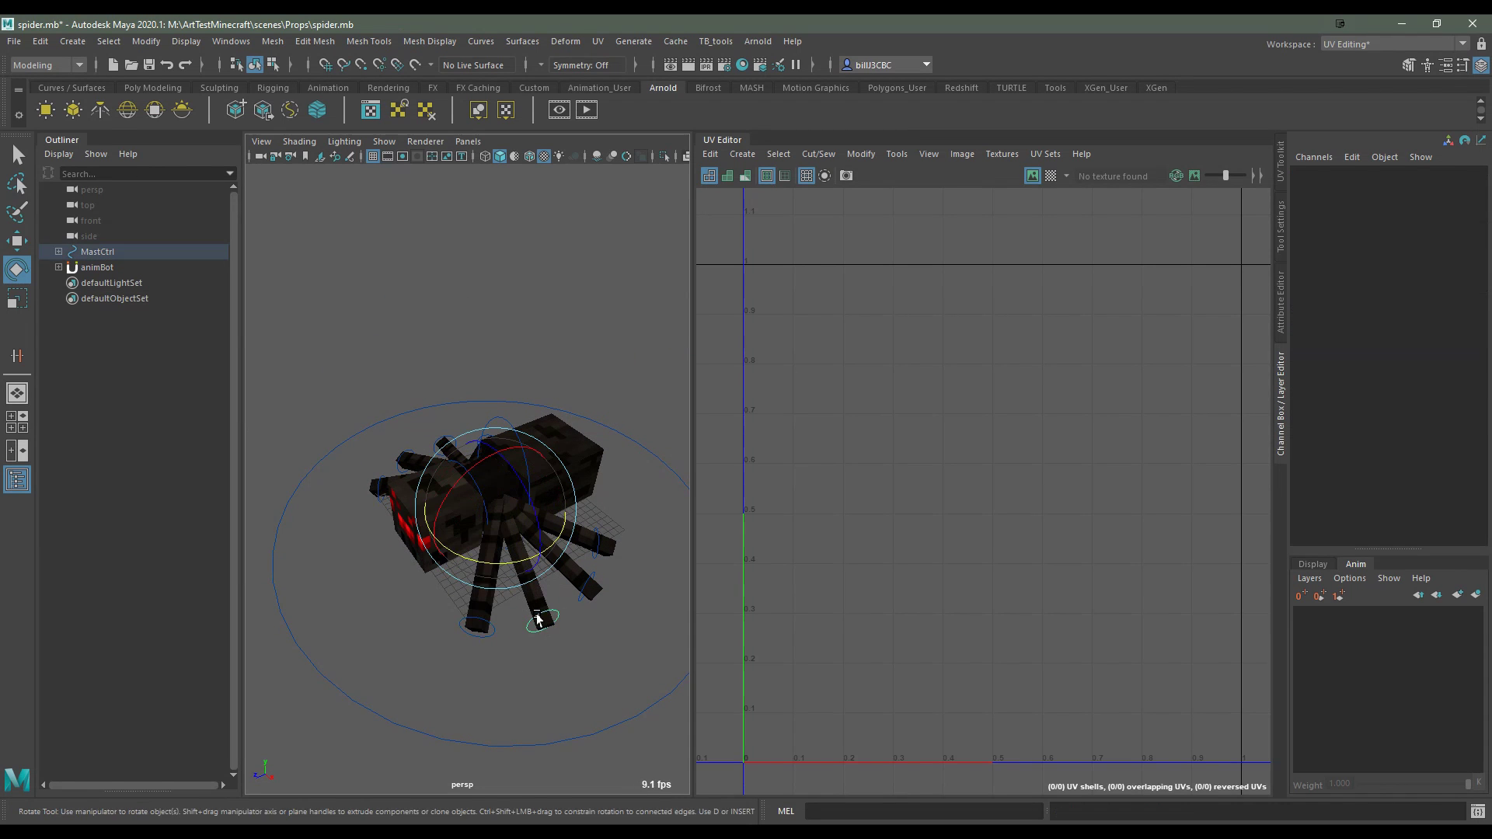
drag(561, 536, 585, 586)
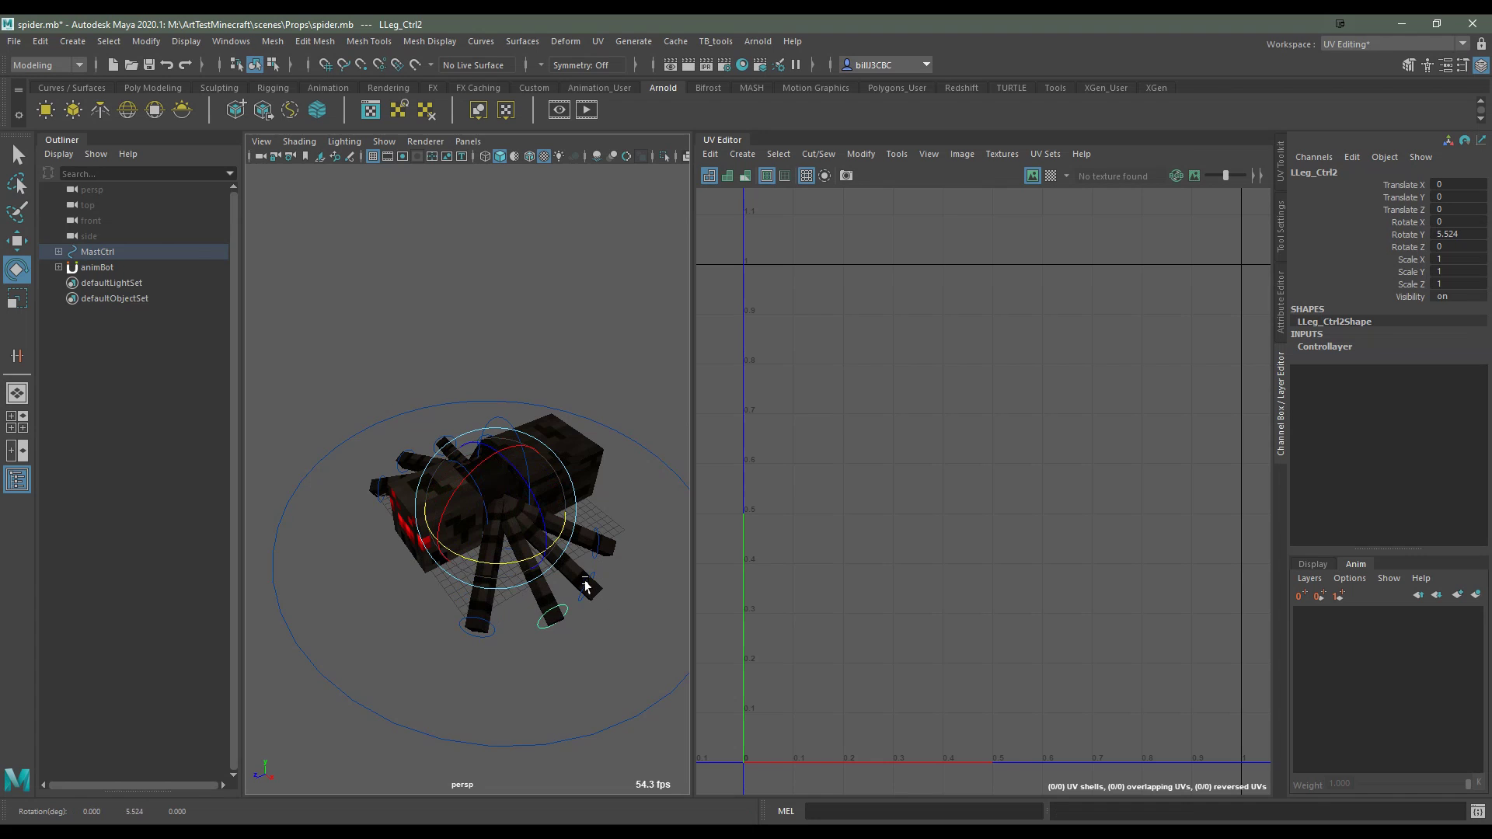
click(549, 619)
mouse_move(483, 561)
mouse_down()
mouse_move(522, 566)
mouse_move(264, 616)
mouse_up()
click(597, 546)
key(ctrl+z)
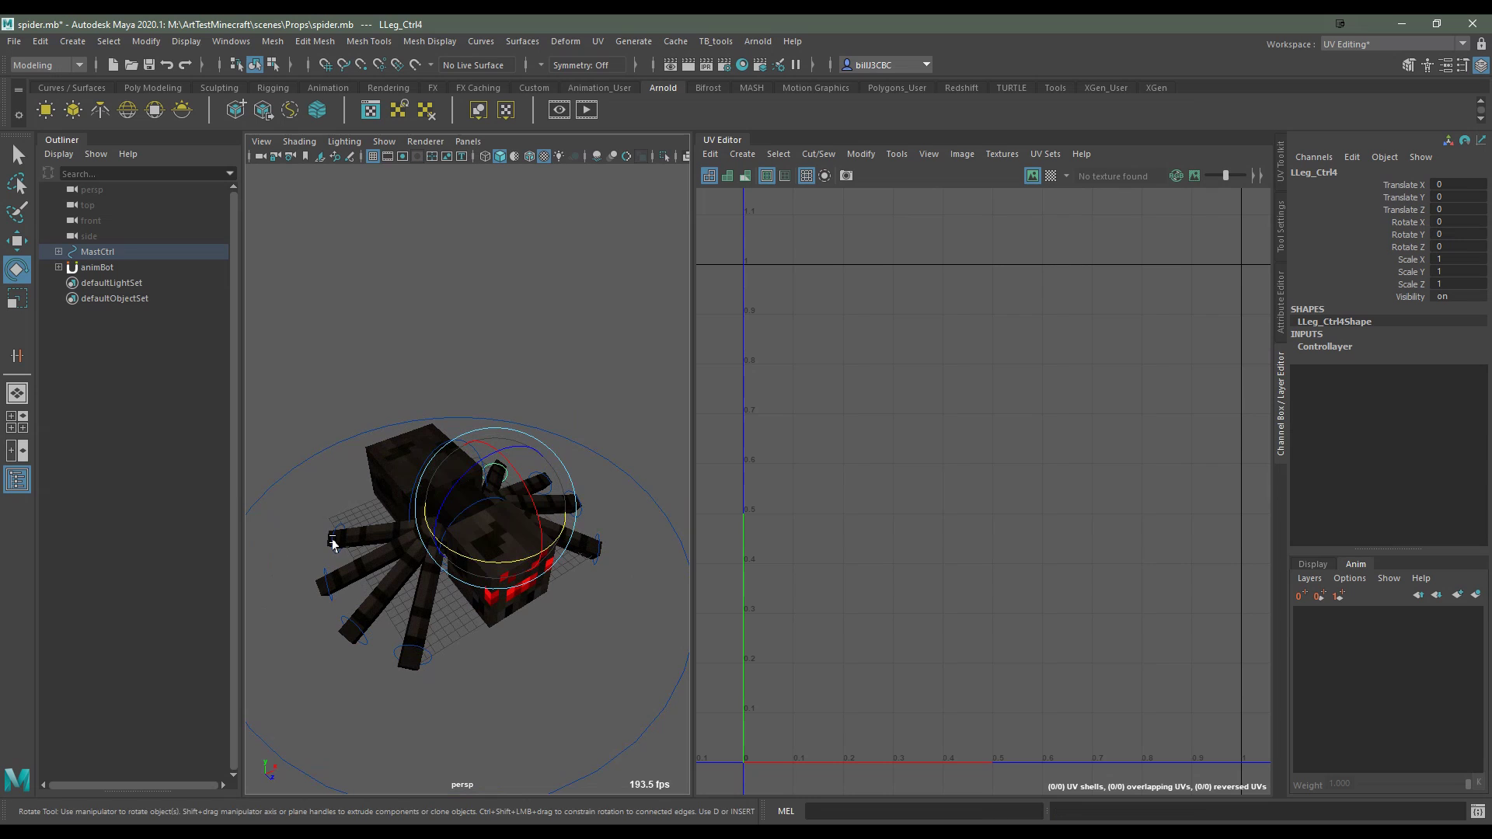
Rotate the right leg controls RLeg_Ctrl4, RLeg_Ctrl3 and RLeg_Ctrl1, undoing each, then deselect
click(333, 544)
drag(332, 544, 328, 595)
key(ctrl+z)
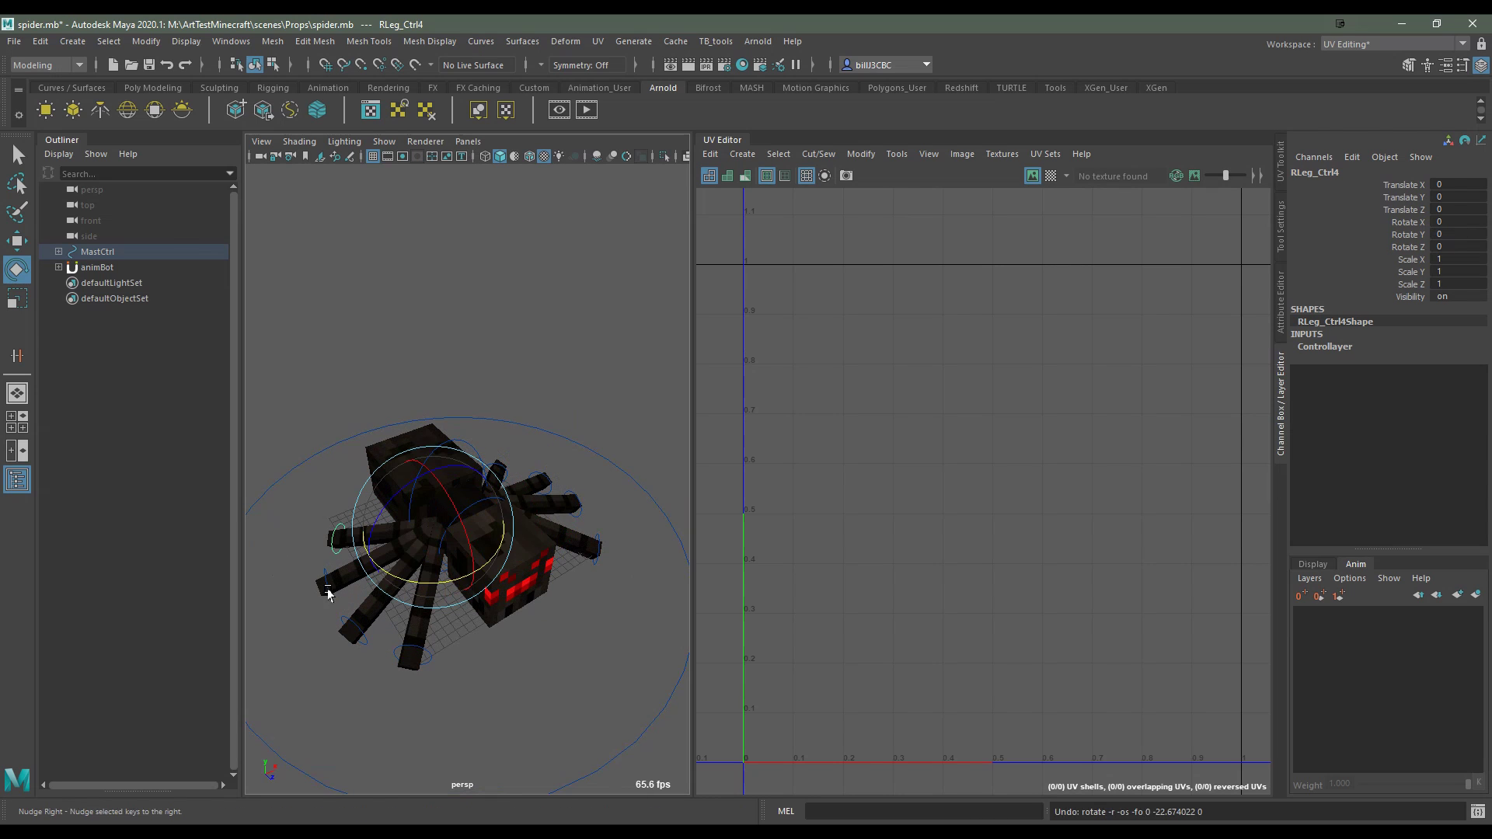
click(326, 581)
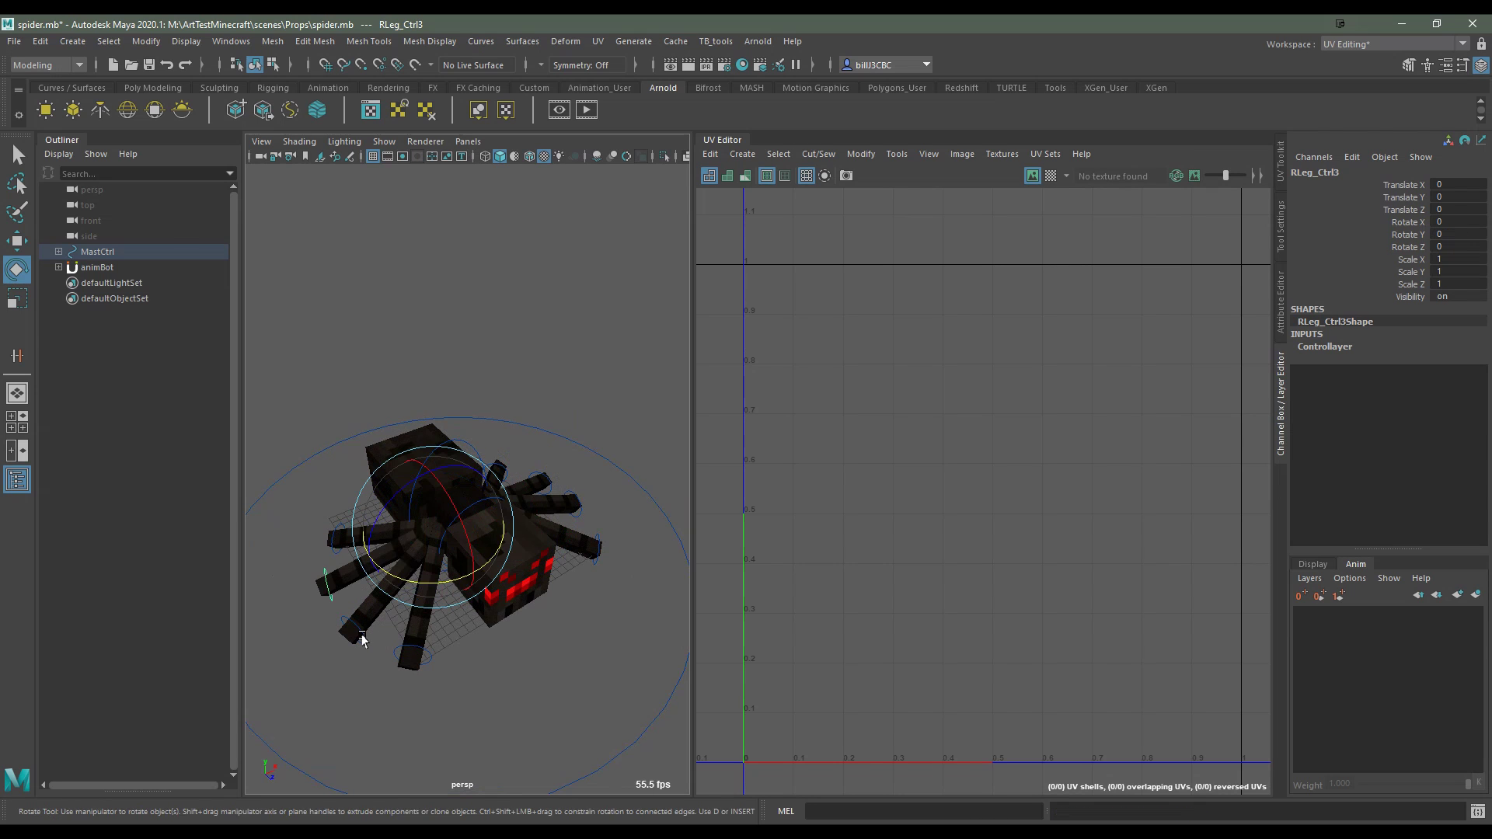
click(422, 655)
drag(417, 608, 388, 591)
key(ctrl+z)
click(369, 555)
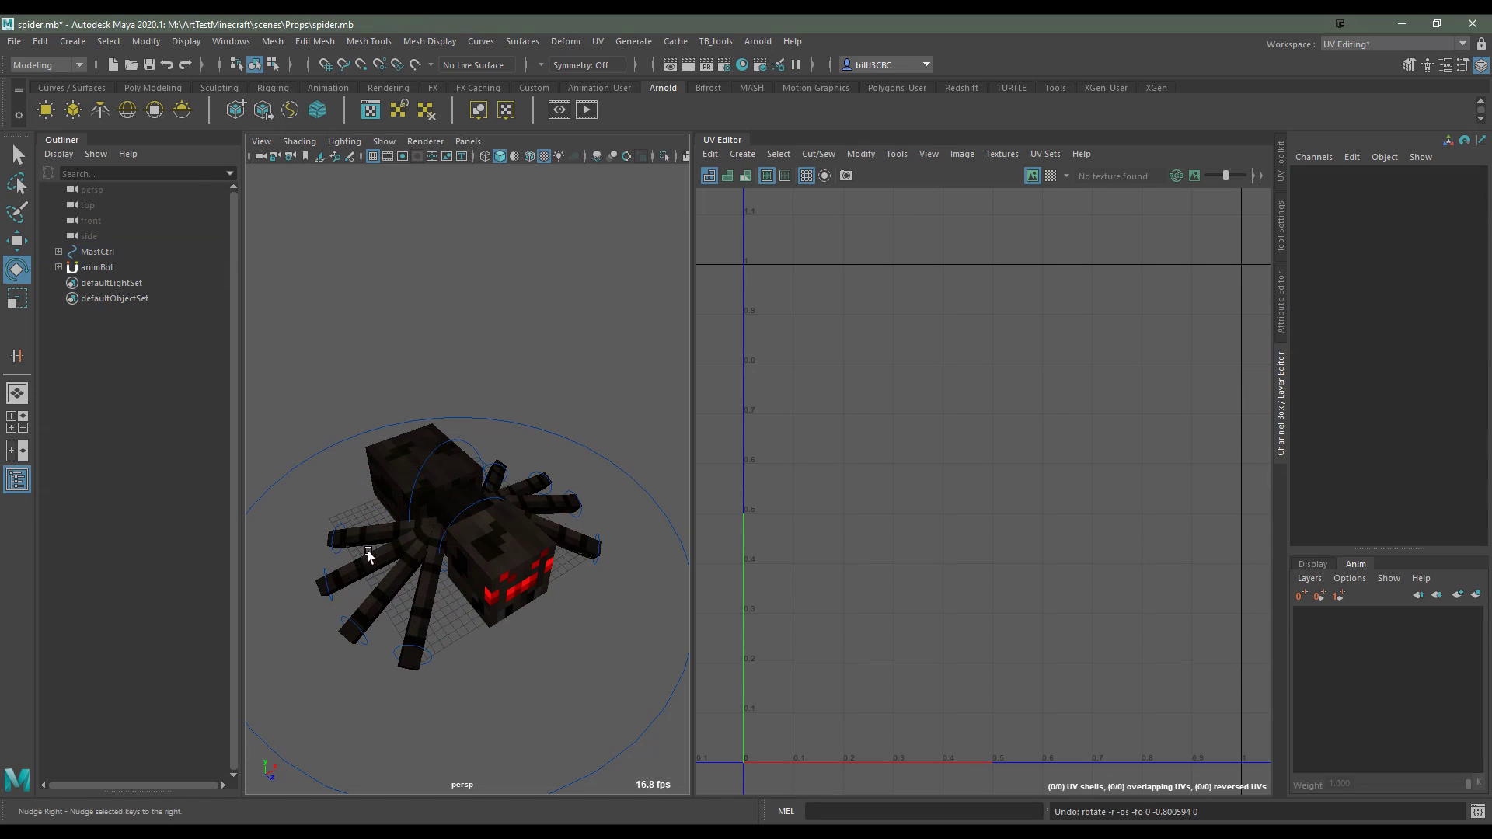
key(w)
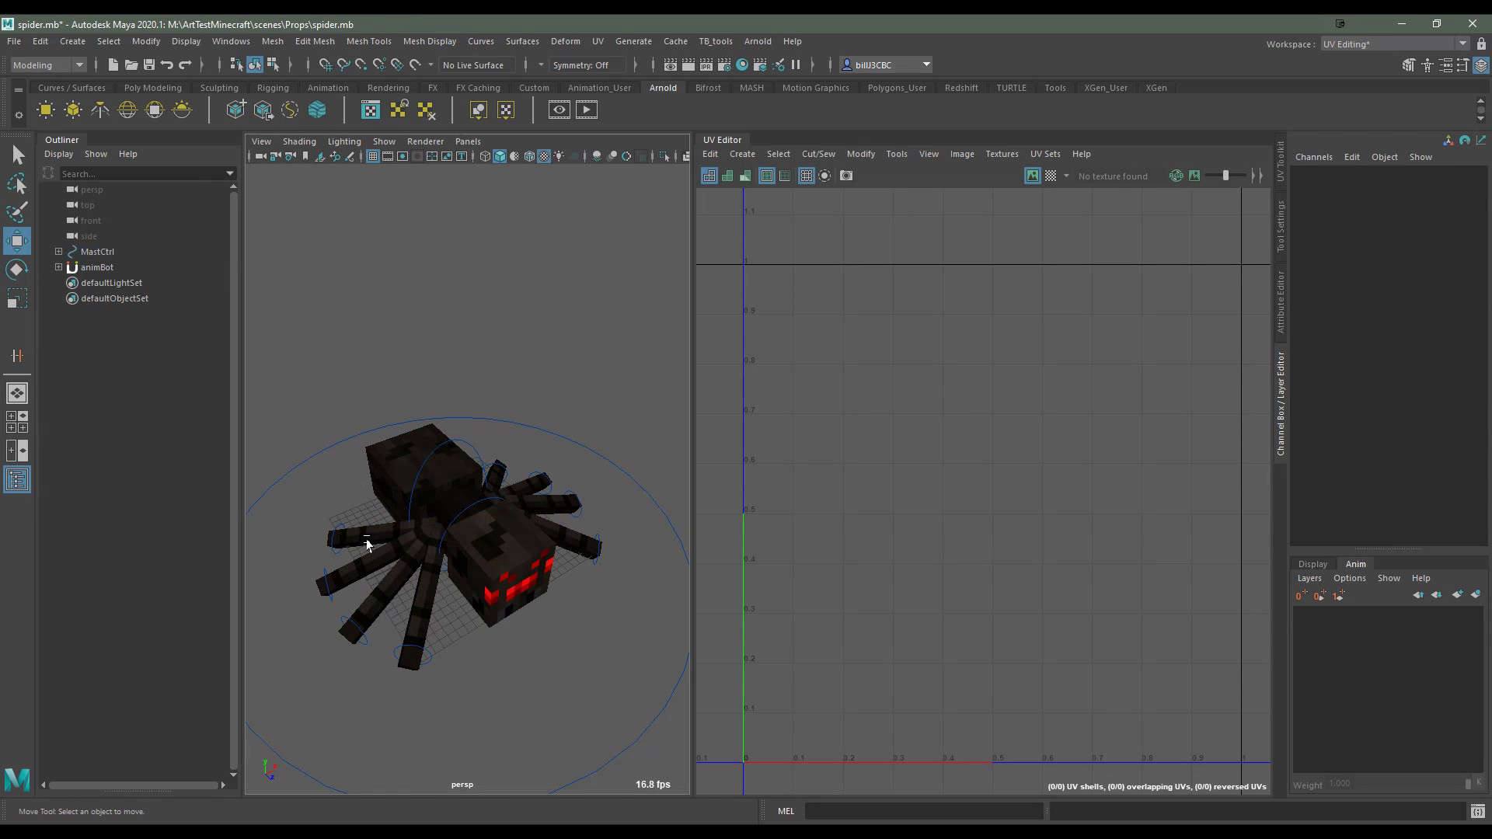
Unlock Geolayer and select the spider's leg, head and body meshes to show their UVs on spider.png
click(1312, 564)
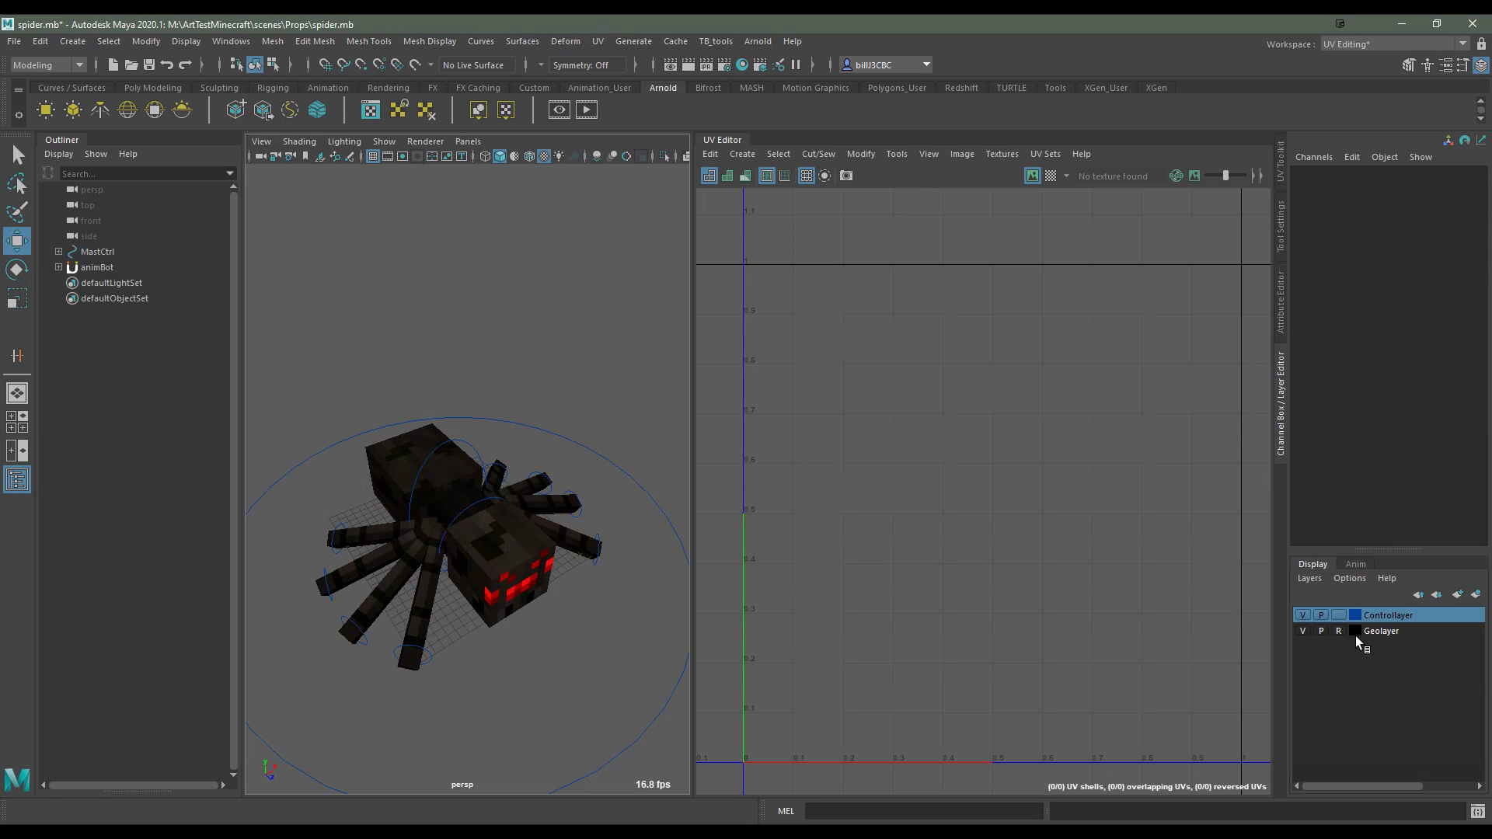
click(376, 549)
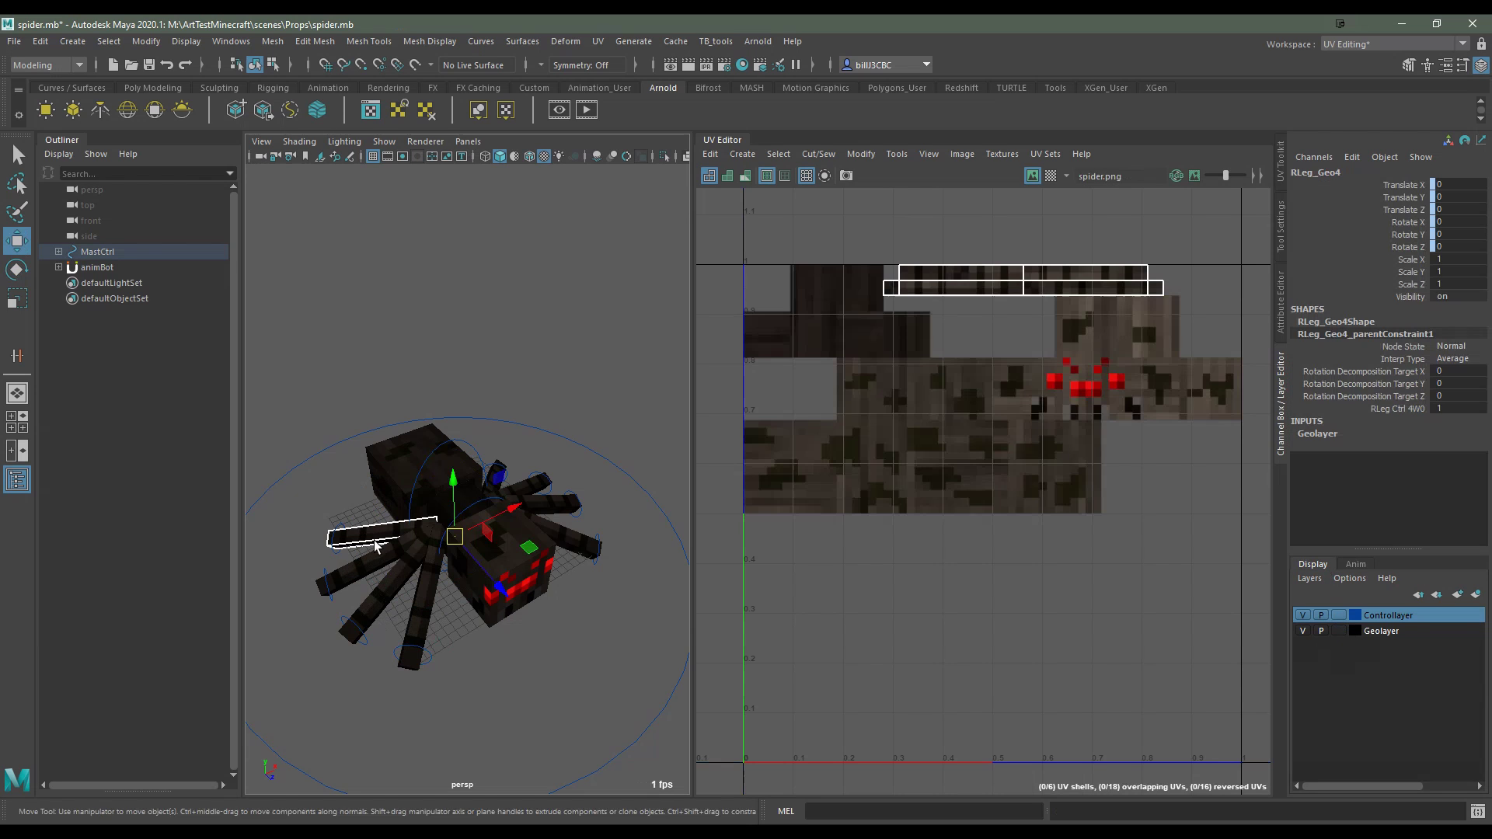
shift+click(526, 568)
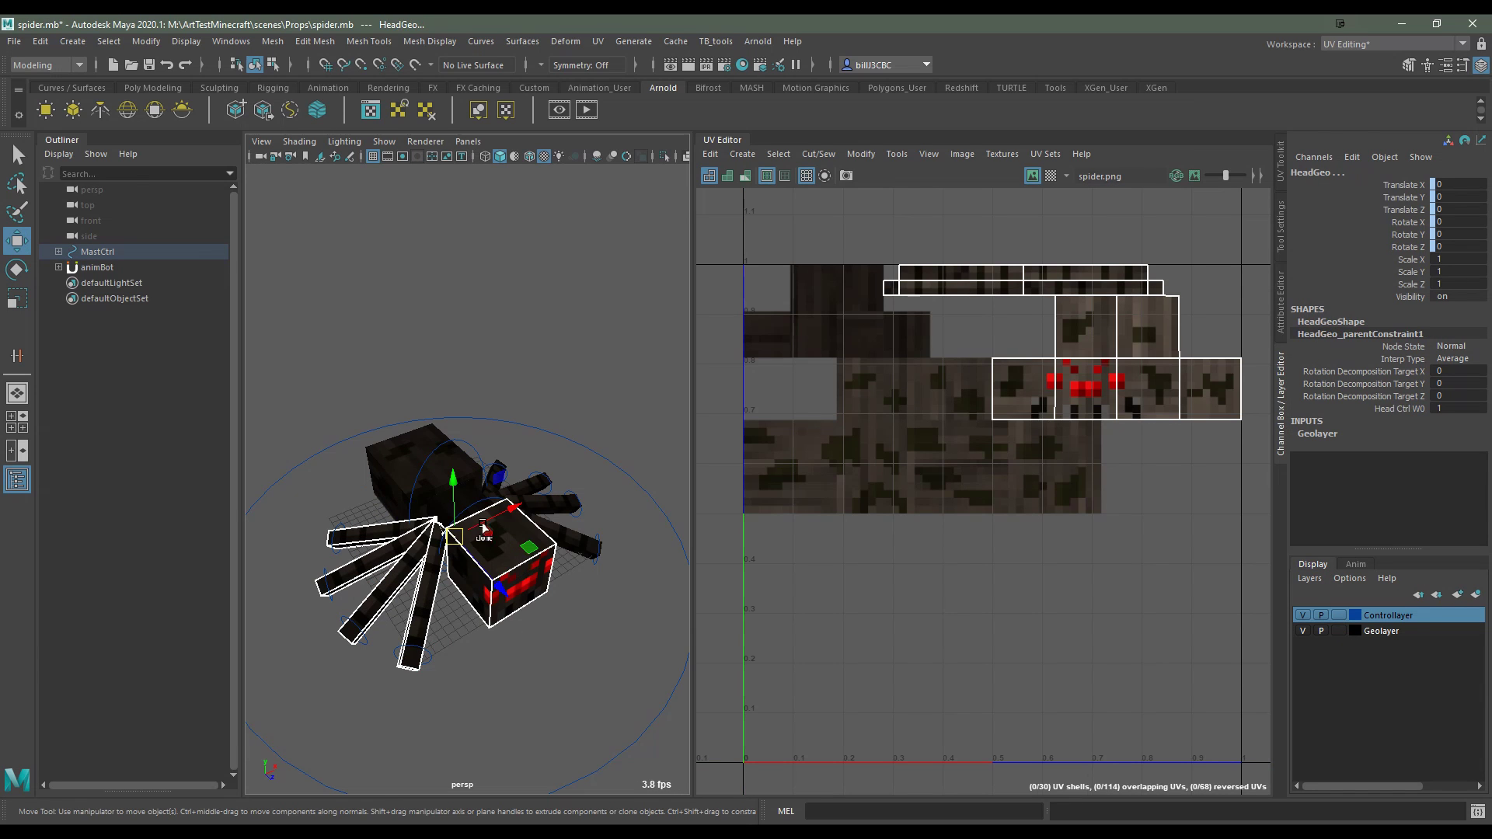
shift+click(410, 468)
alt+drag(435, 498, 493, 565)
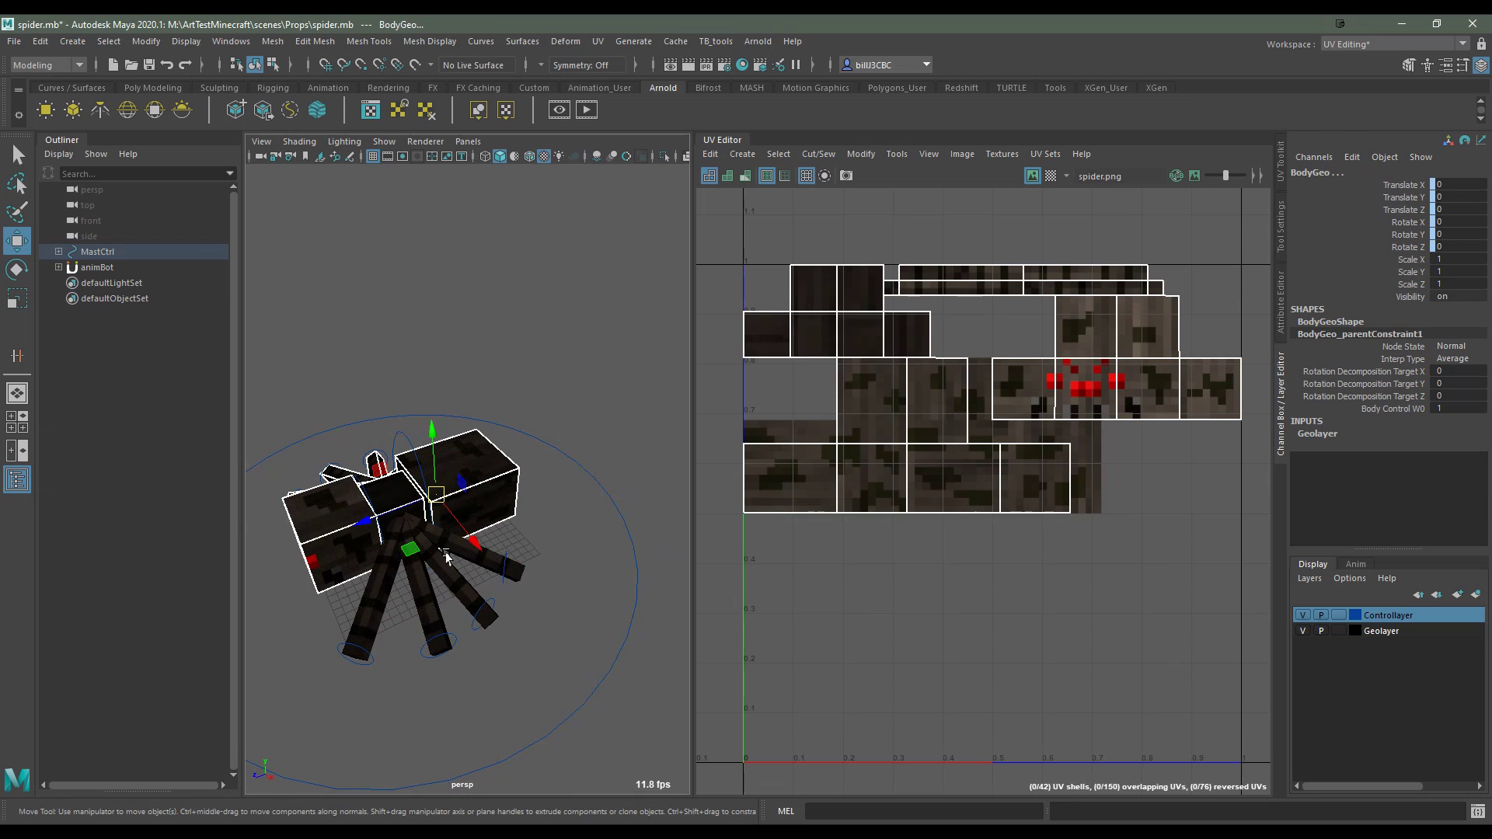
shift+click(449, 564)
shift+click(467, 597)
shift+click(427, 614)
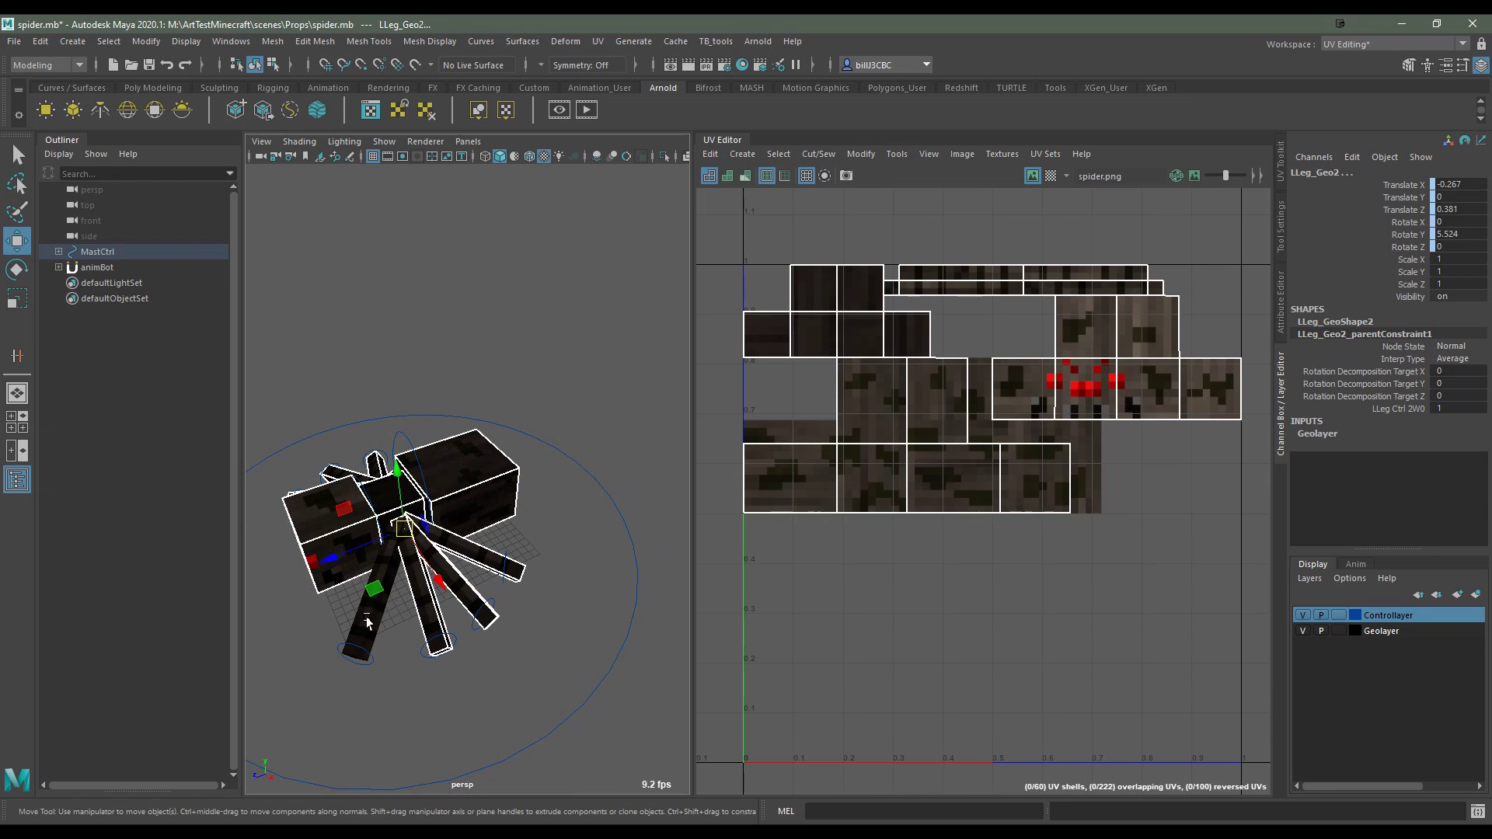
shift+click(373, 614)
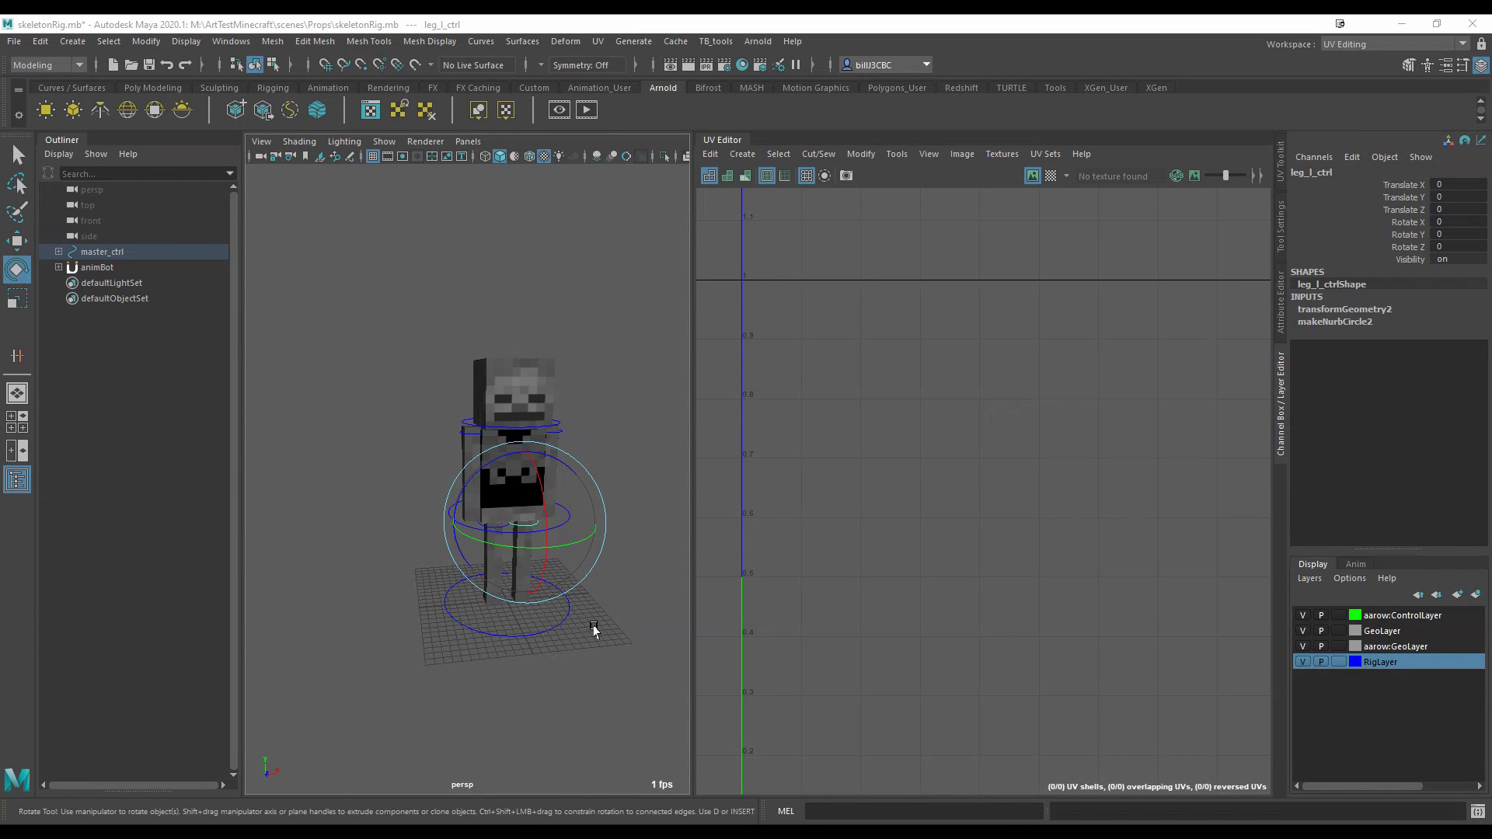
Scale the skeleton's master_ctrl and rotate body_ctrl, undoing both, then frame the body mesh
click(594, 629)
click(554, 628)
key(r)
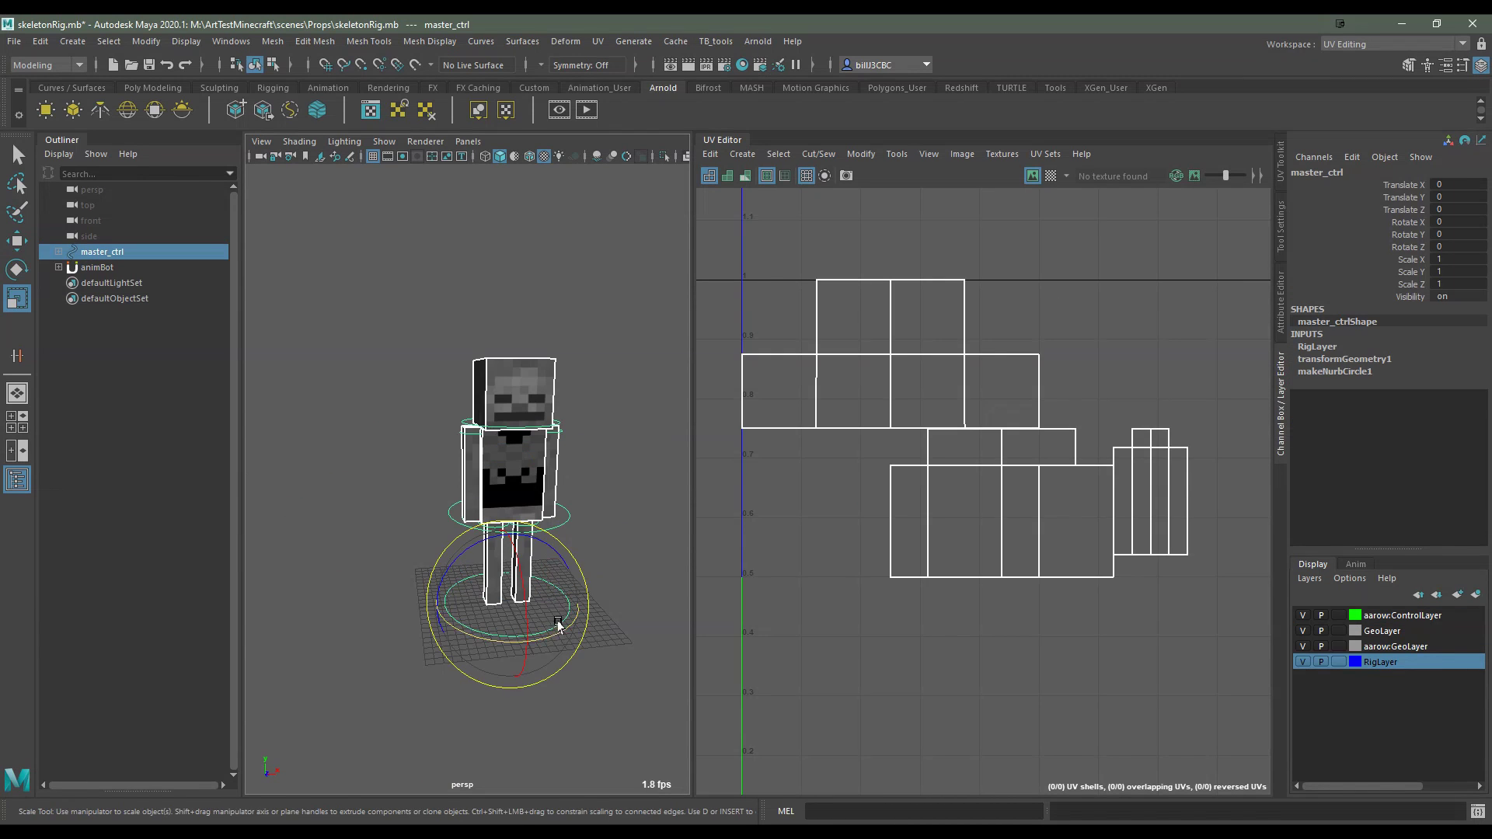
middle_drag(554, 627, 552, 563)
key(ctrl+z)
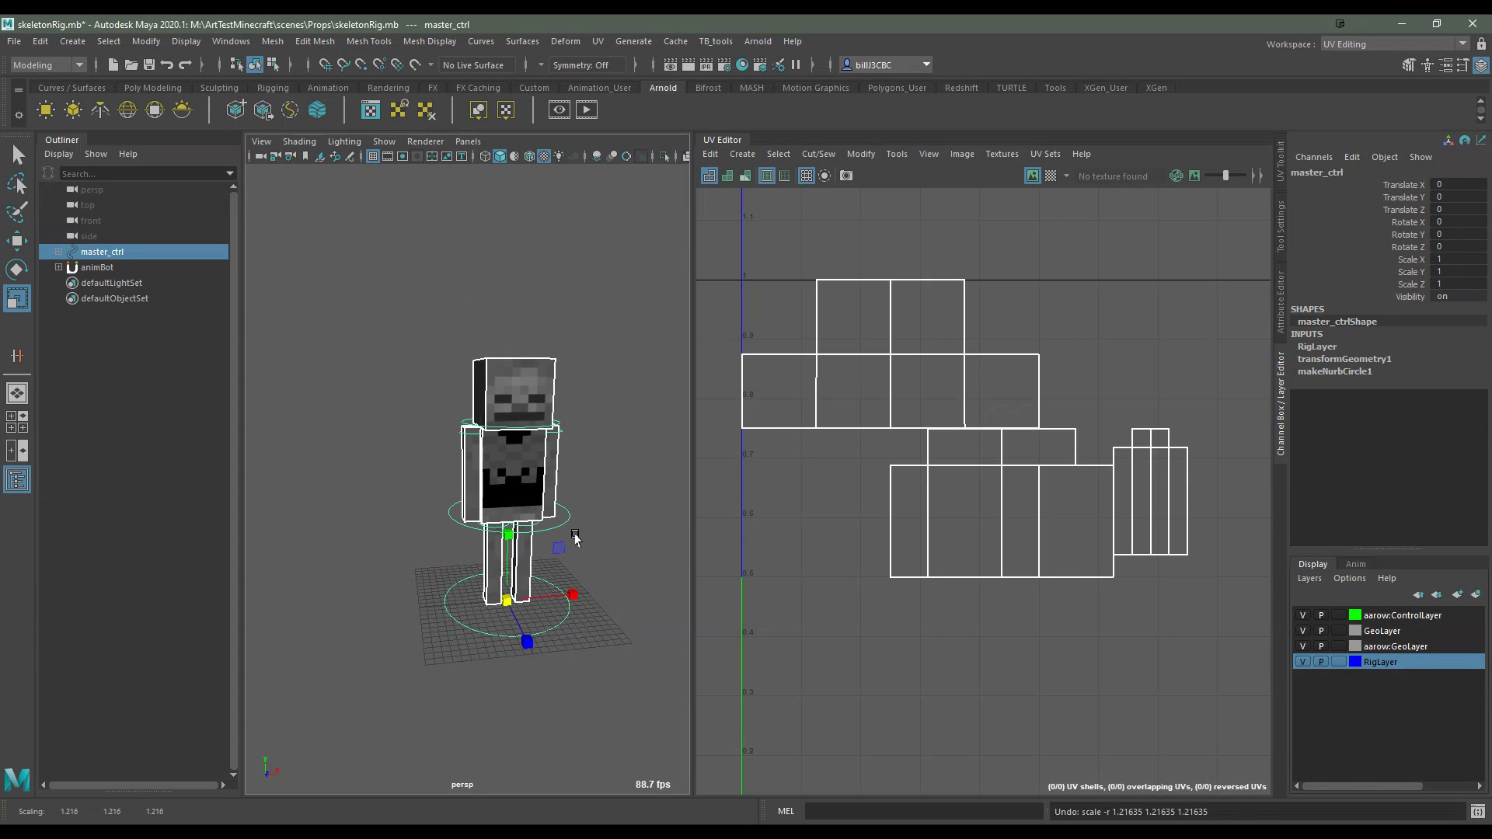
click(525, 548)
key(e)
drag(509, 532, 516, 528)
key(ctrl+z)
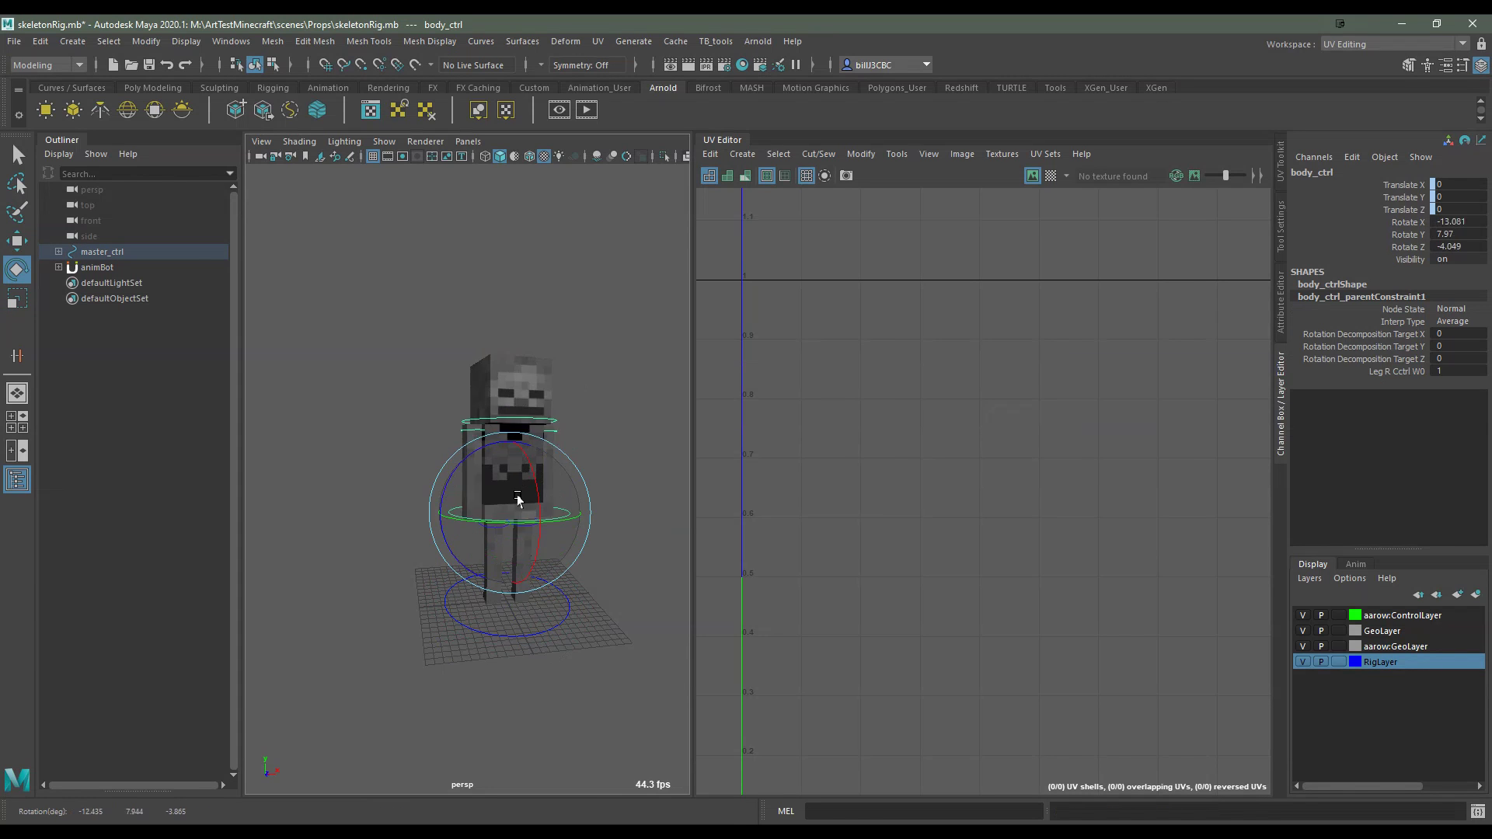
key(ctrl+z)
key(ctrl+z)
click(539, 526)
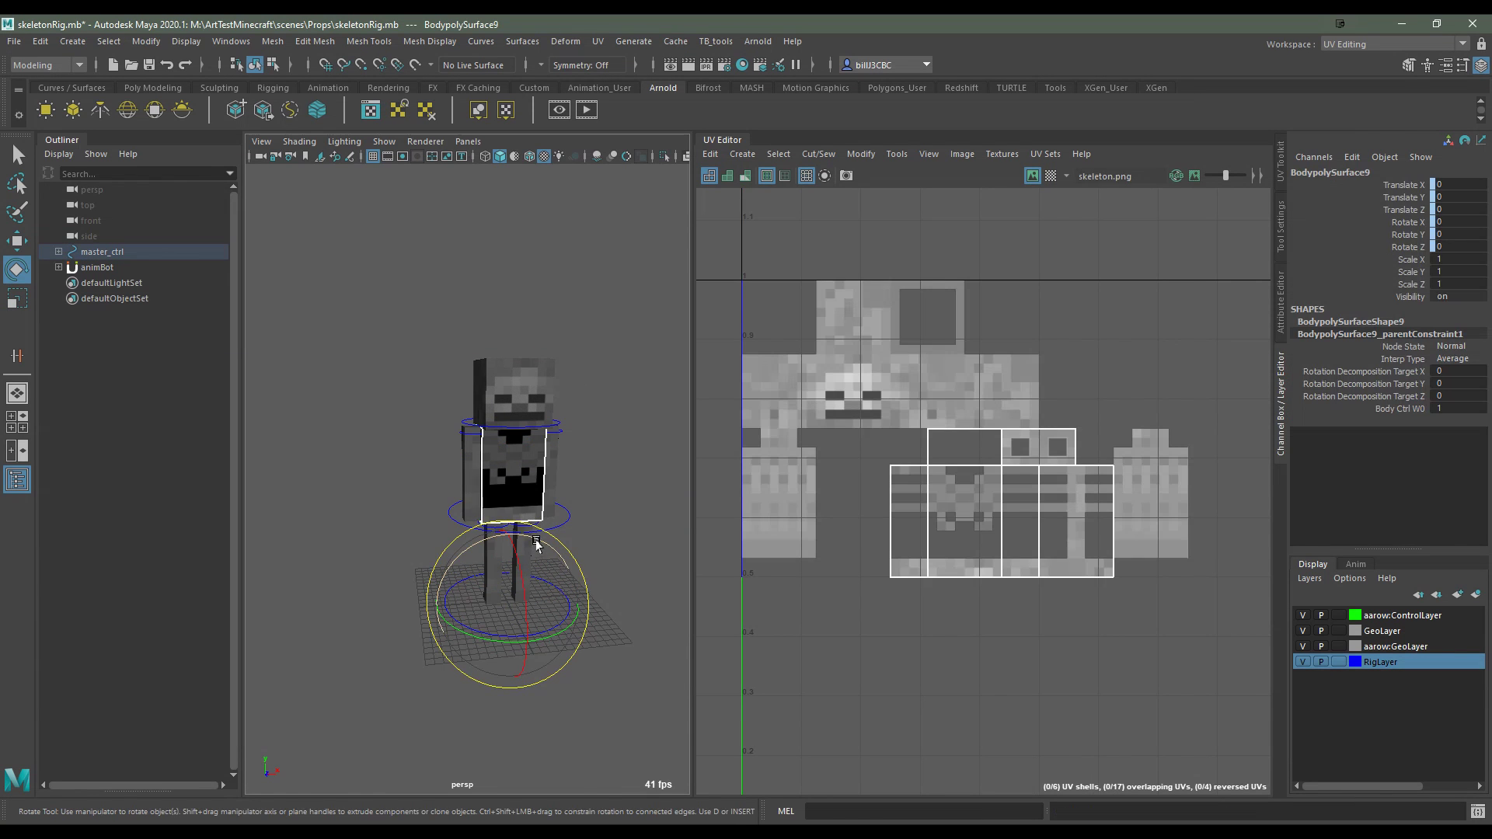
key(f)
Rotate leg_l_ctrl, arm_l_ctrl and arm_r_ctrl in turn, undoing each rotation
click(533, 516)
drag(523, 516, 555, 457)
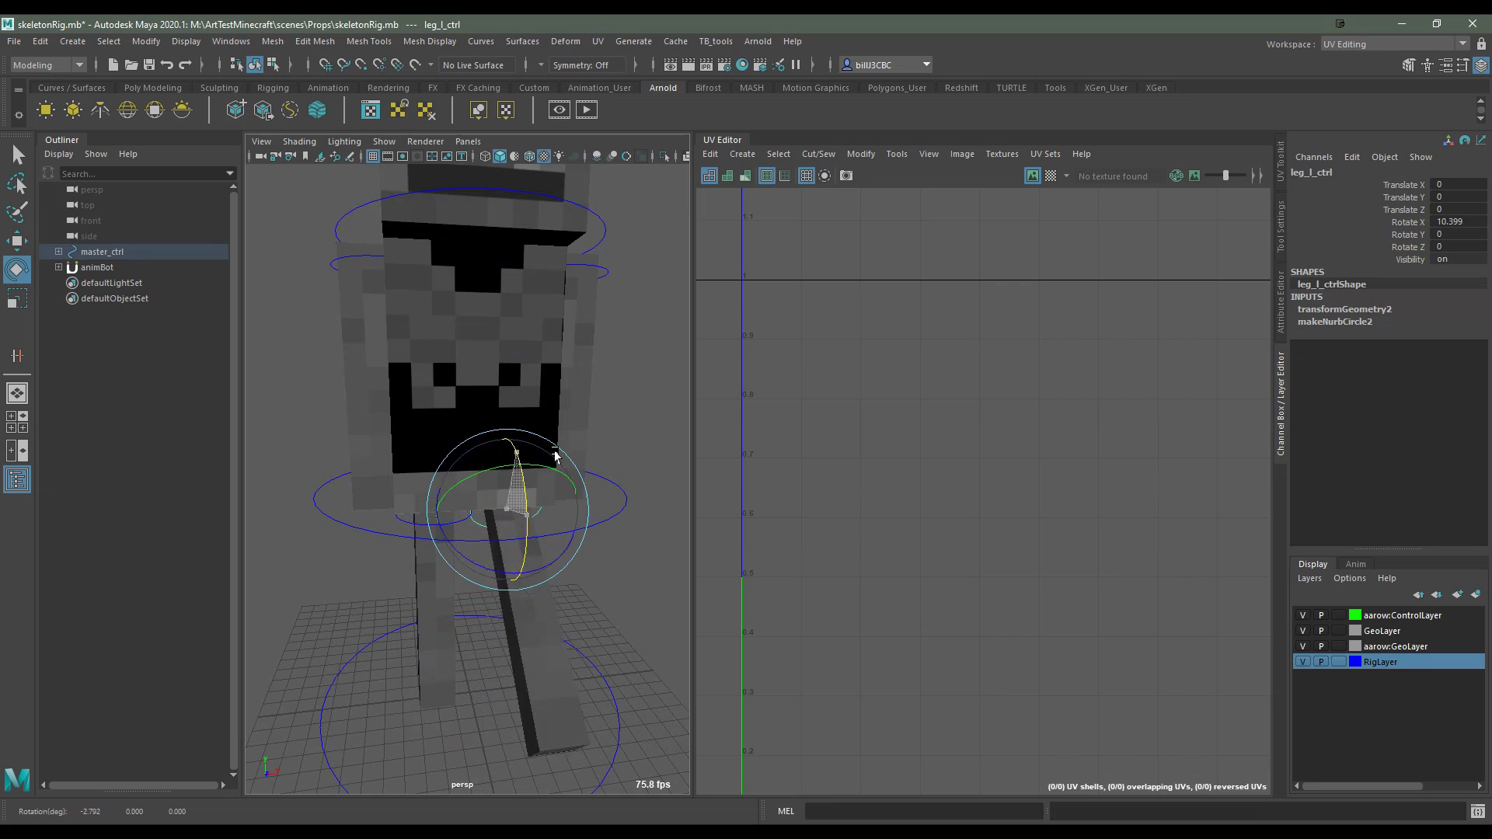
key(ctrl+z)
click(610, 261)
drag(606, 267, 589, 296)
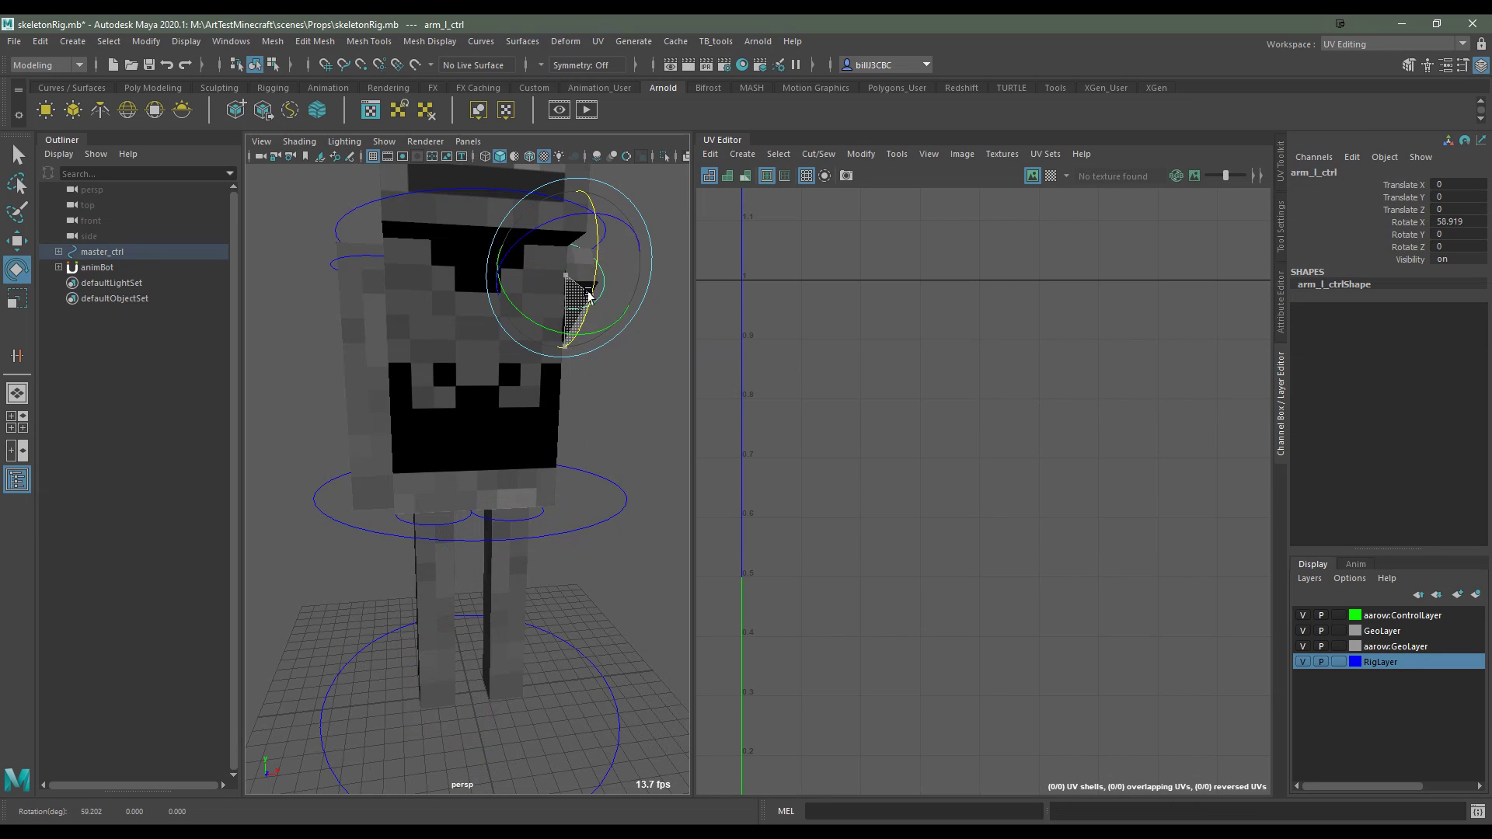
key(ctrl+z)
click(354, 264)
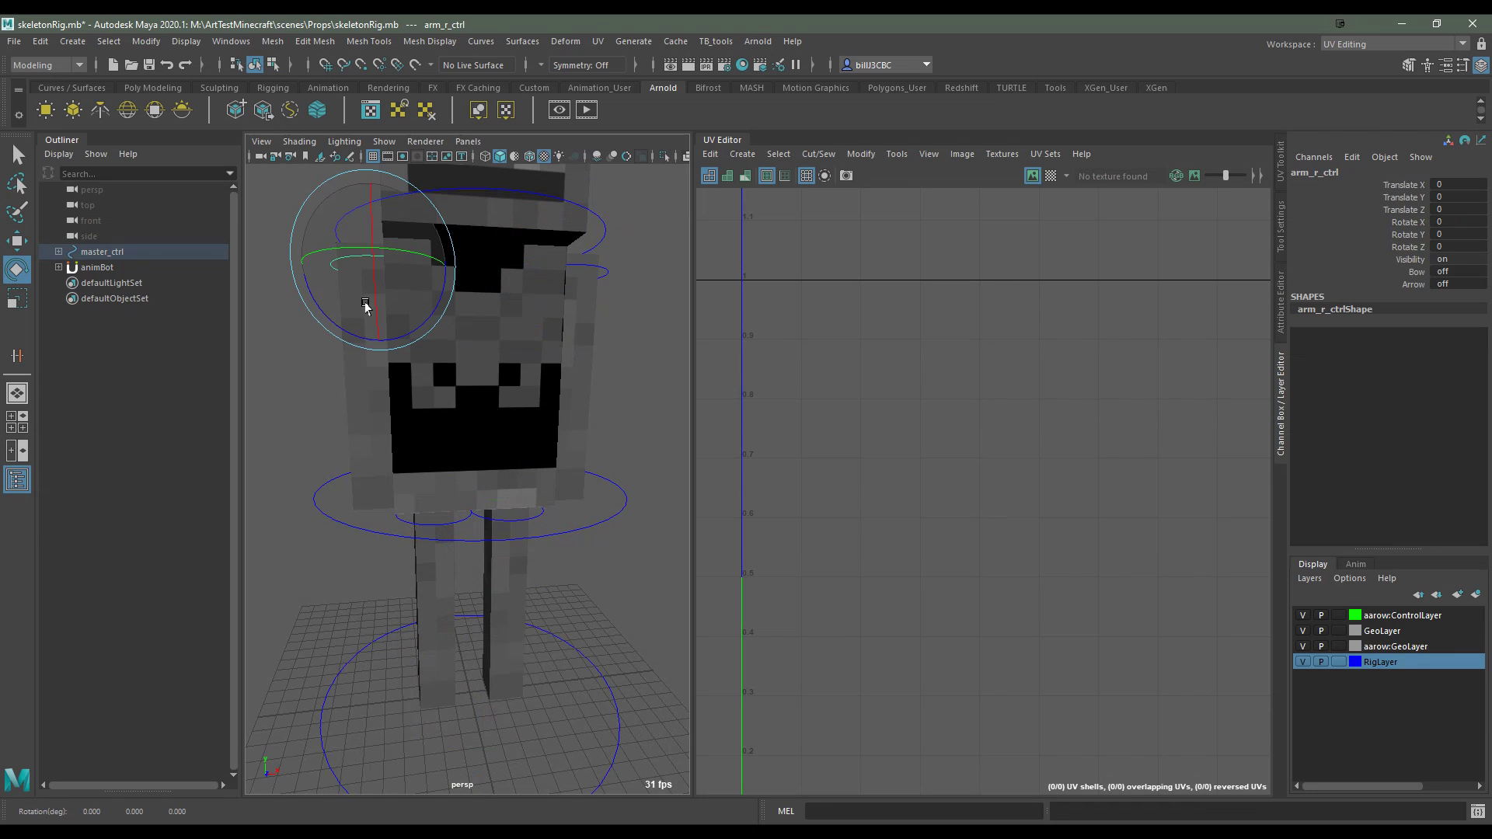
drag(365, 305, 456, 307)
key(ctrl+z)
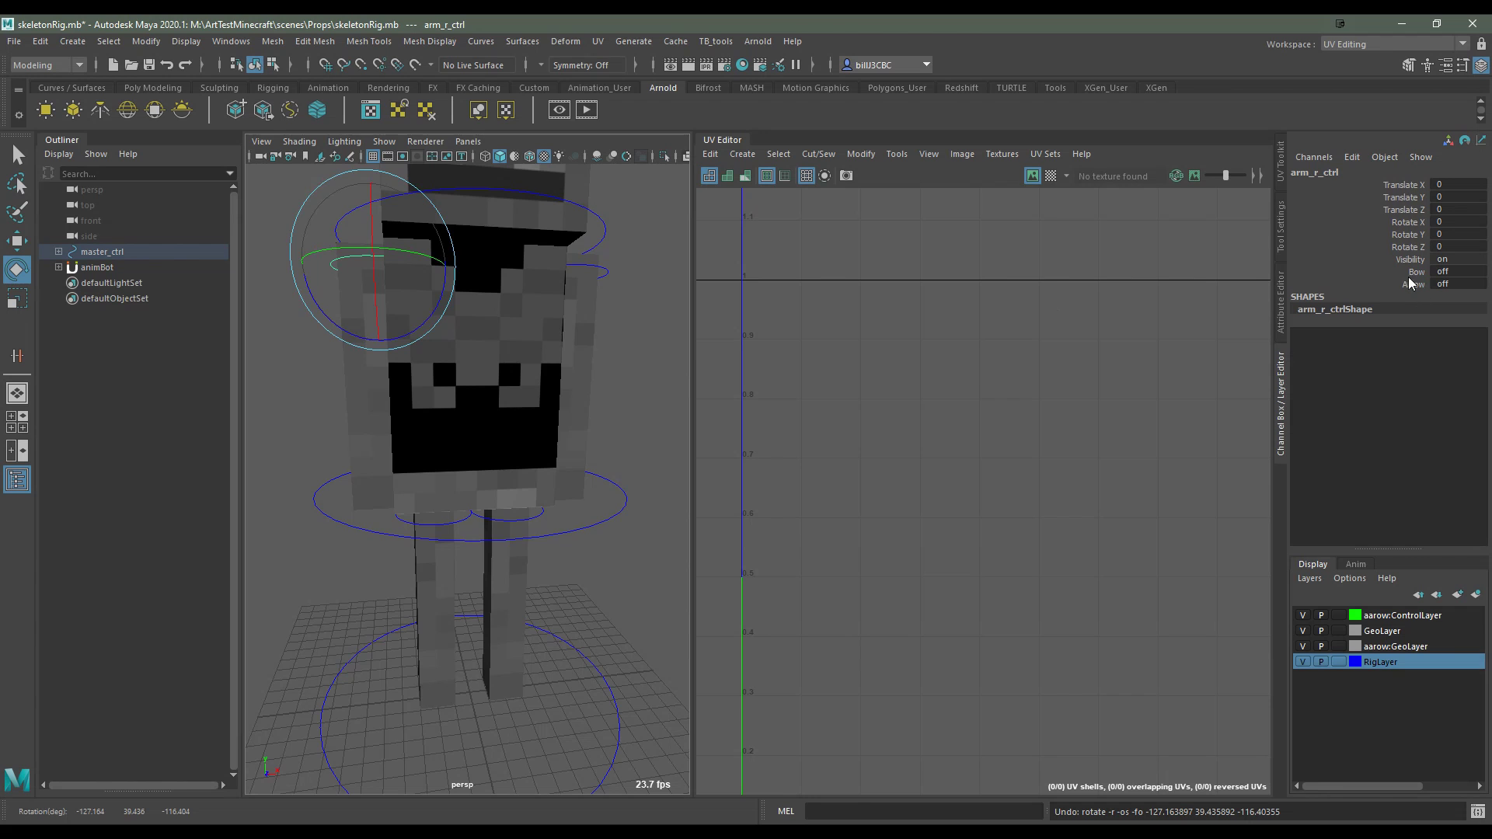
Switch on arm_r_ctrl's Bow attribute, reset the right arm rotation and select the head control
key(ctrl+z)
key(ctrl+z)
mouse_move(528, 440)
alt+mouse_down()
mouse_move(397, 265)
mouse_move(424, 190)
mouse_move(479, 511)
mouse_move(493, 455)
mouse_move(465, 565)
alt+mouse_up()
click(397, 265)
key(ctrl+z)
click(497, 447)
key(ctrl+z)
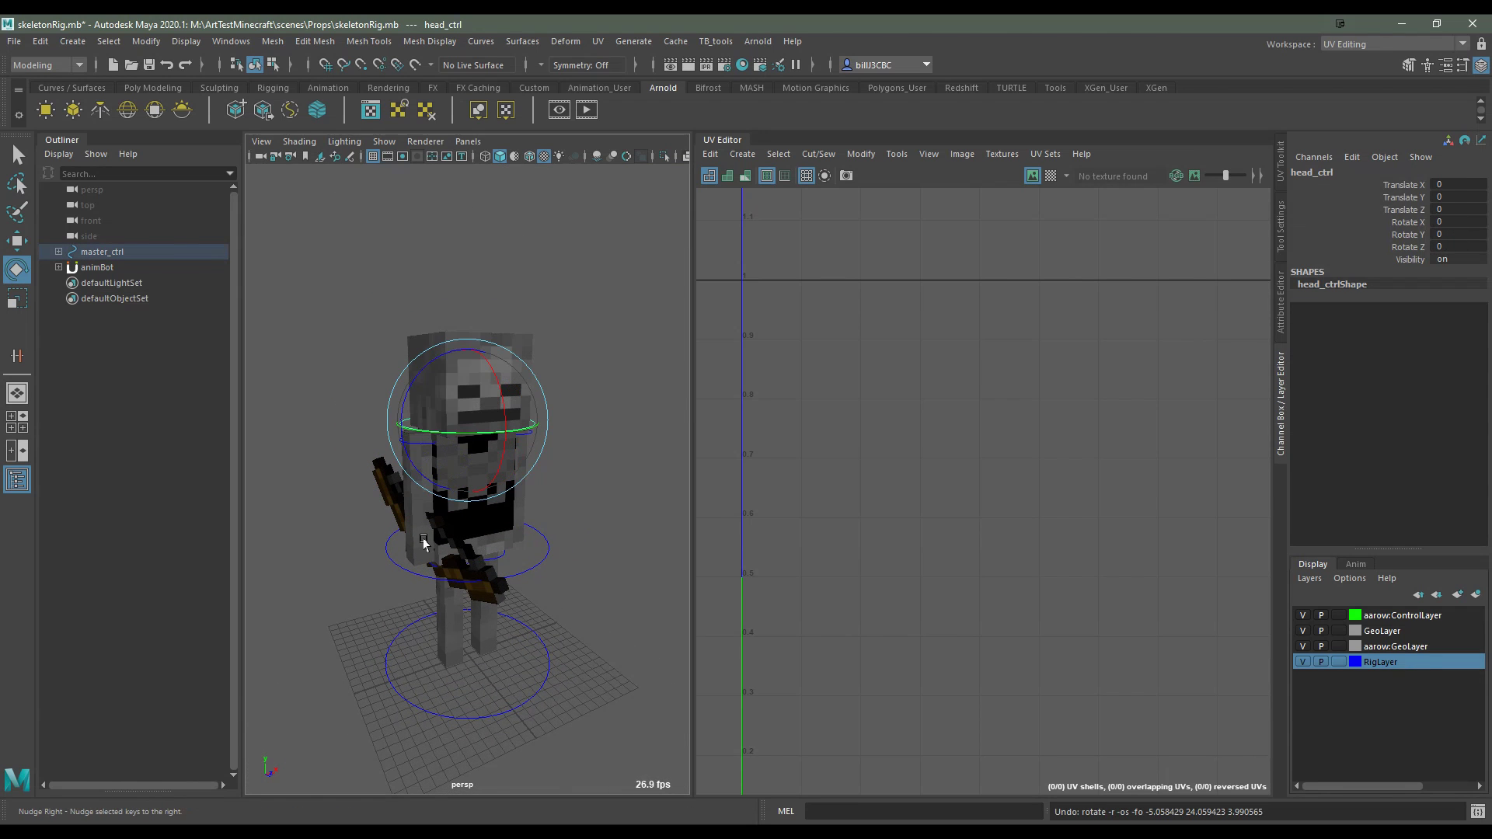
Turn on arm_r_ctrl's Arrow attribute so the arrow appears on the bow
click(424, 542)
click(443, 466)
alt+drag(443, 466, 474, 498)
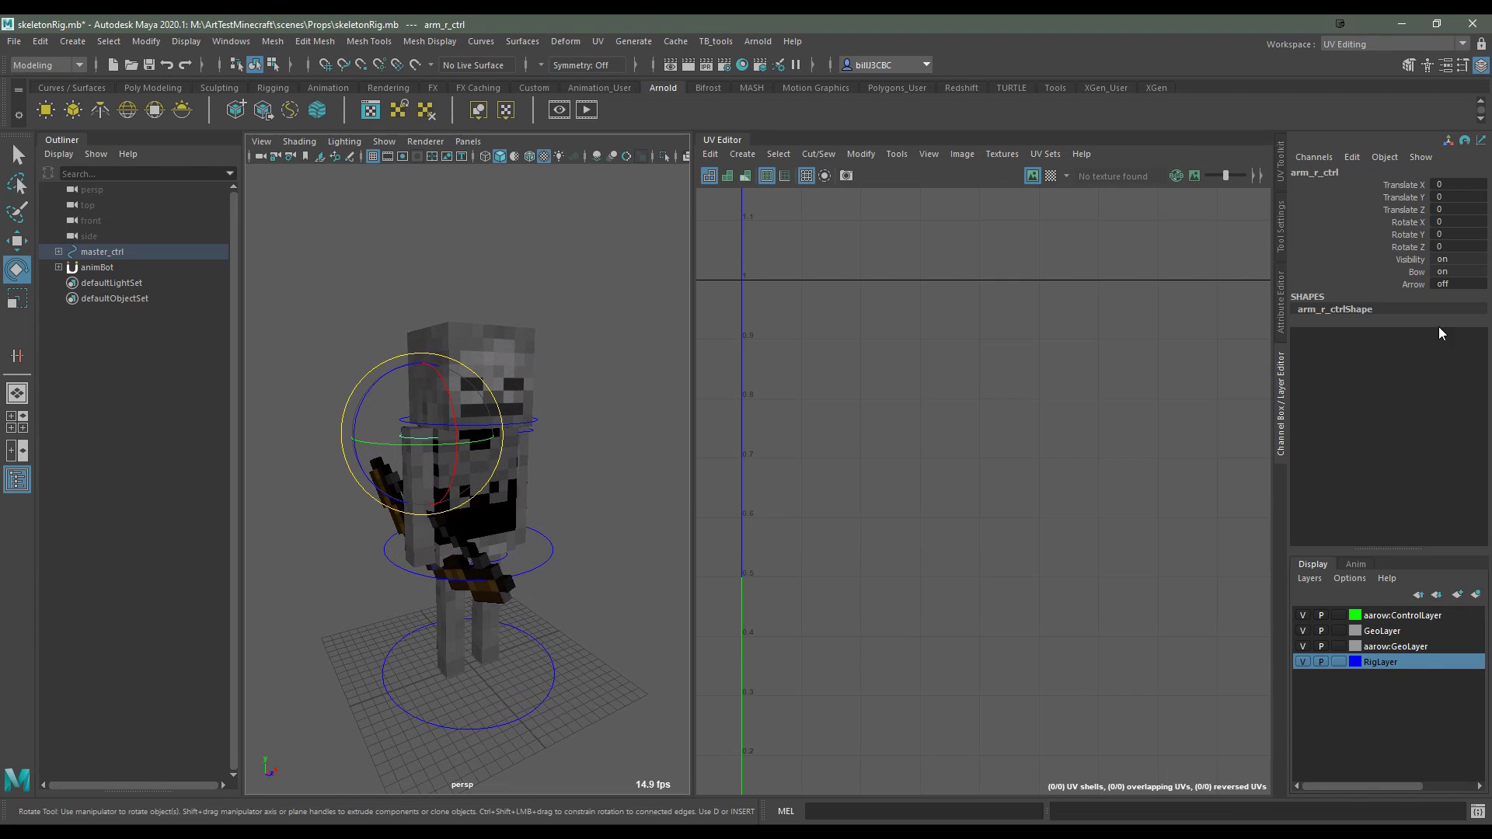
click(1412, 283)
middle_drag(488, 493, 575, 536)
mouse_move(575, 537)
alt+mouse_down()
mouse_move(484, 573)
mouse_move(381, 494)
mouse_move(567, 548)
alt+mouse_up()
Select aarow:MasterCtrl and test moving the arrow rig, then undo the move
key(e)
click(381, 495)
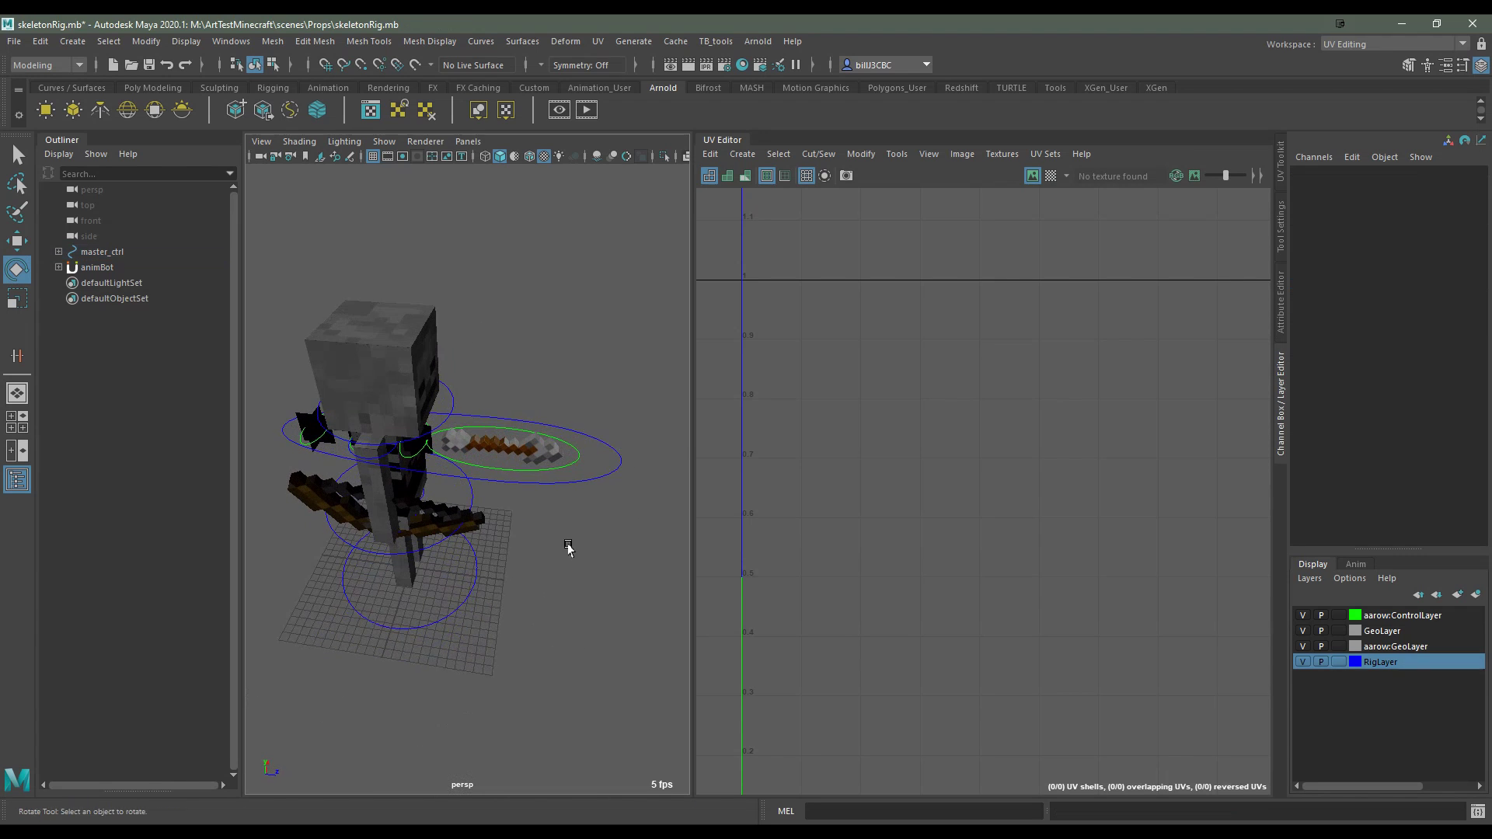
click(603, 480)
key(w)
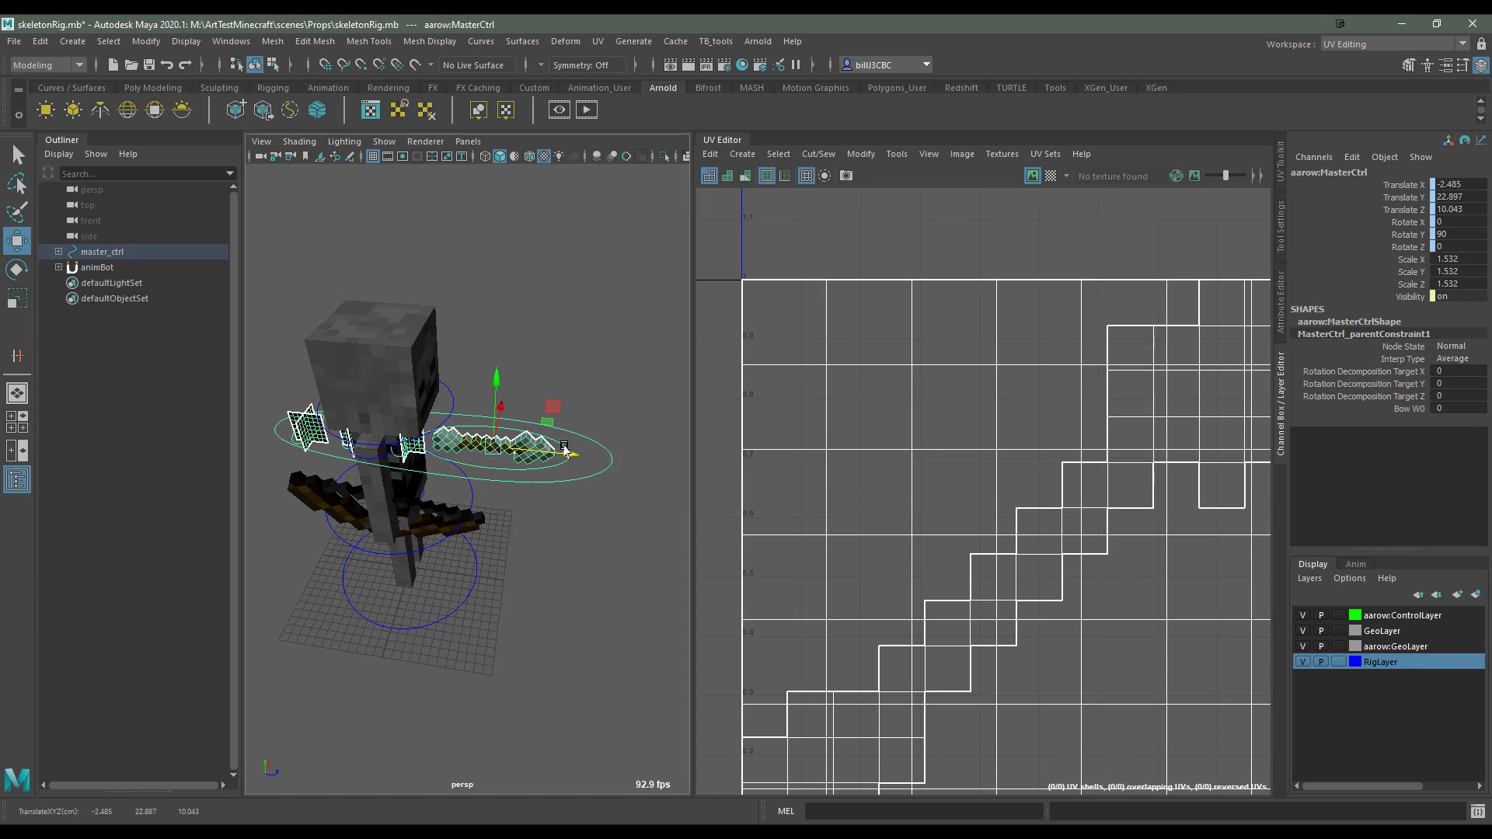
mouse_move(646, 478)
alt+mouse_down()
mouse_move(600, 452)
mouse_move(546, 450)
alt+mouse_up()
drag(435, 404, 334, 408)
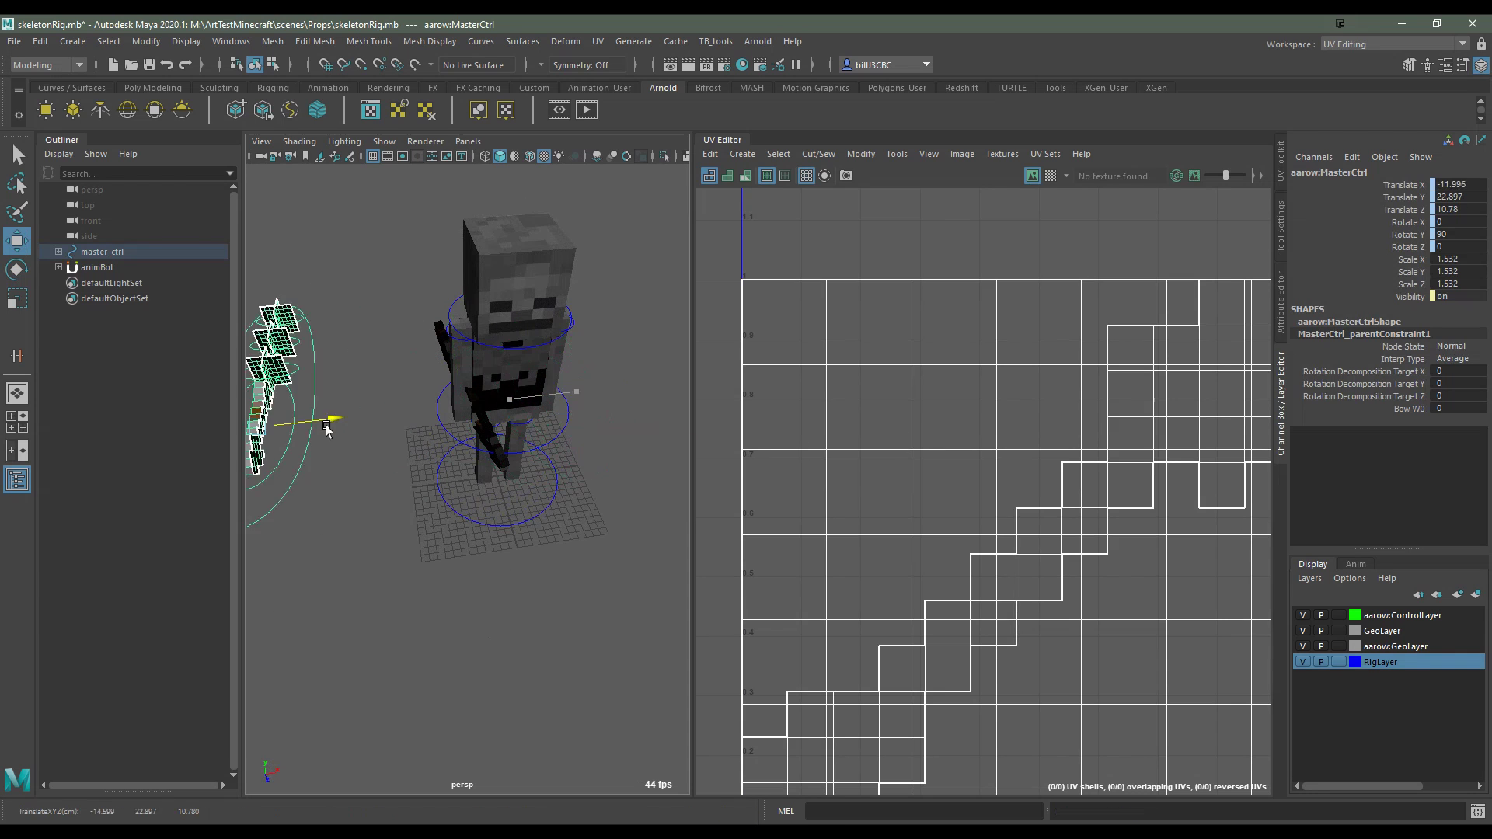
key(ctrl+z)
Rotate the whole skeleton via its master control and undo, then reselect the arrow control
click(547, 450)
mouse_move(546, 450)
alt+mouse_down()
mouse_move(522, 549)
mouse_move(626, 520)
mouse_move(555, 445)
mouse_move(453, 430)
alt+mouse_up()
key(e)
key(ctrl+z)
click(553, 435)
key(w)
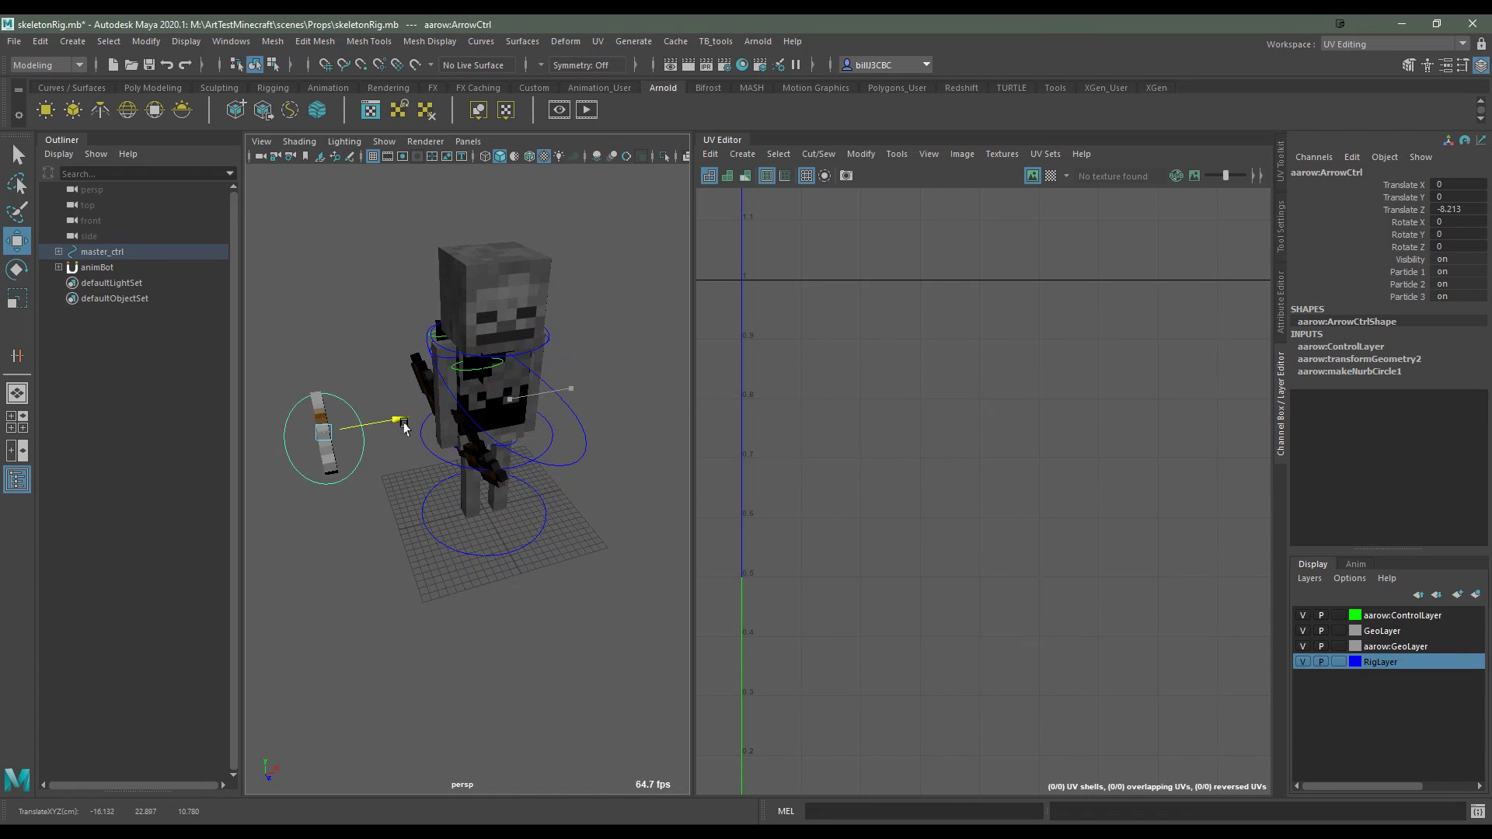
key(ctrl+z)
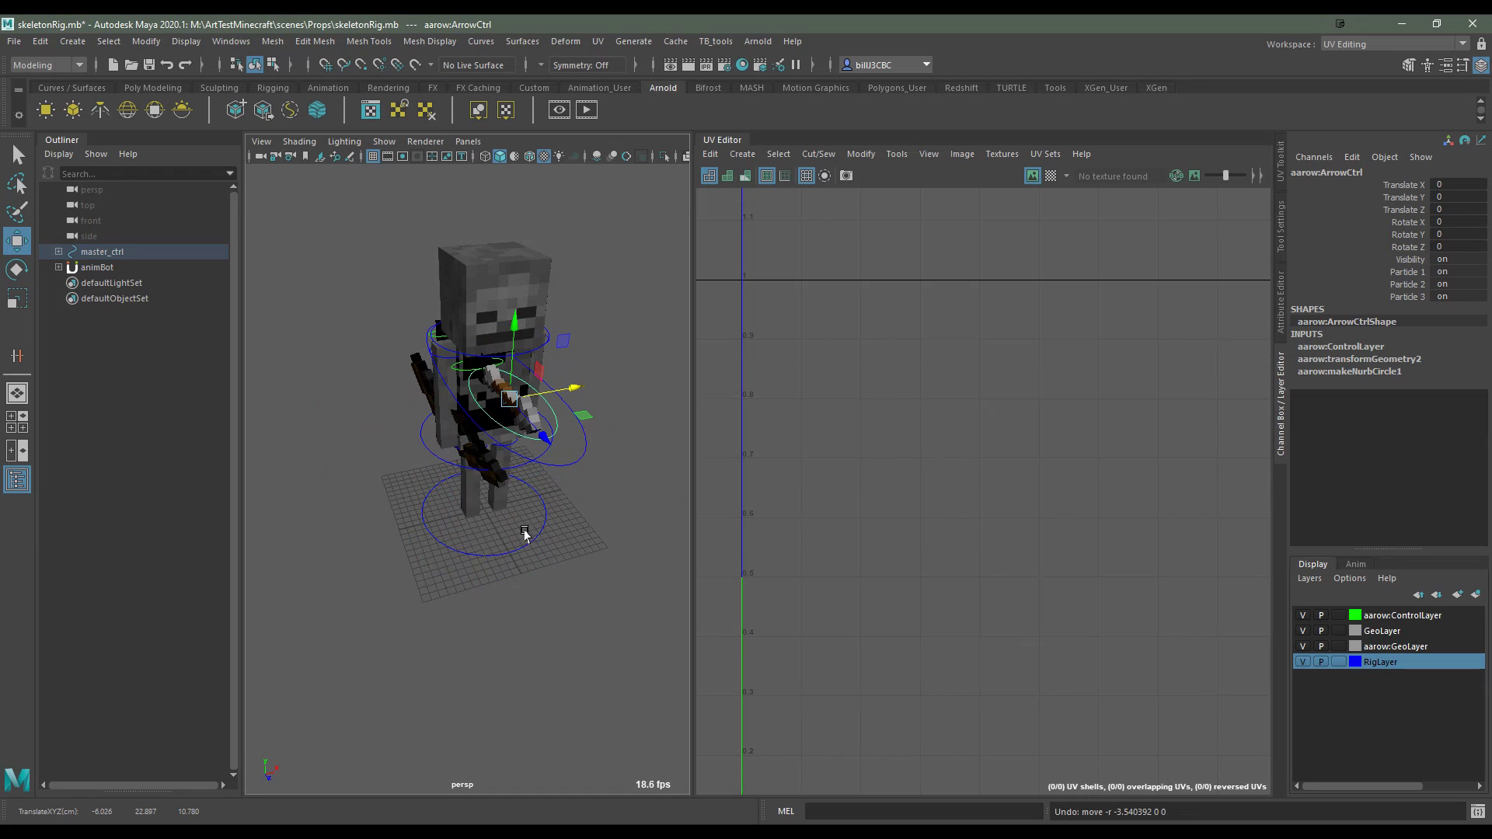
alt+drag(525, 511, 536, 428)
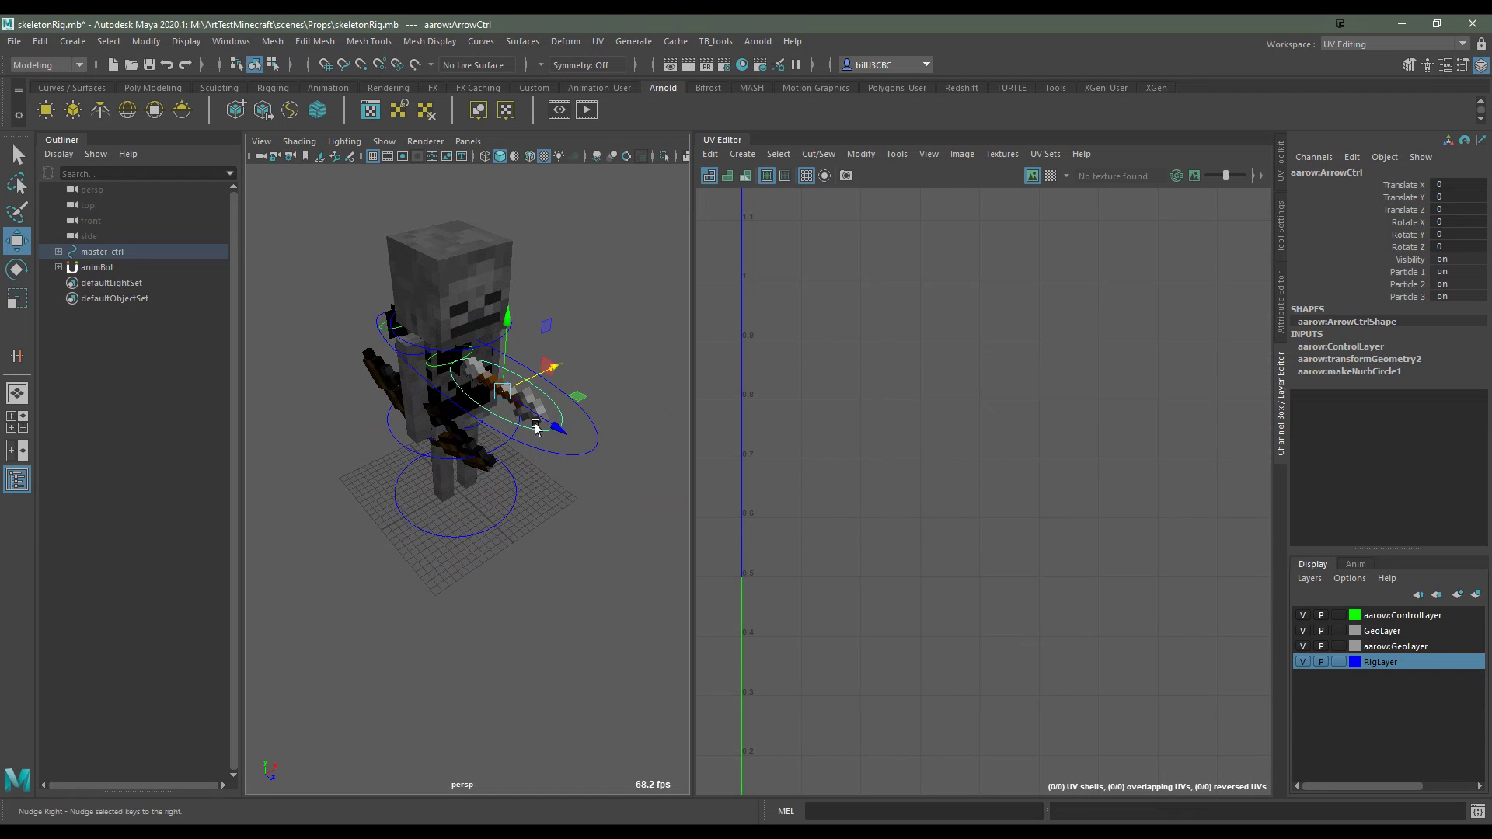
Toggle Particle 1, Particle 2 and Particle 3 off and back on in the Channel Box
click(1415, 272)
middle_drag(710, 399, 375, 420)
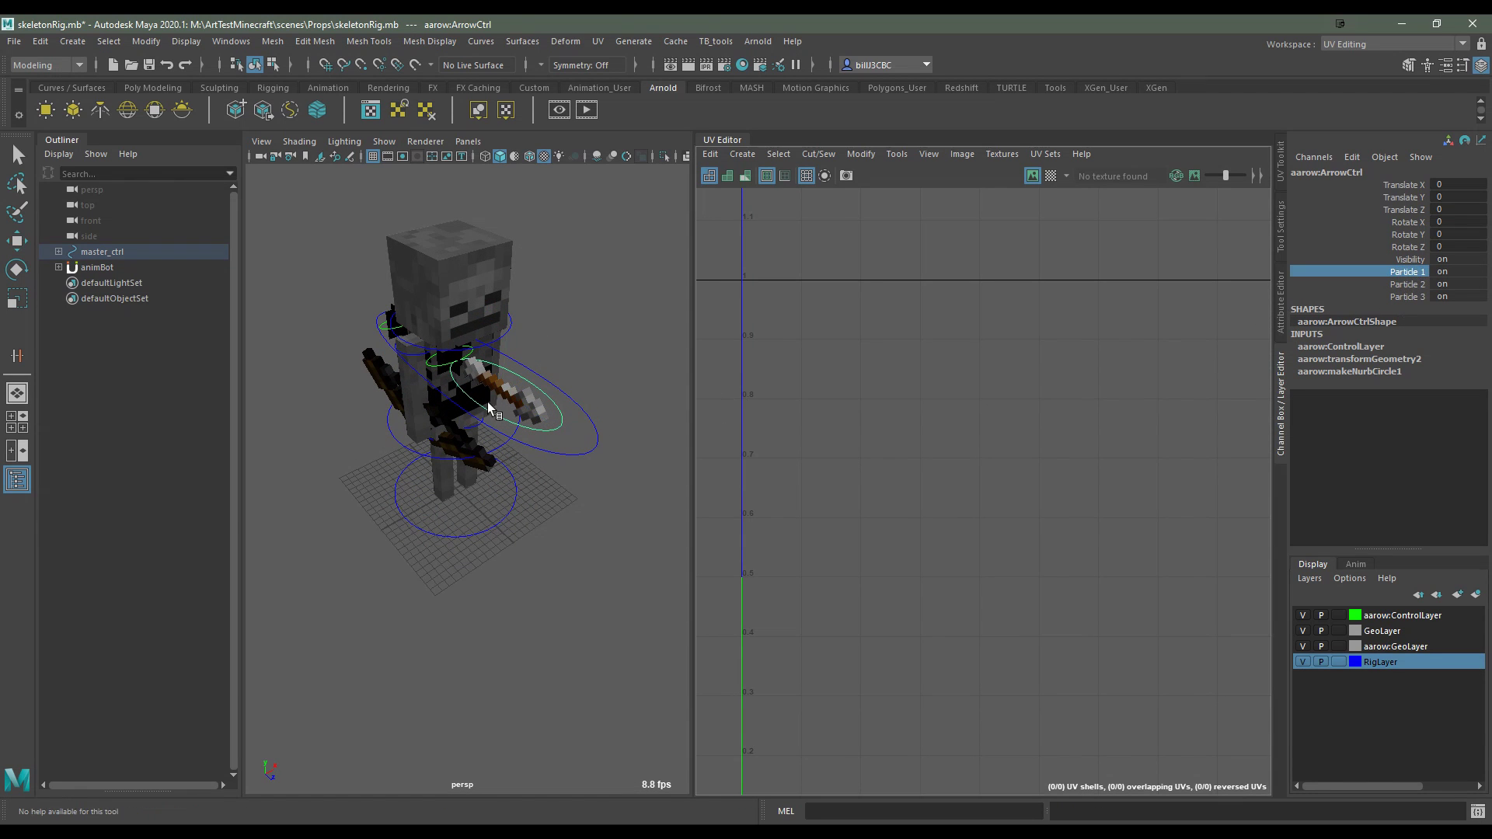
click(1408, 284)
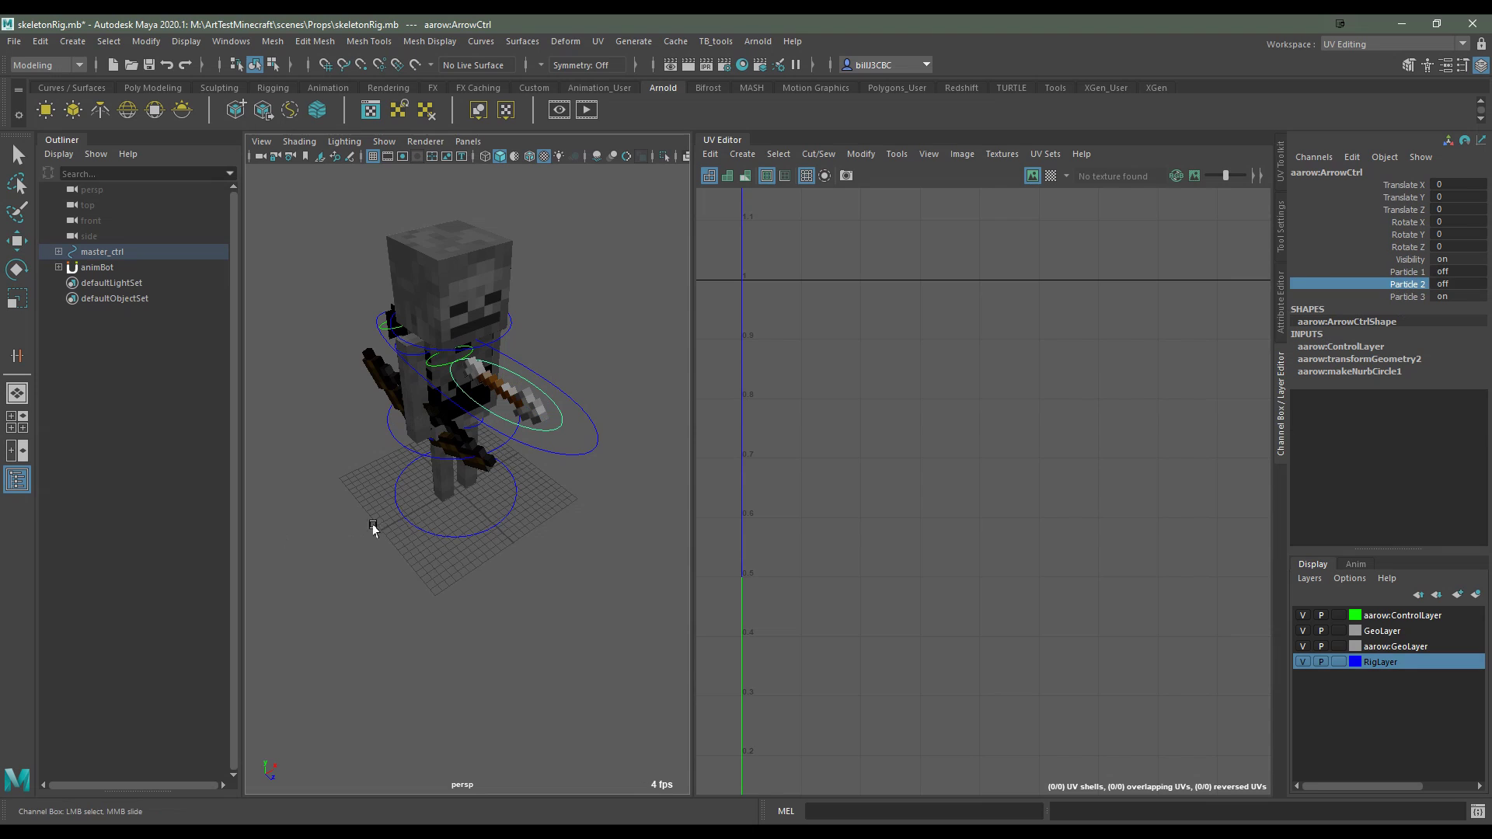
click(1408, 296)
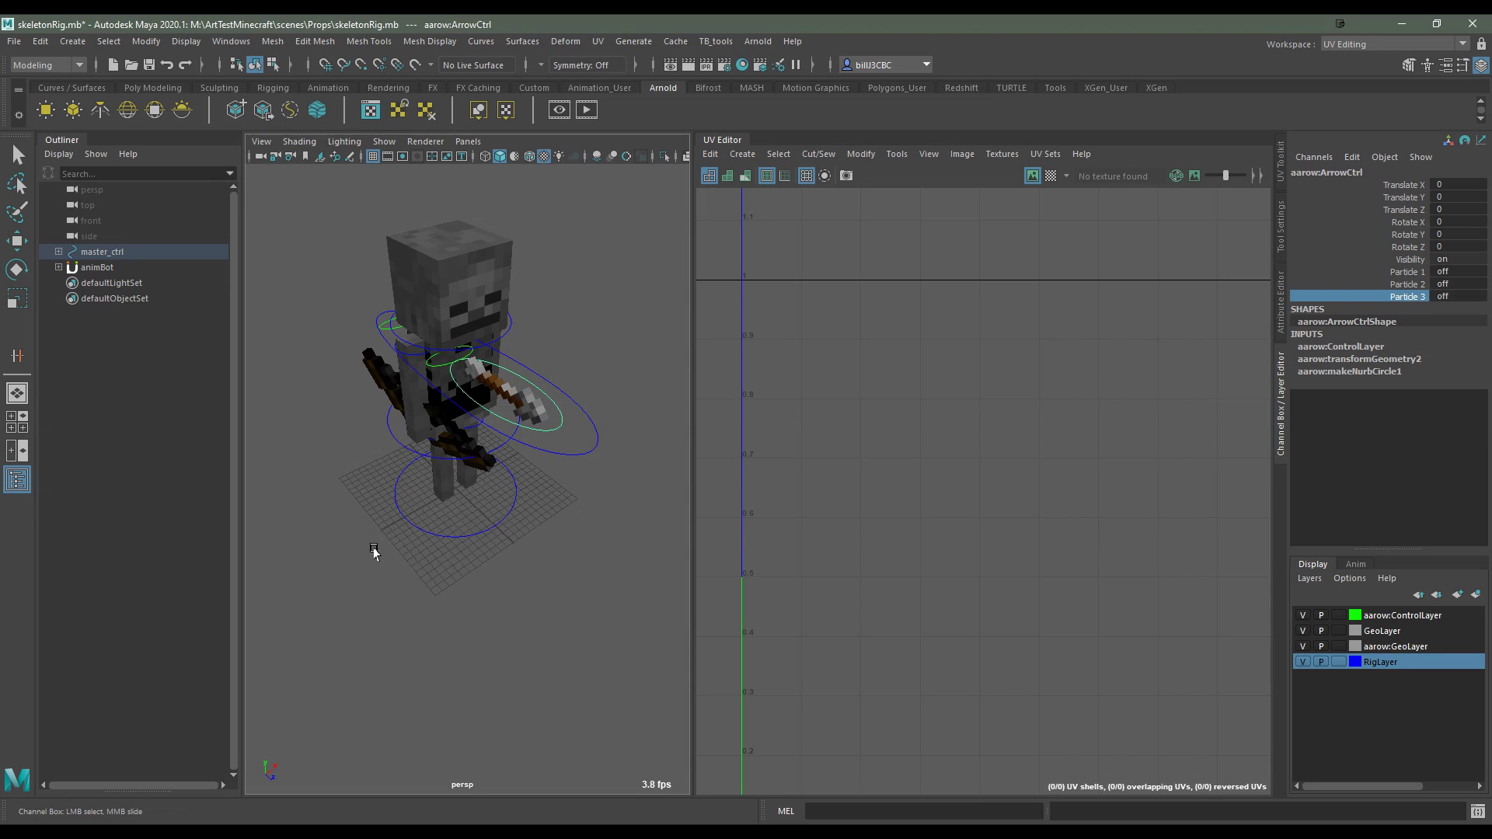
click(1408, 283)
middle_drag(466, 613, 432, 612)
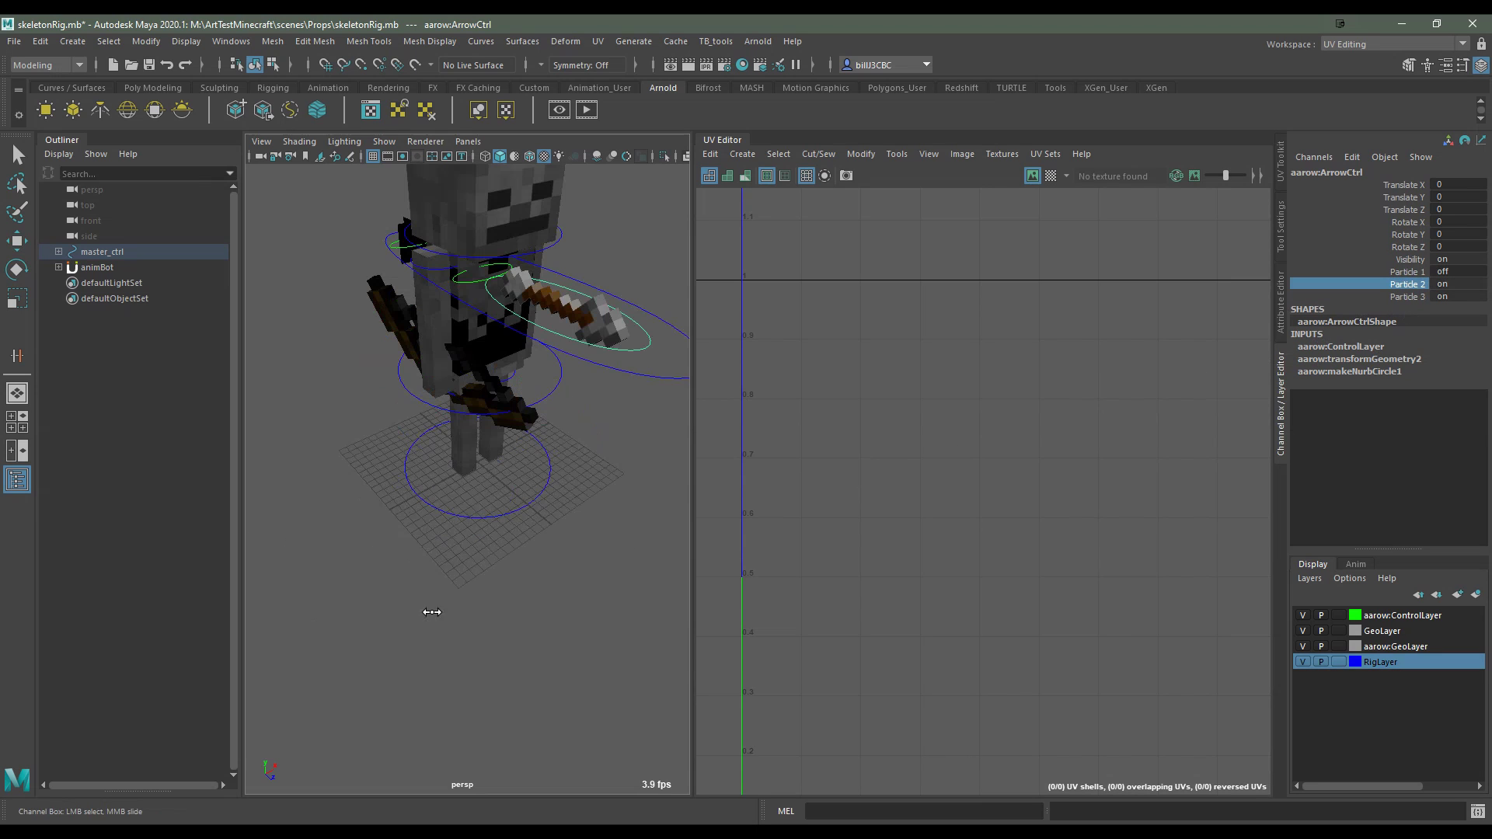
click(1379, 273)
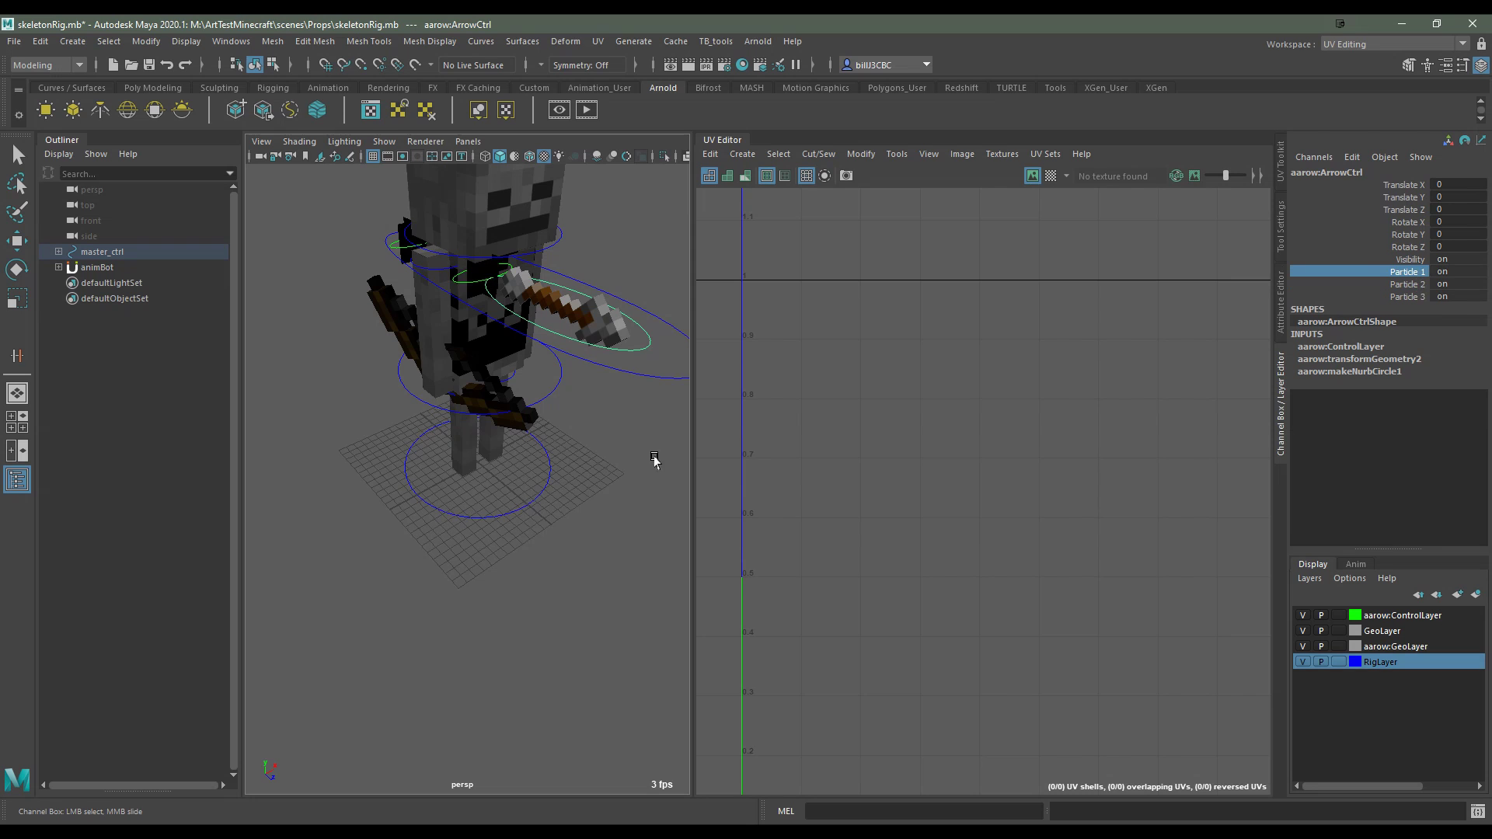
Move aarow:MasterCtrl forward to Translate Z 31.256 in front of the skeleton
click(657, 386)
key(w)
mouse_move(657, 386)
alt+mouse_down()
mouse_move(703, 561)
mouse_move(526, 599)
mouse_move(589, 439)
alt+mouse_up()
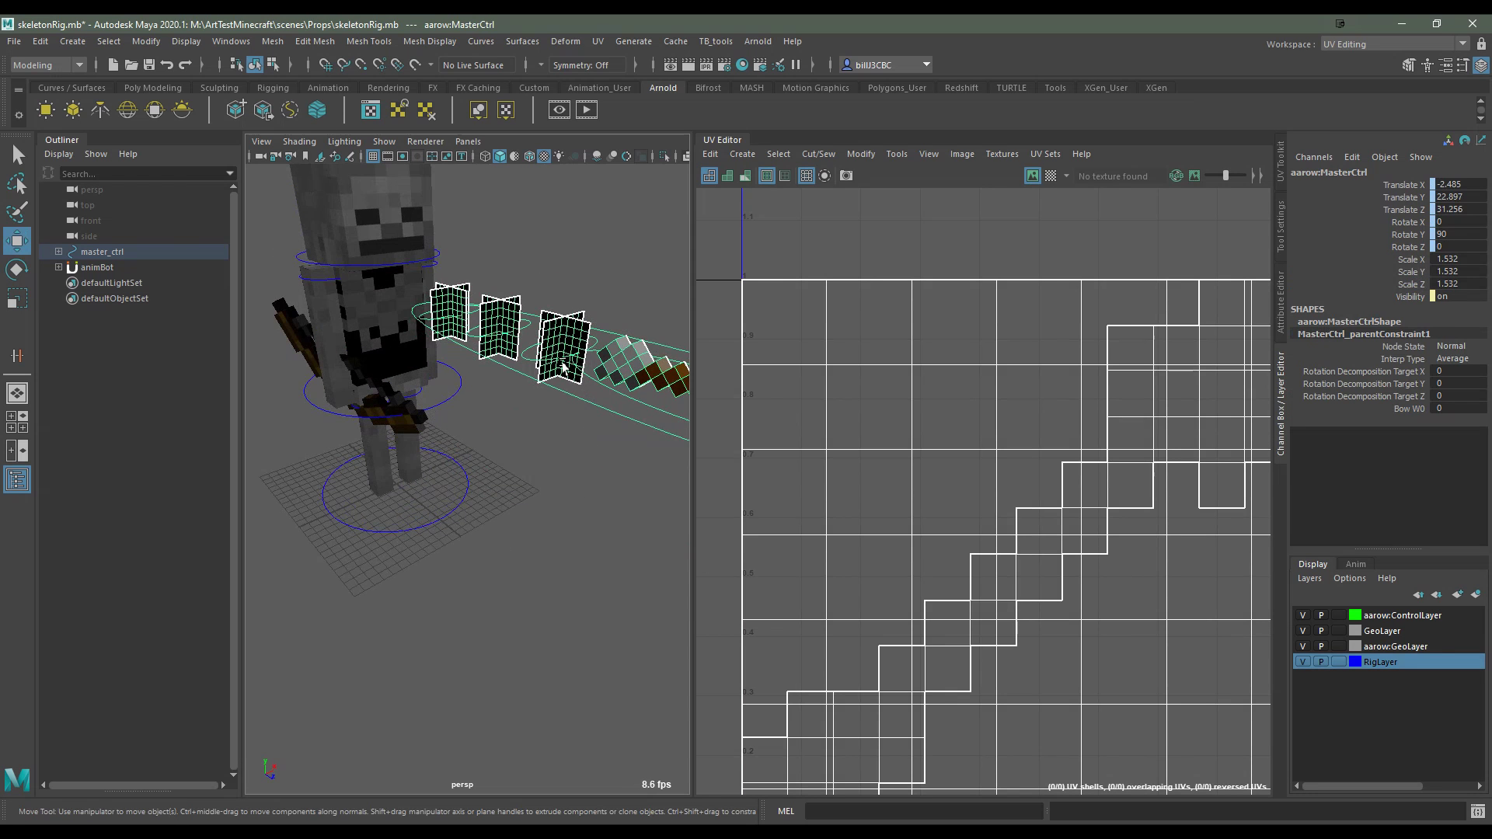
Frame the arrow's fletching cards and particle control, undoing an accidental control move
click(563, 366)
key(f)
click(380, 588)
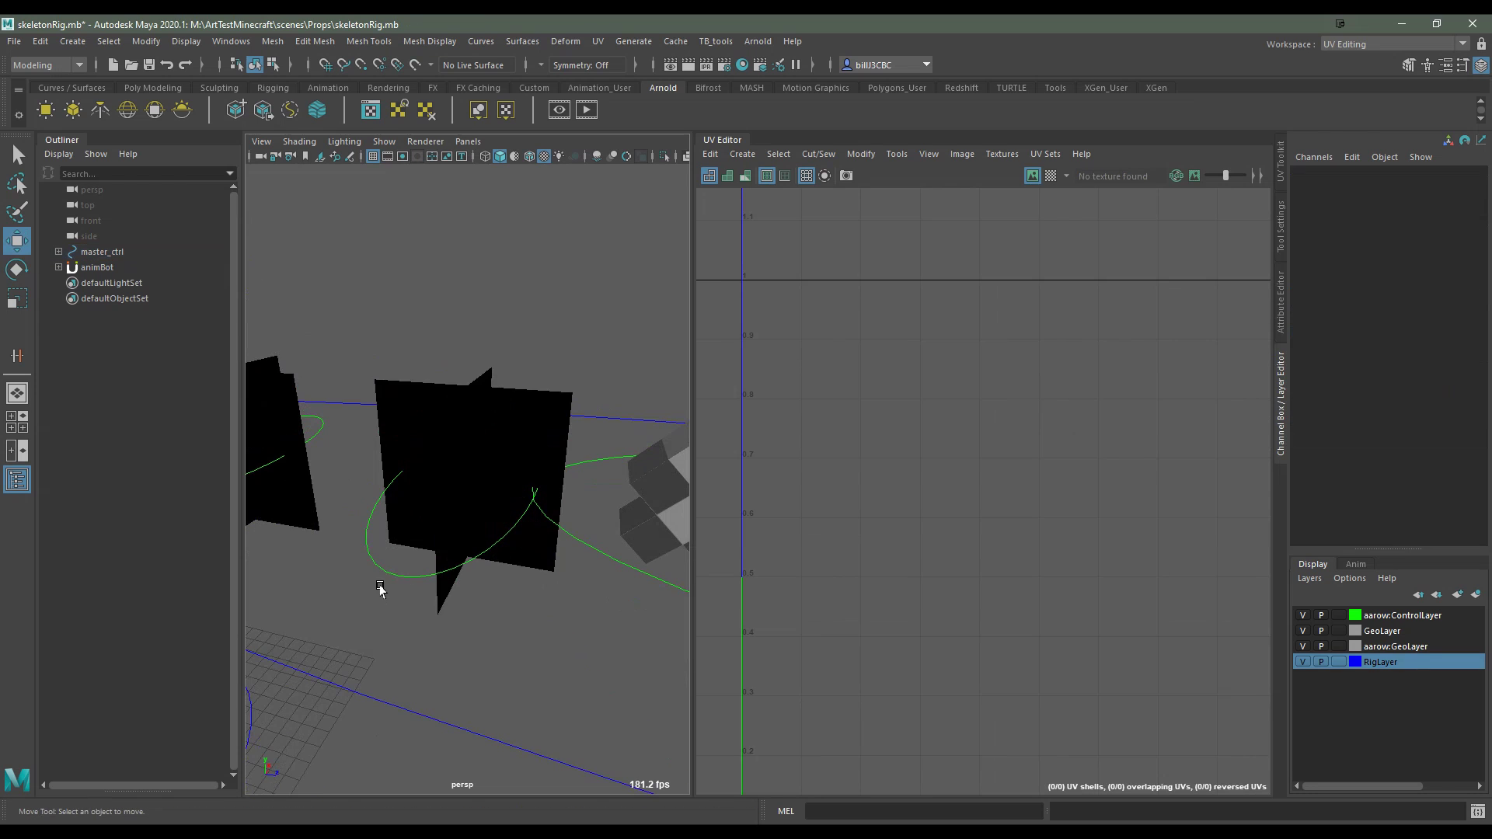
click(406, 583)
key(f)
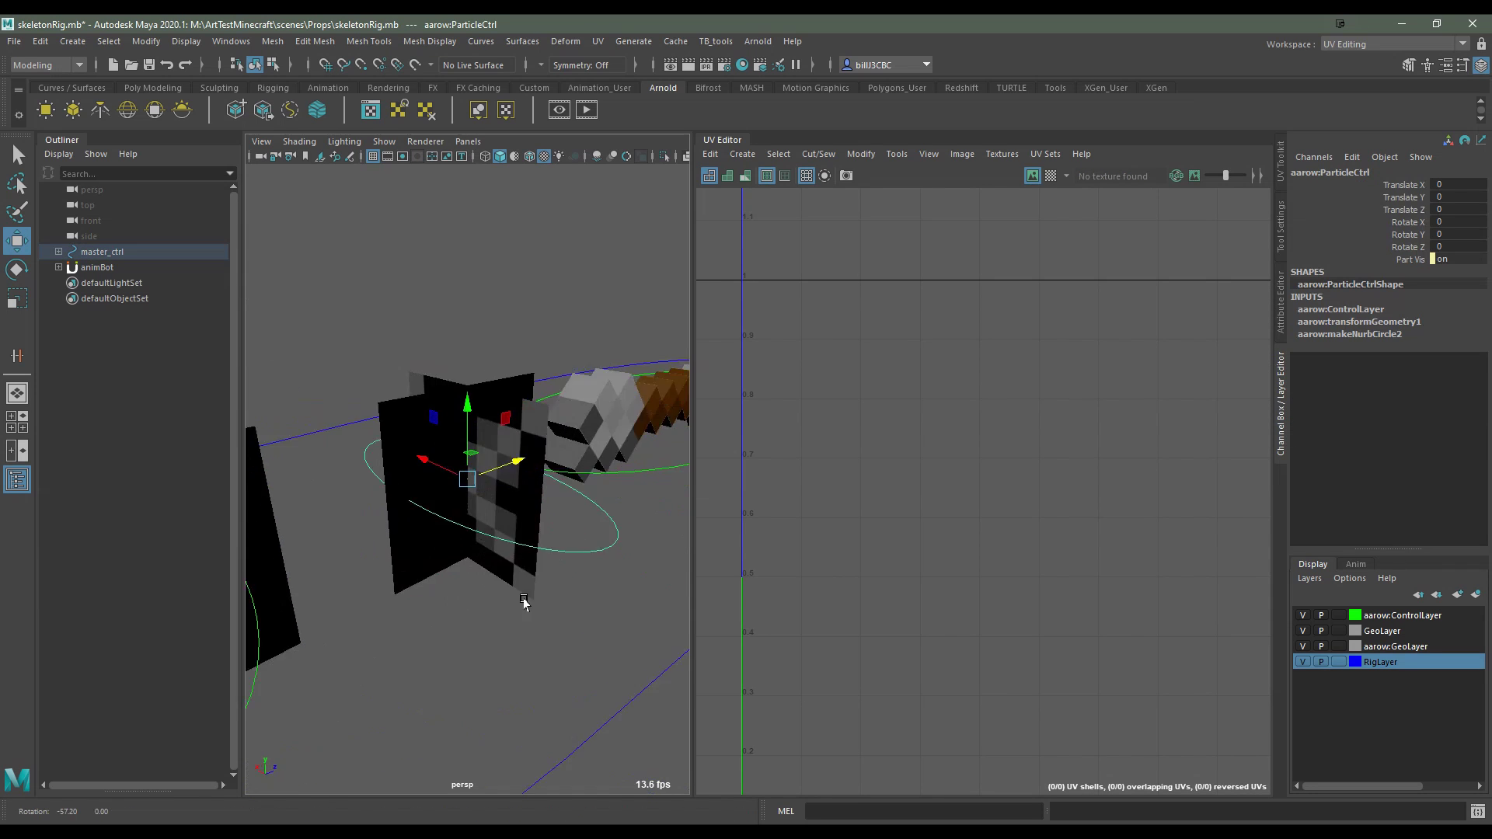
mouse_move(603, 587)
alt+mouse_down()
mouse_move(586, 606)
mouse_move(588, 405)
alt+mouse_up()
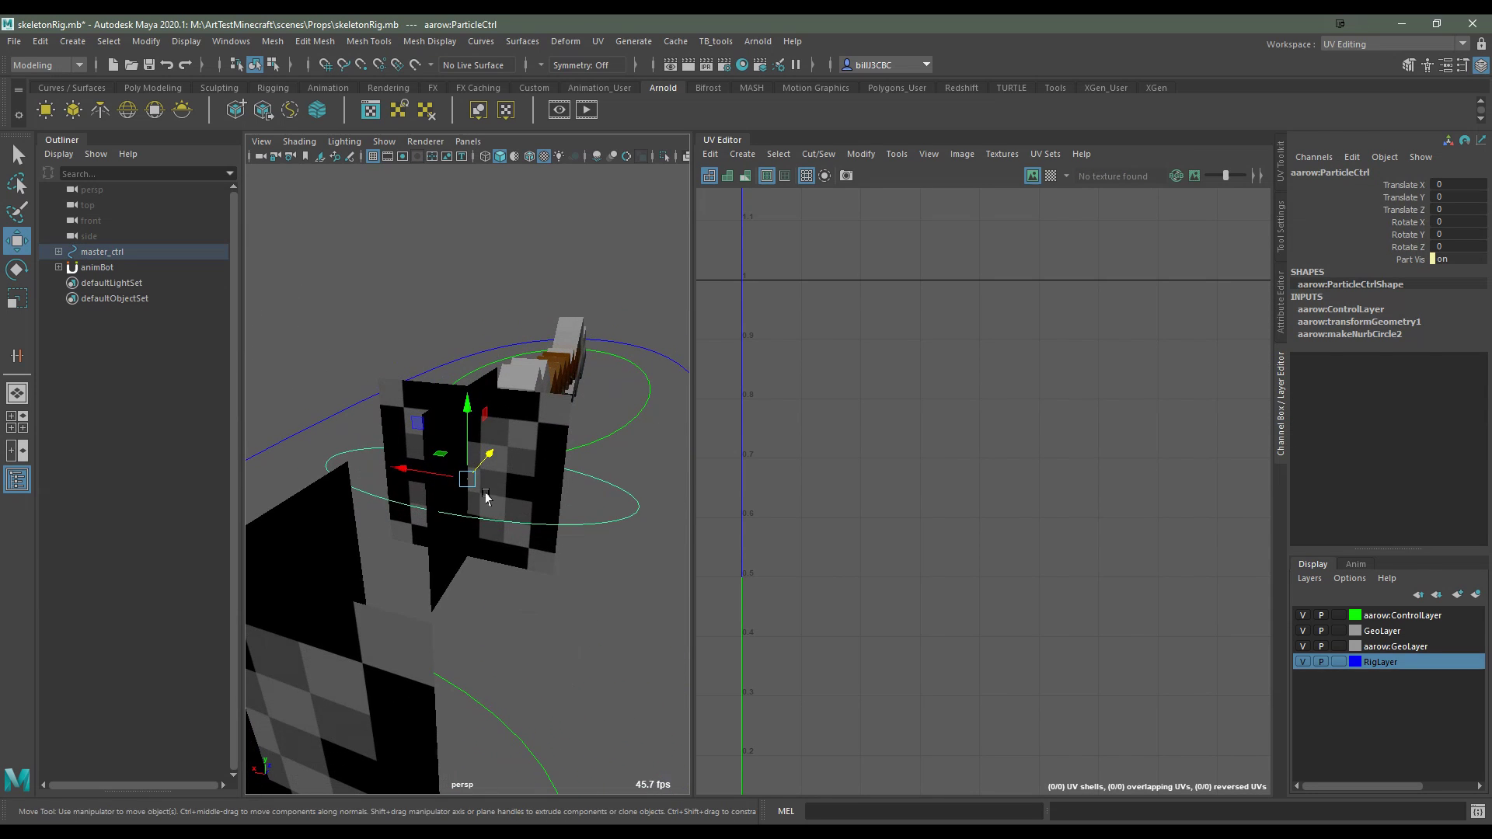
key(ctrl+z)
Show the aarow:Particle card UVs over ArrowParticle.png with Shaded UV and Texture Borders, then deselect
click(521, 457)
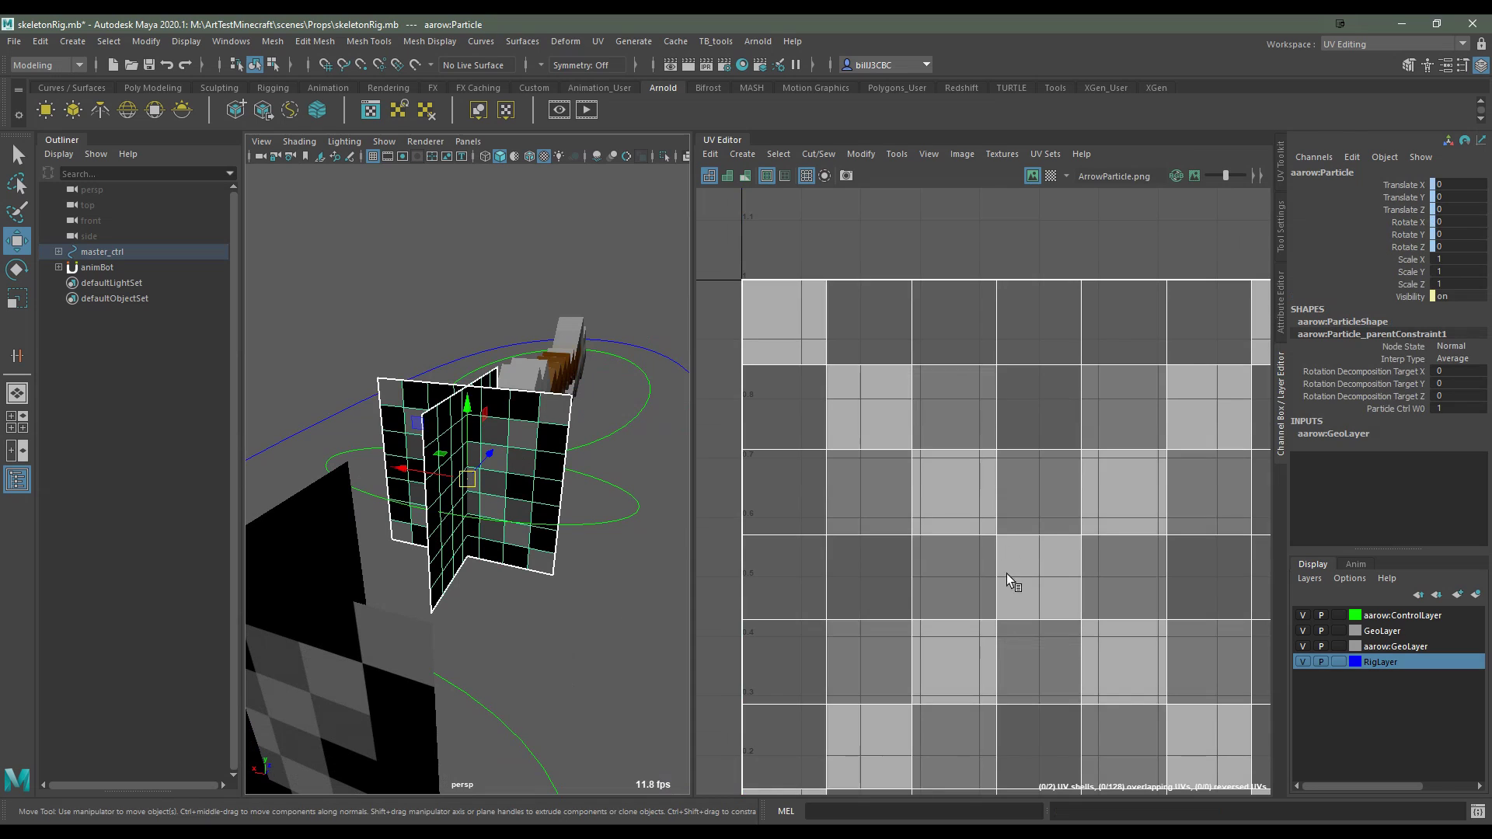
key(f)
alt+middle_drag(886, 619, 929, 619)
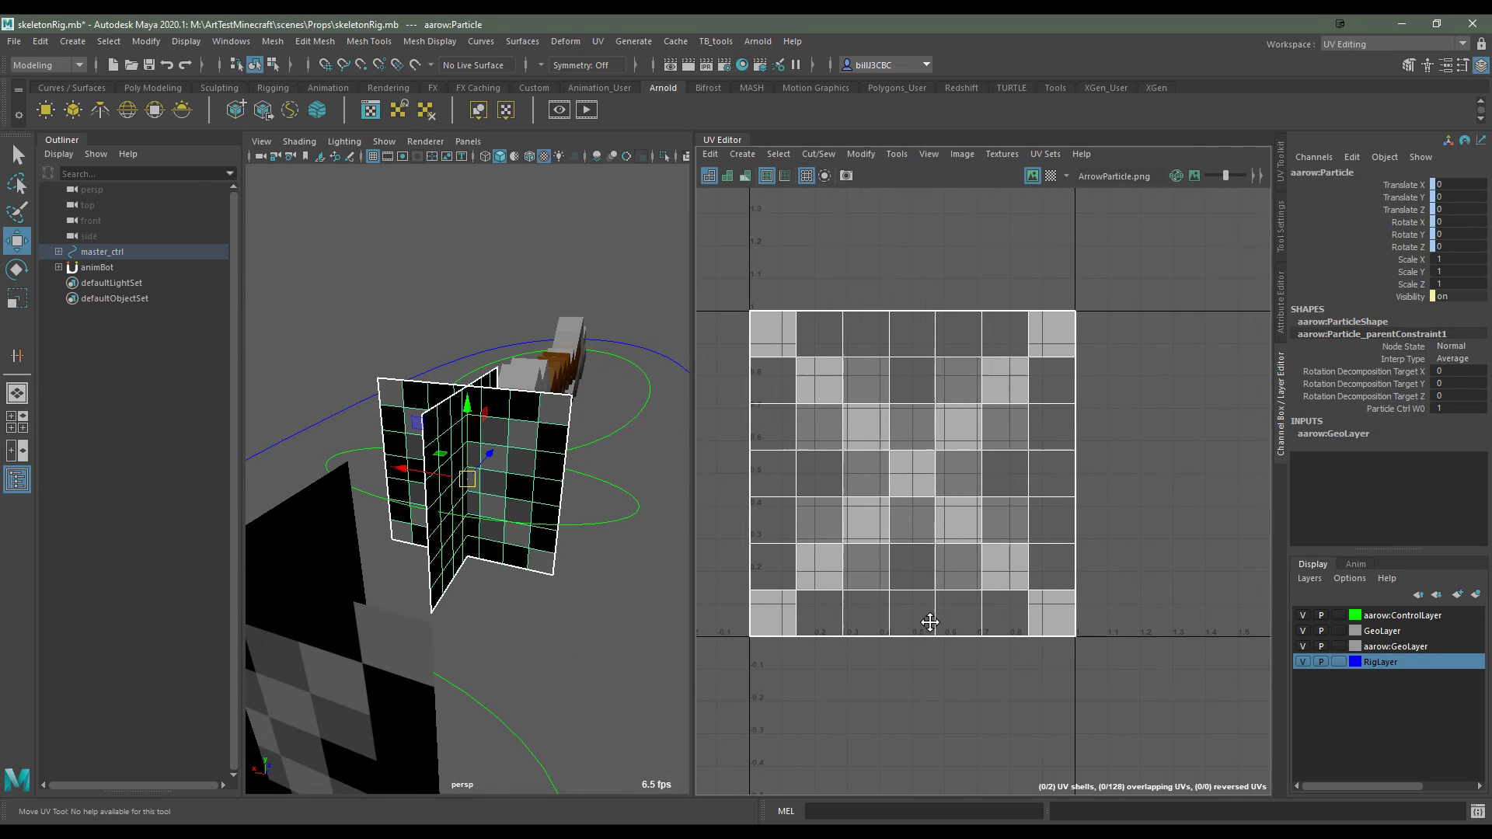
click(706, 177)
click(729, 176)
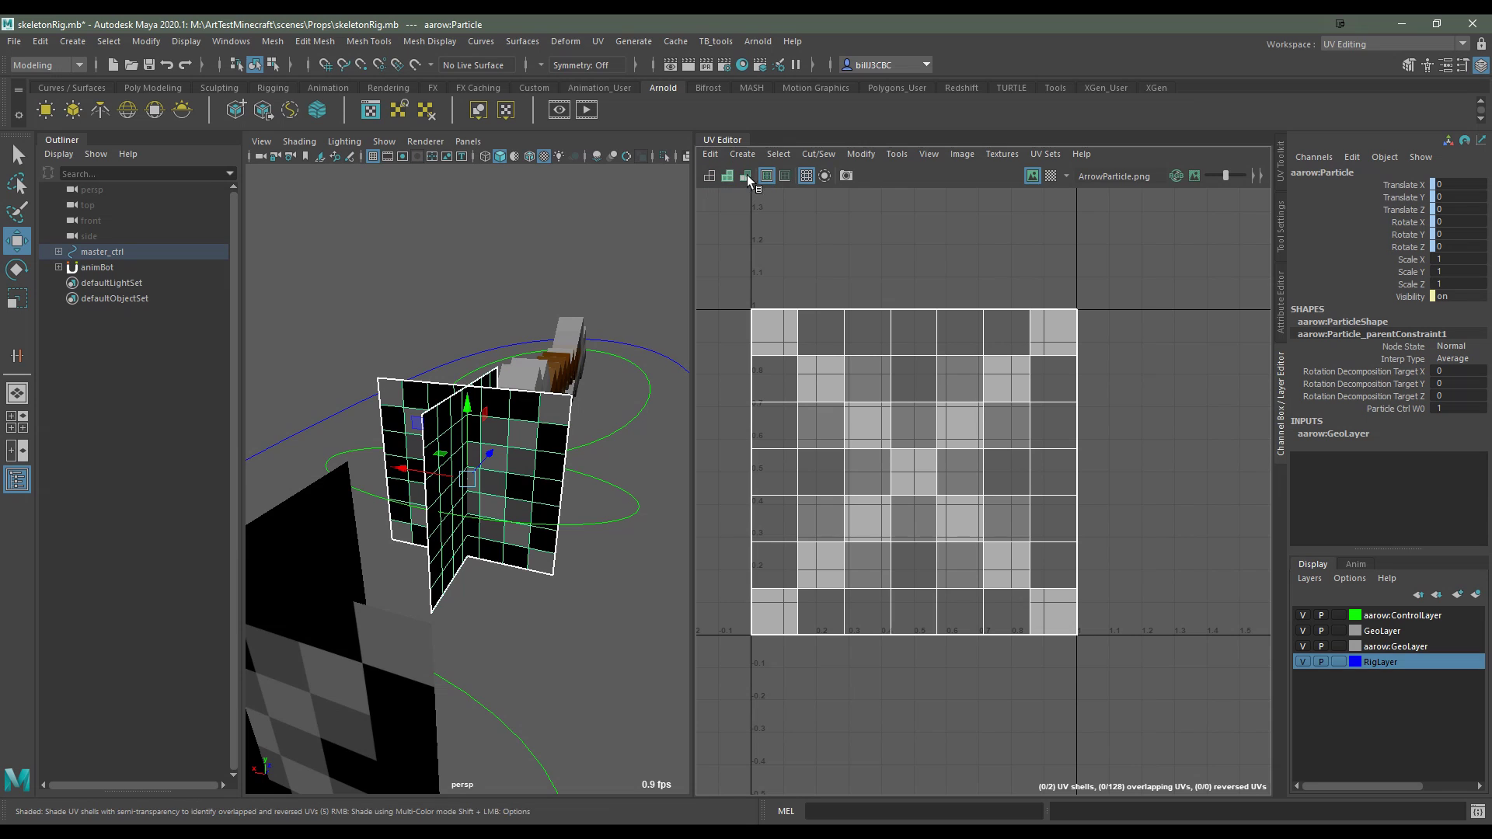
click(765, 179)
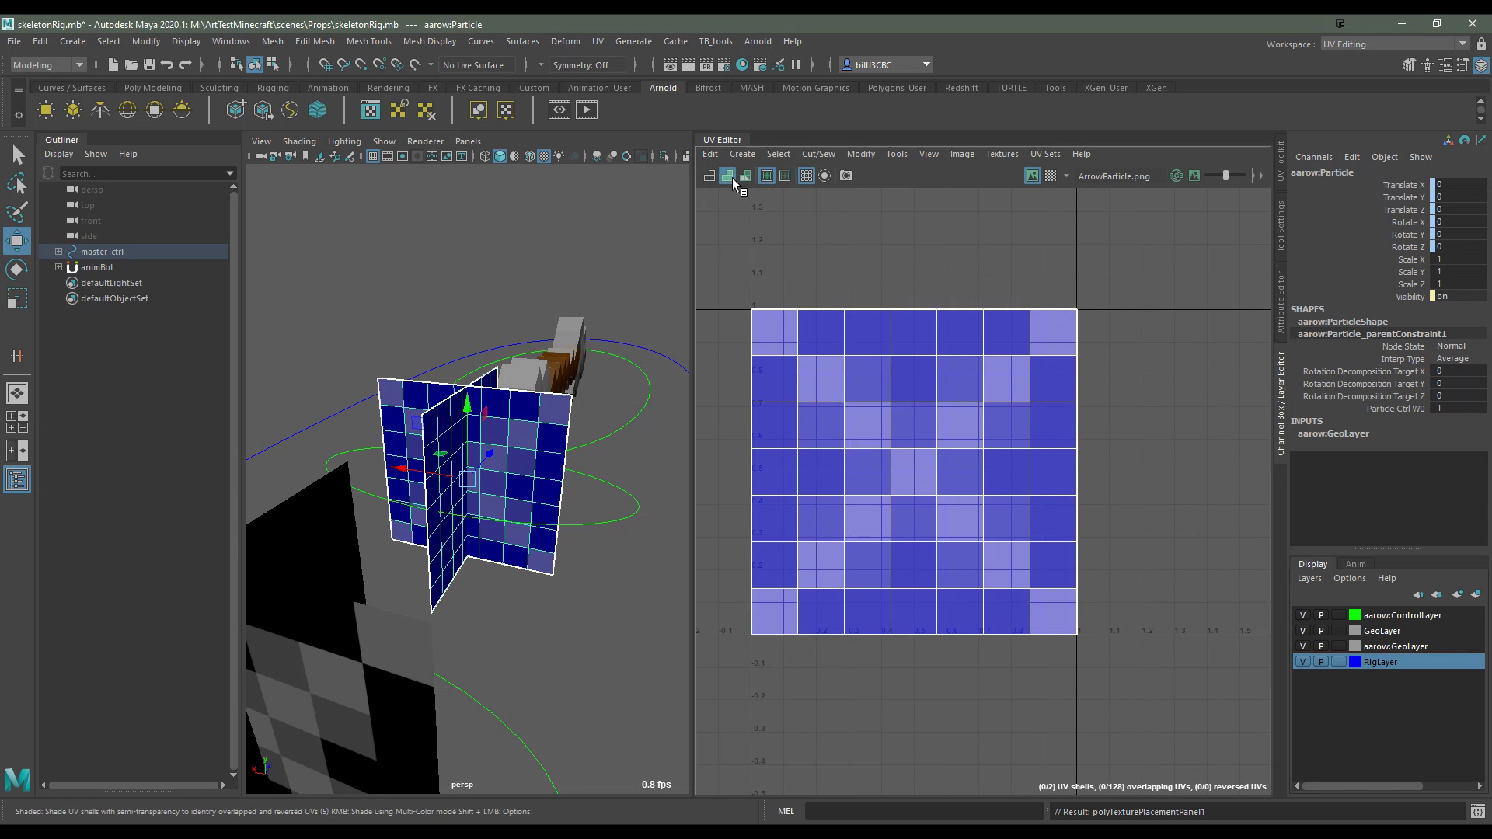
mouse_move(599, 516)
alt+mouse_down()
mouse_move(576, 559)
mouse_move(342, 543)
alt+mouse_up()
click(576, 572)
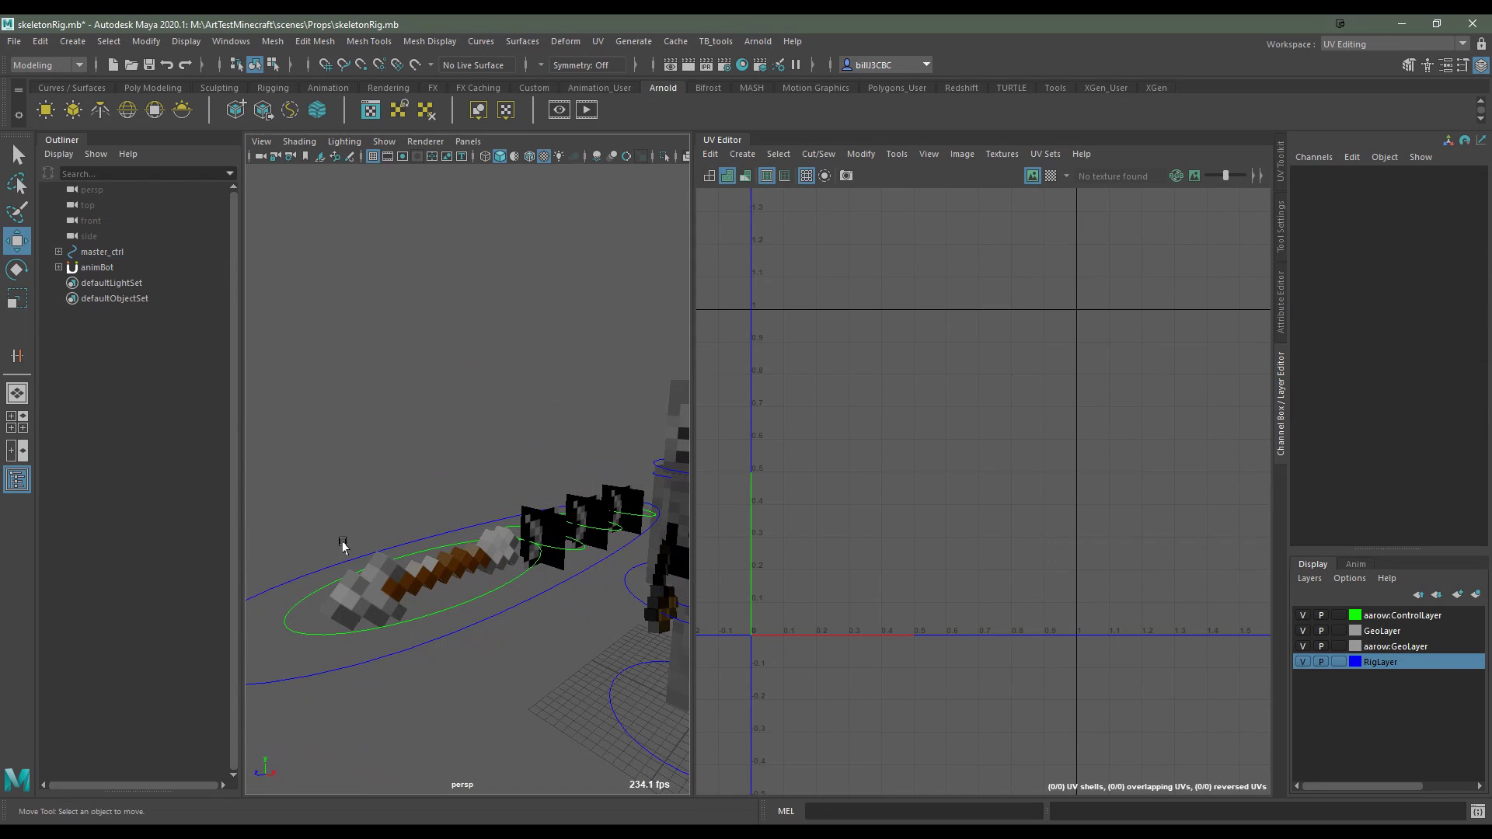
View the arrow's UVs, then select the skeleton's head, torso, arm, bow and legs before isolating the bow
click(464, 565)
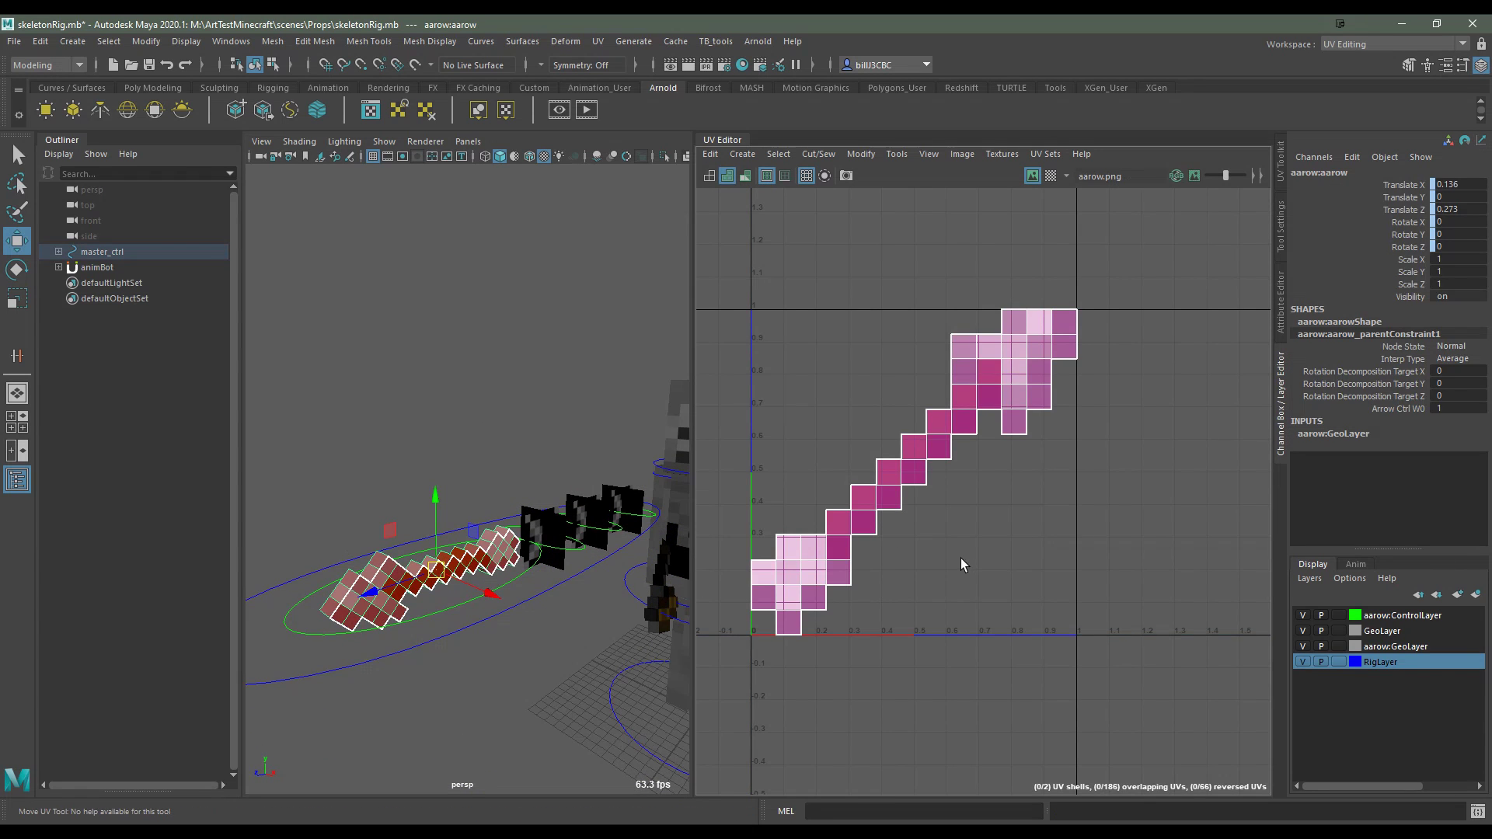
alt+drag(557, 588, 485, 547)
click(556, 350)
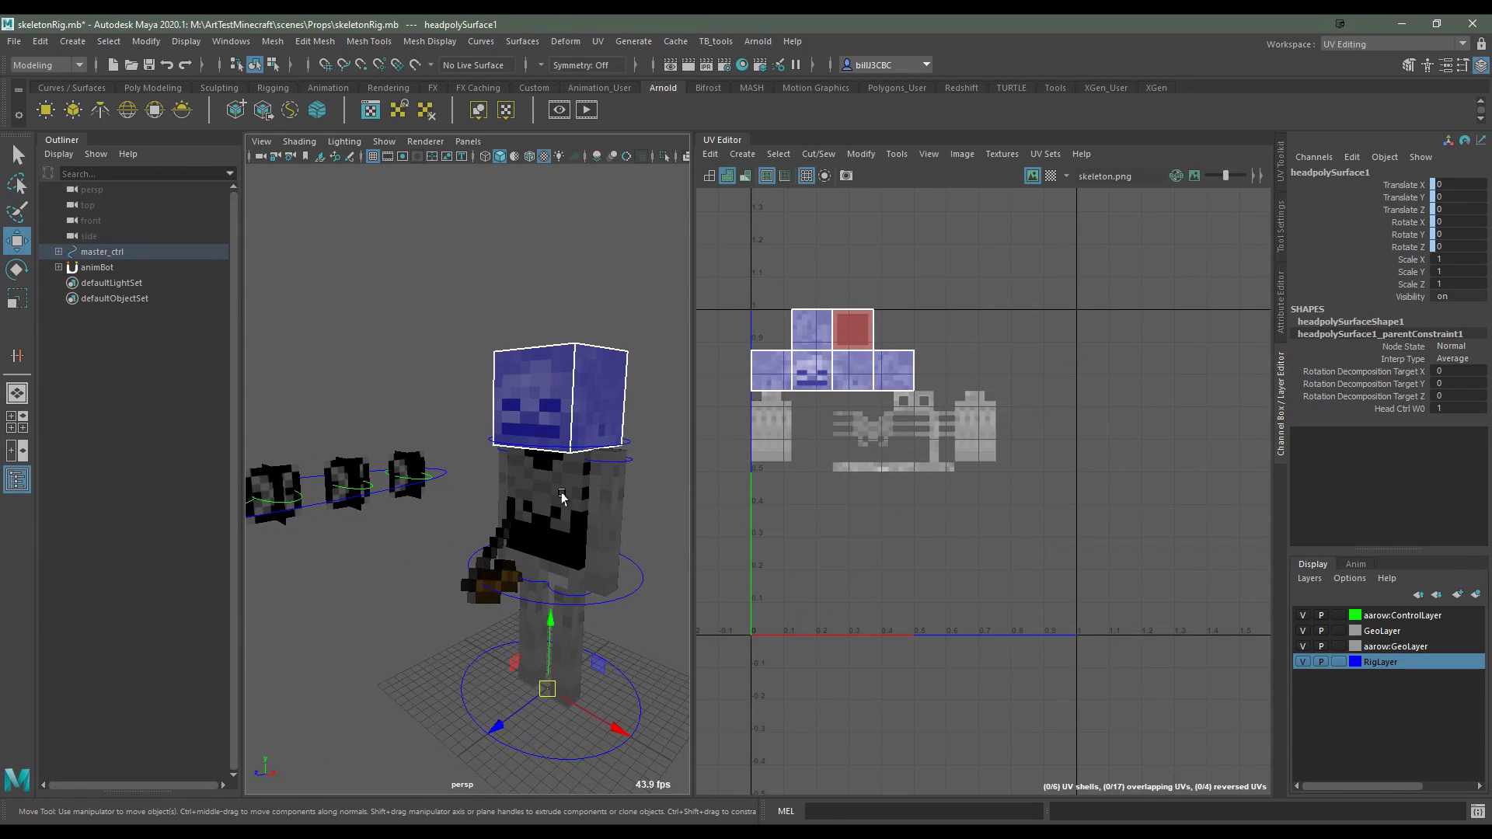
shift+click(551, 544)
shift+click(606, 521)
alt+drag(606, 520, 536, 555)
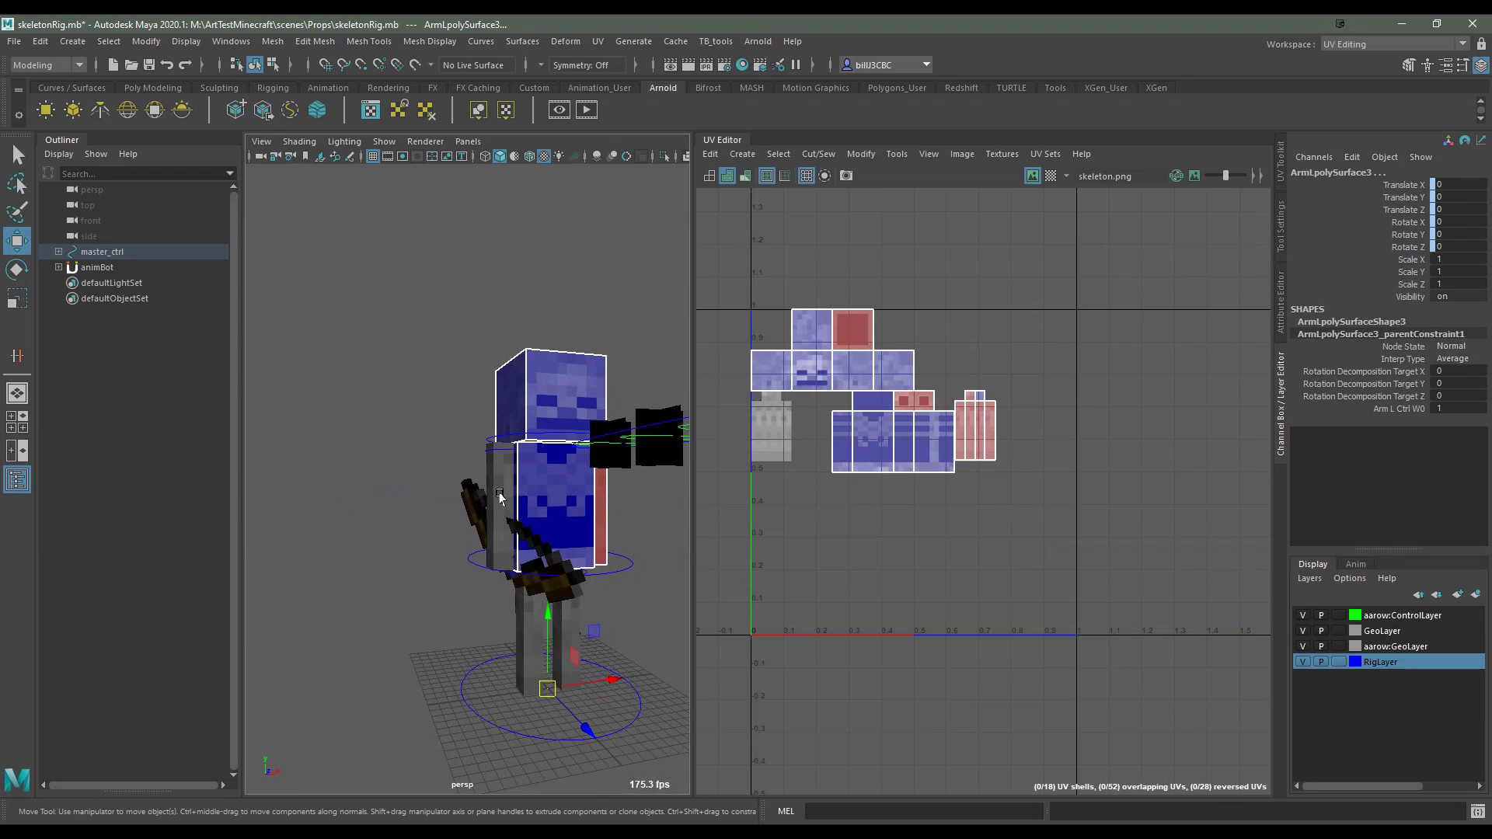
shift+click(533, 561)
shift+click(526, 643)
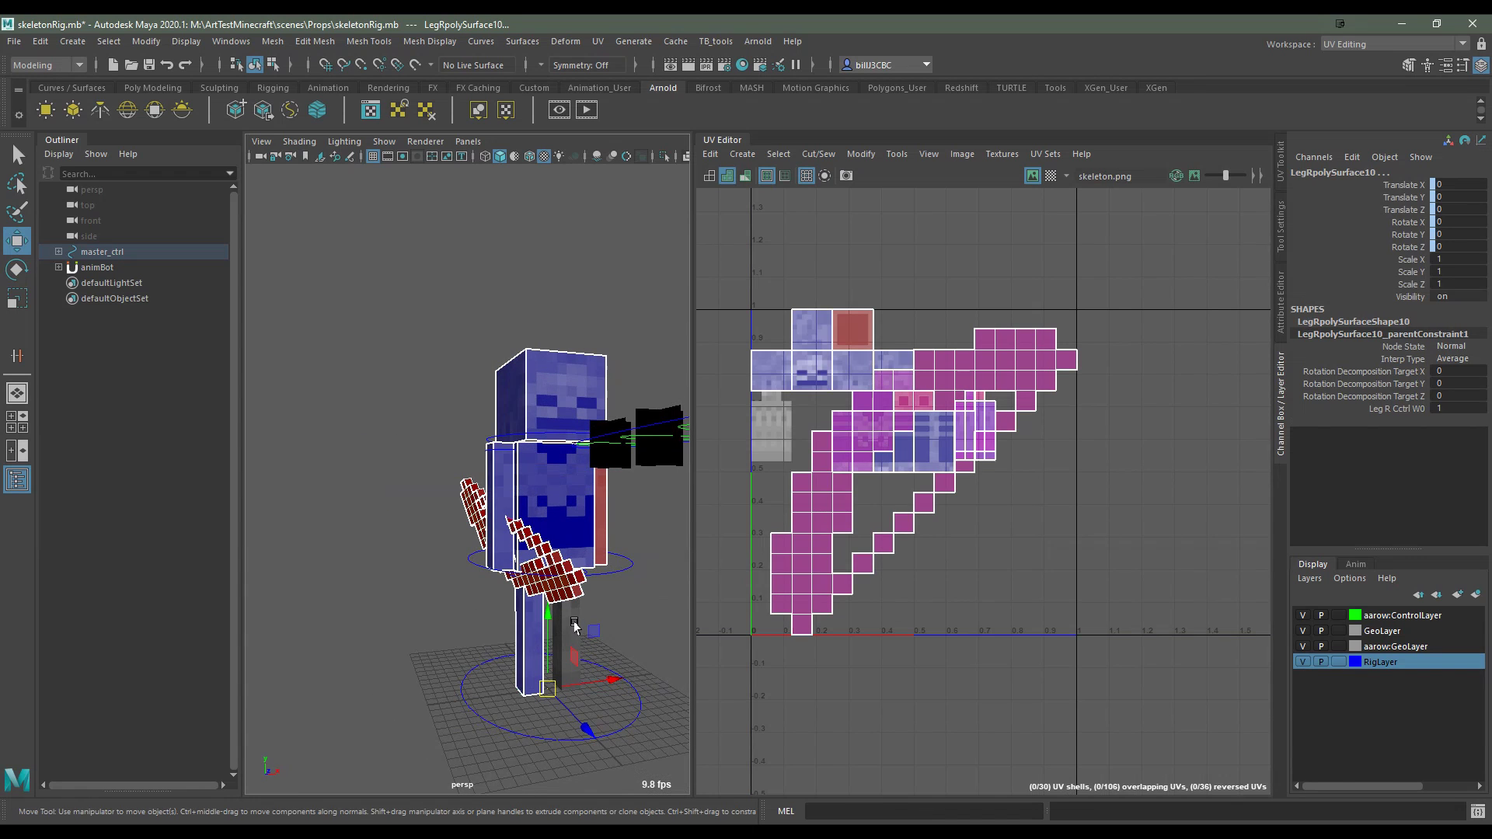
shift+click(573, 625)
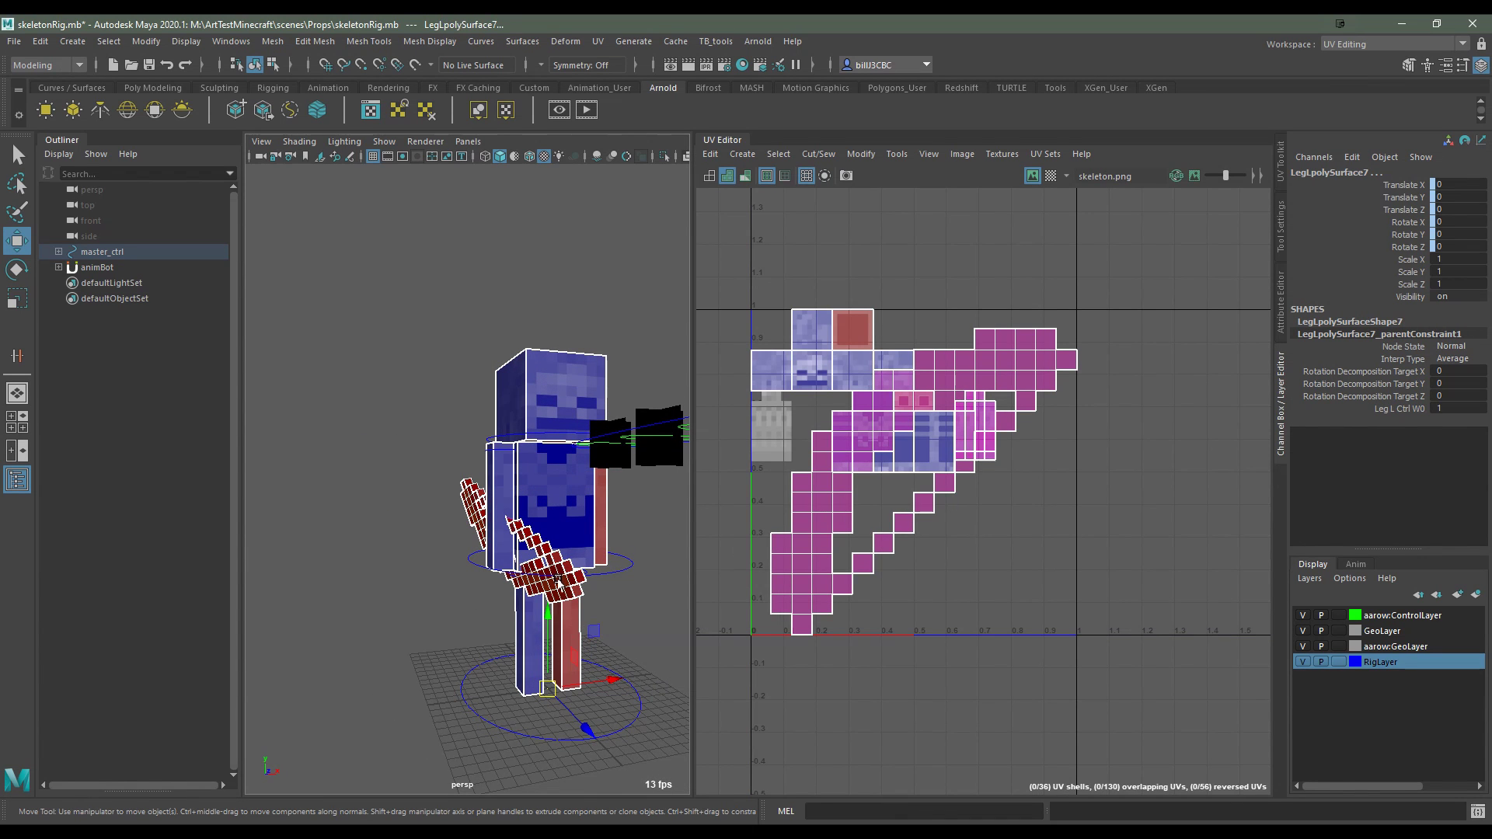
click(559, 579)
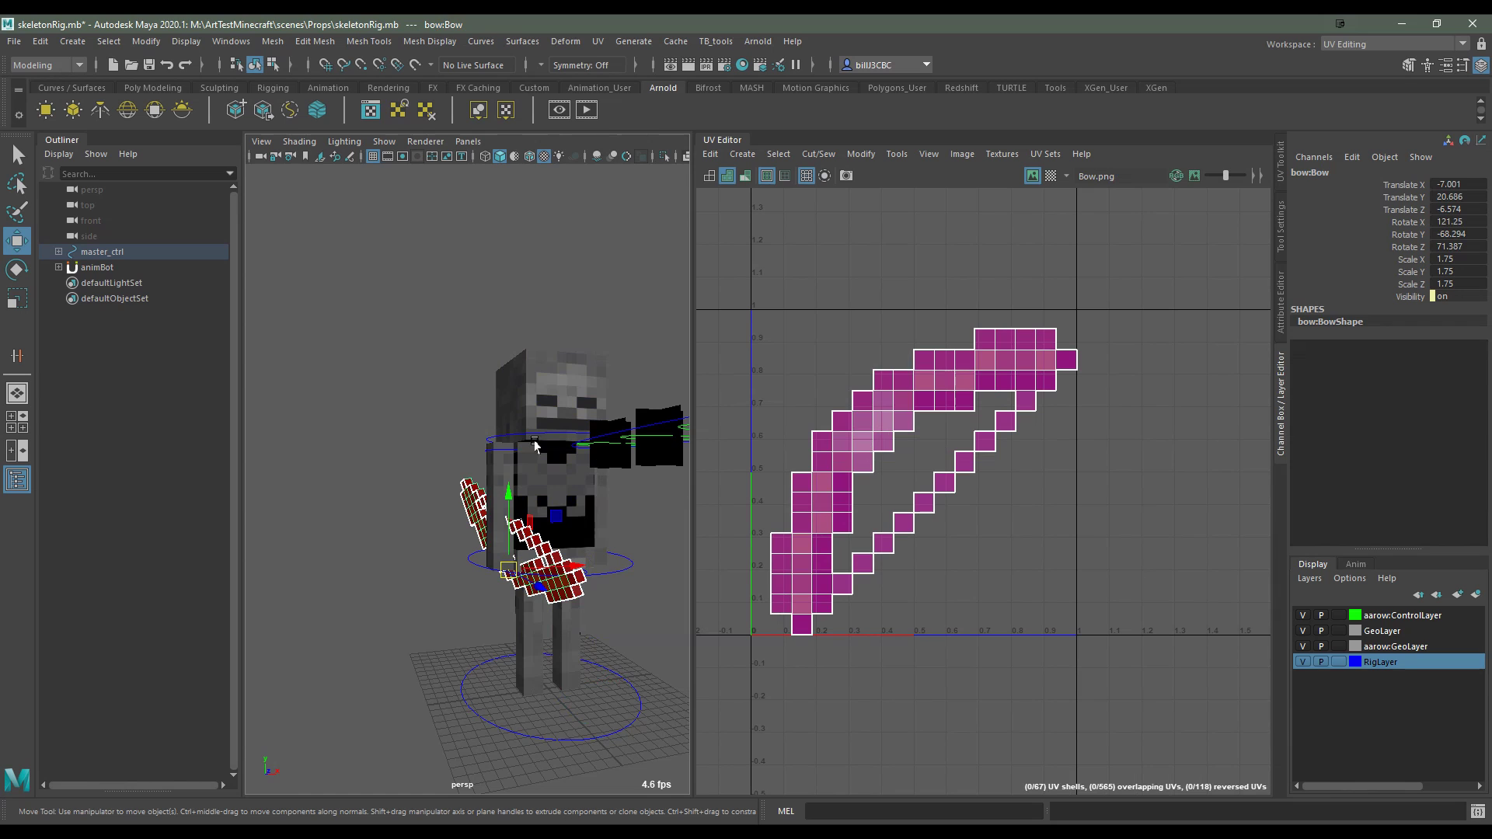
Set arm_r_ctrl's Bow and Arrow attributes to off
click(491, 455)
click(1416, 273)
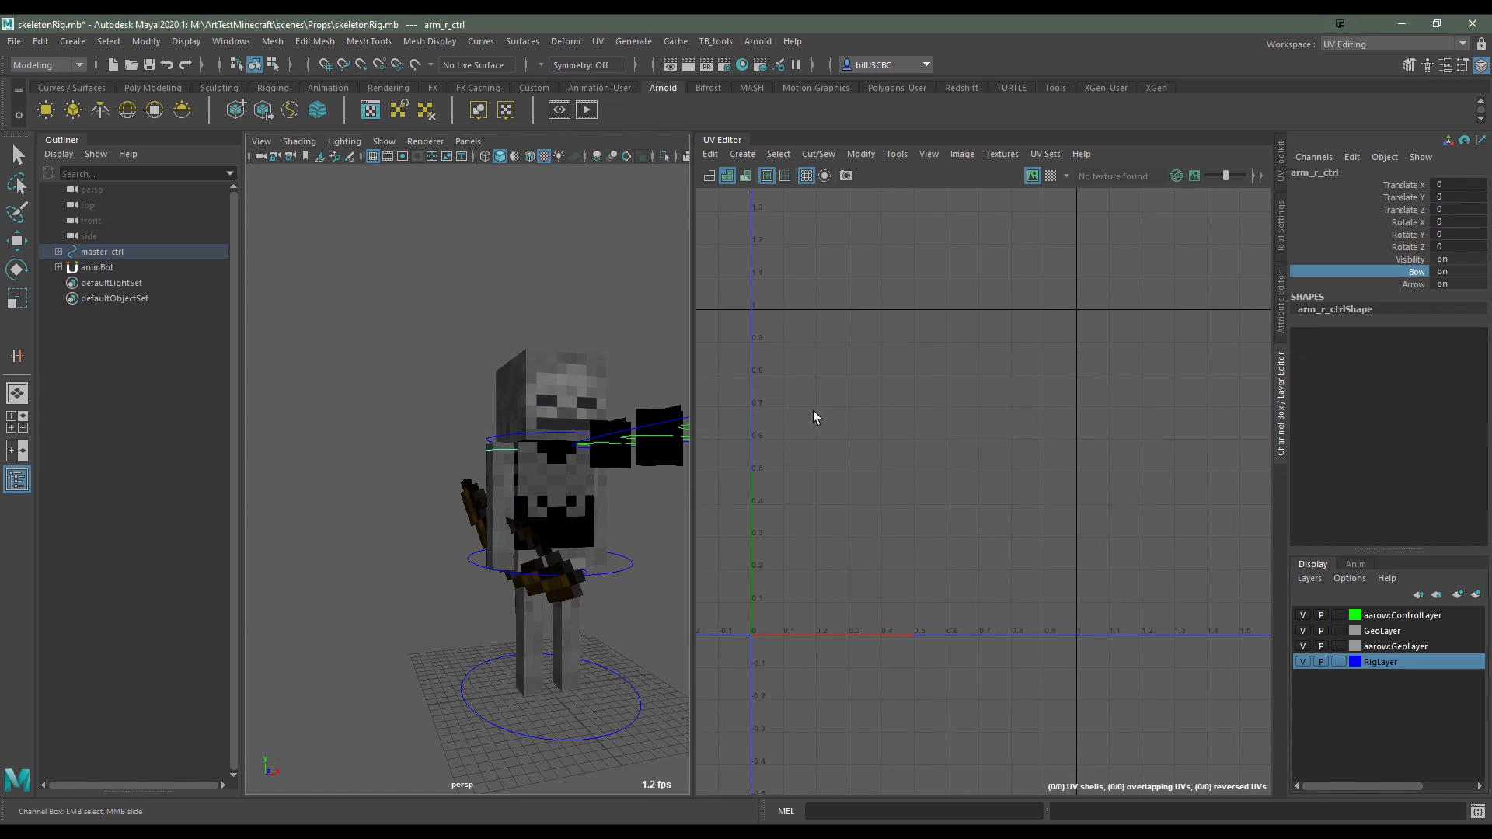
middle_drag(658, 424, 598, 499)
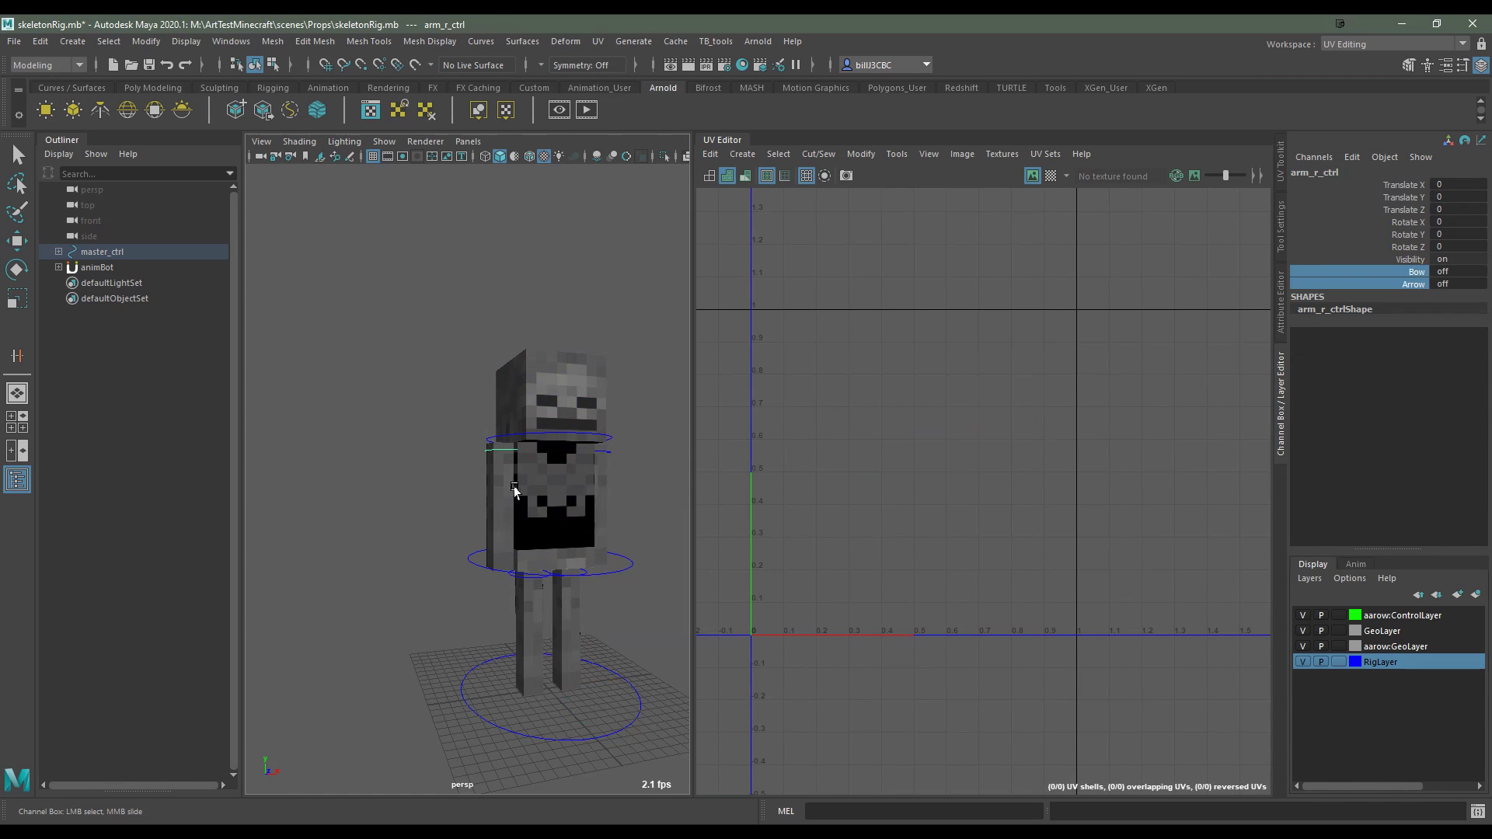
Select the skeleton's arms, torso, leg and head meshes to show their UV shells over skeleton.png
click(513, 490)
shift+click(568, 485)
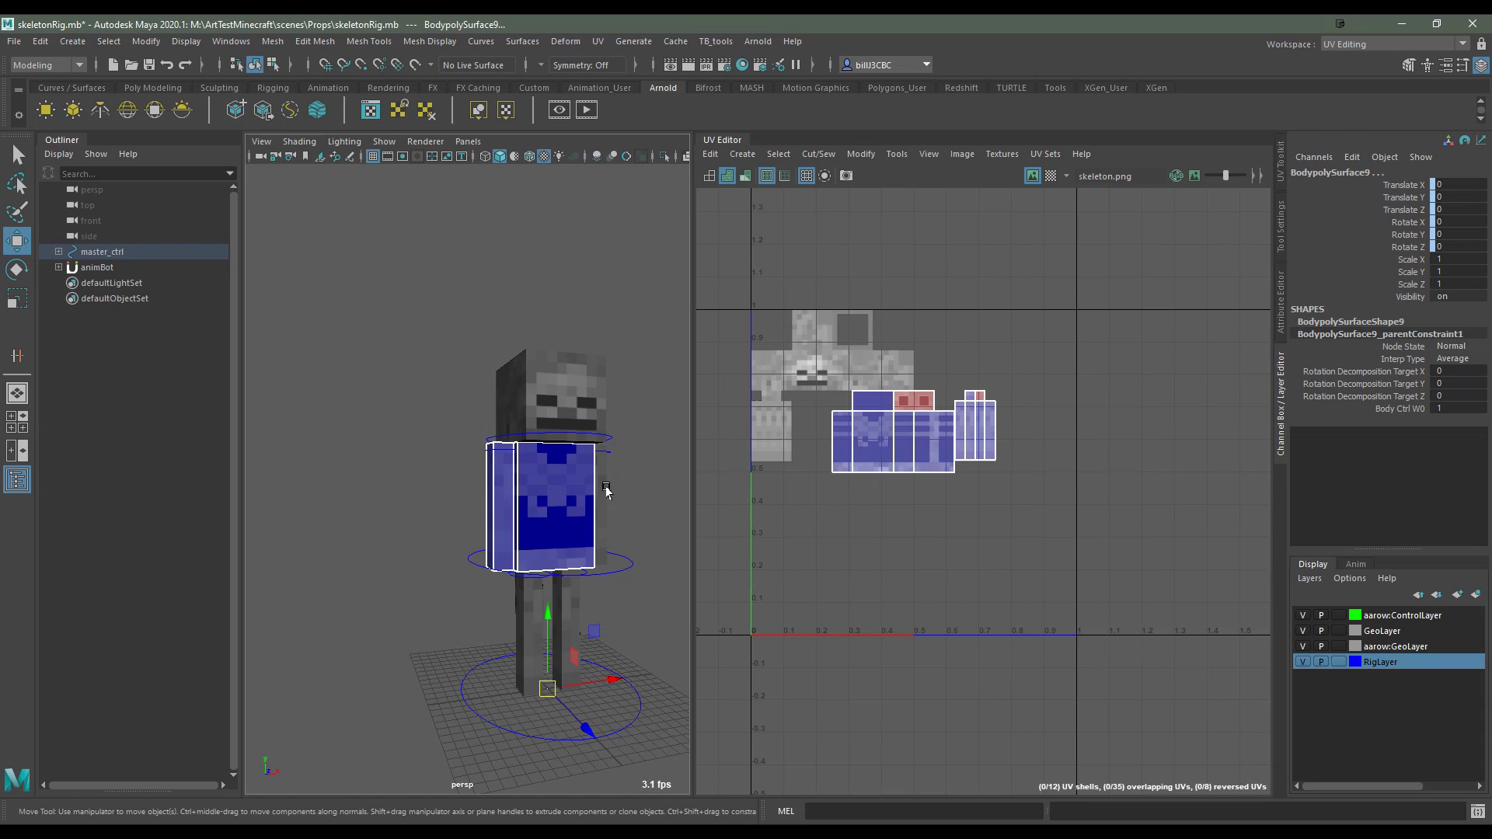
shift+click(573, 614)
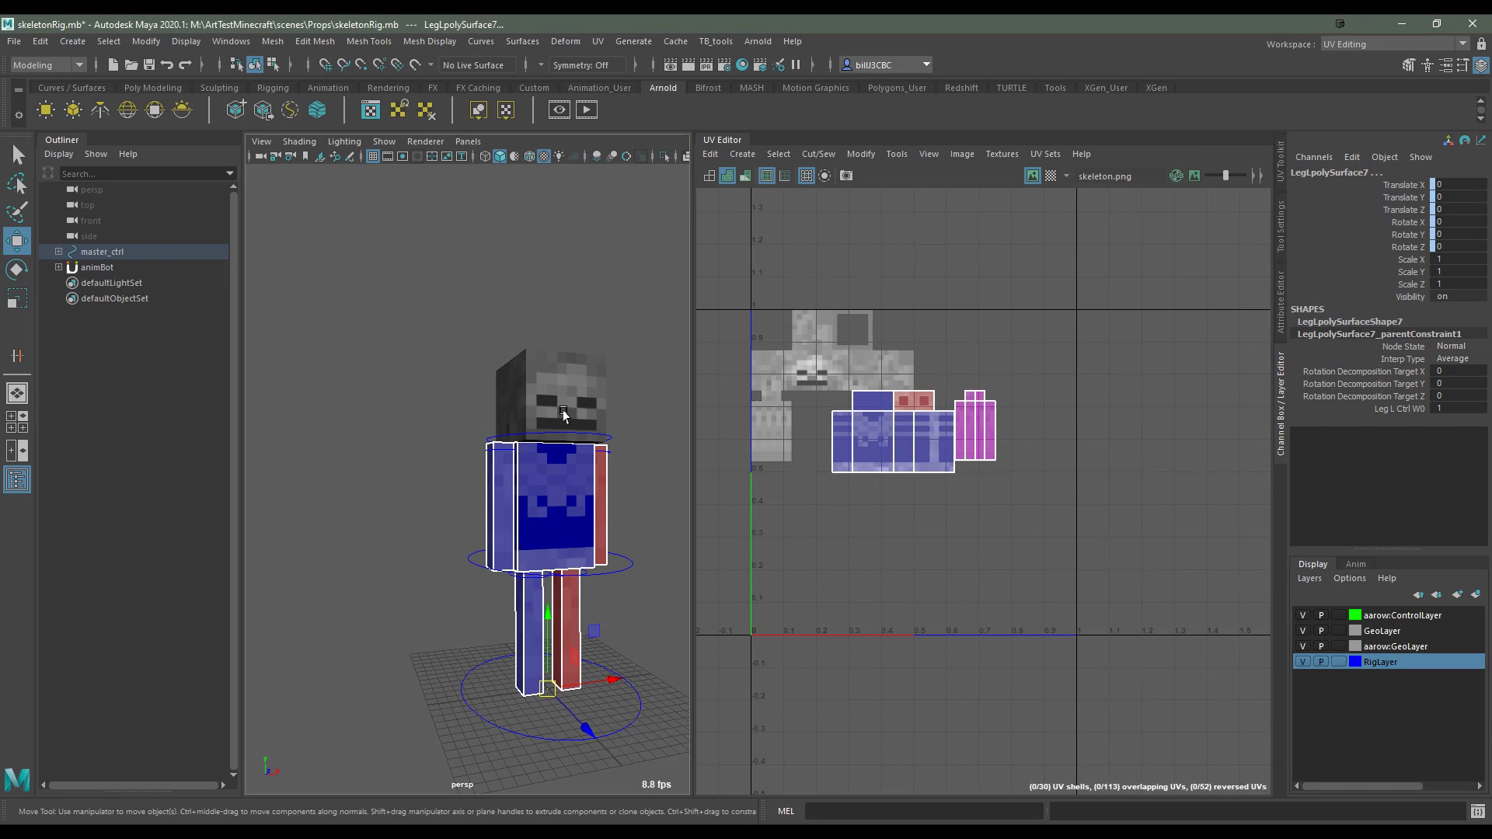
shift+click(553, 392)
scroll(880, 439, up, 3)
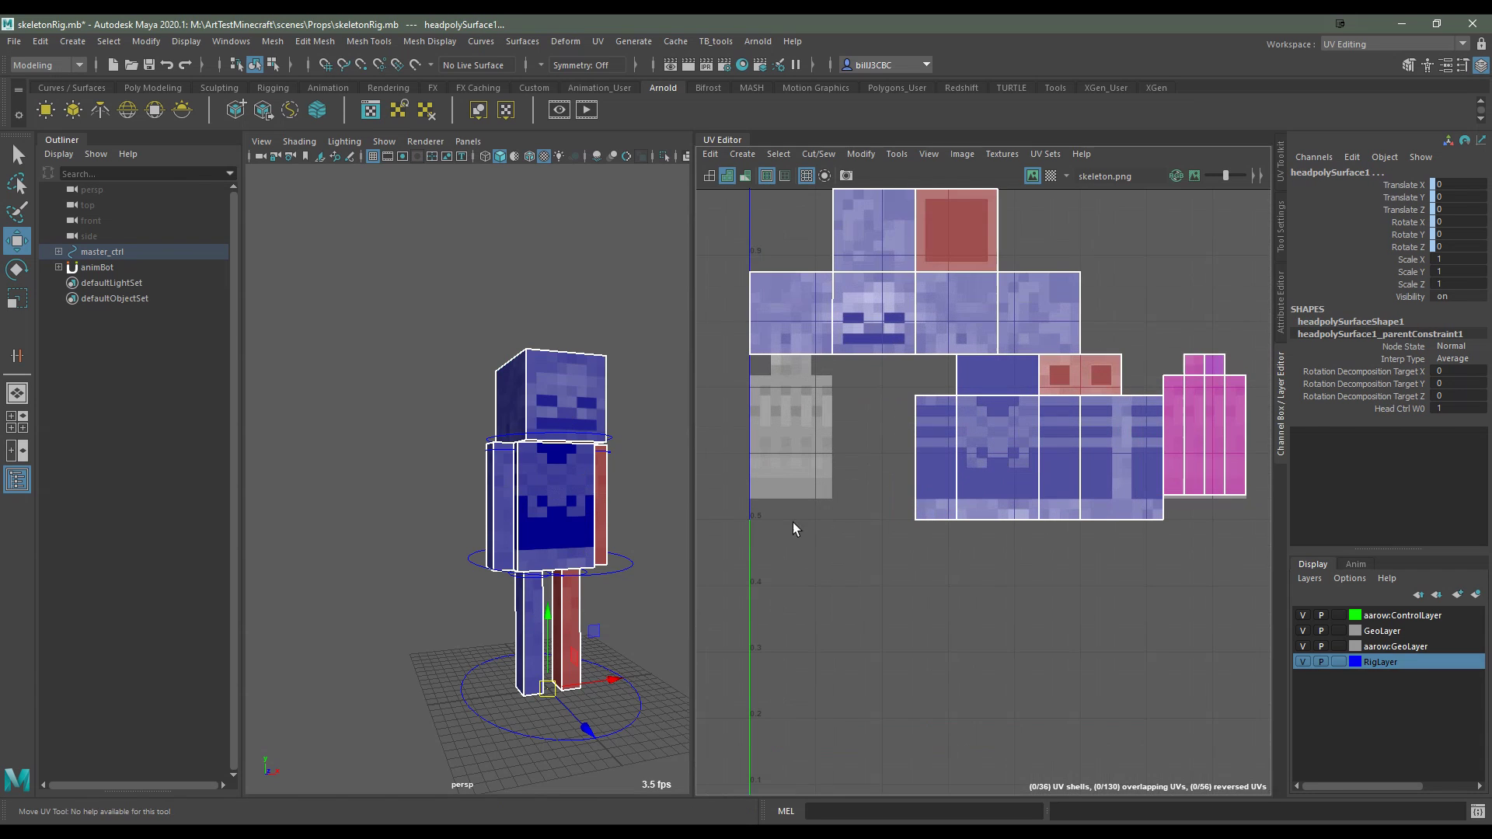
mouse_move(610, 515)
alt+mouse_down()
mouse_move(279, 532)
mouse_move(1090, 478)
alt+mouse_up()
mouse_move(1089, 478)
alt+middle_down()
mouse_move(1053, 528)
mouse_move(1077, 534)
alt+middle_up()
alt+drag(622, 528, 571, 531)
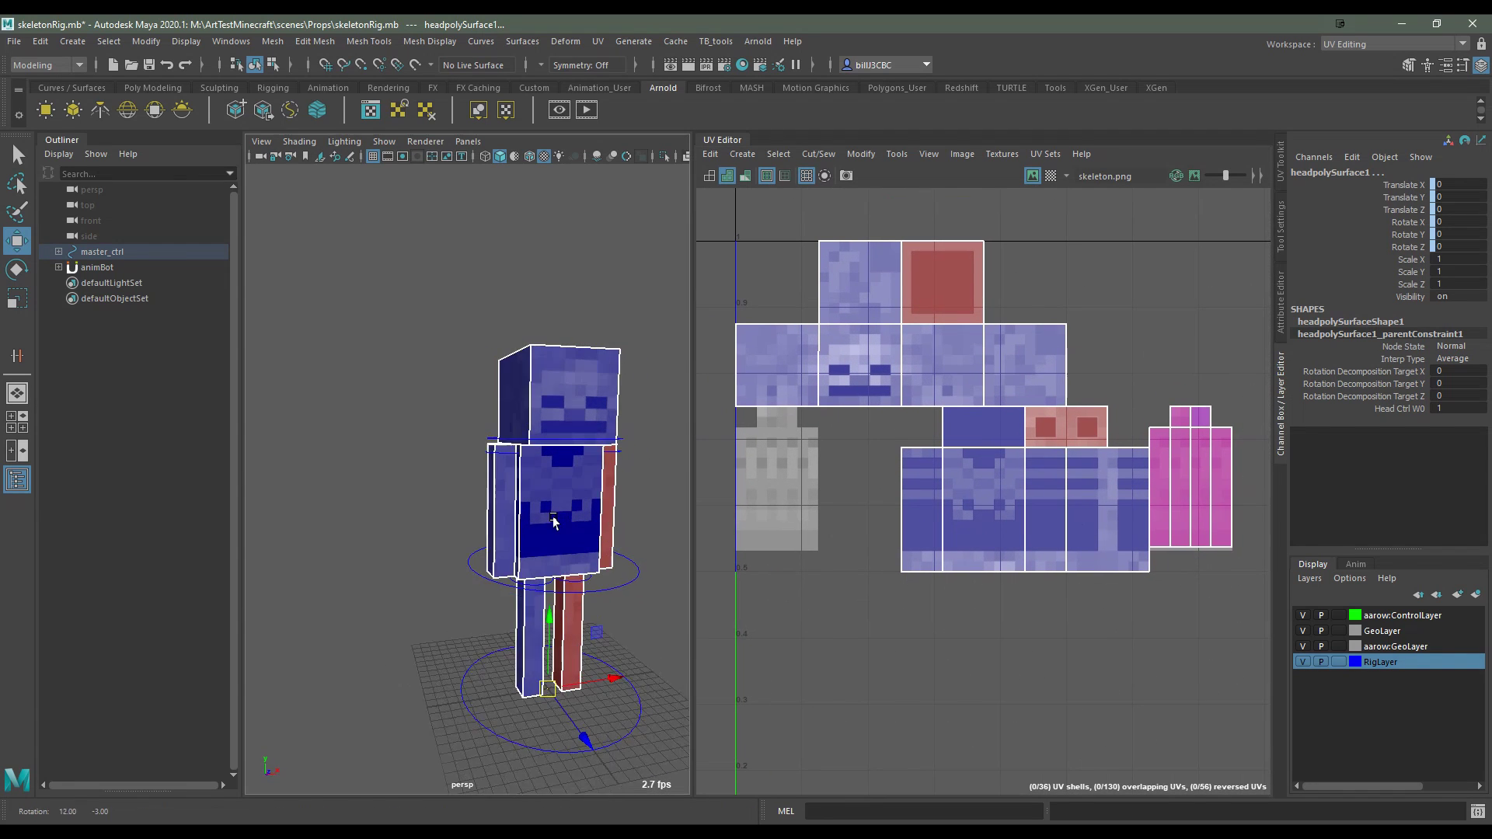